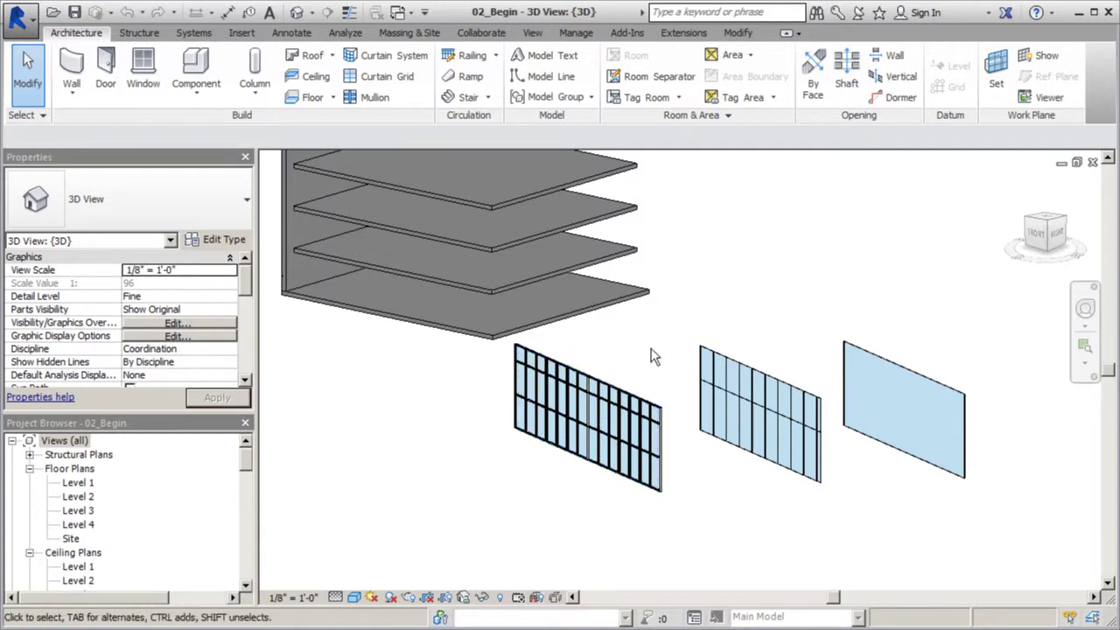
Step: Check the wall type of each of the three freestanding curtain walls: the blank, the gridded and the mullioned one
left_click(915, 364)
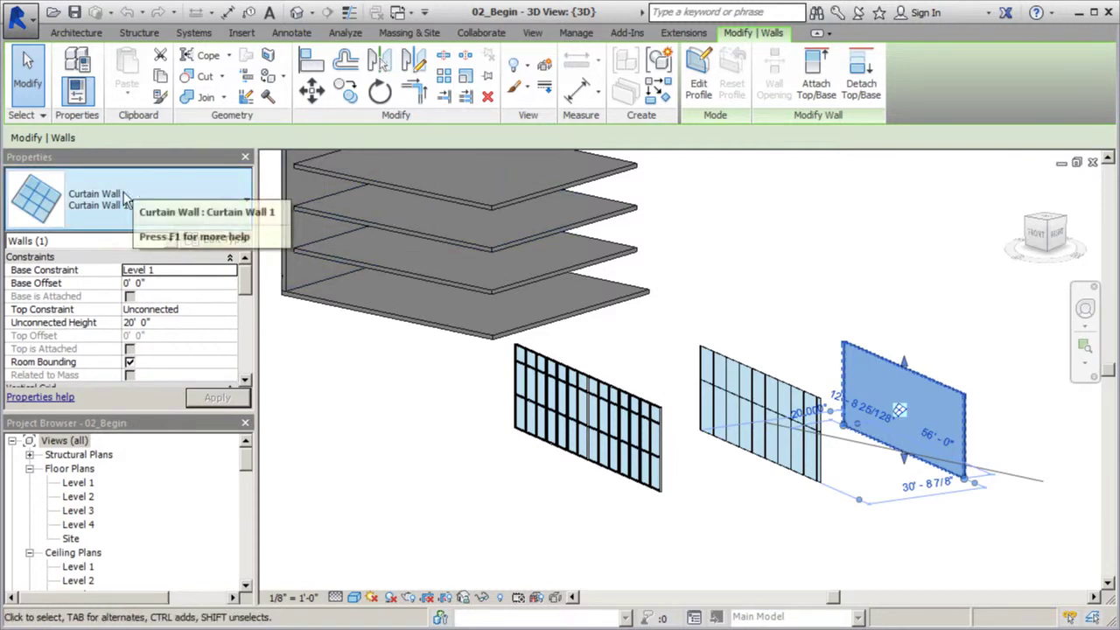
left_click(814, 237)
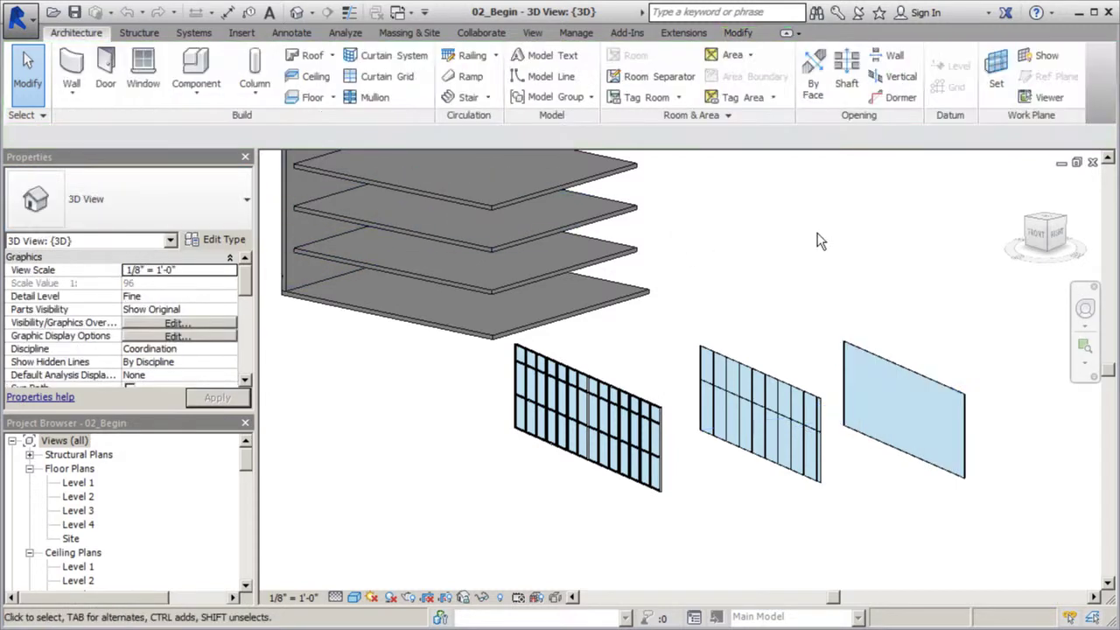
left_click(742, 372)
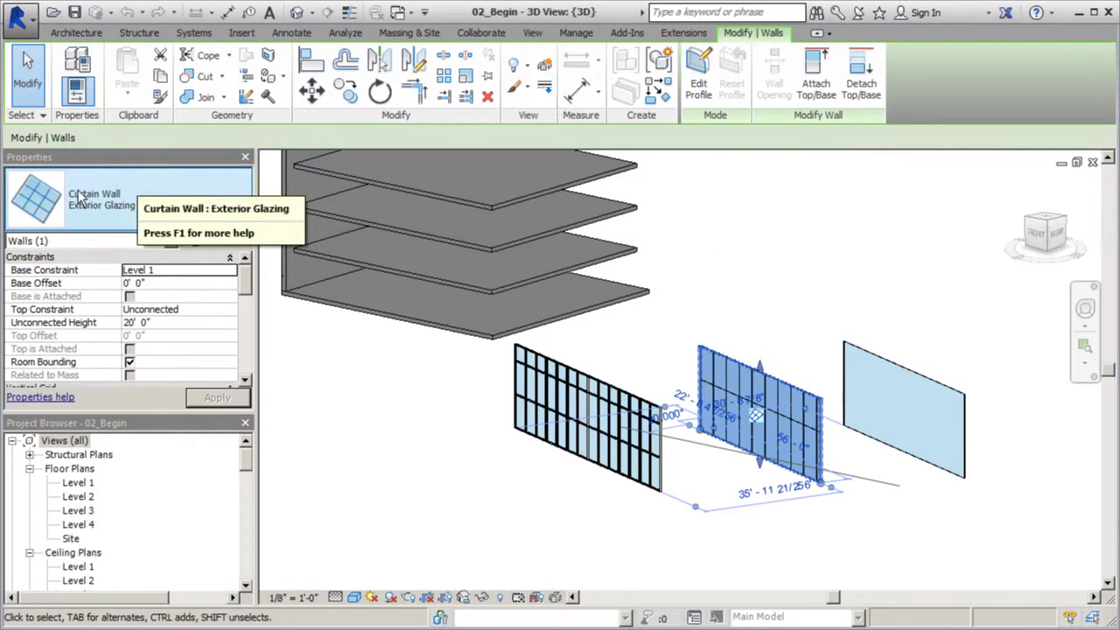
key("Escape")
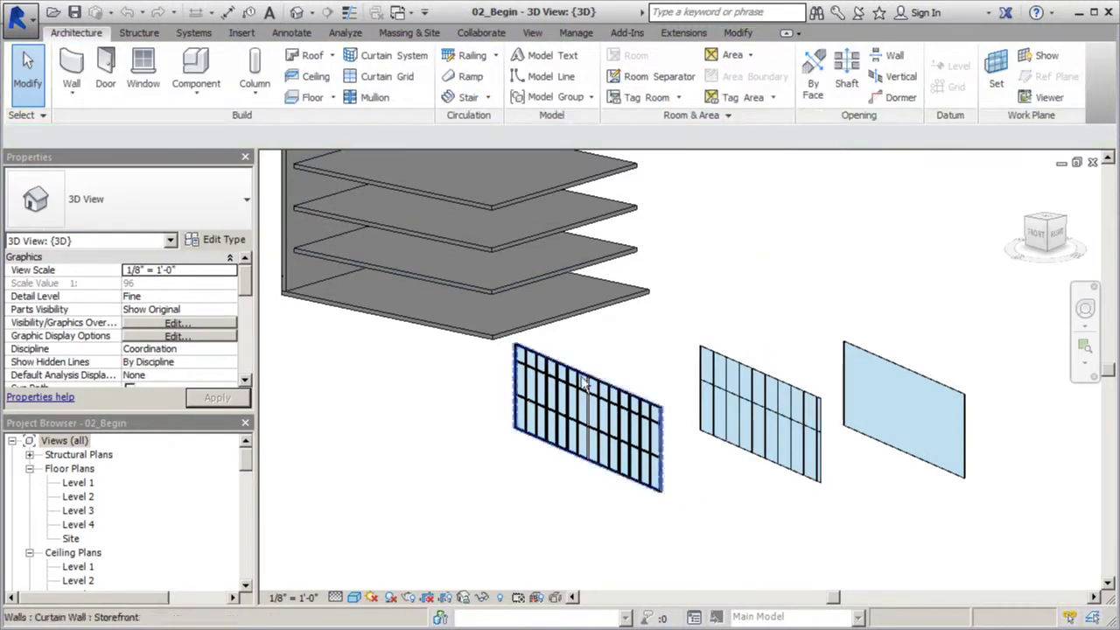
left_click(588, 411)
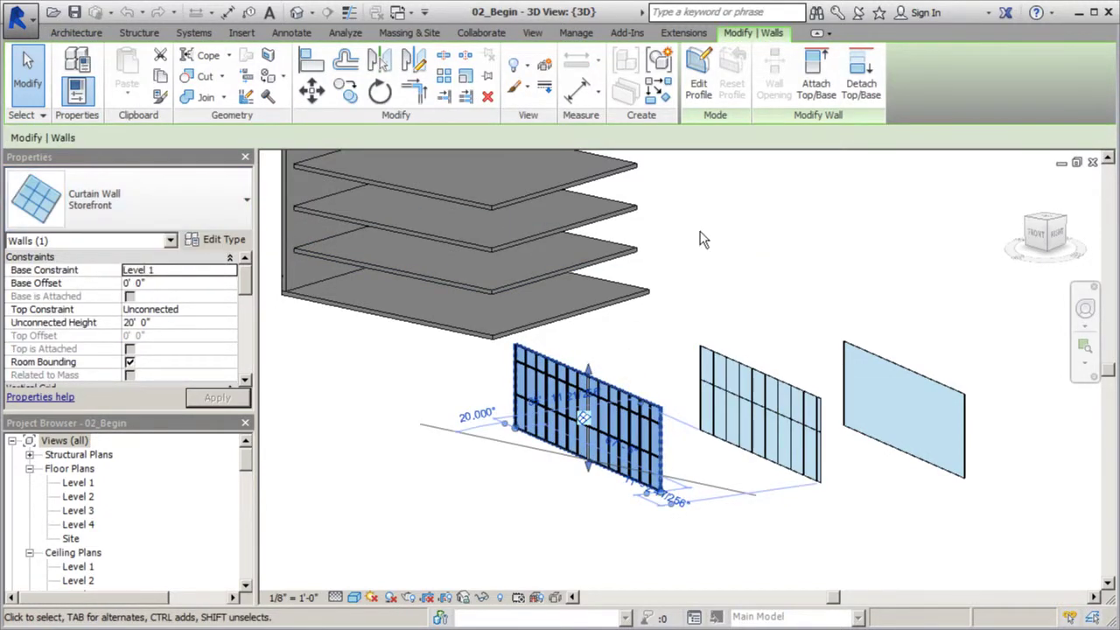
left_click(921, 331)
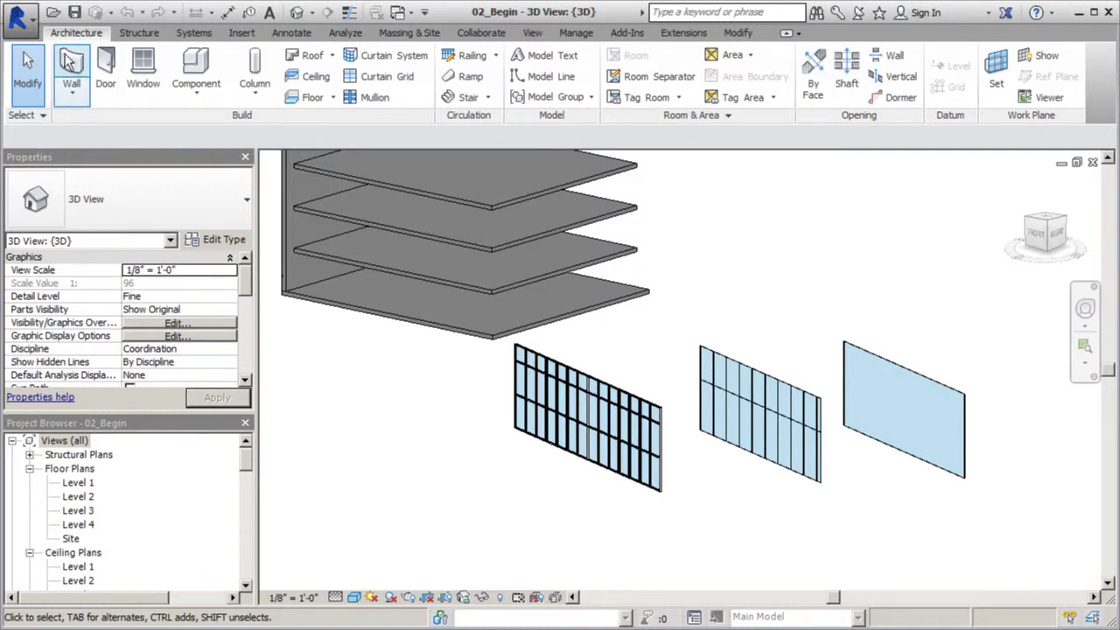
Step: Review the curtain wall types available to the Wall tool without drawing a wall
left_click(74, 77)
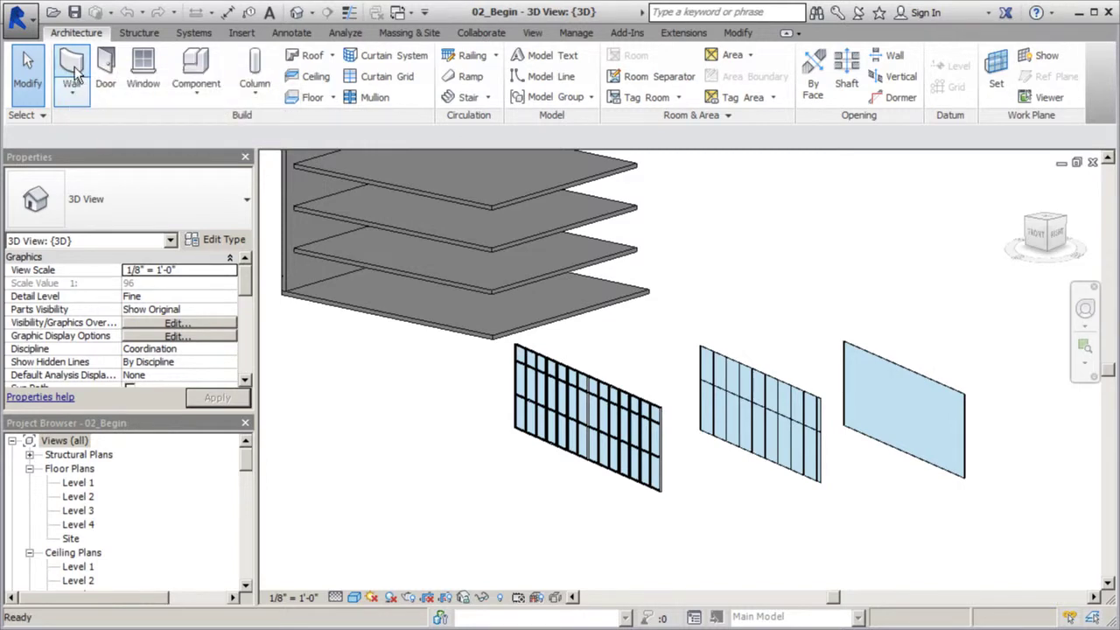
left_click(246, 206)
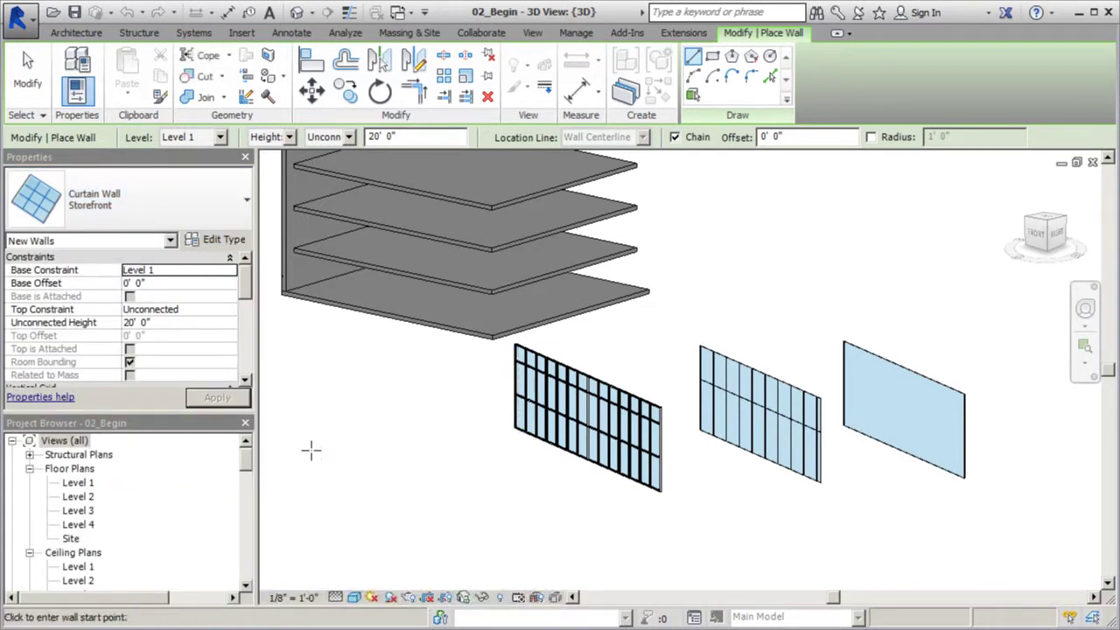
left_click(27, 74)
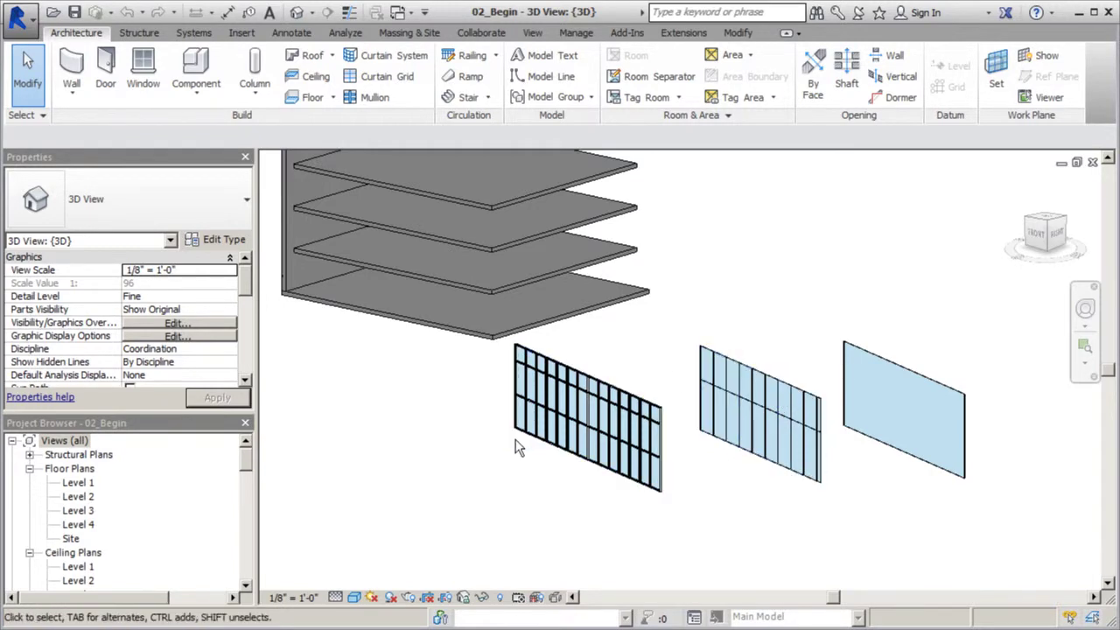
Step: Examine the Storefront curtain wall's grids, mullions and panels up close
scroll(525, 429, "down", 1)
scroll(714, 412, "up", 3)
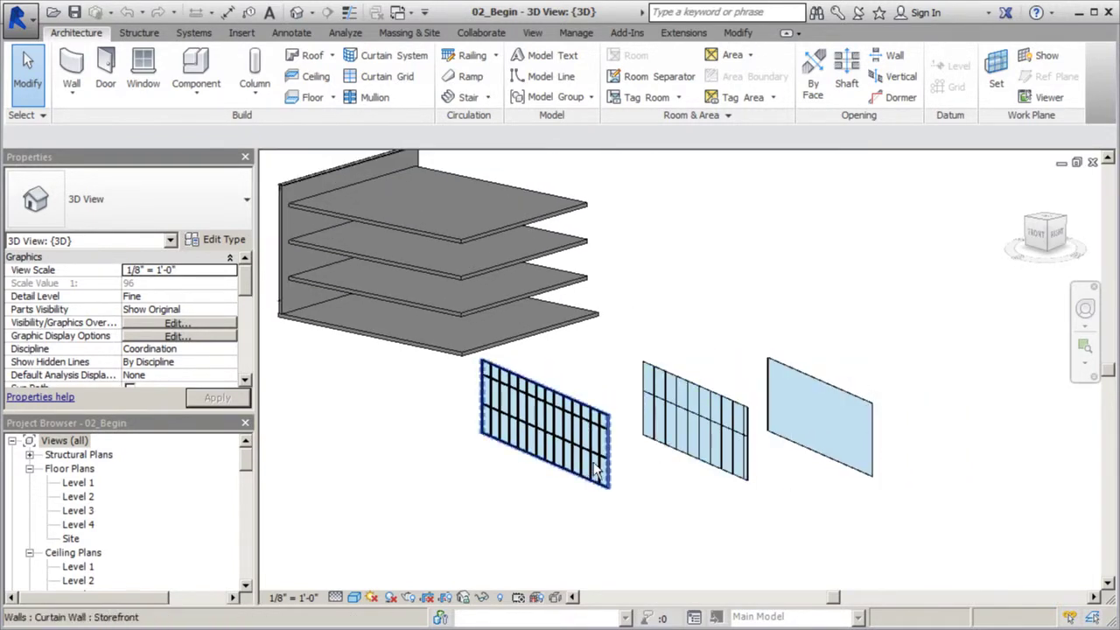
scroll(577, 413, "up", 2)
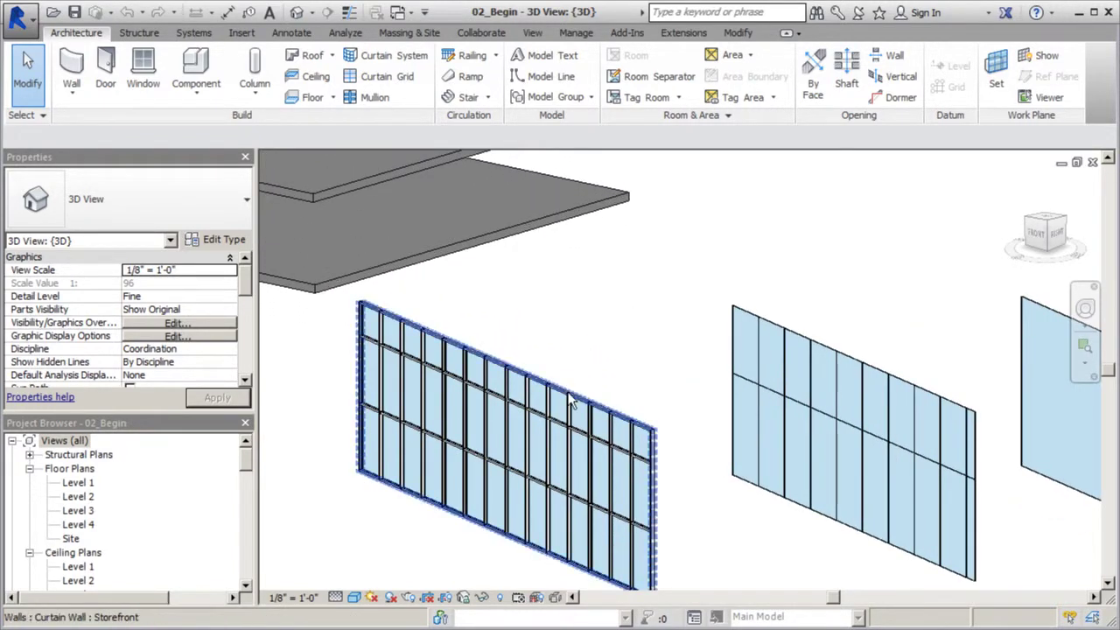
left_click(573, 405)
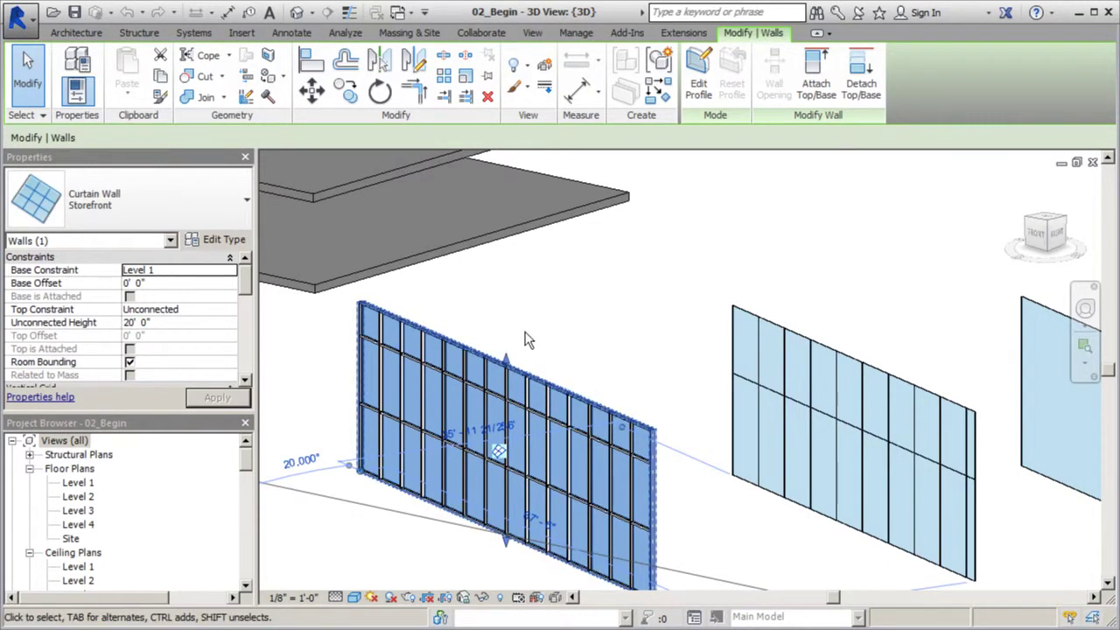
scroll(503, 361, "up", 3)
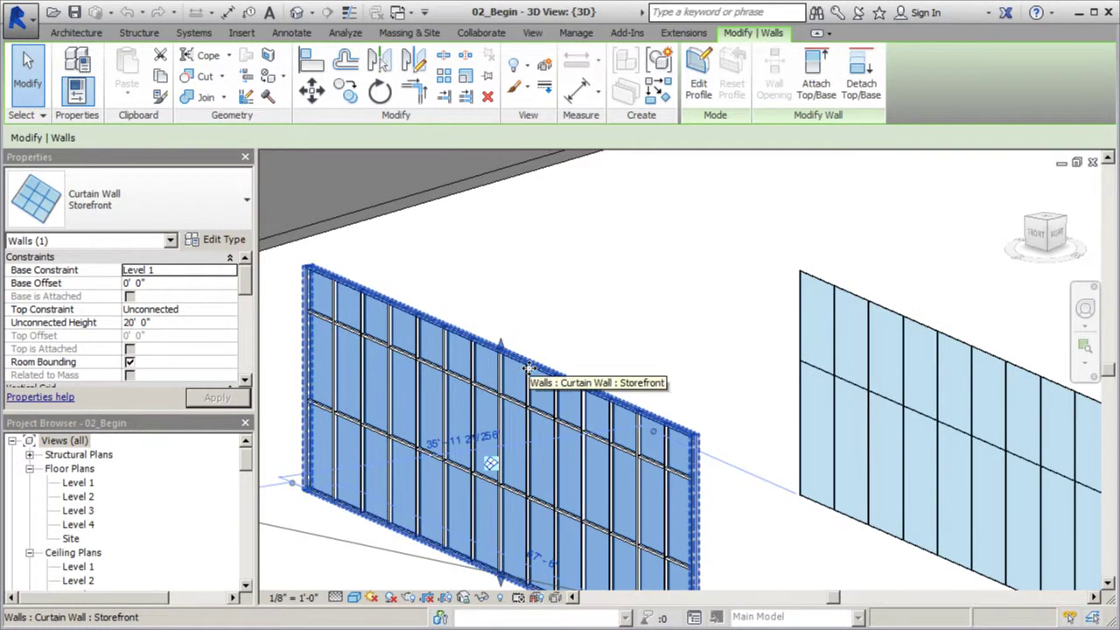
key("Tab")
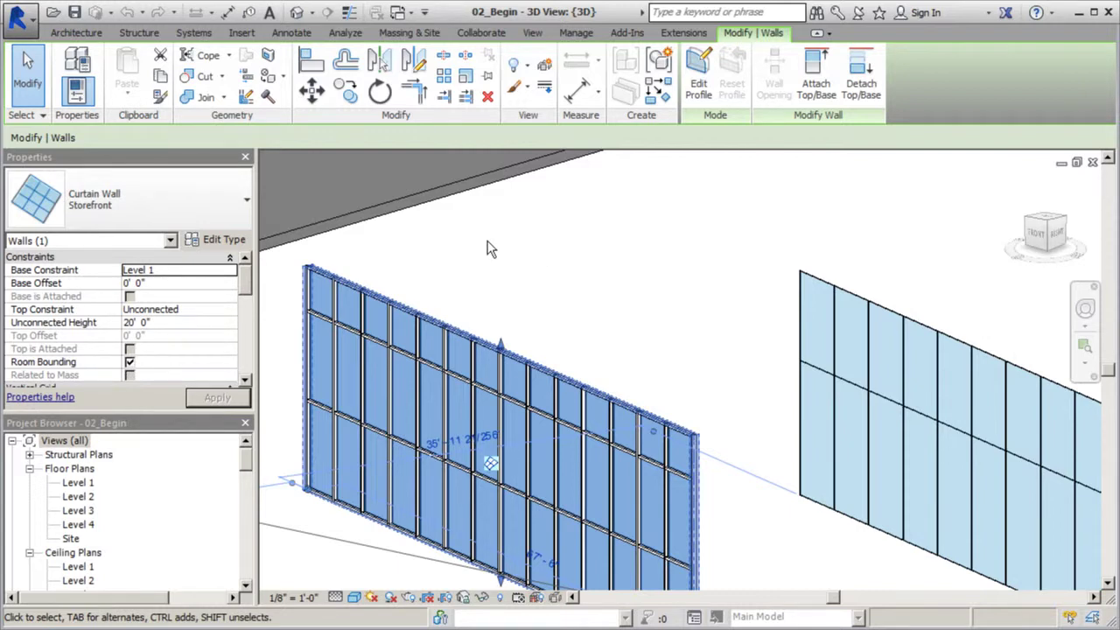
scroll(506, 300, "down", 2)
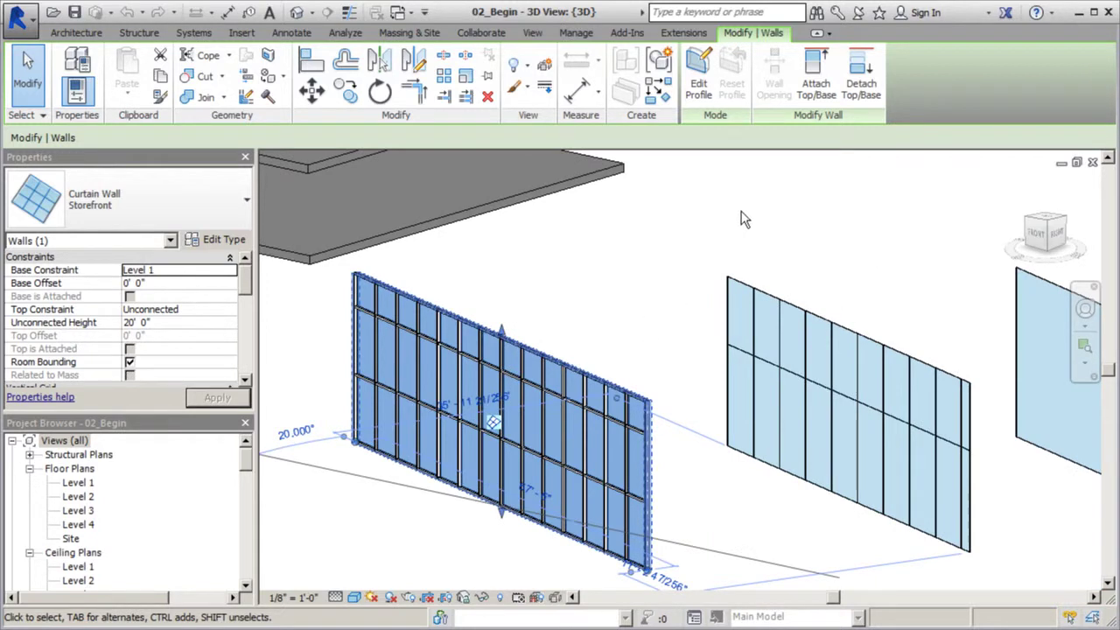
left_click(560, 285)
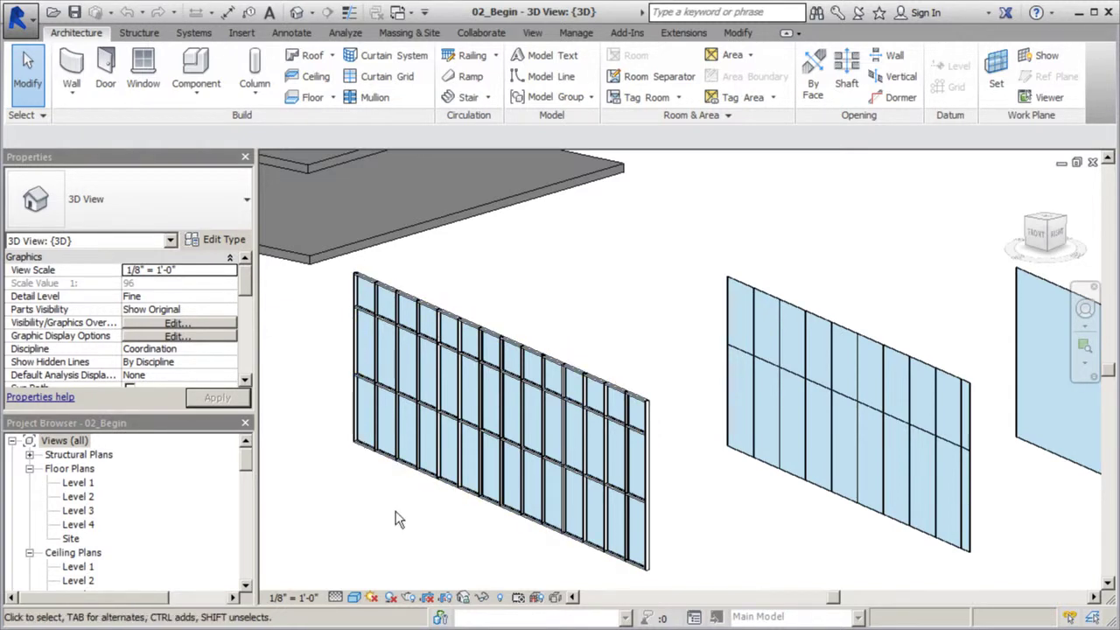
Step: Examine the Exterior Glazing curtain wall up close and inspect one of its vertical grid lines
middle_click_drag(630, 298, 489, 289)
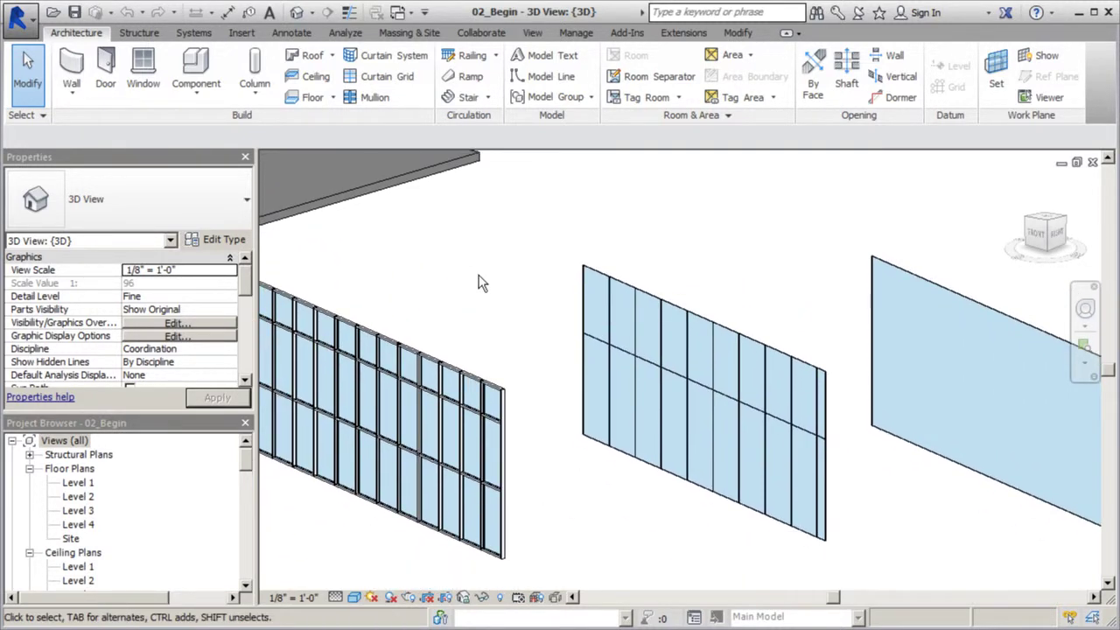
scroll(694, 399, "up", 3)
scroll(695, 402, "up", 3)
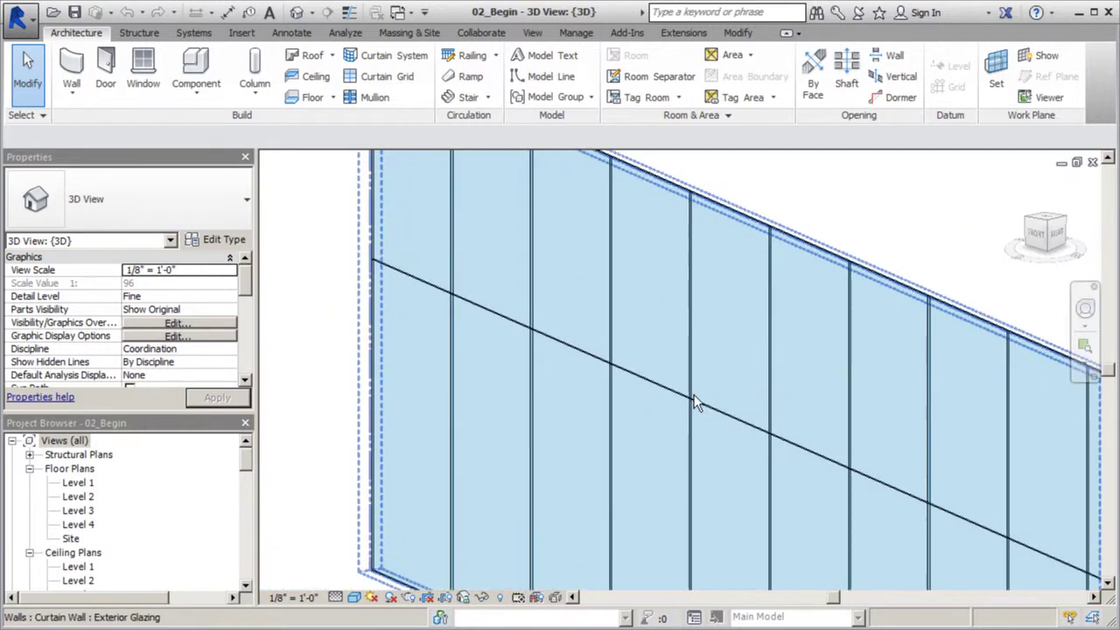
scroll(574, 425, "down", 4)
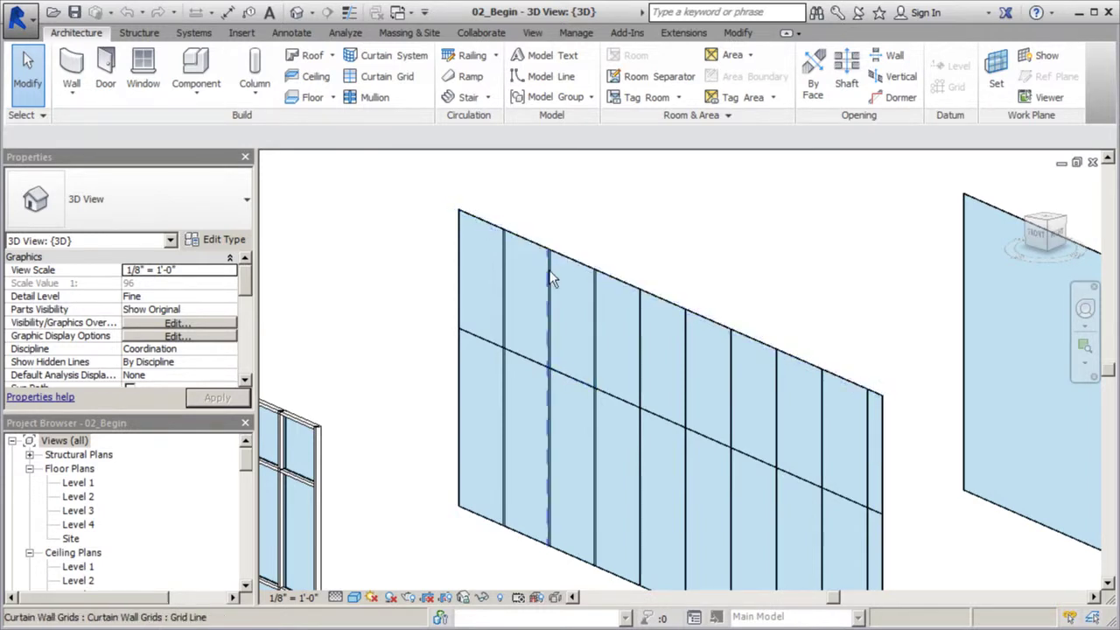
left_click(554, 346)
key("Escape")
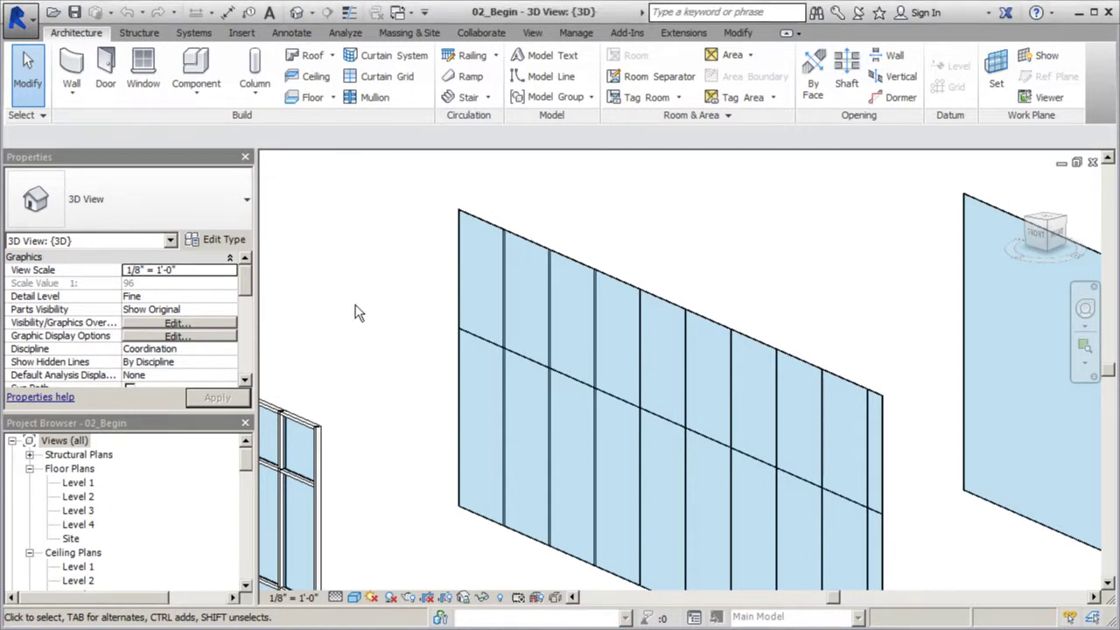
Step: Examine the undivided Curtain Wall 1 panel up close
scroll(359, 313, "down", 1)
scroll(359, 313, "down", 2)
scroll(654, 297, "up", 2)
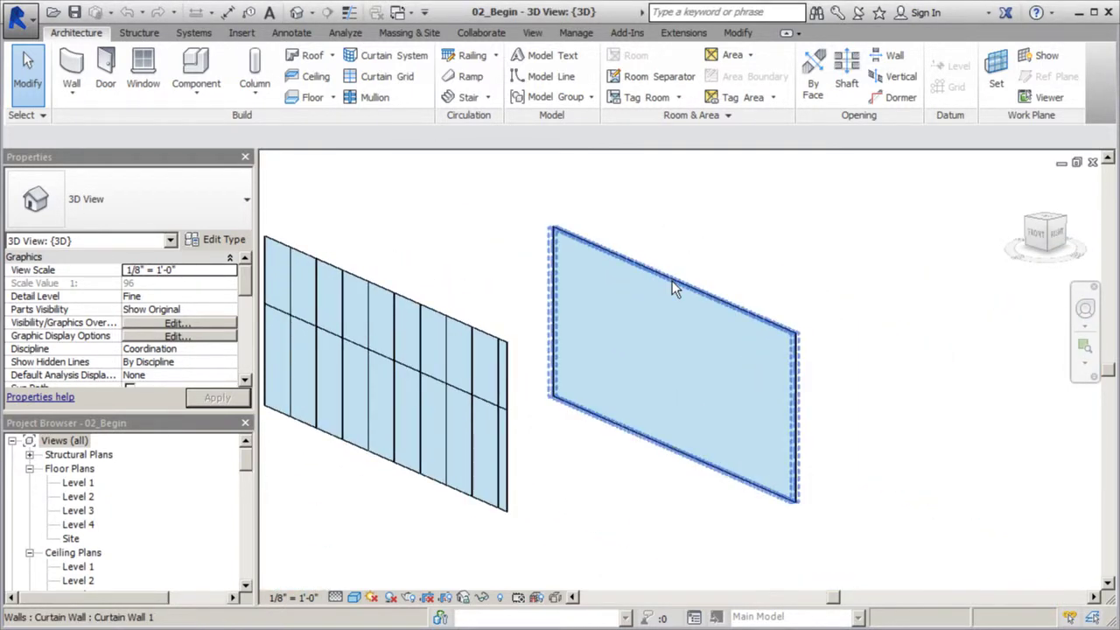
left_click(672, 281)
left_click(853, 279)
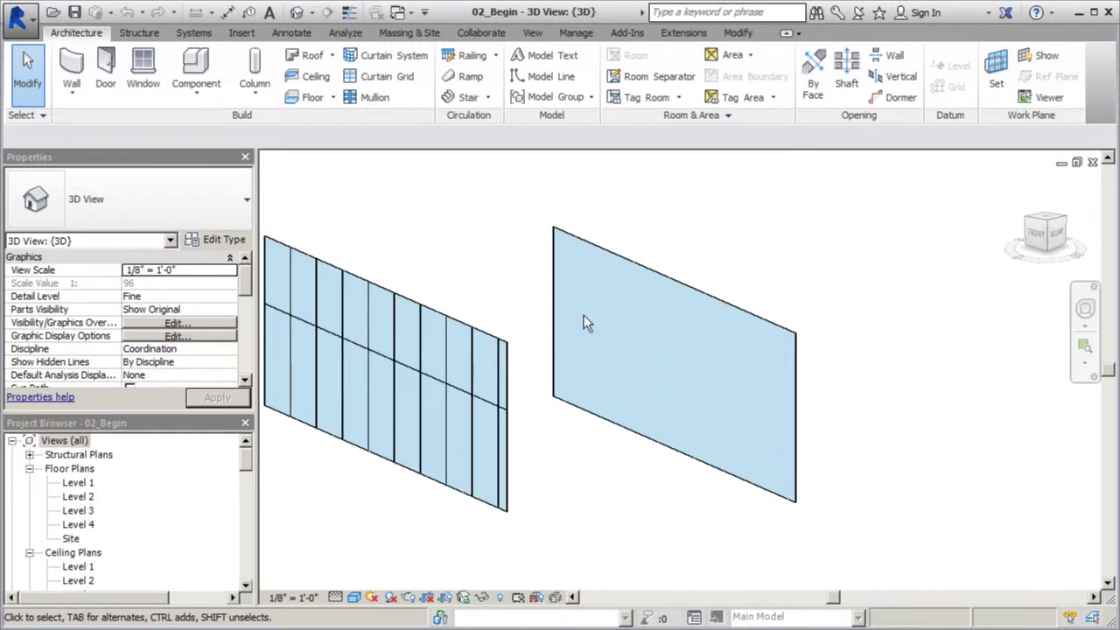
Step: Review the Storefront curtain wall's type properties, including the Automatically Embed option and the grid and mullion settings
scroll(875, 381, "down", 4)
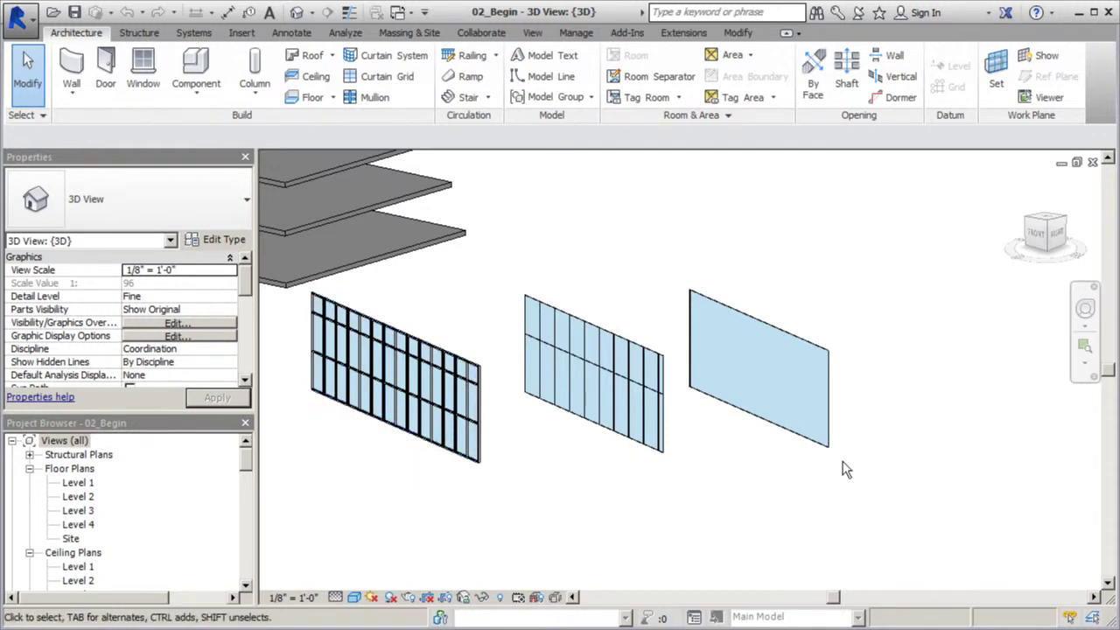
scroll(844, 469, "down", 1)
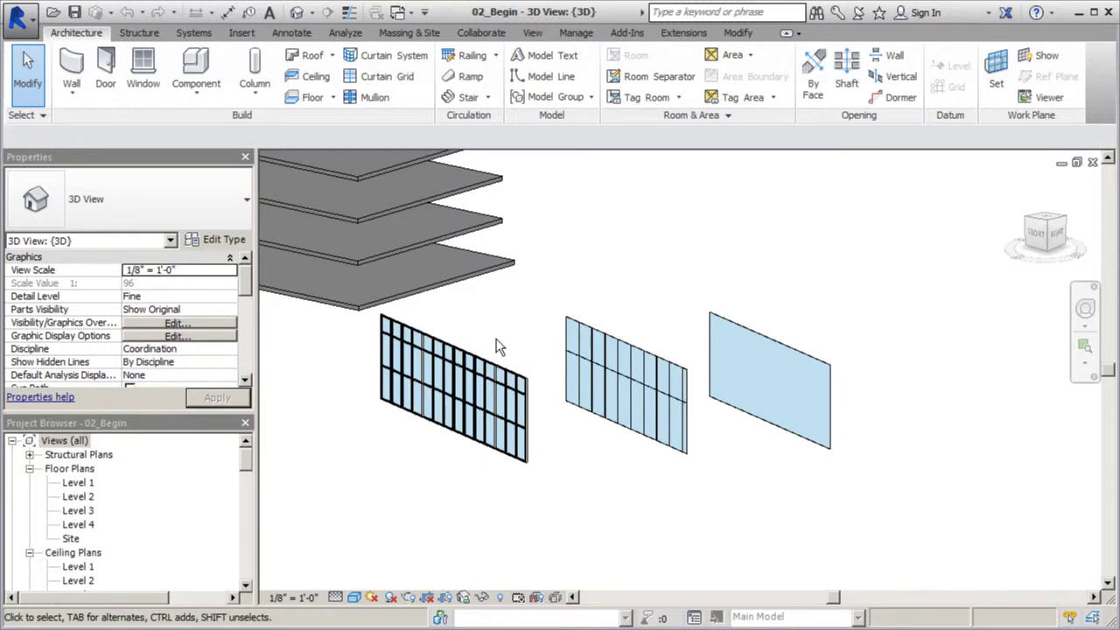
left_click(471, 353)
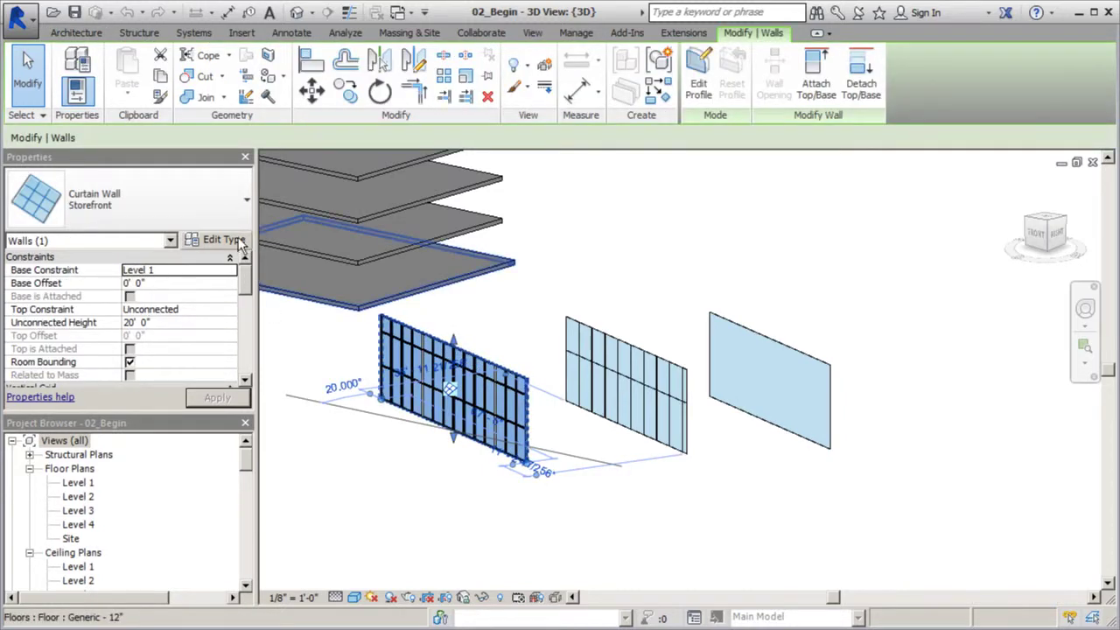
left_click(225, 240)
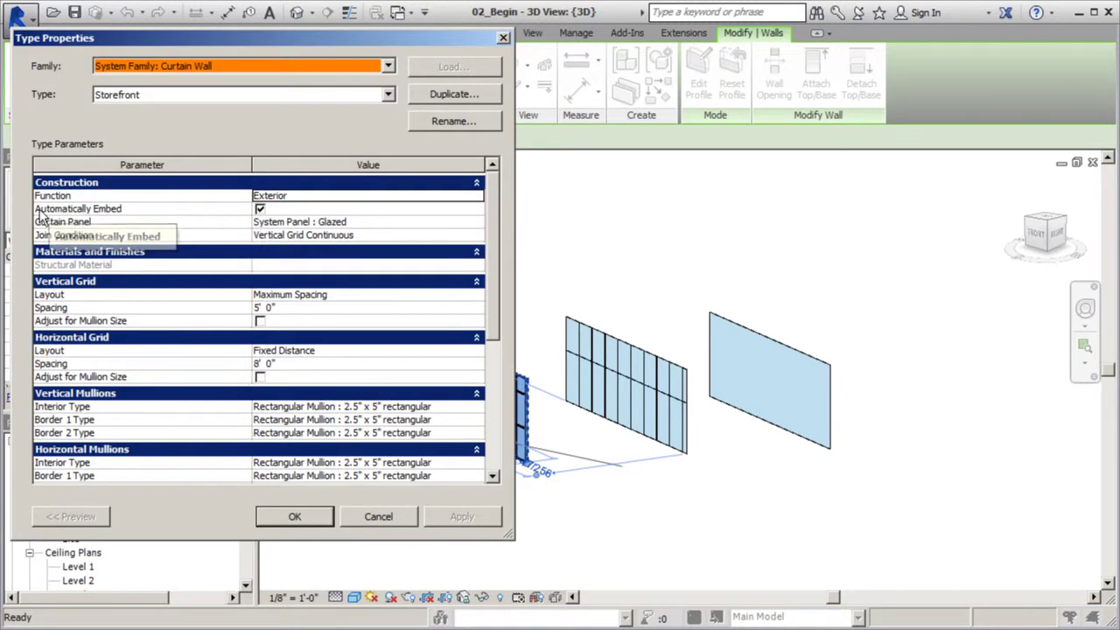
left_click(259, 209)
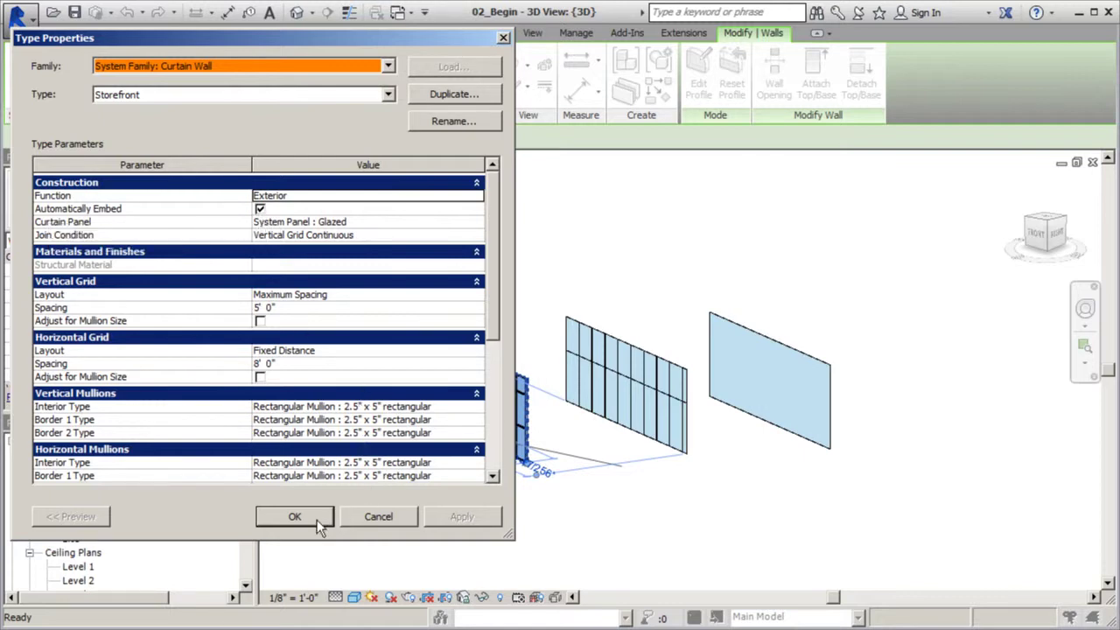
left_click(294, 516)
left_click(569, 210)
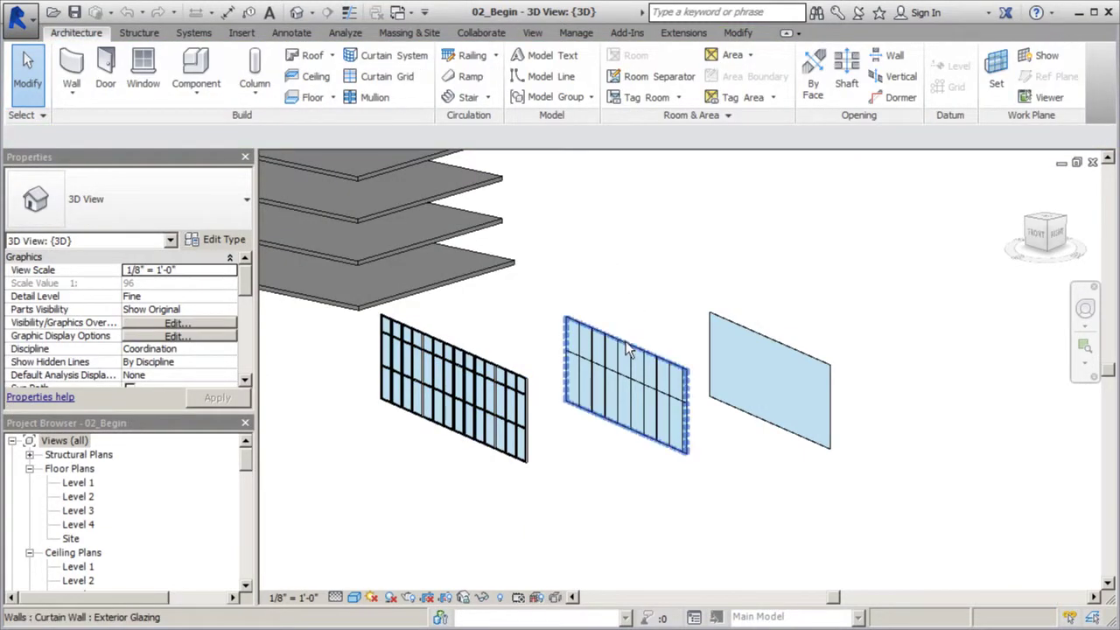
Step: Review the Exterior Glazing curtain wall's type properties, including its embed, panel and grid settings
left_click(628, 350)
left_click(229, 242)
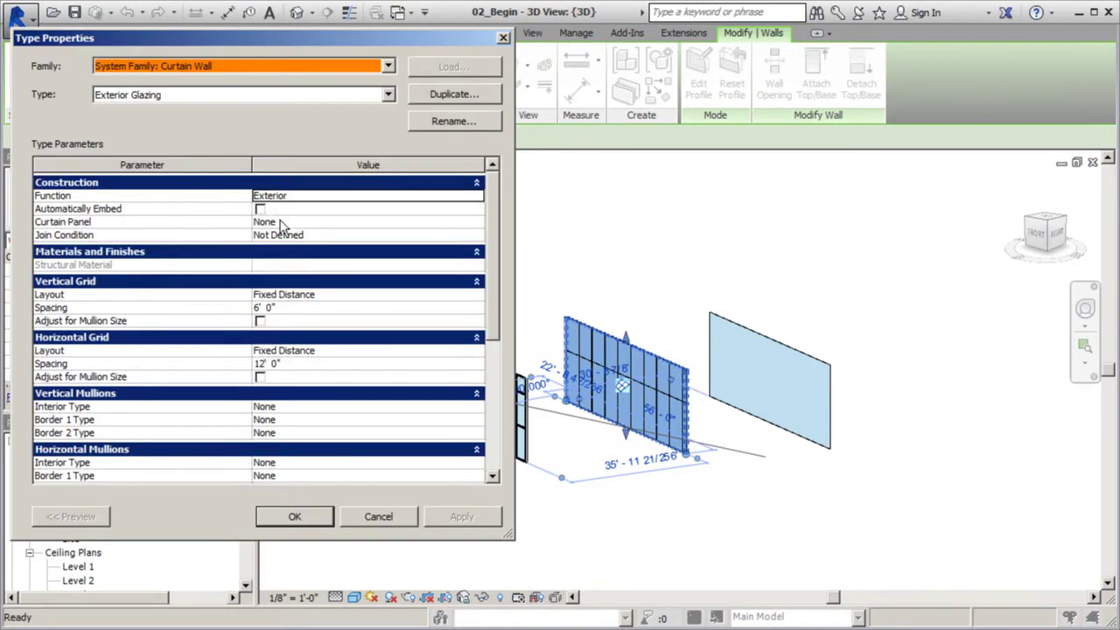
left_click(503, 39)
left_click(588, 206)
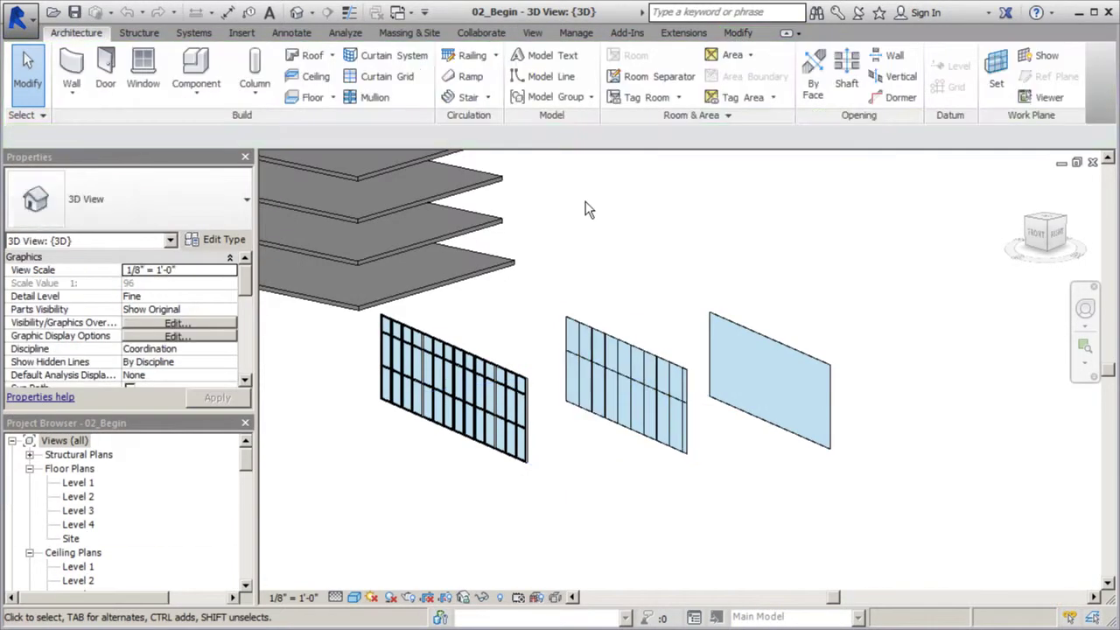
Step: Review the type properties of the undivided Curtain Wall 1, including its embed, panel and grid settings
left_click(758, 343)
left_click(215, 240)
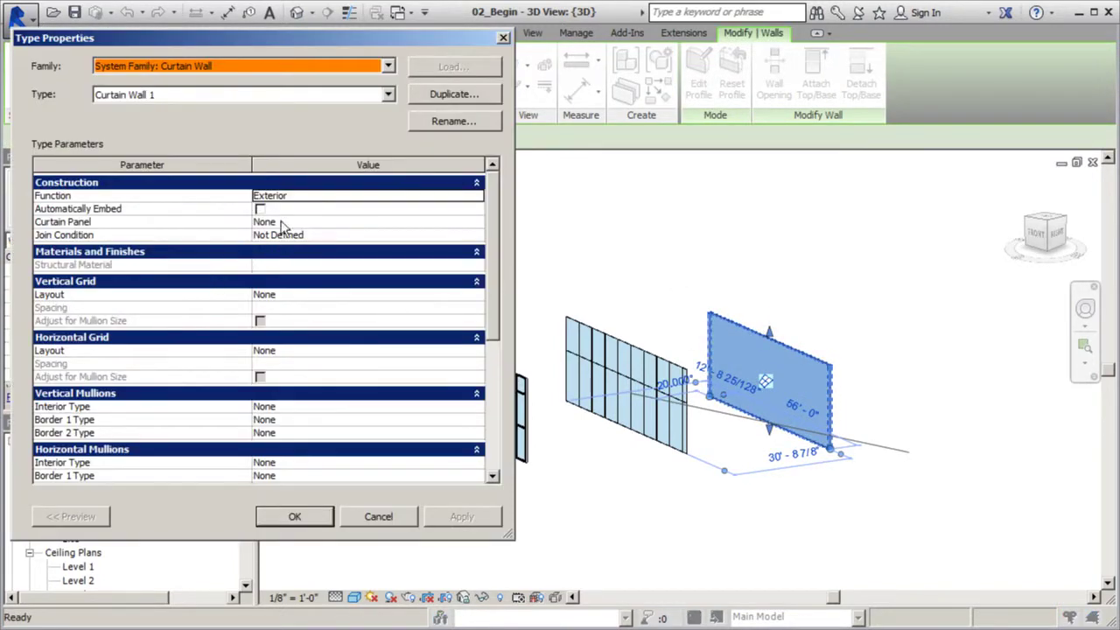
left_click(503, 37)
left_click(672, 262)
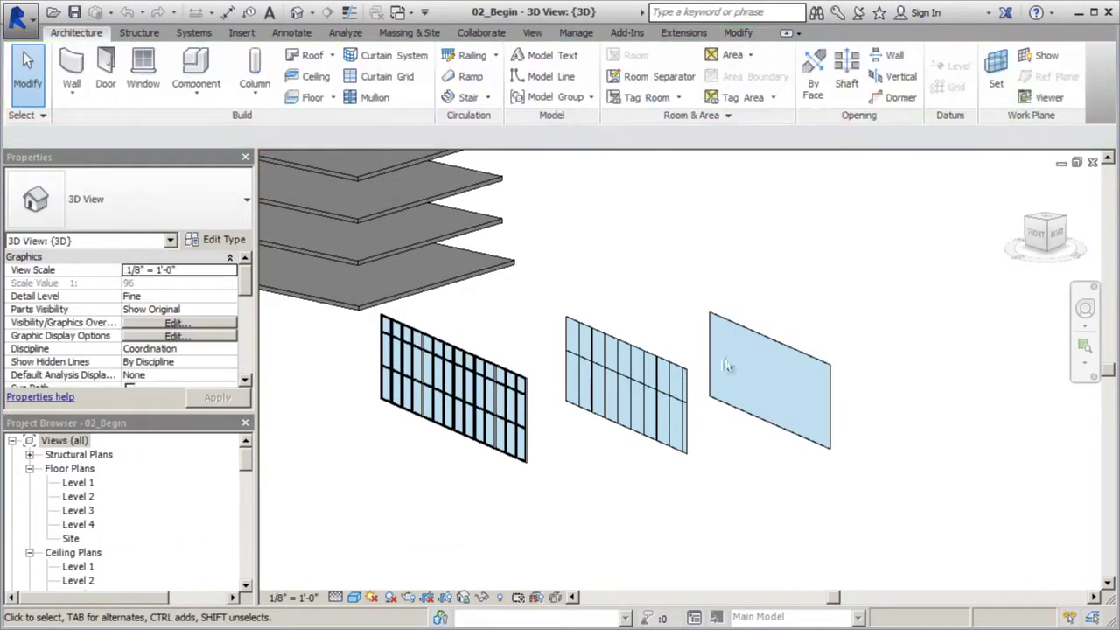
Step: Examine the three curtain walls and the building from the opposite side
scroll(659, 475, "down", 2)
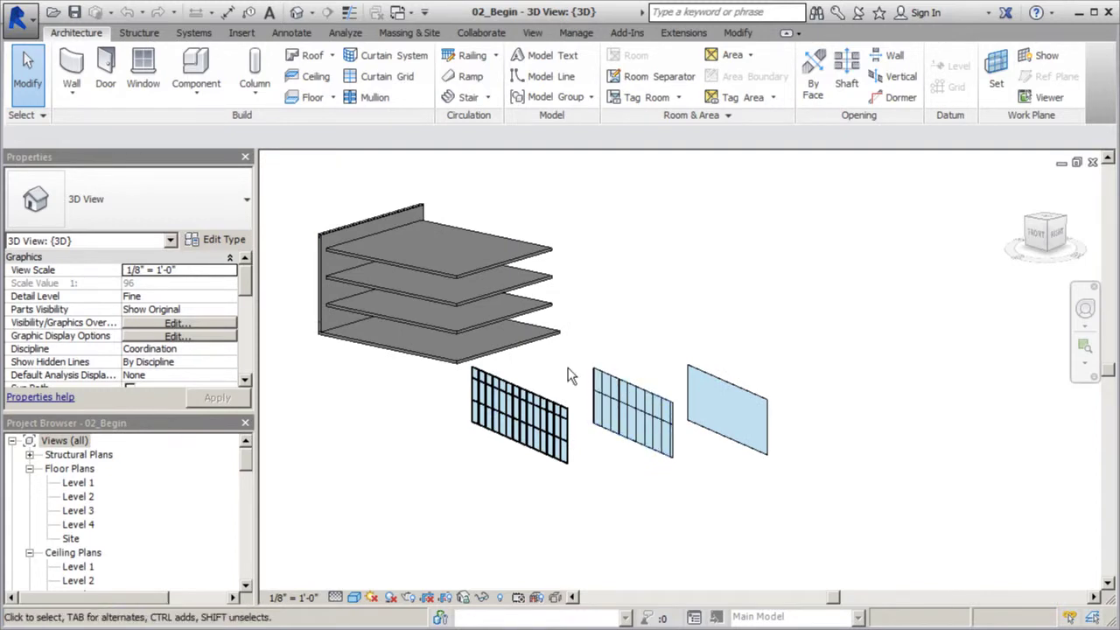
middle_click_drag(568, 370, 902, 370, "shift")
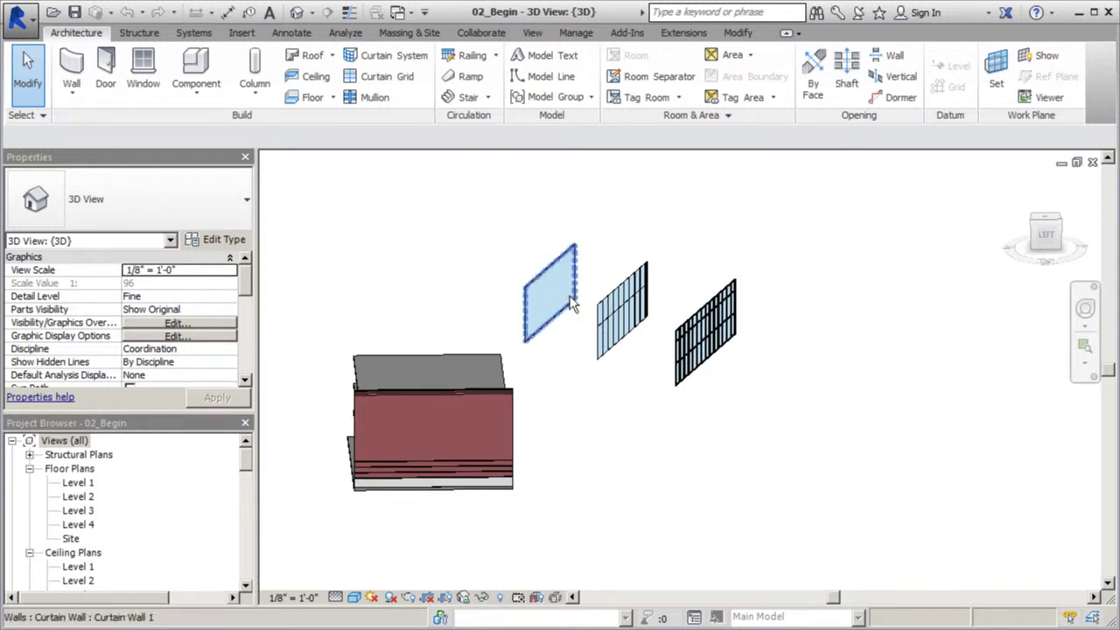
scroll(580, 300, "up", 3)
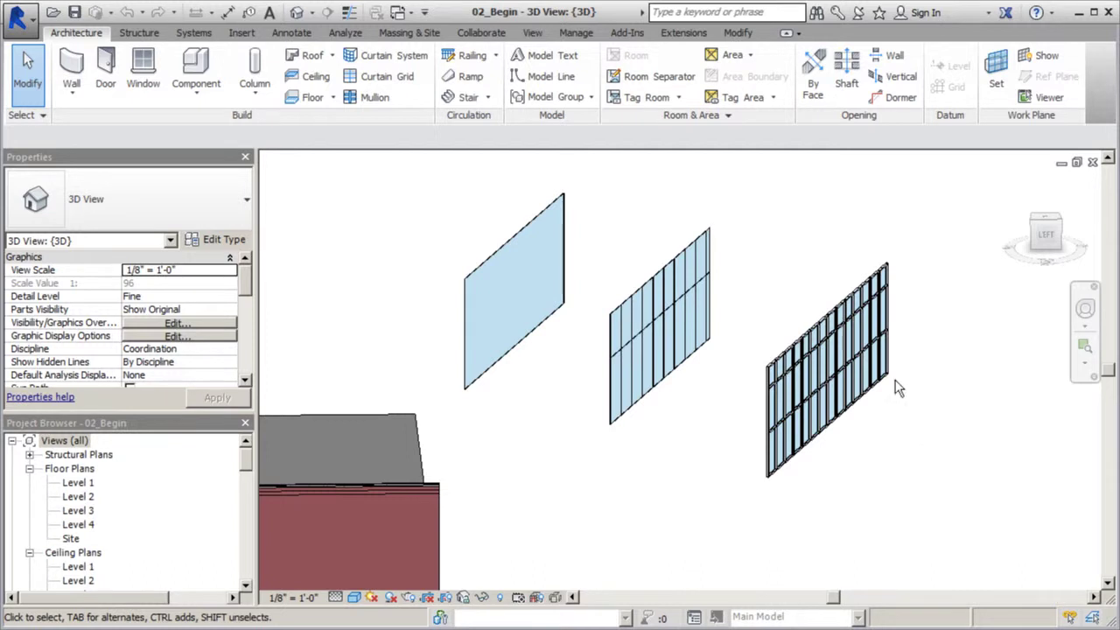
Step: View the three curtain walls from the front and check the Storefront wall's instance constraints
scroll(720, 237, "down", 3)
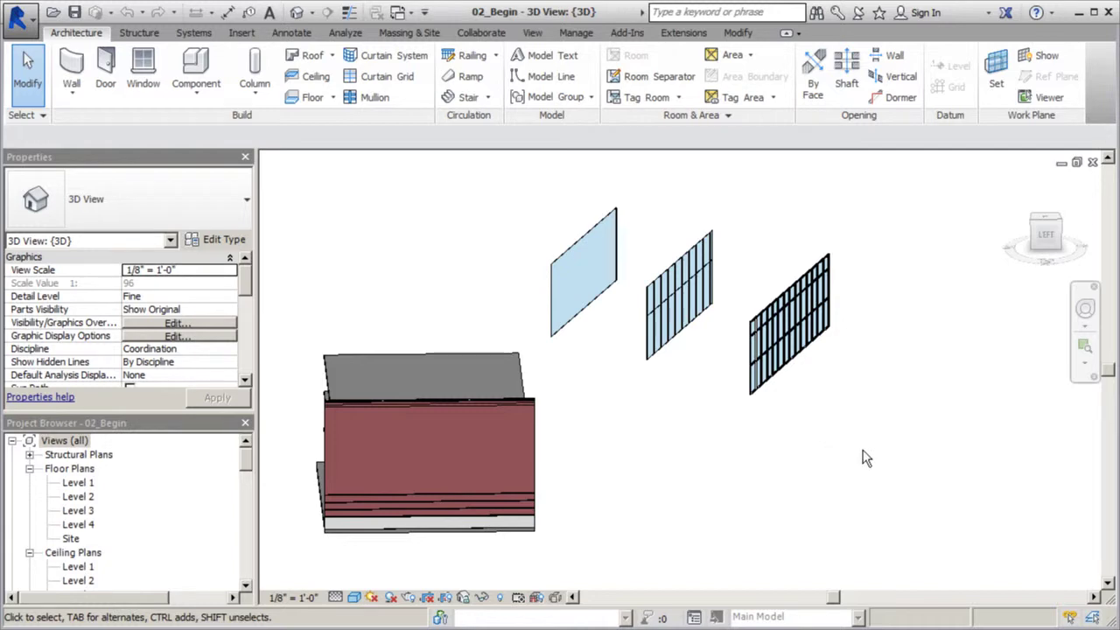
middle_click_drag(864, 457, 650, 490, "shift")
middle_click_drag(586, 312, 507, 303, "shift")
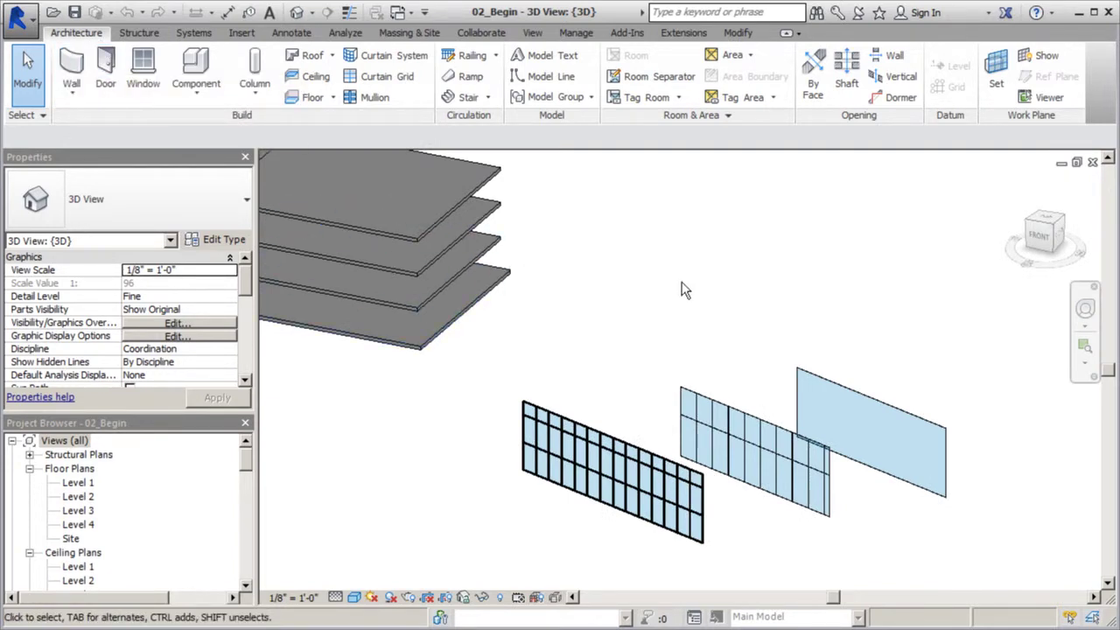
left_click(553, 418)
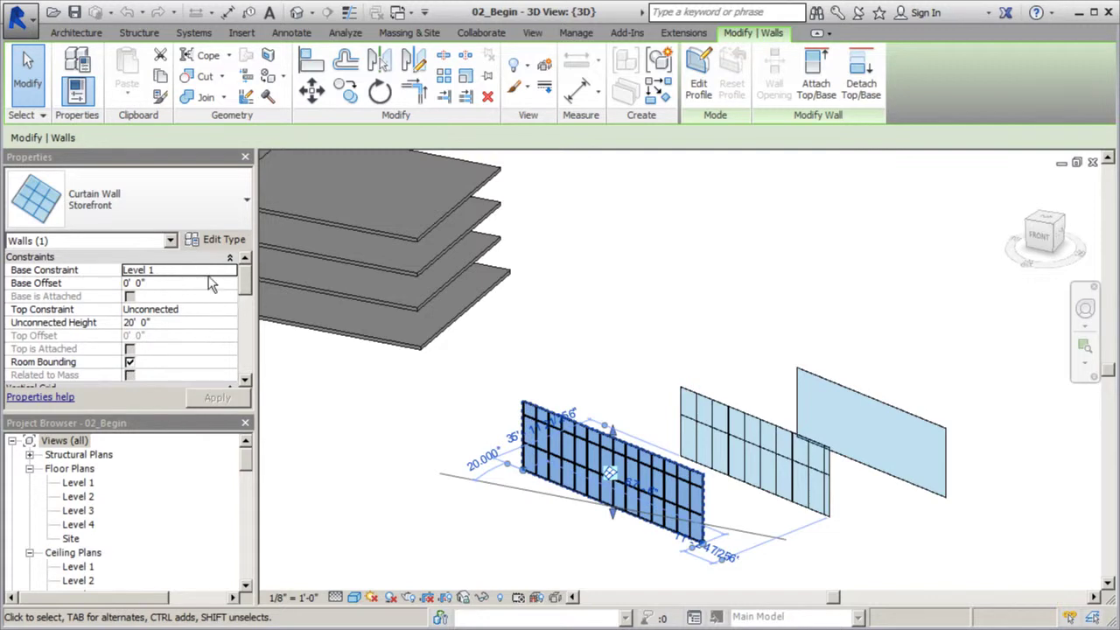
left_click(670, 252)
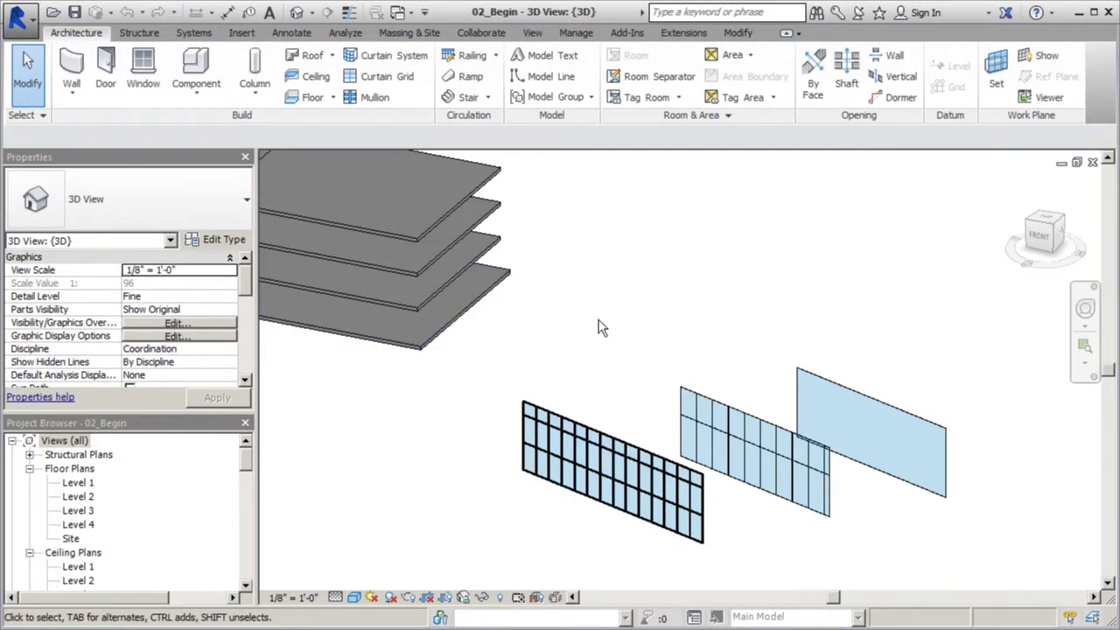
left_click(615, 448)
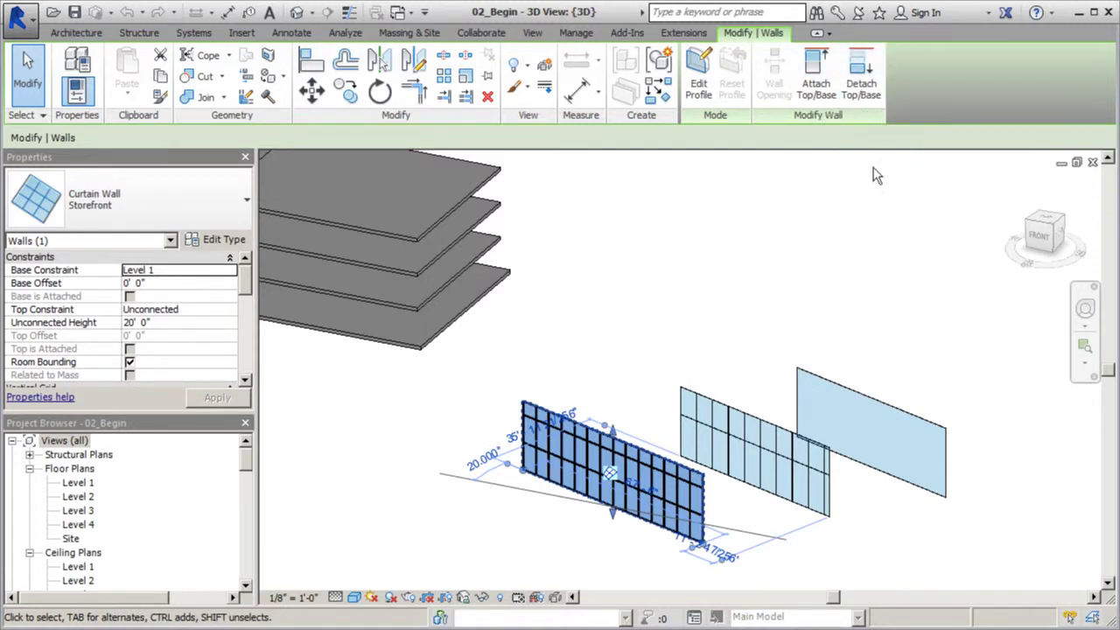
left_click(674, 303)
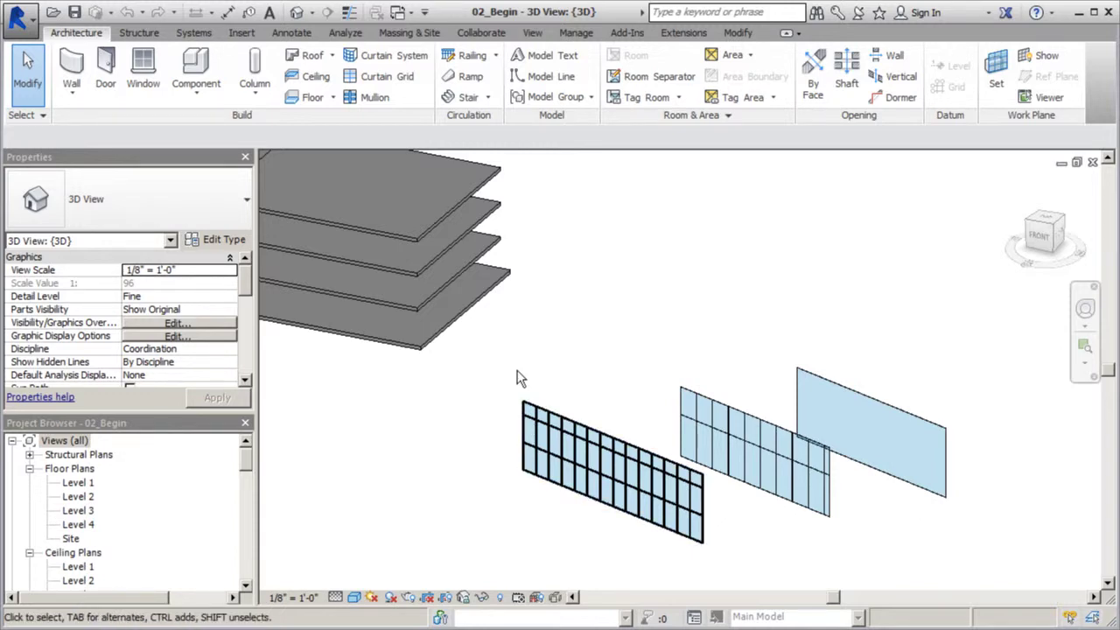
Step: Recheck the Storefront wall's type properties, including its panel, vertical and horizontal grid, and mullion settings
left_click(581, 420)
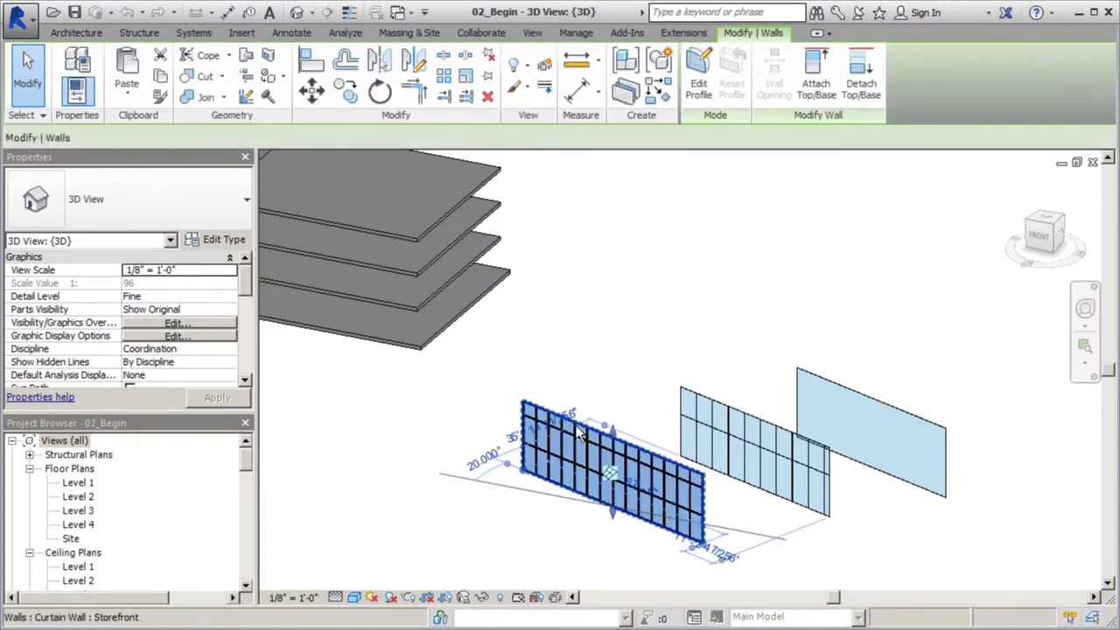
left_click(221, 242)
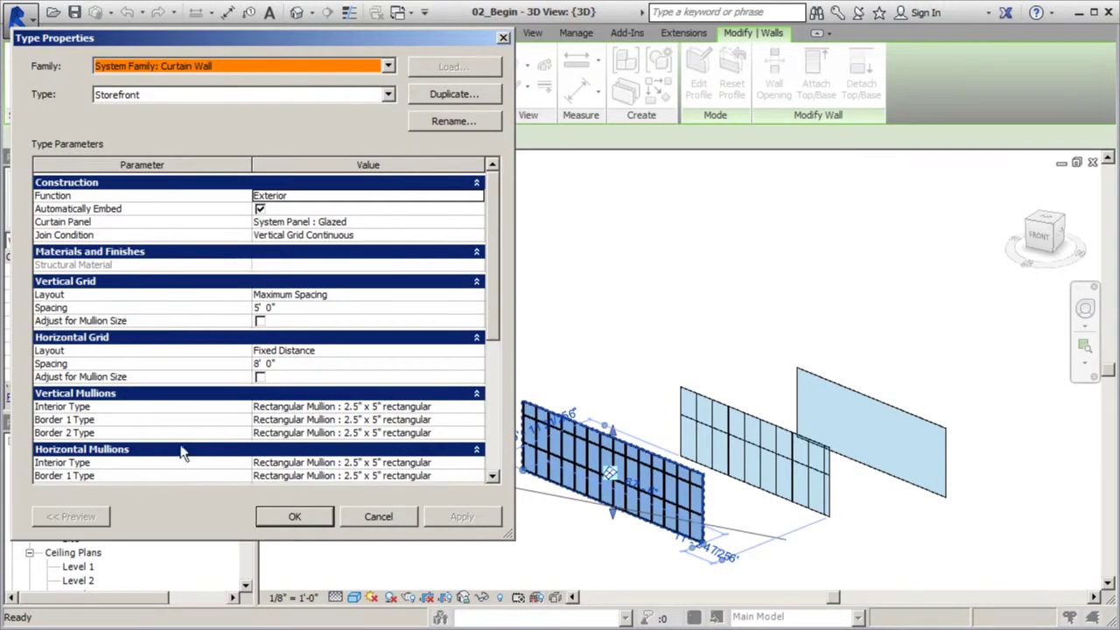
left_click(504, 38)
left_click(600, 275)
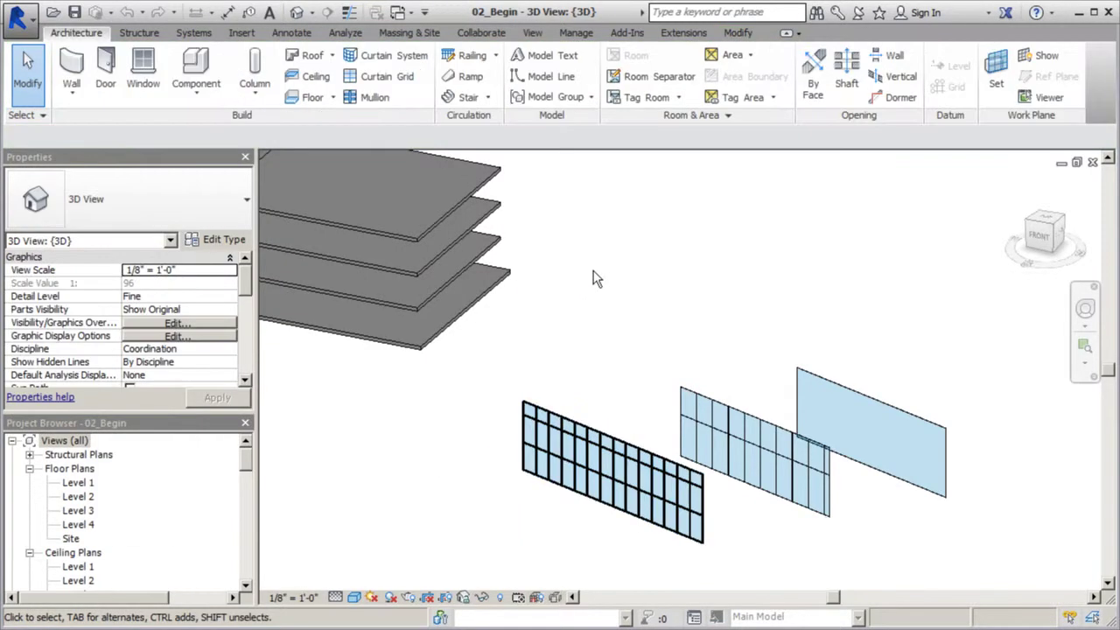
Step: Recheck the Exterior Glazing wall's type properties, down to its vertical and horizontal mullion settings
left_click(719, 407)
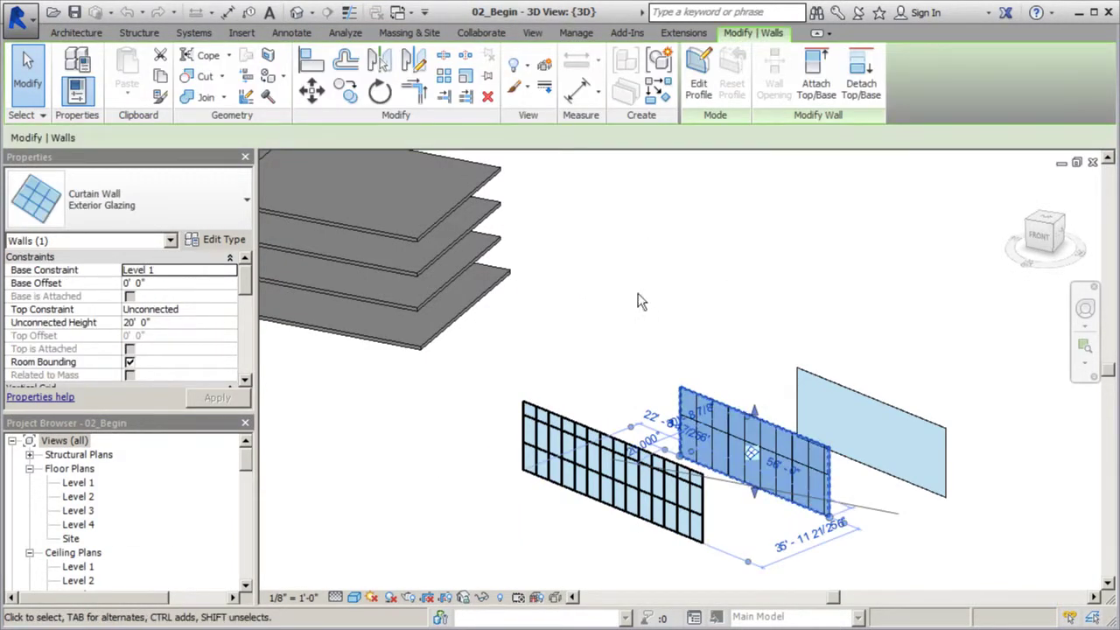
left_click(226, 238)
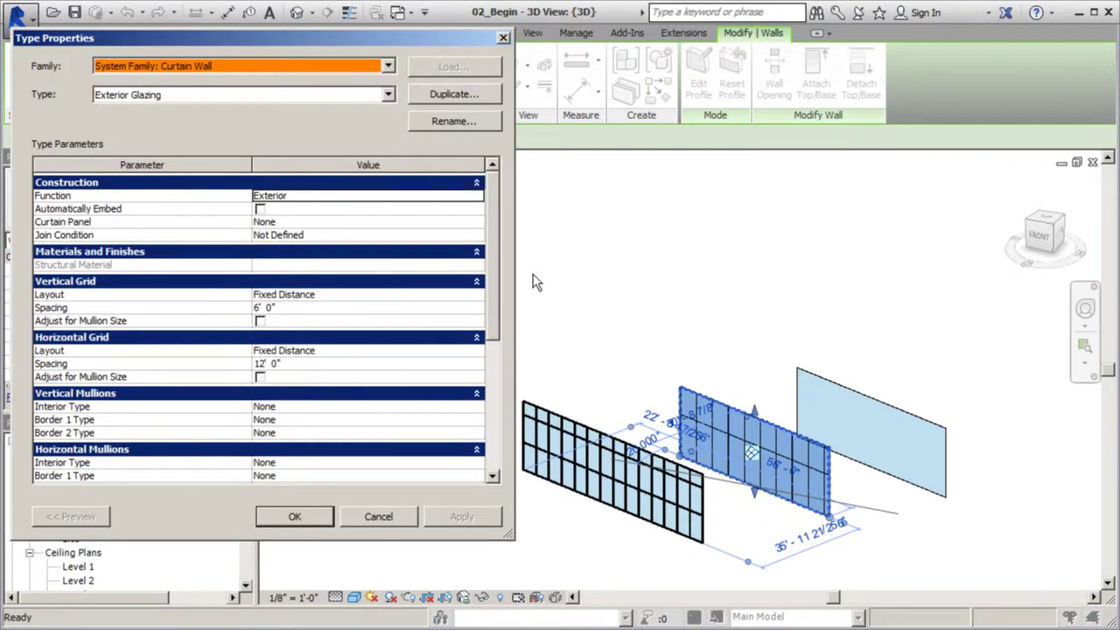
left_click_drag(496, 267, 489, 315)
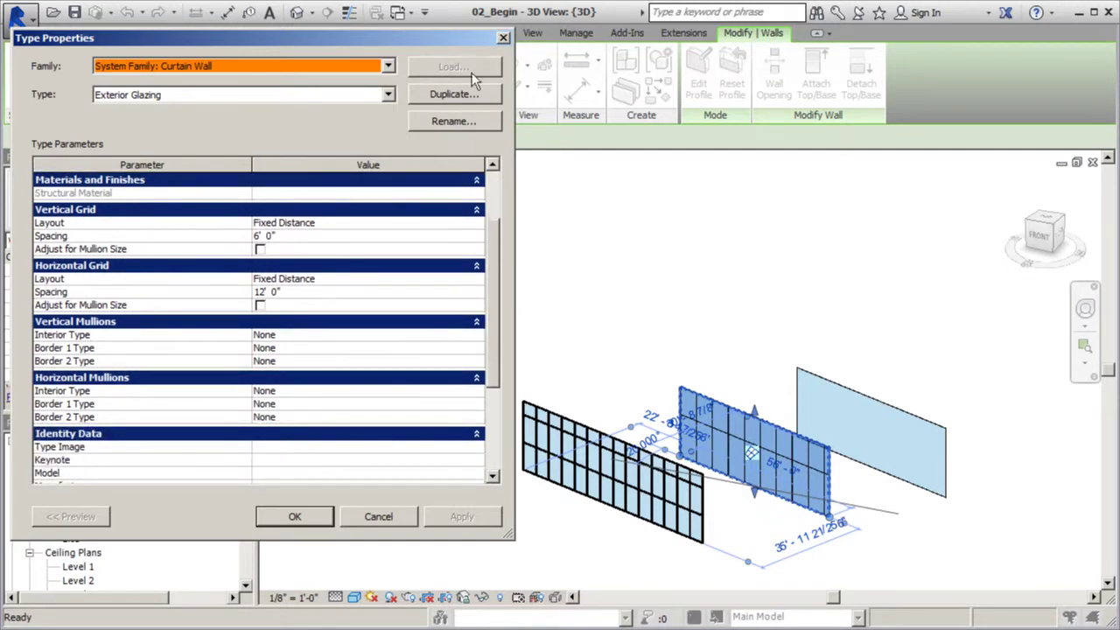
left_click(503, 38)
key("Escape")
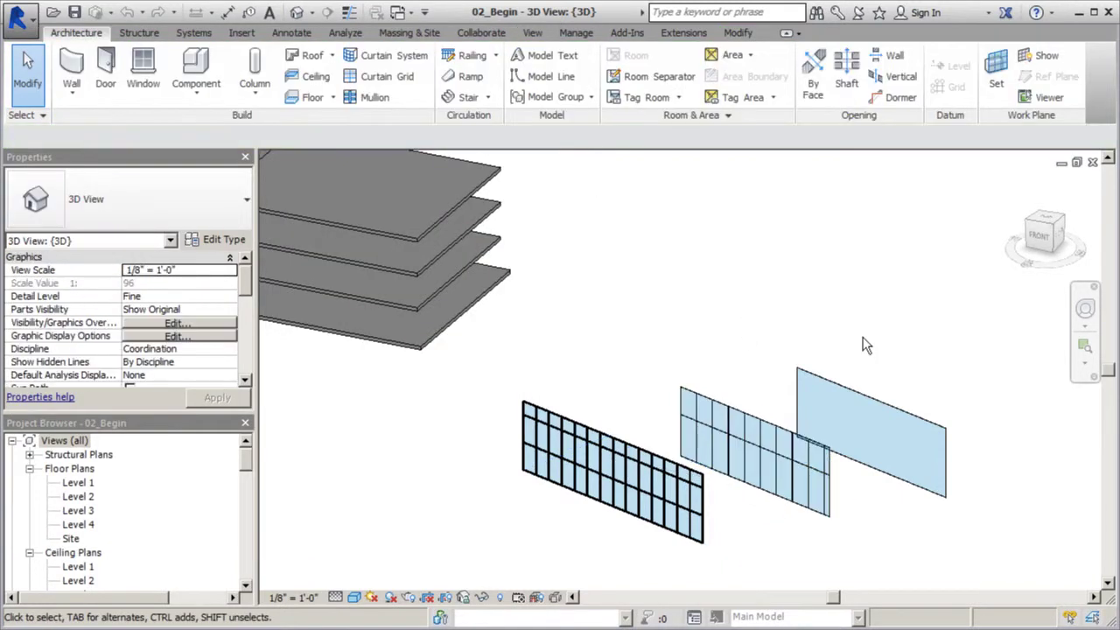
Step: Recheck the type properties of Curtain Wall 1, covering its grid layouts and mullion types
left_click(846, 388)
left_click(219, 240)
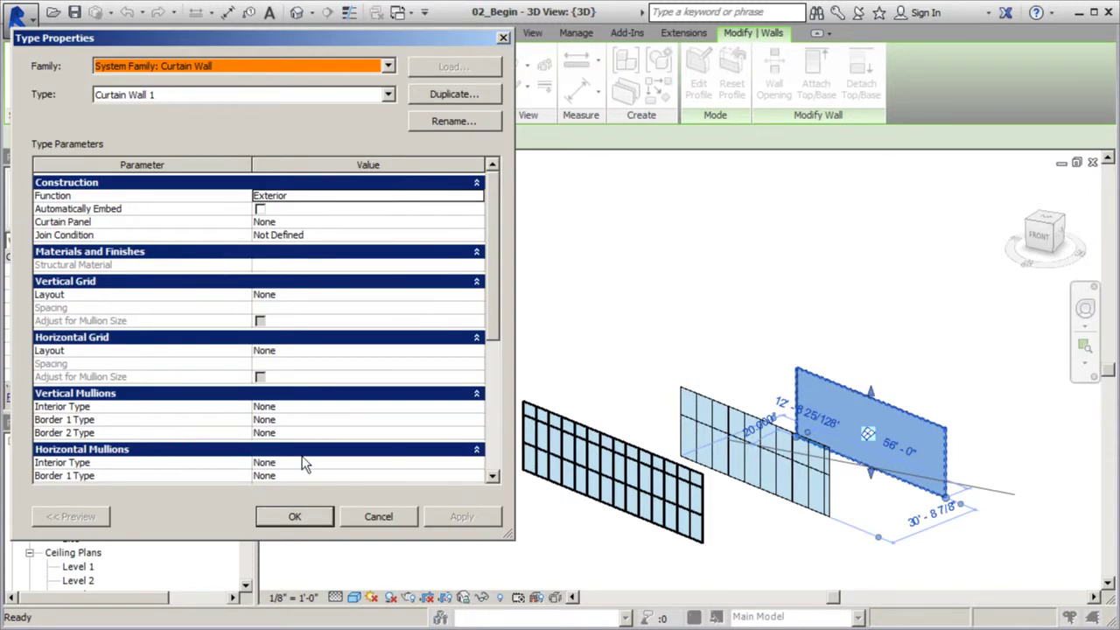
left_click(503, 38)
left_click(843, 275)
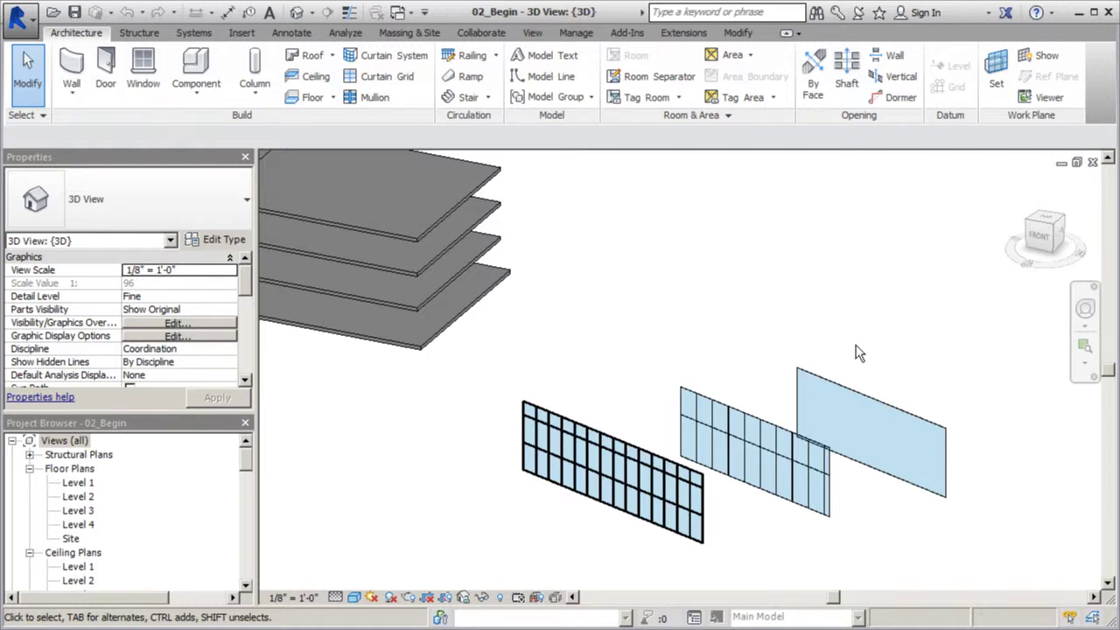
Step: Examine the Storefront wall's mullions and panels up close, then look at the 3D view's type properties
scroll(664, 343, "up", 5)
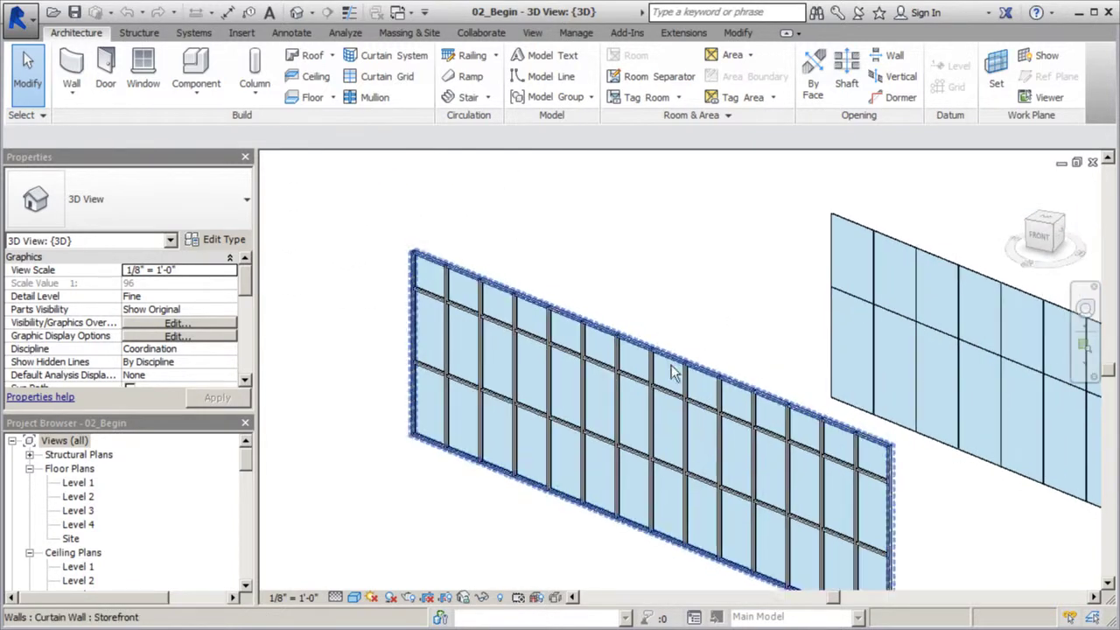
scroll(353, 403, "down", 2)
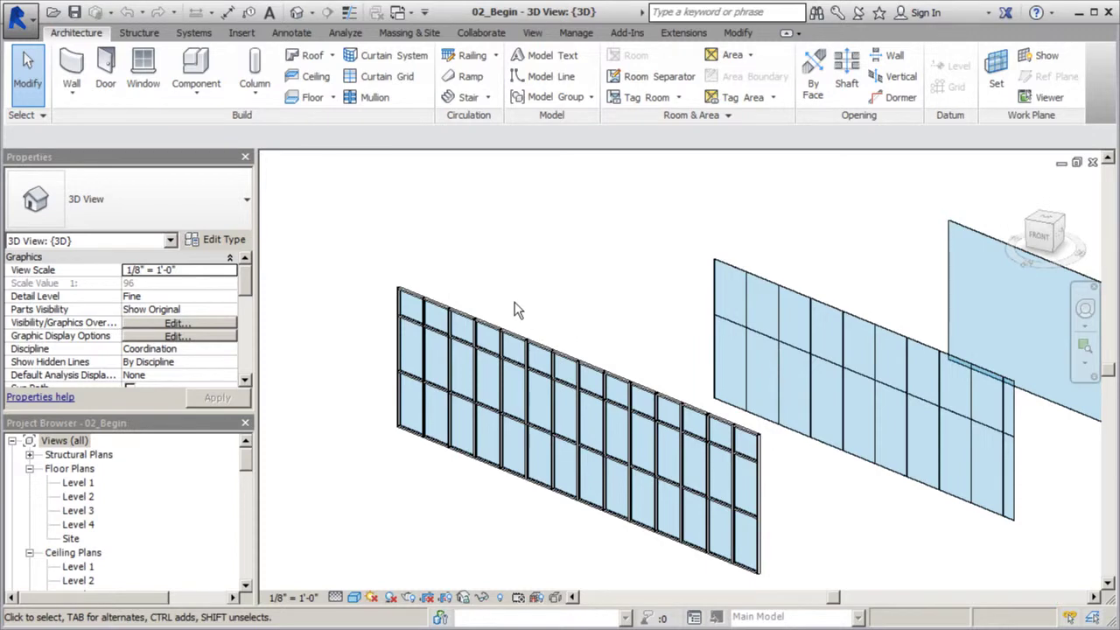
left_click(229, 240)
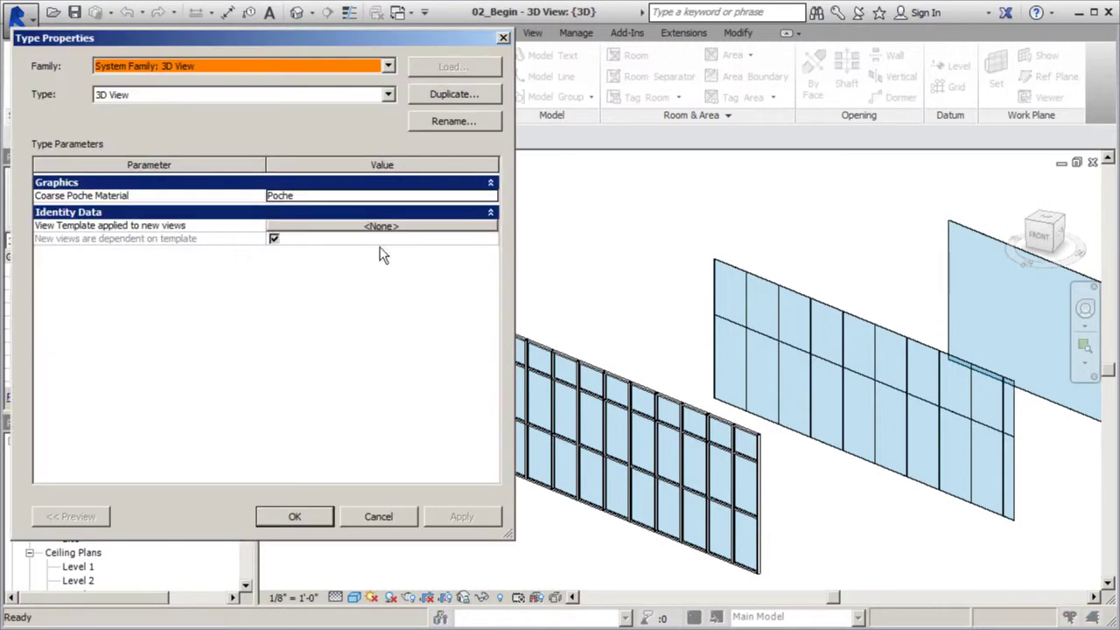
left_click(503, 40)
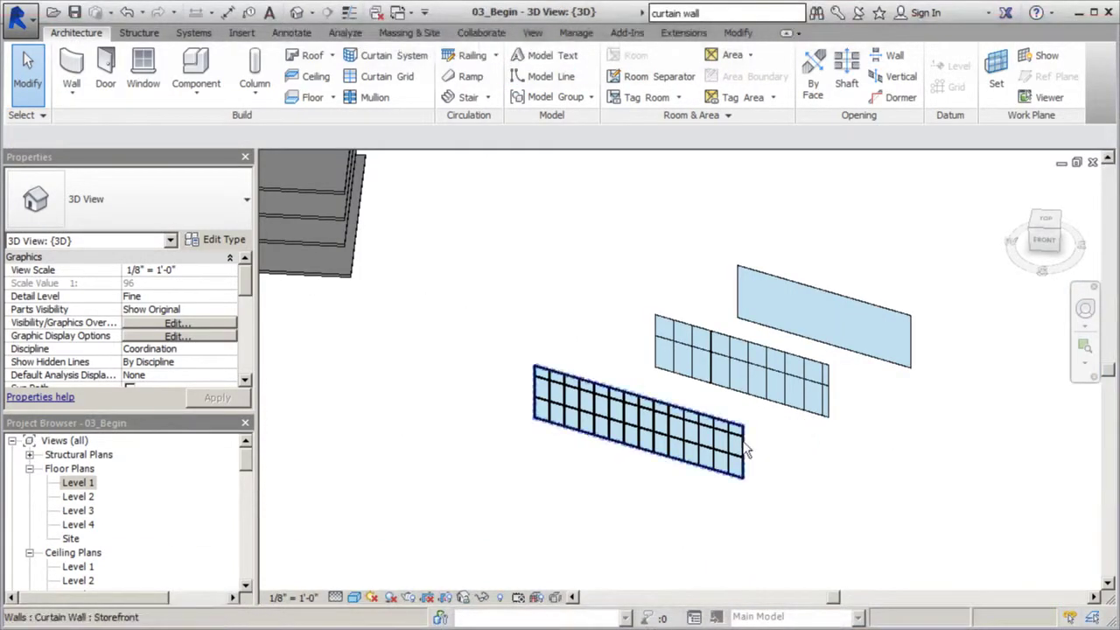
Step: Examine the building's exterior brick wall and stacked floor slabs in the 03_Begin model
middle_click_drag(845, 420, 905, 429, "shift")
scroll(435, 180, "up", 3)
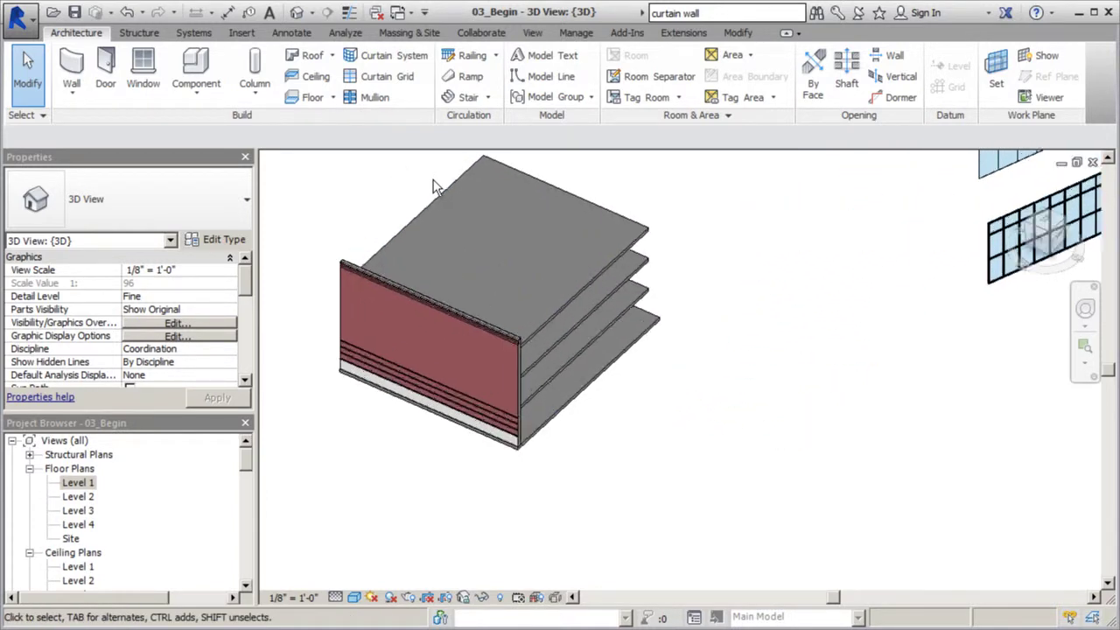
scroll(315, 267, "up", 2)
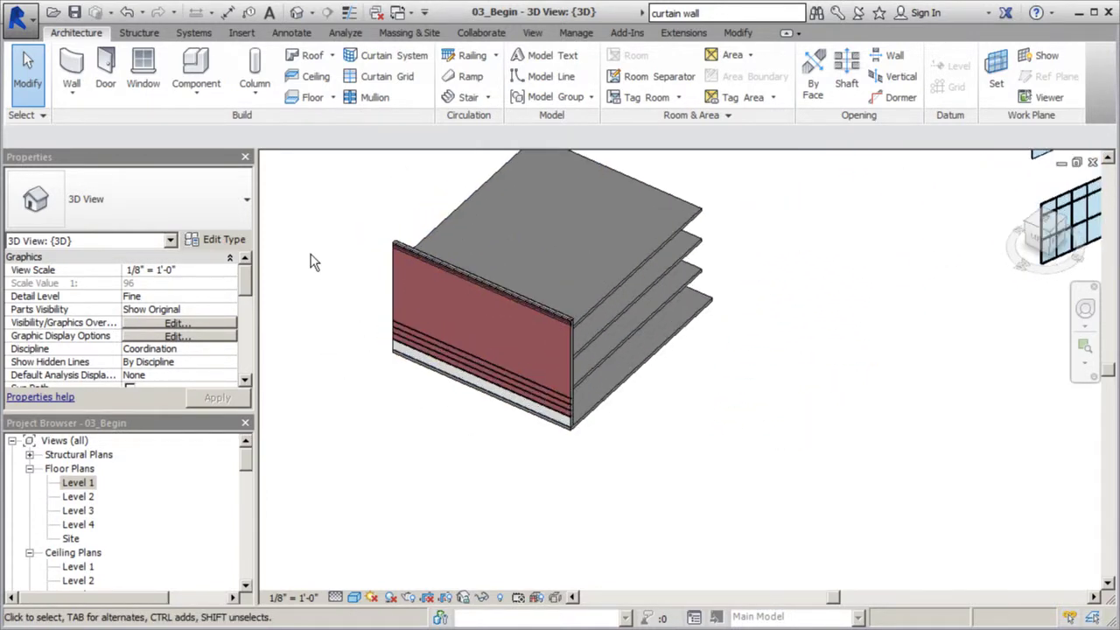
middle_click_drag(738, 475, 757, 475, "shift")
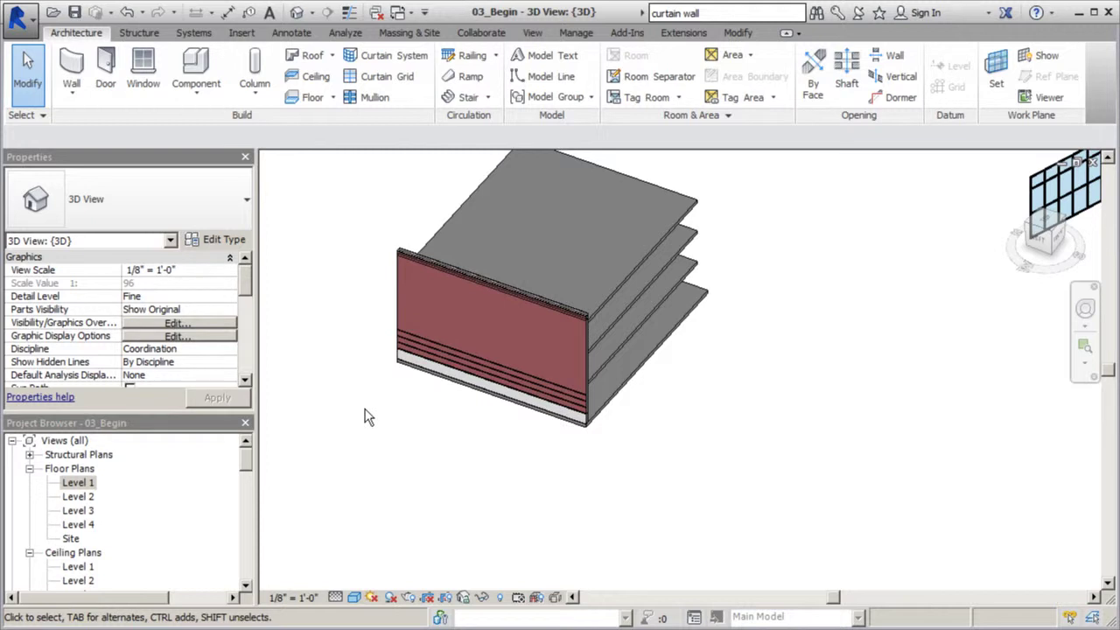
Step: Open the Level 1 floor plan, set its detail level to Fine and give it a filled-colour visual style
double_click(79, 483)
scroll(836, 433, "down", 3)
scroll(555, 358, "up", 4)
scroll(501, 348, "up", 1)
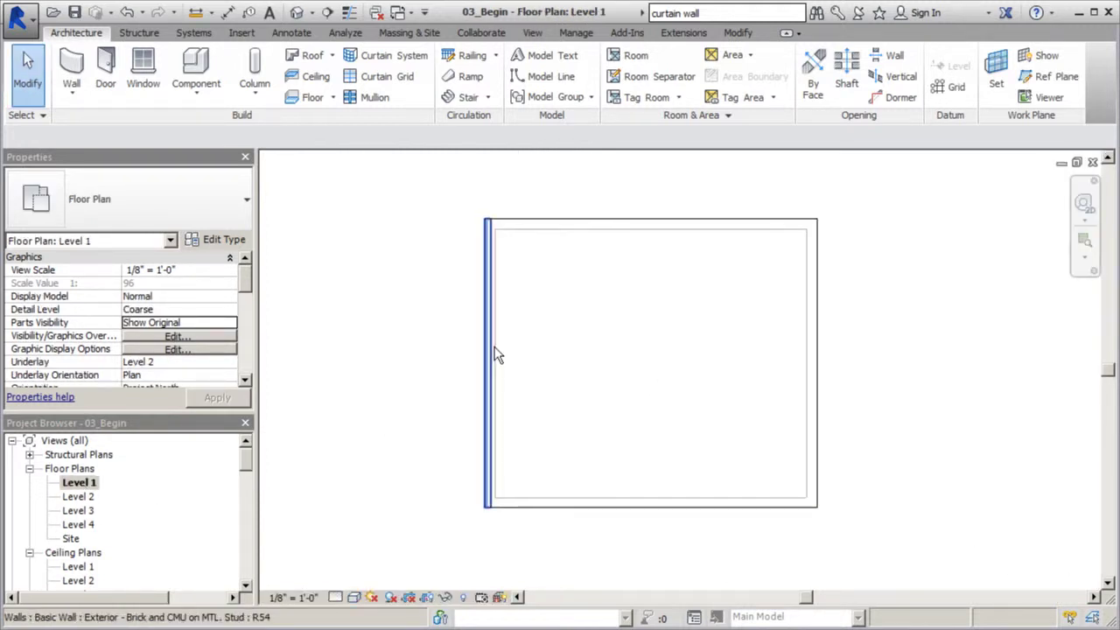
left_click(335, 597)
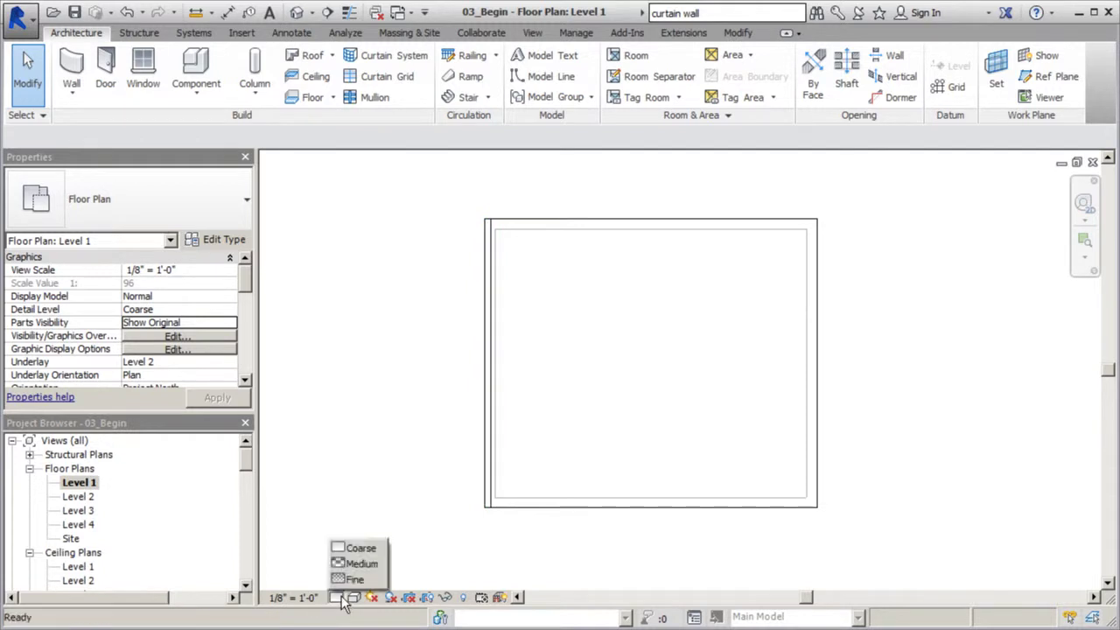
left_click(361, 580)
left_click(354, 596)
left_click(376, 564)
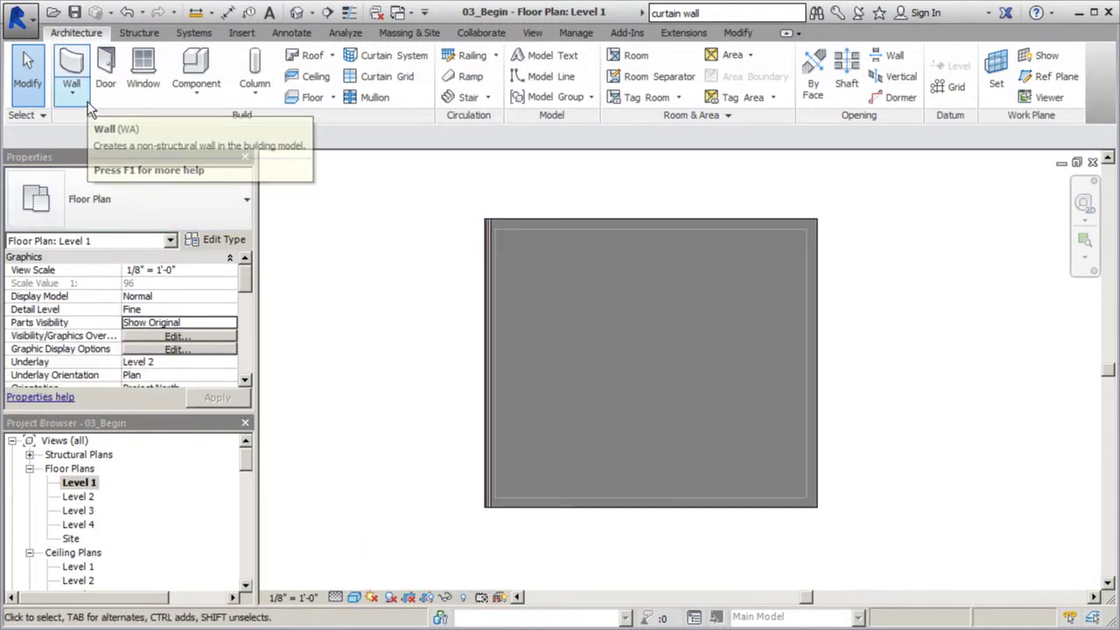
Step: Set up a new Storefront curtain wall measured by height, with an unconnected top at 20' 0"
left_click(73, 66)
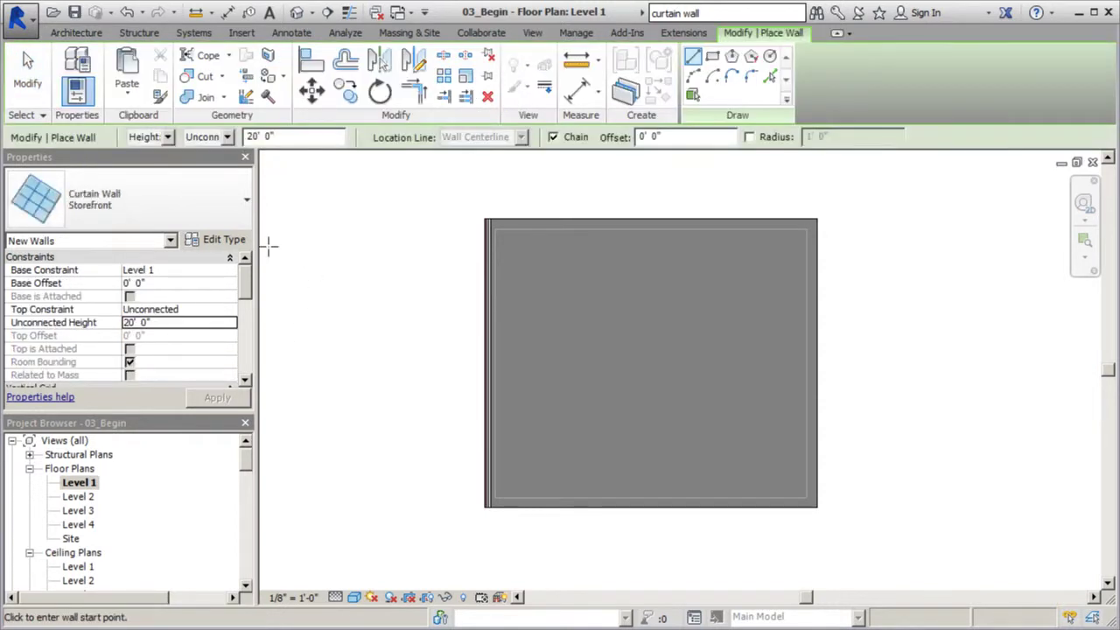
left_click(248, 200)
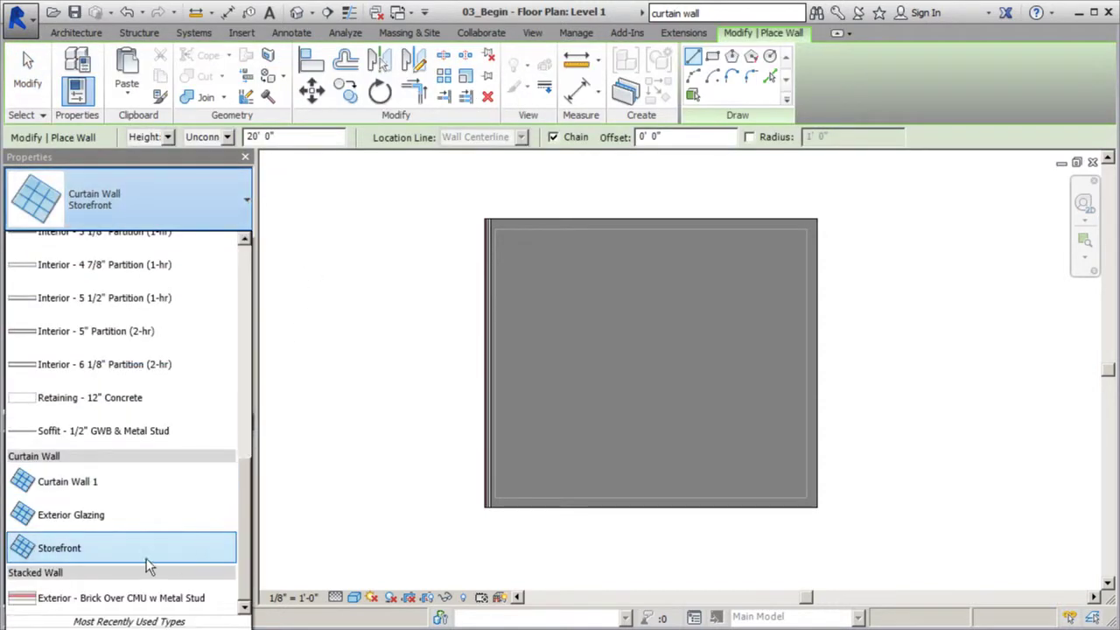
left_click(145, 551)
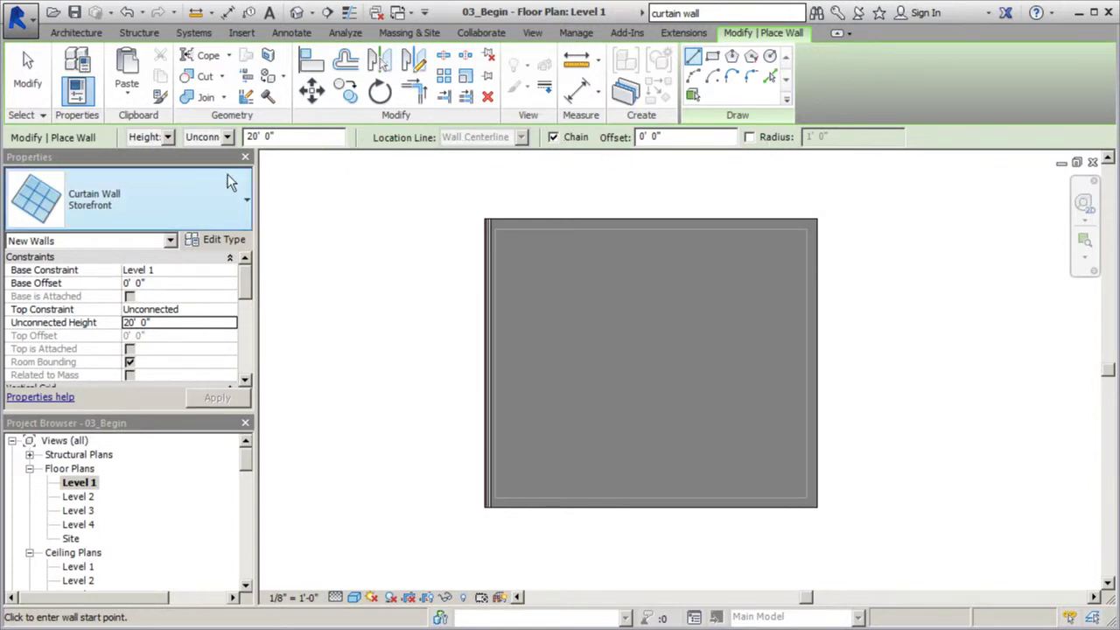
left_click(167, 137)
left_click(157, 169)
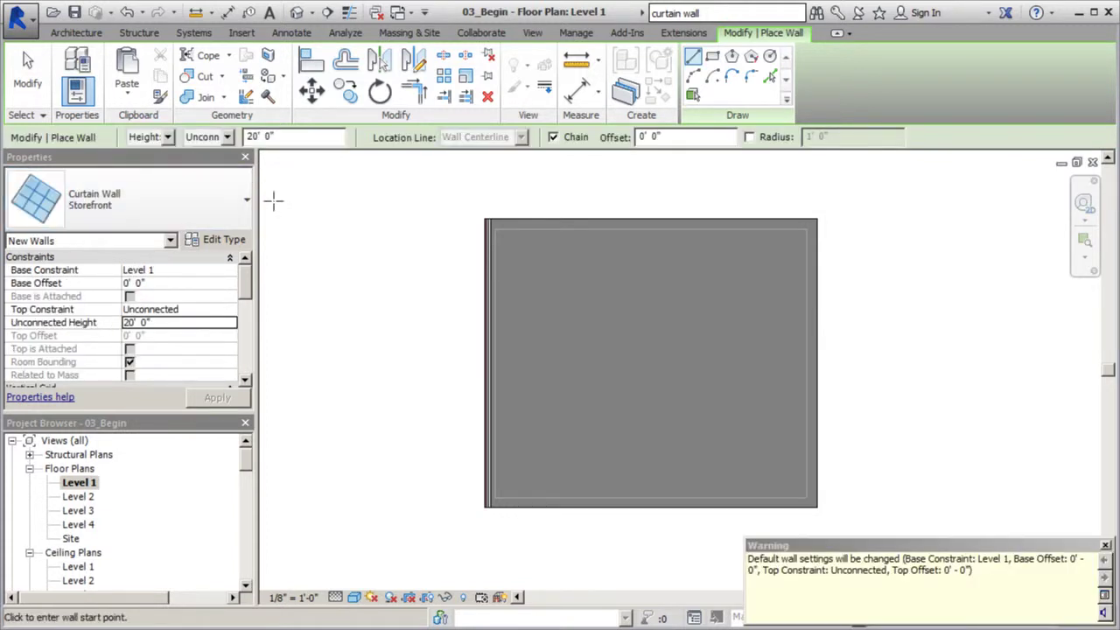
left_click(1106, 546)
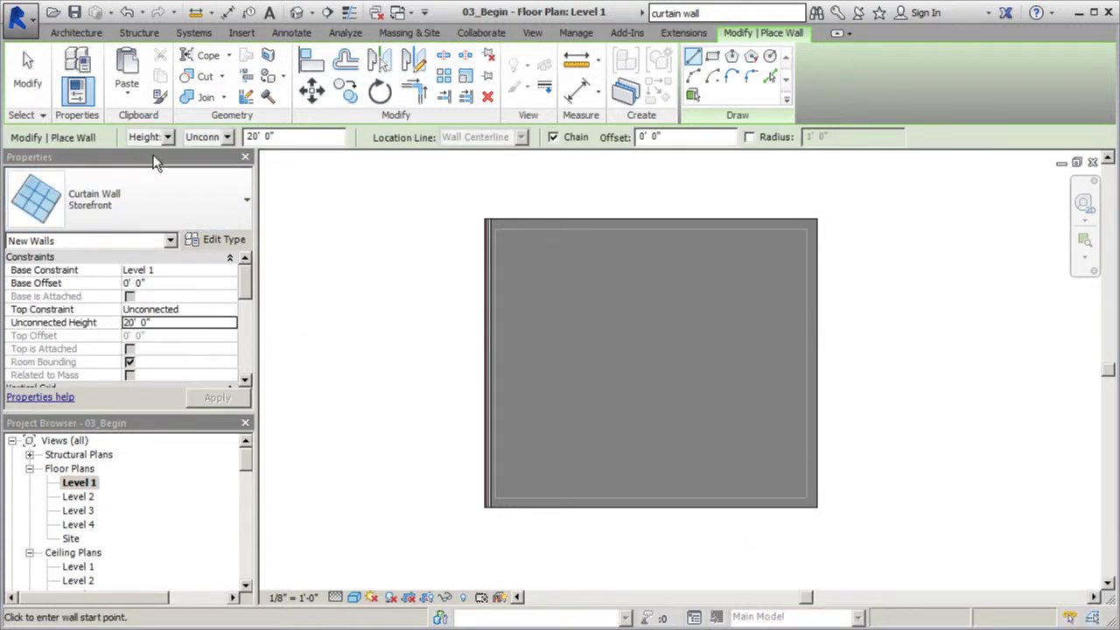
left_click(228, 140)
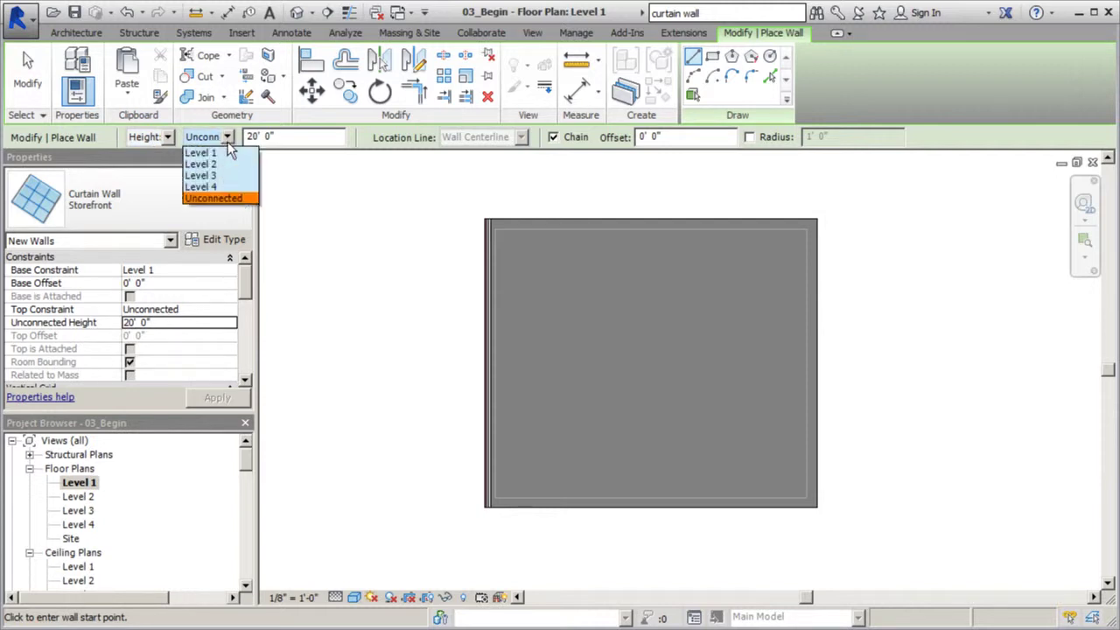
left_click(225, 199)
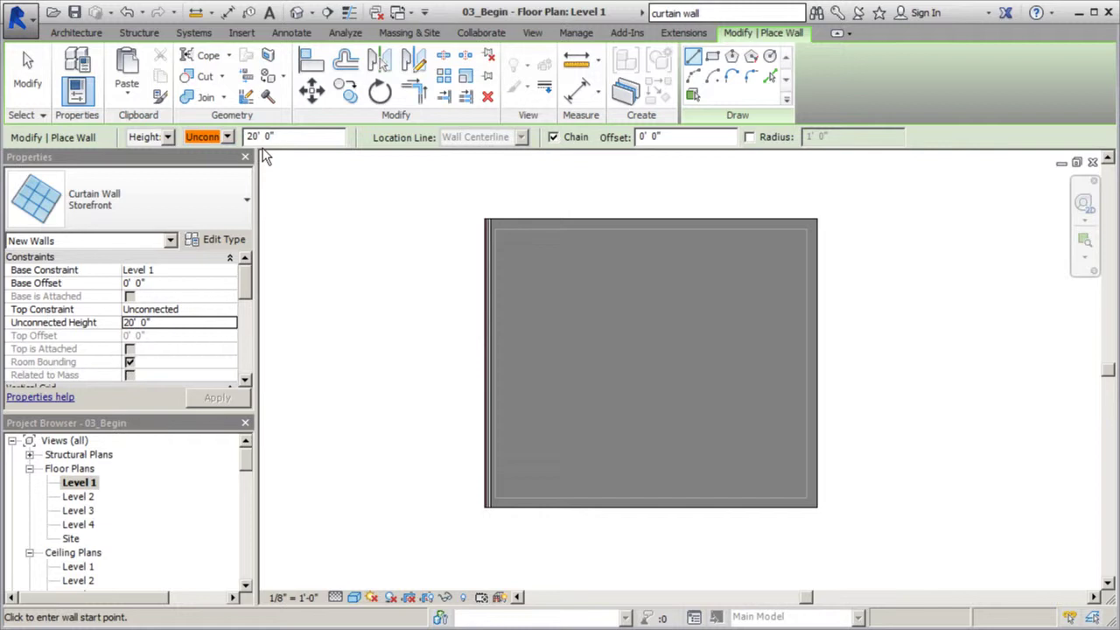
Step: Draw a Storefront curtain wall about 13' long along the exterior brick wall on Level 1, and finish placing walls
left_click(383, 166)
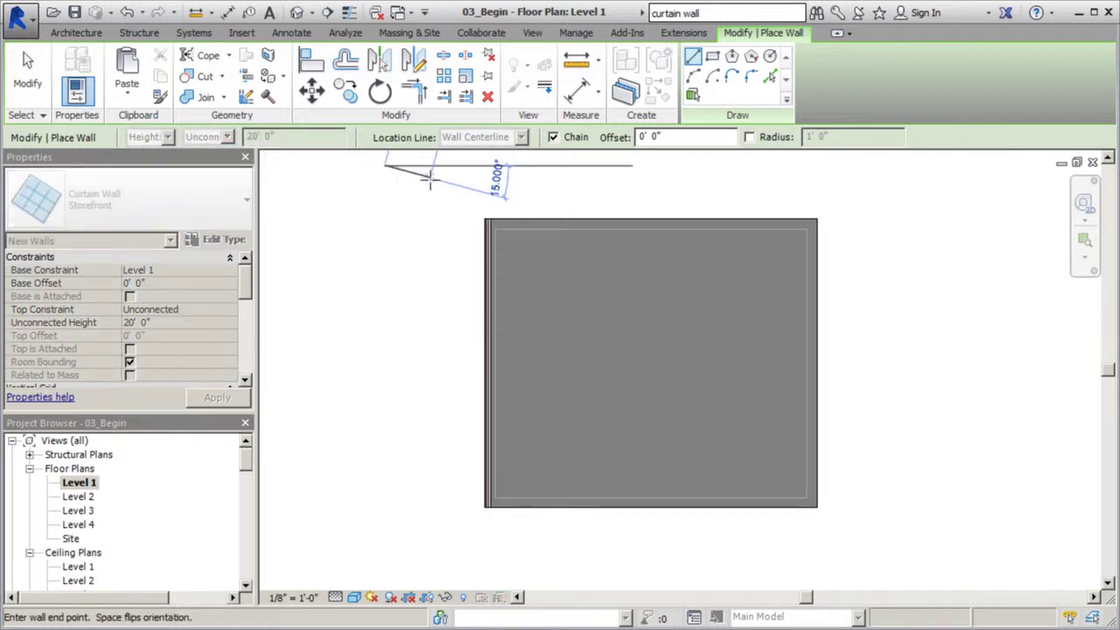
key("Escape")
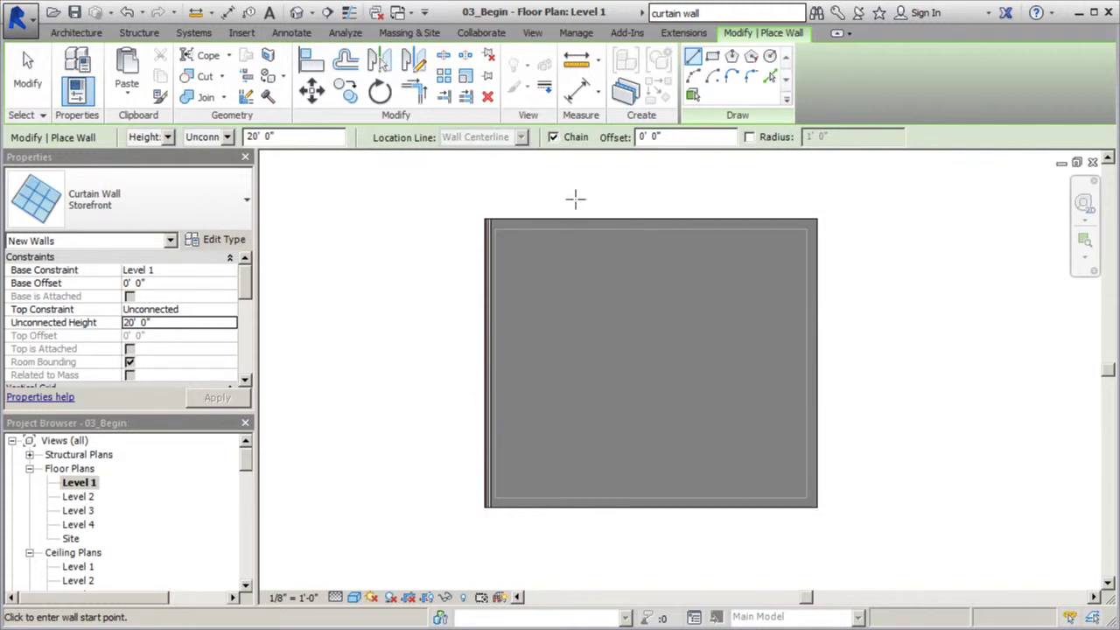
left_click(492, 219)
scroll(497, 348, "up", 2)
scroll(503, 354, "down", 2)
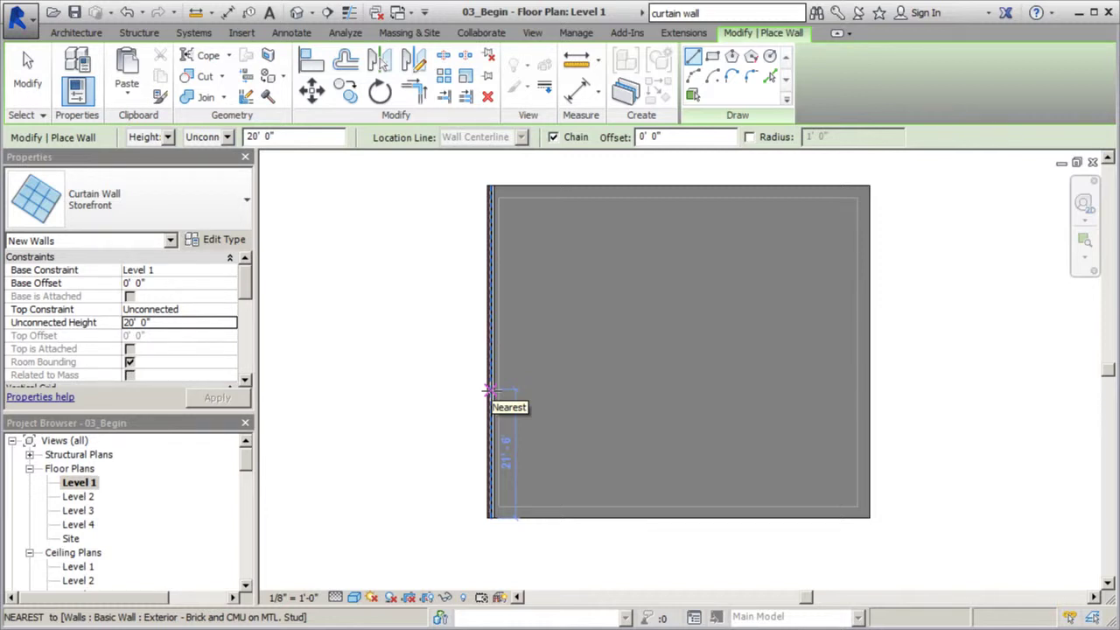
left_click(490, 392)
scroll(488, 470, "up", 2)
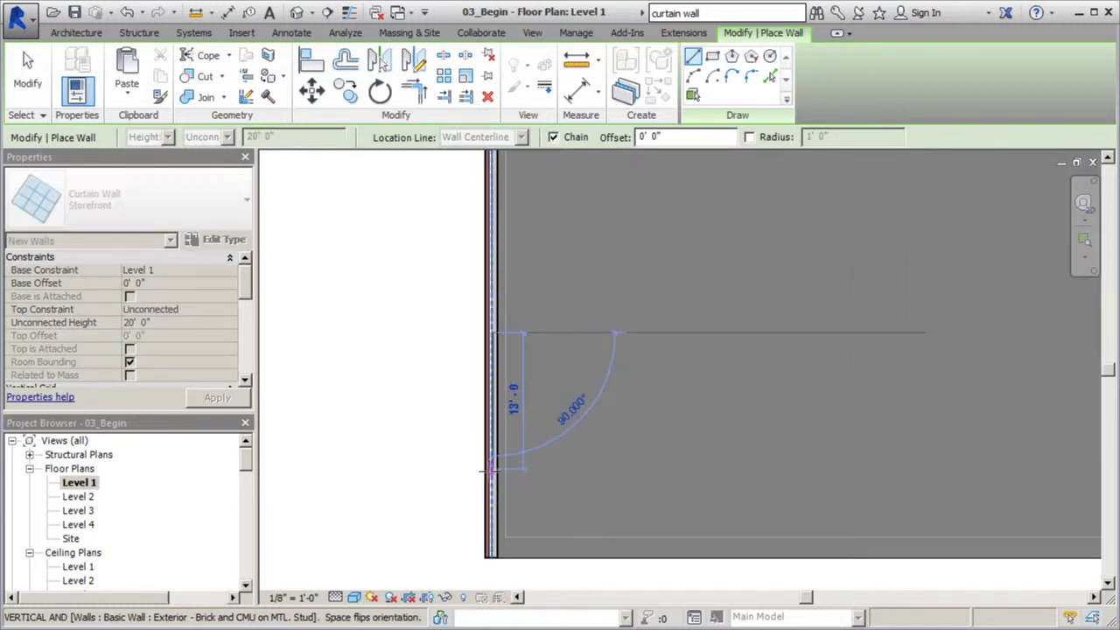
left_click(487, 469)
key("Escape")
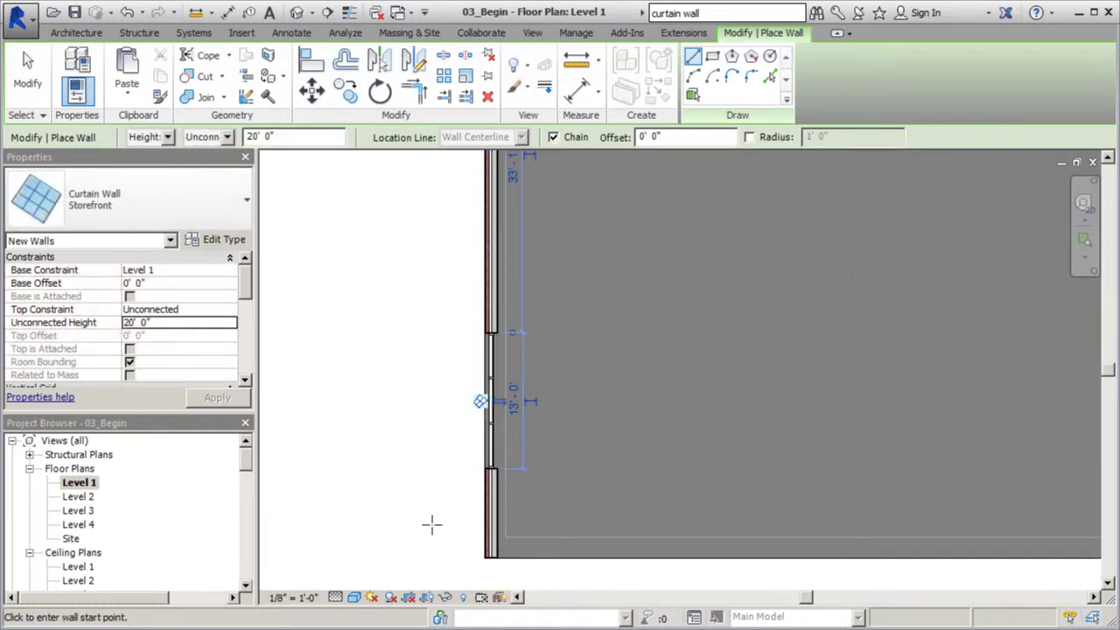
left_click(28, 88)
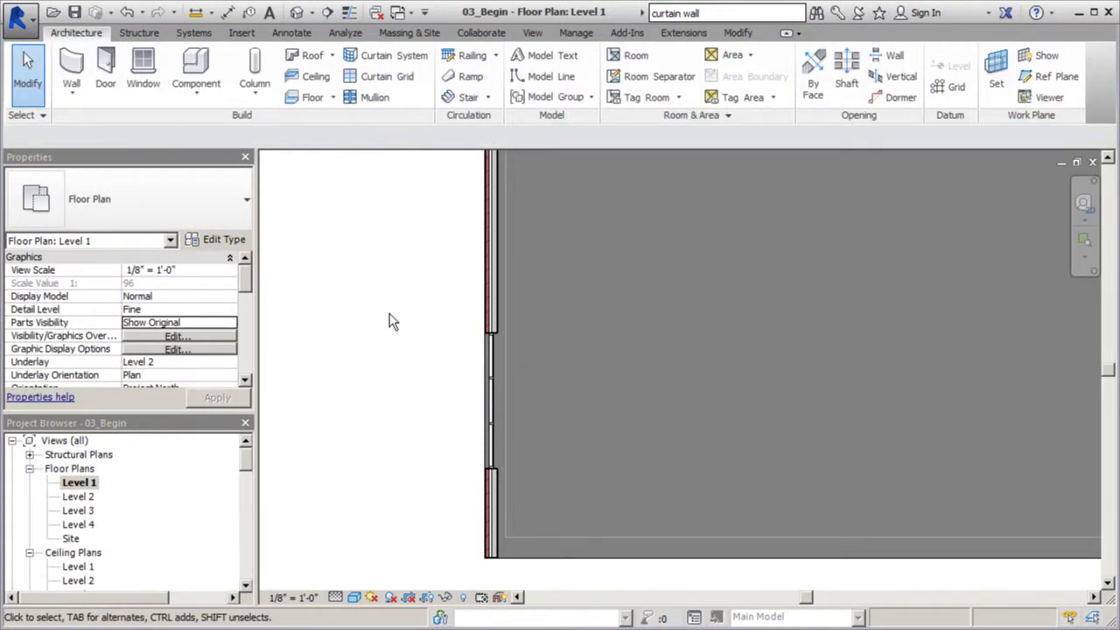
Step: Examine the embedded Storefront wall up close in the floor plan and in the 3D view
scroll(453, 408, "up", 1)
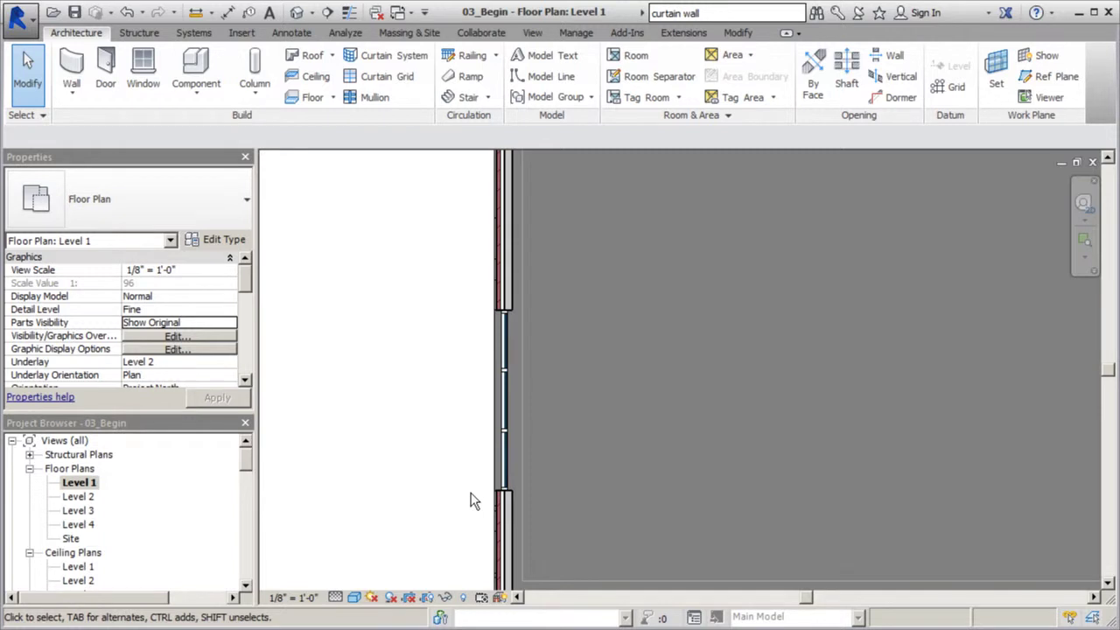
scroll(517, 311, "up", 1)
scroll(503, 319, "down", 1)
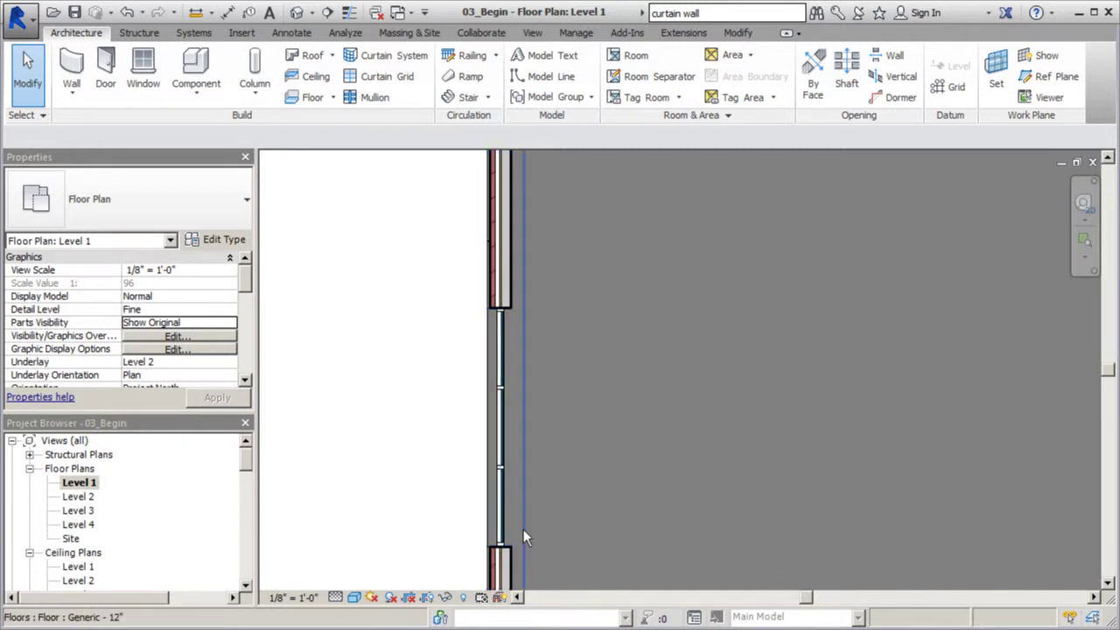
left_click(297, 14)
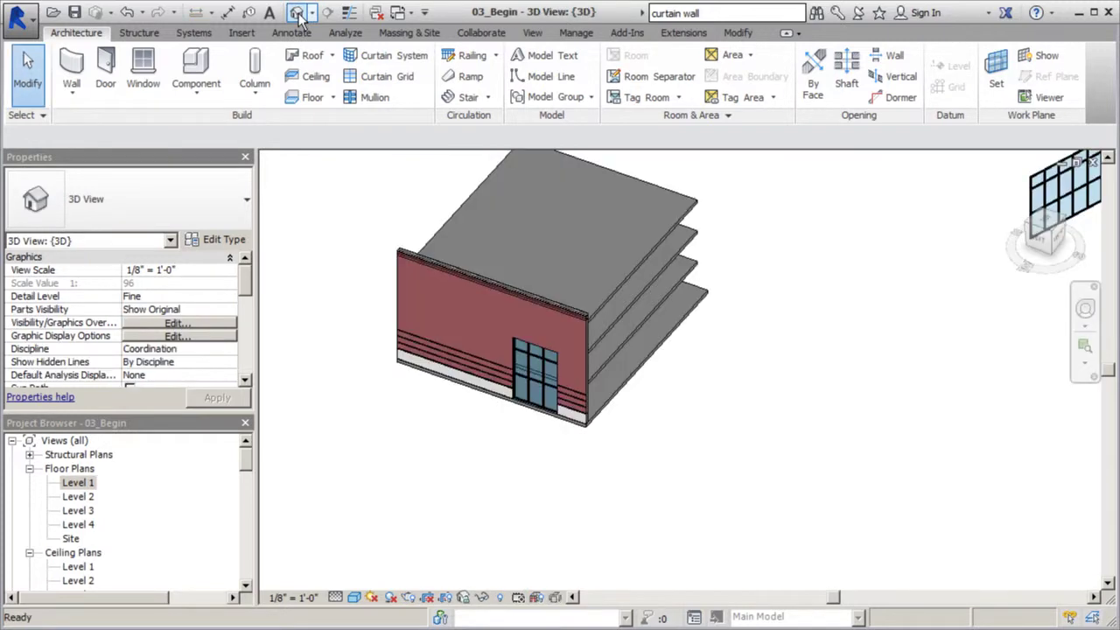
scroll(503, 356, "up", 2)
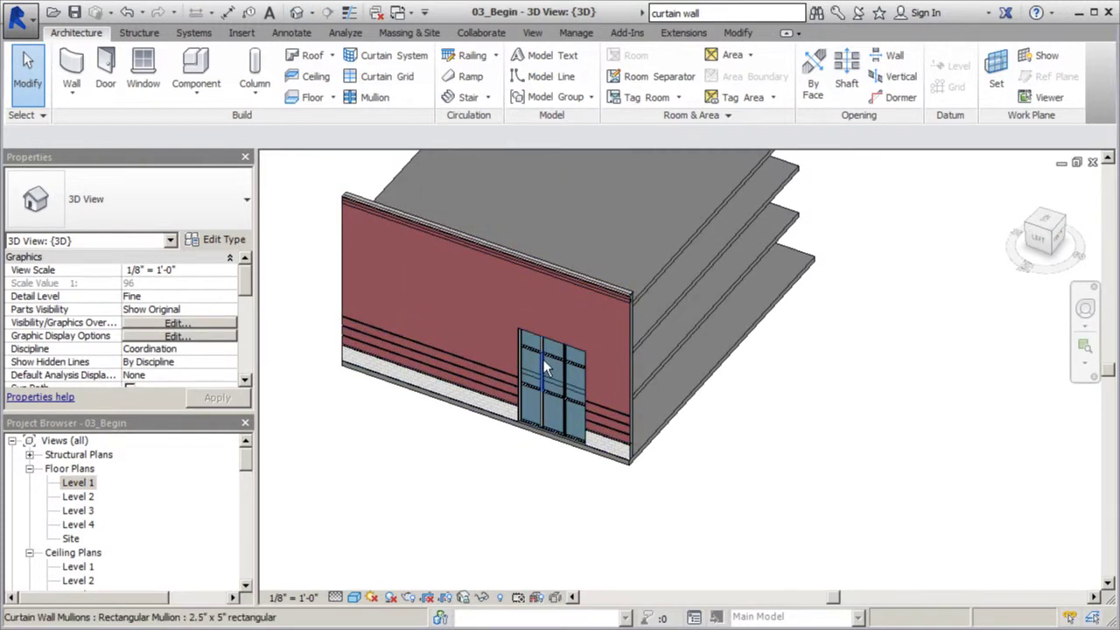
scroll(544, 477, "up", 1)
scroll(507, 228, "up", 3)
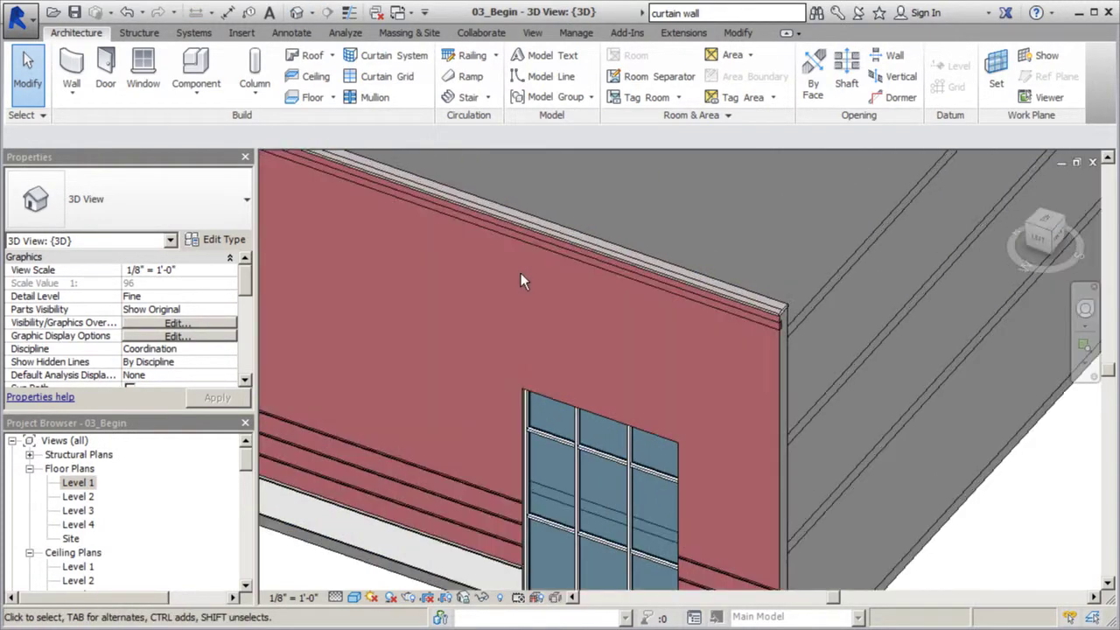
middle_click_drag(507, 228, 587, 582, "shift")
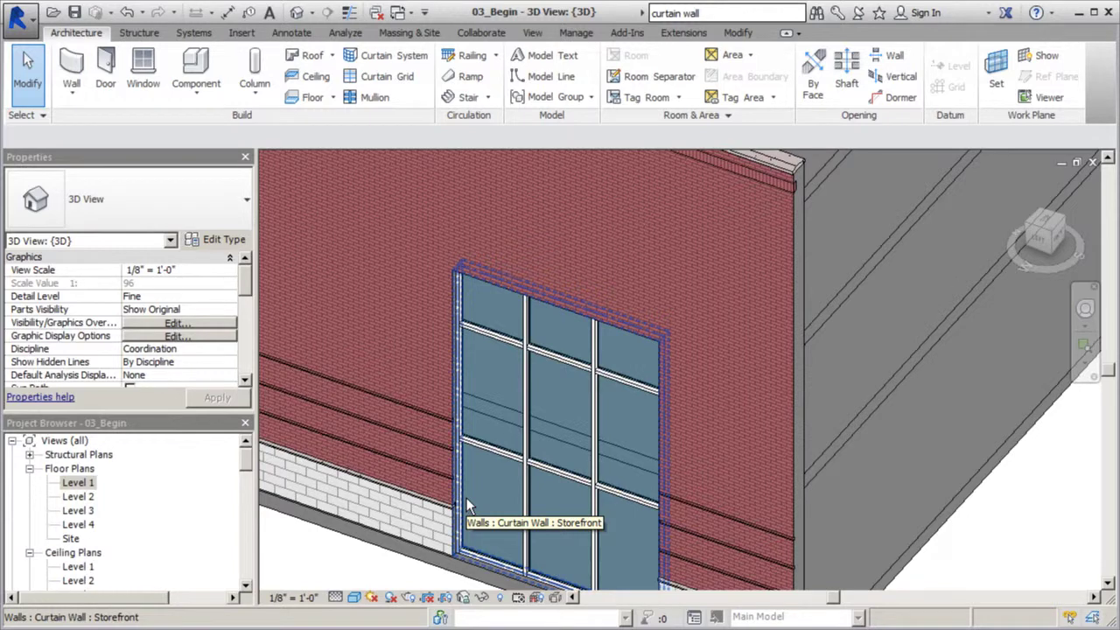
Step: Cycle through the overlapping curtain wall elements and select the Storefront's vertical curtain grid line
key("Tab")
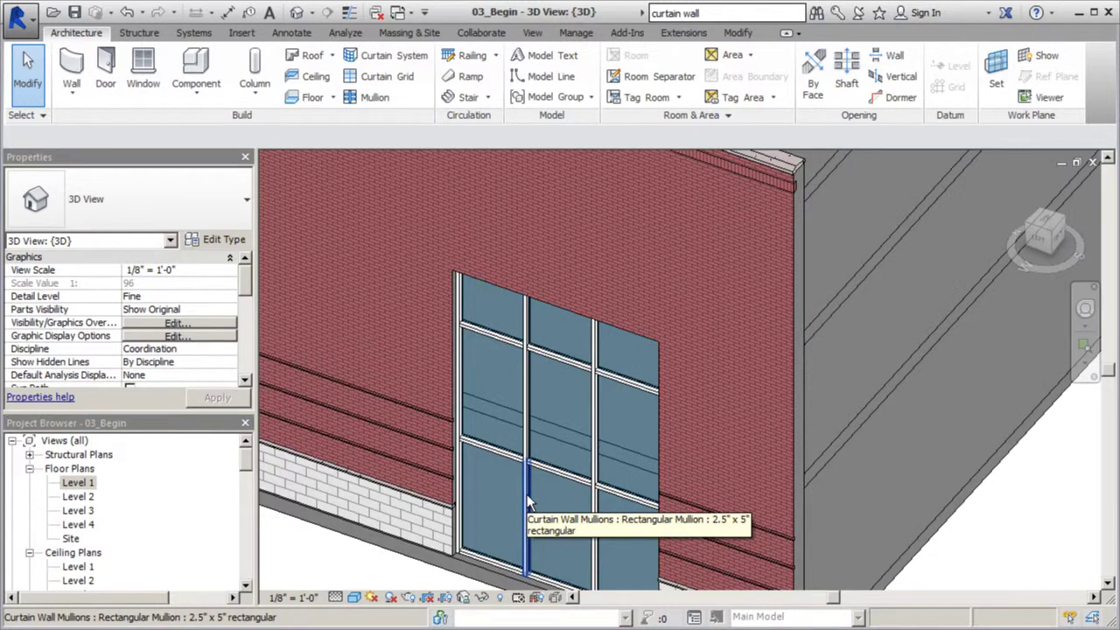
key("Tab")
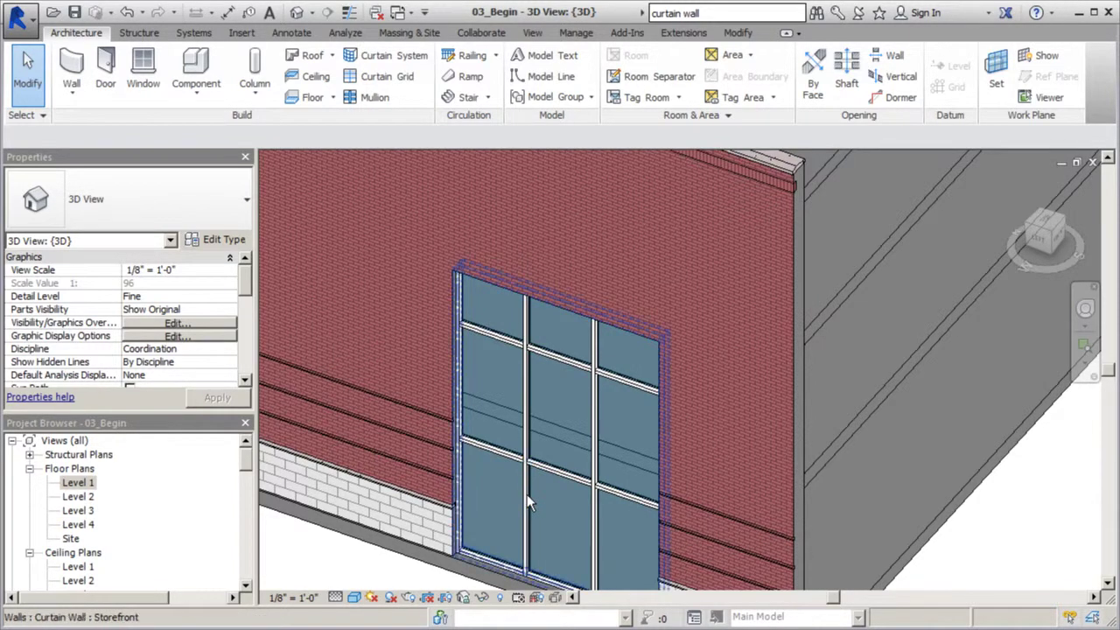
key("Tab")
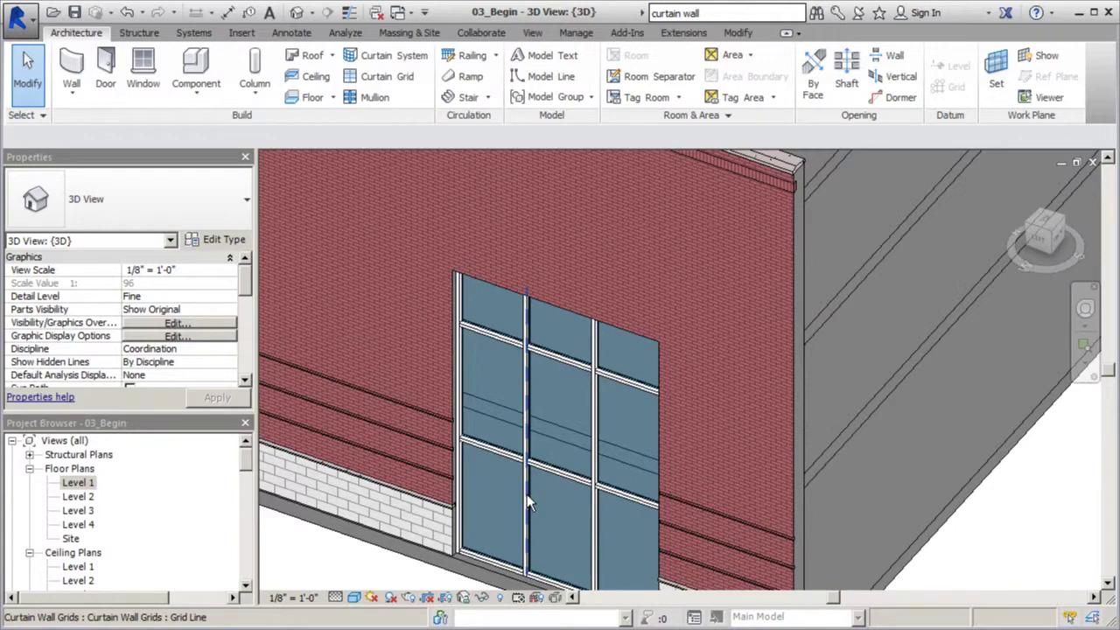
left_click(526, 494)
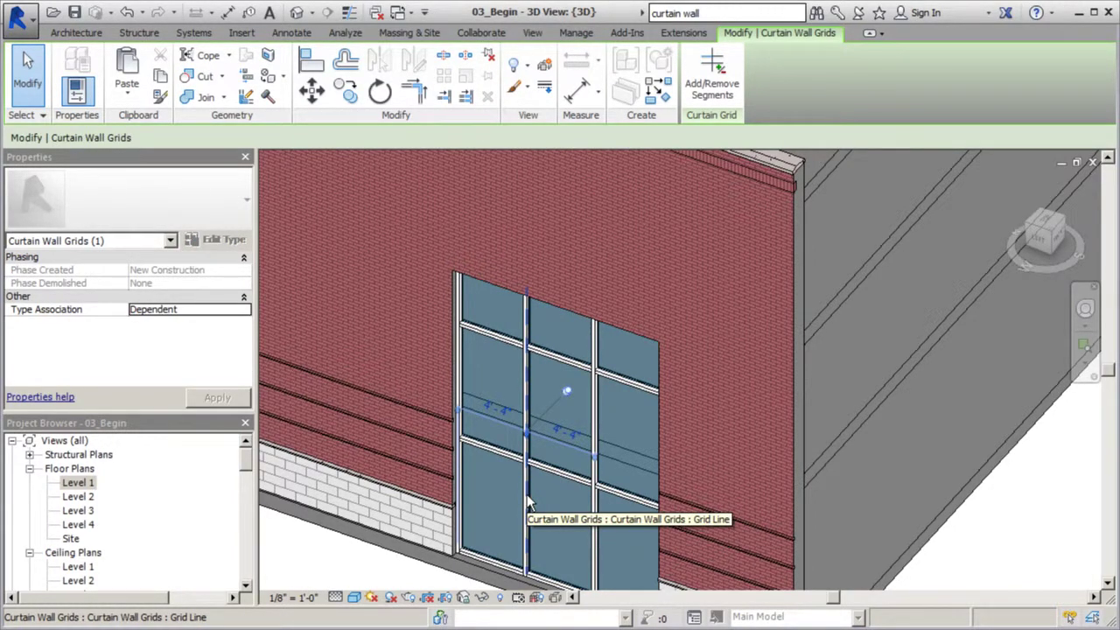
Step: Select the whole Storefront wall and stretch its top upward to a height of about 26' 9"
key("Tab")
key("Tab")
key("Tab")
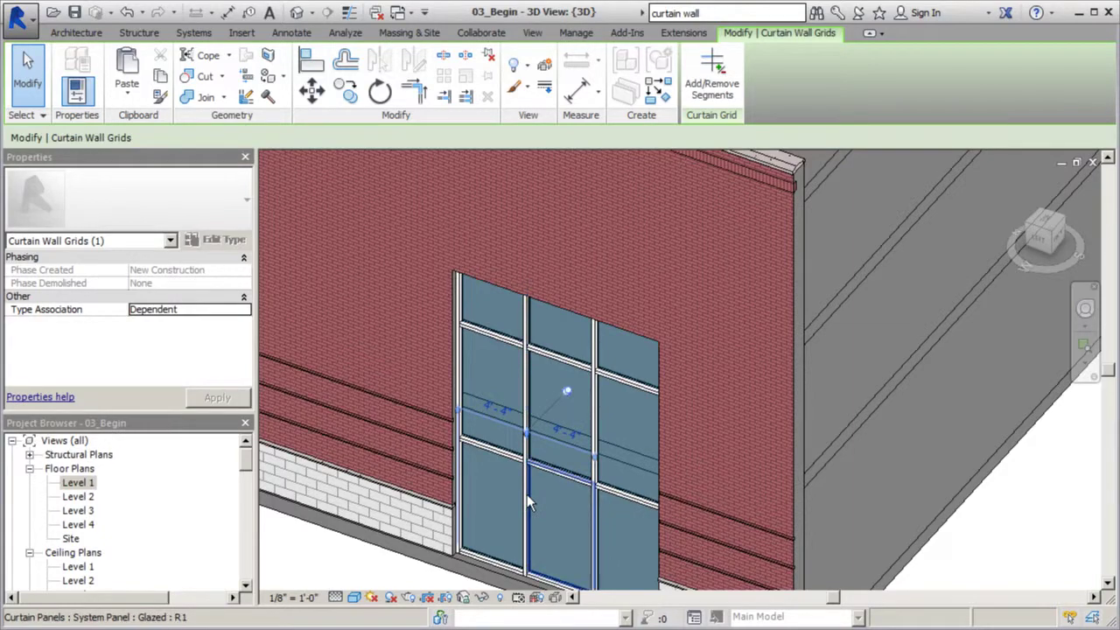
key("Tab")
key("Tab")
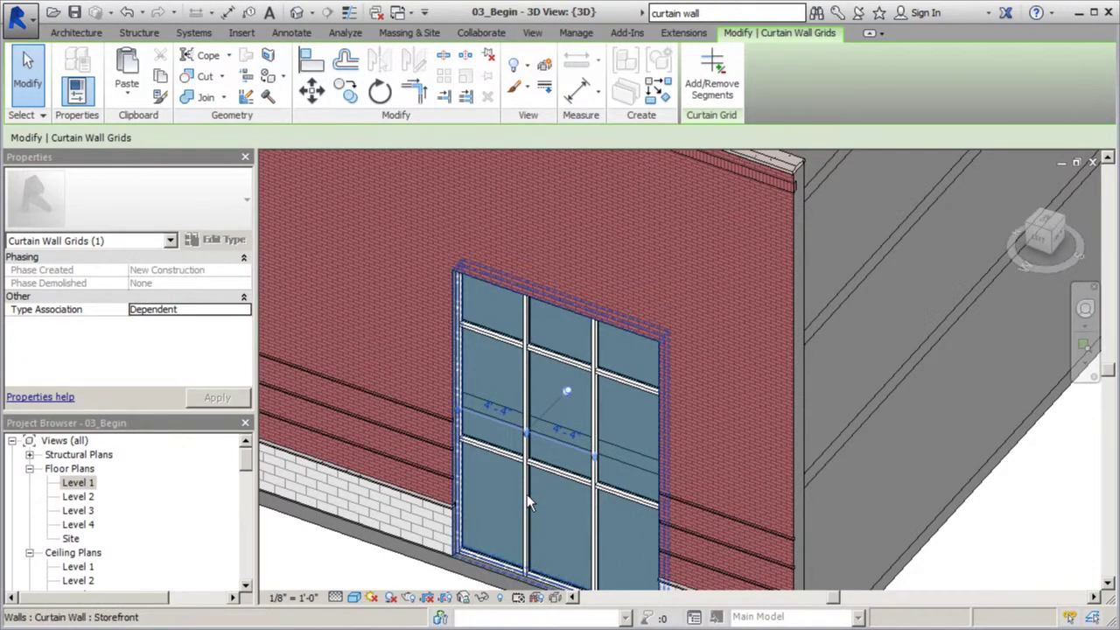
left_click(526, 494)
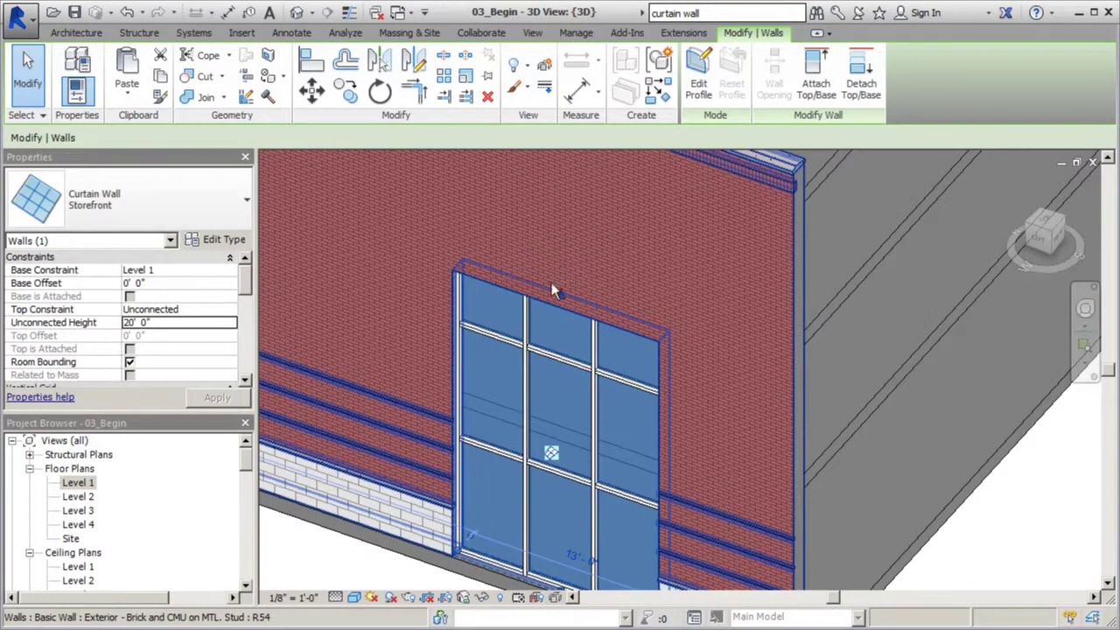
scroll(622, 426, "down", 2)
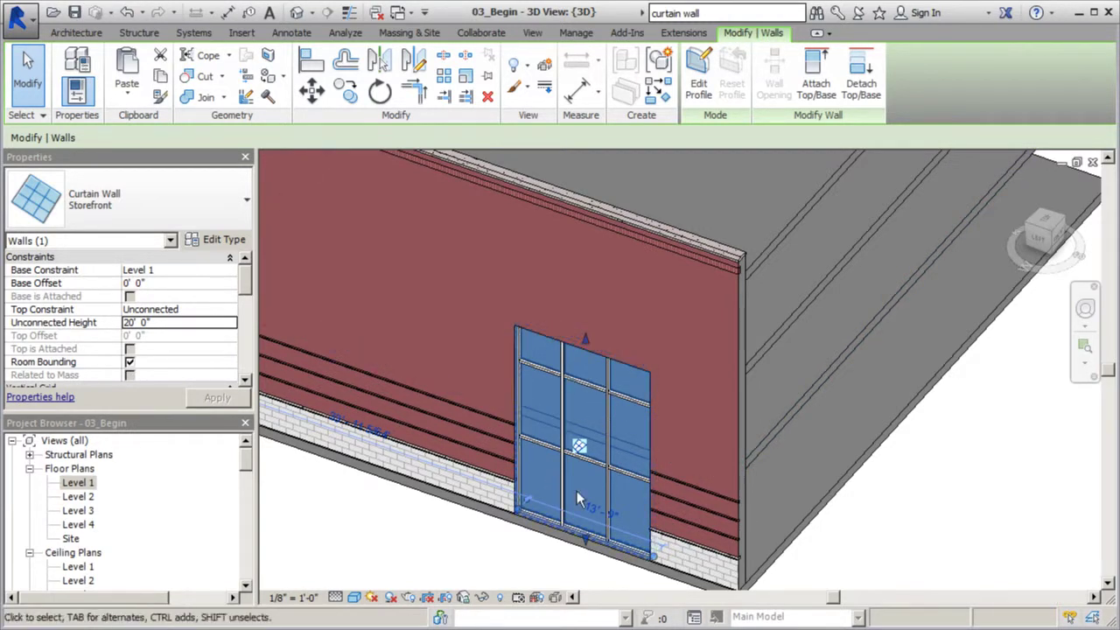
left_click_drag(588, 339, 583, 281)
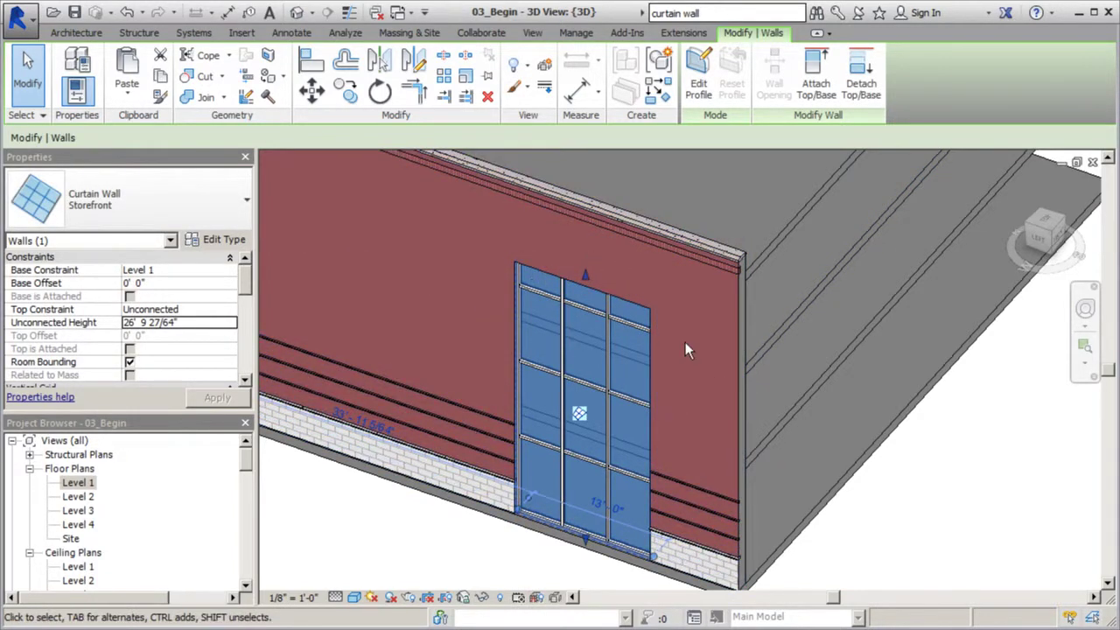
Step: Stretch the Storefront wall's end away from the building corner to a length of about 16' 6" and deselect it
scroll(523, 514, "up", 4)
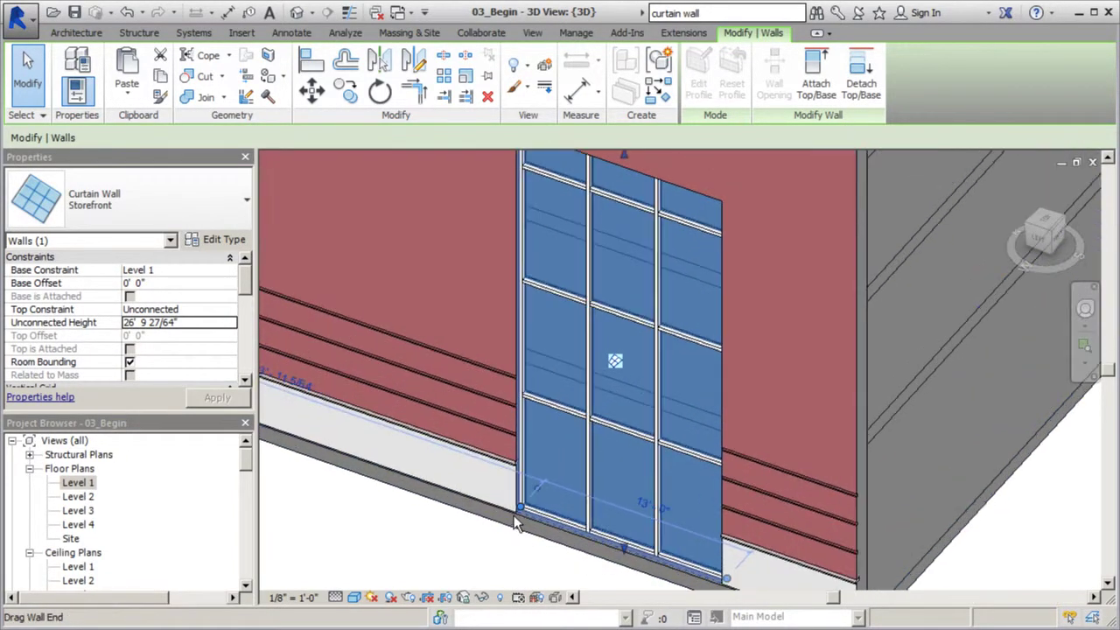
left_click_drag(521, 514, 438, 473)
left_click(424, 536)
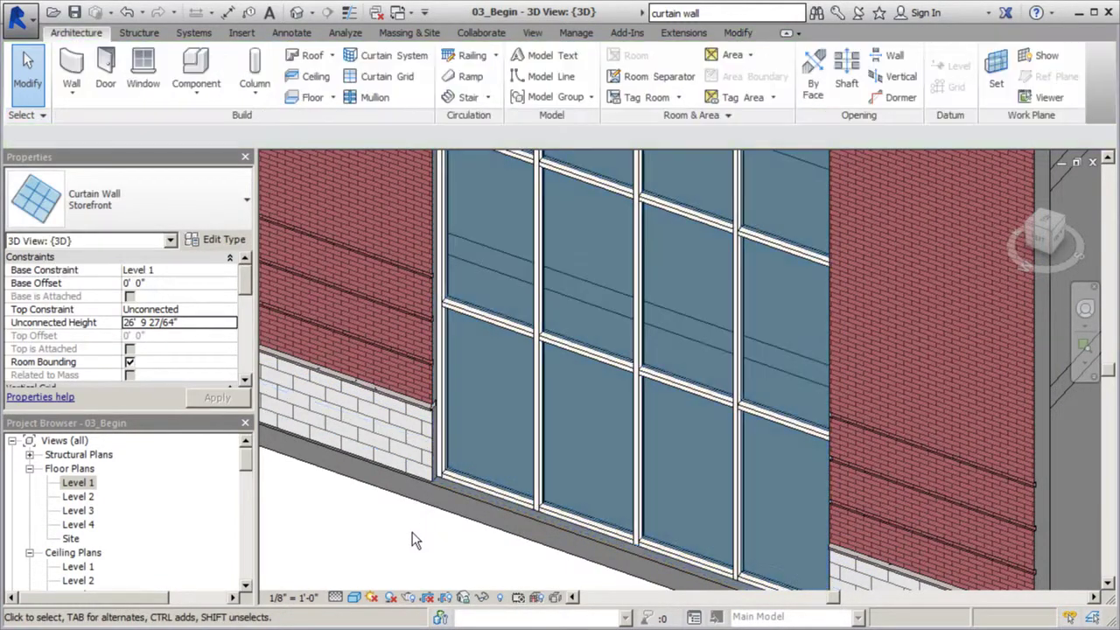
scroll(495, 567, "down", 2)
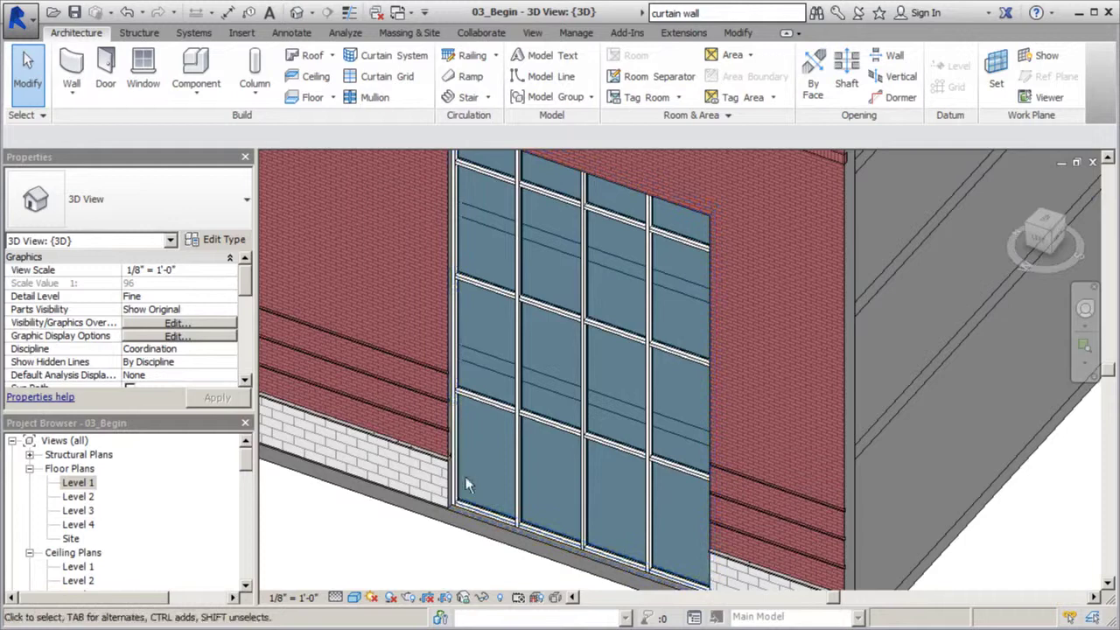
Step: Select the Storefront wall and examine how both of its ends meet the brick wall in the Level 1 floor plan
left_click(523, 526)
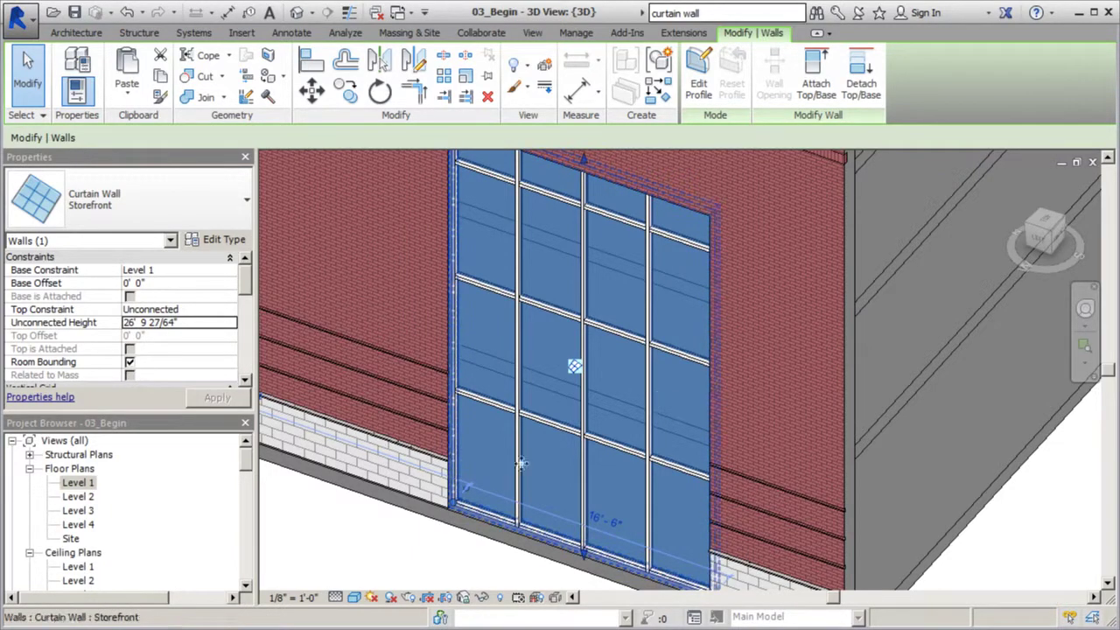
scroll(535, 492, "down", 2)
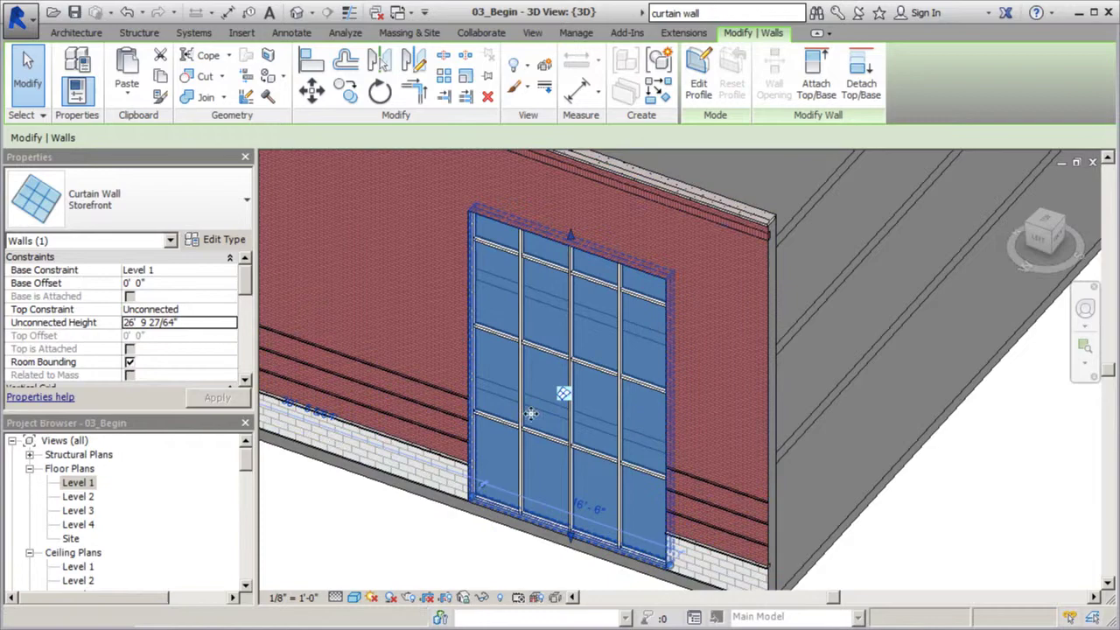
double_click(77, 482)
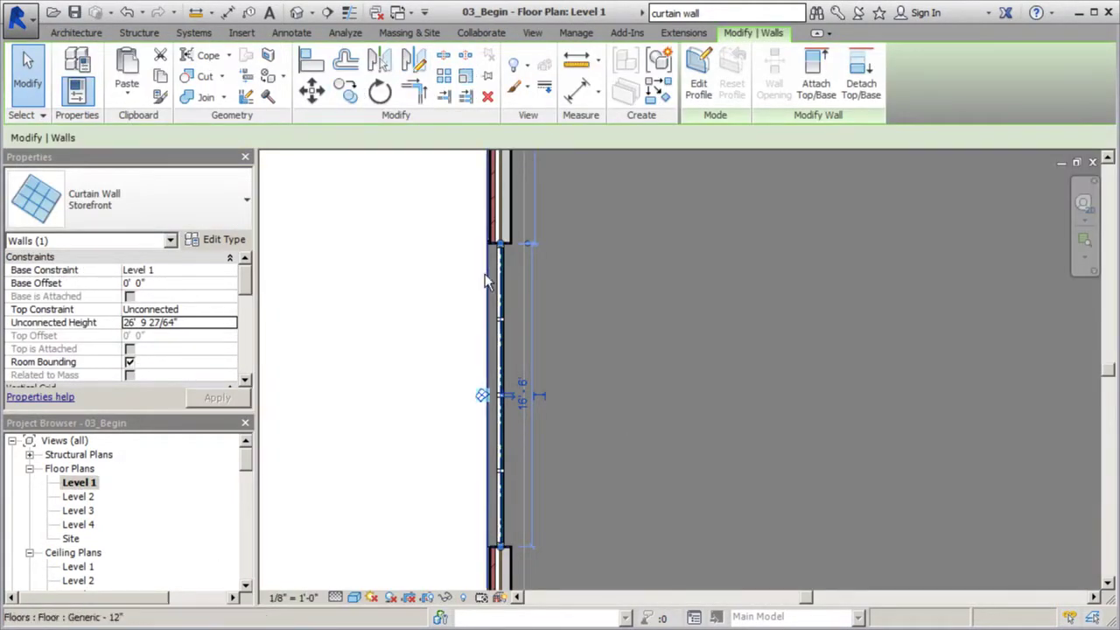
scroll(495, 284, "up", 4)
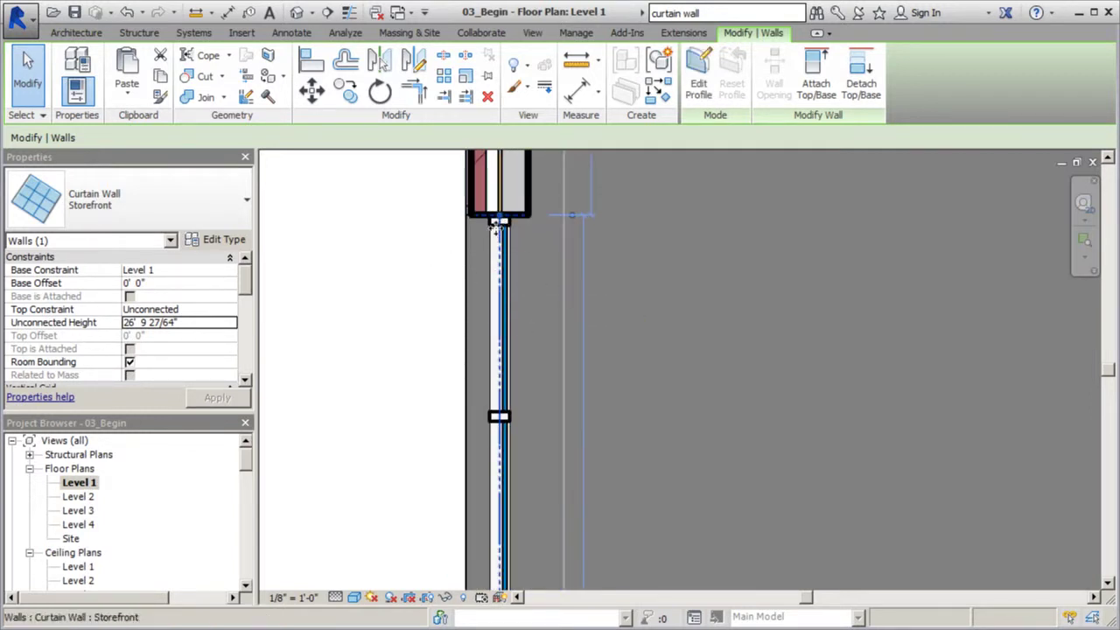
scroll(468, 219, "up", 2)
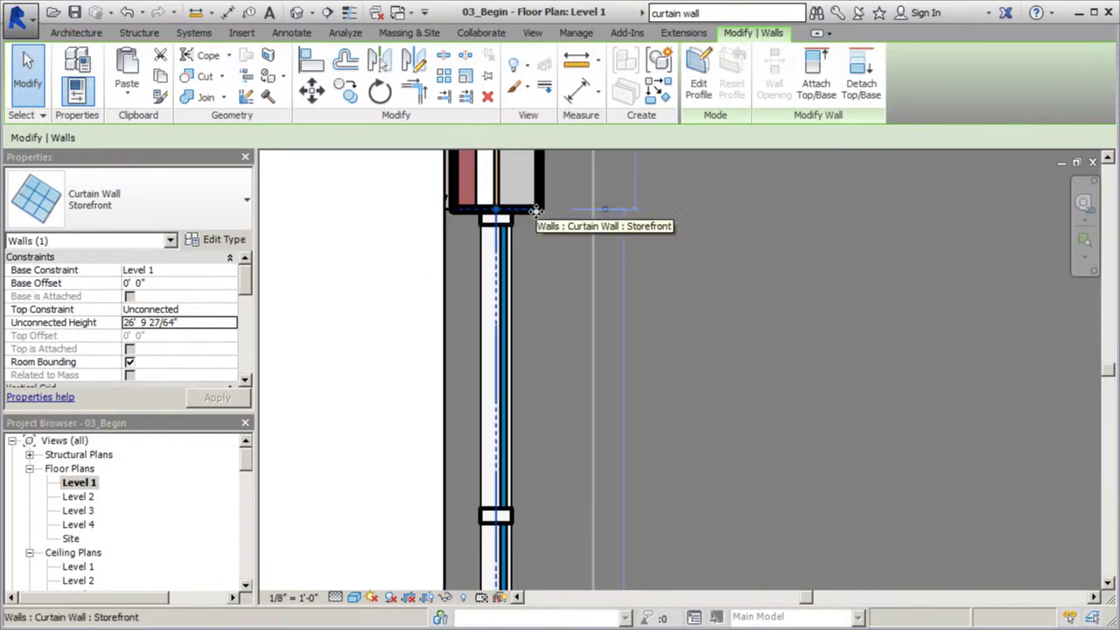
scroll(390, 192, "down", 2)
scroll(429, 185, "down", 2)
scroll(465, 100, "down", 2)
scroll(462, 495, "up", 3)
scroll(468, 547, "up", 2)
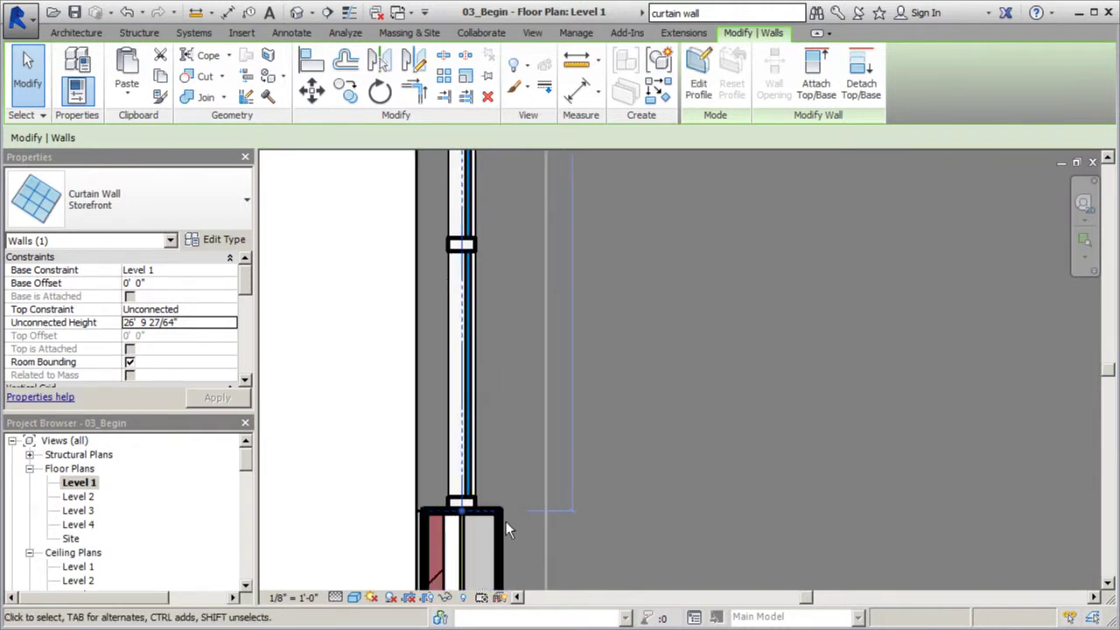
scroll(492, 550, "down", 3)
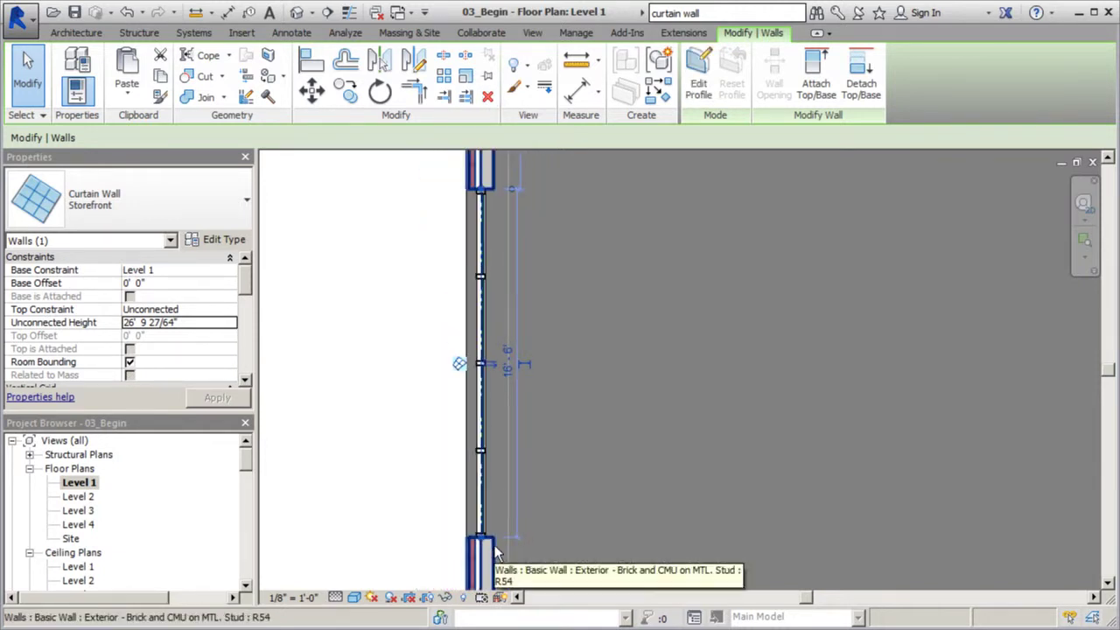
Step: Move the Storefront wall 18' 0" along the brick wall, away from the nearer building corner, and deselect it
left_click(312, 90)
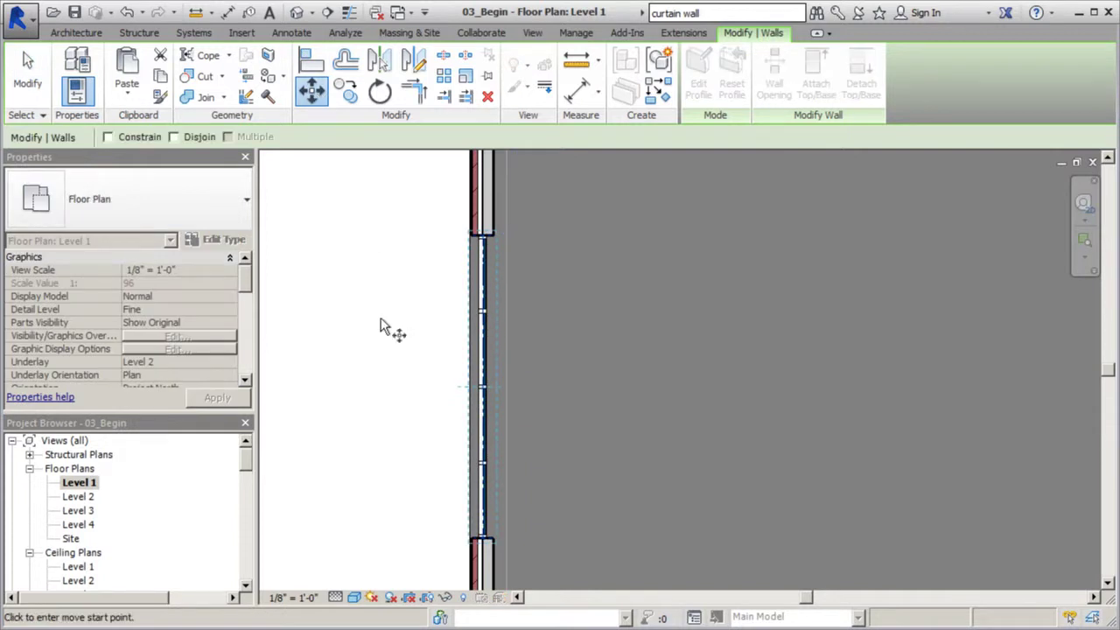
left_click(480, 387)
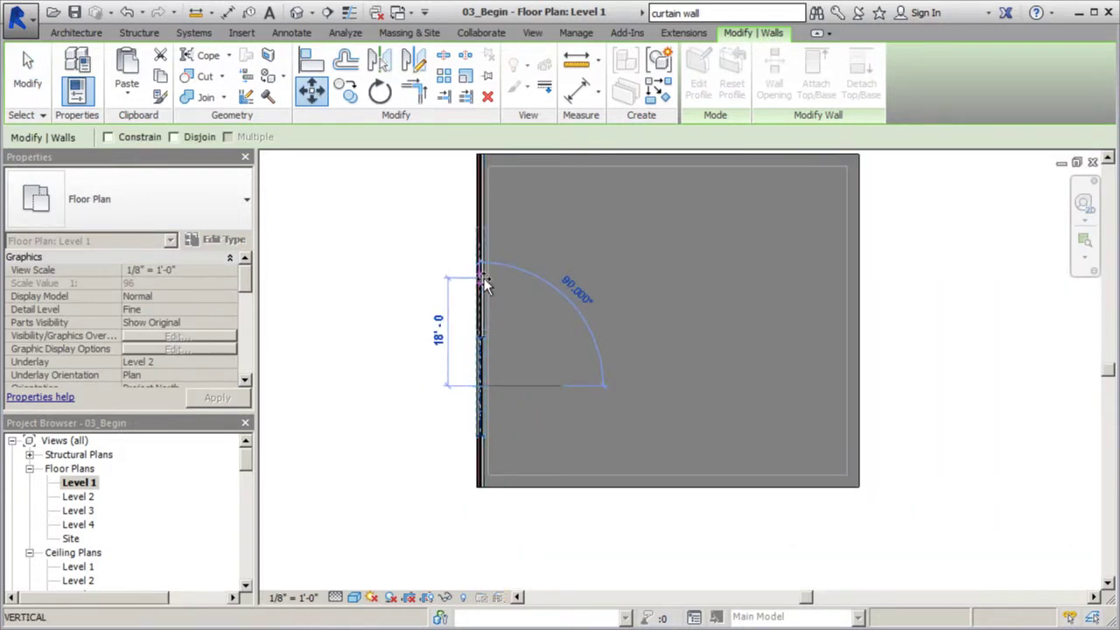
left_click(480, 278)
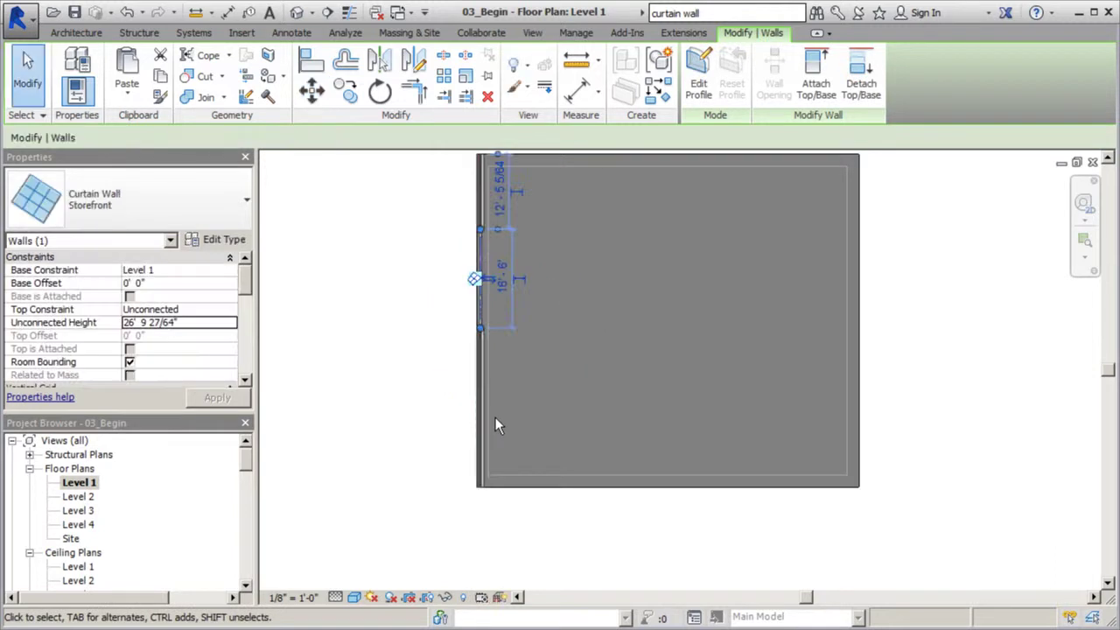
left_click(354, 166)
scroll(467, 247, "up", 4)
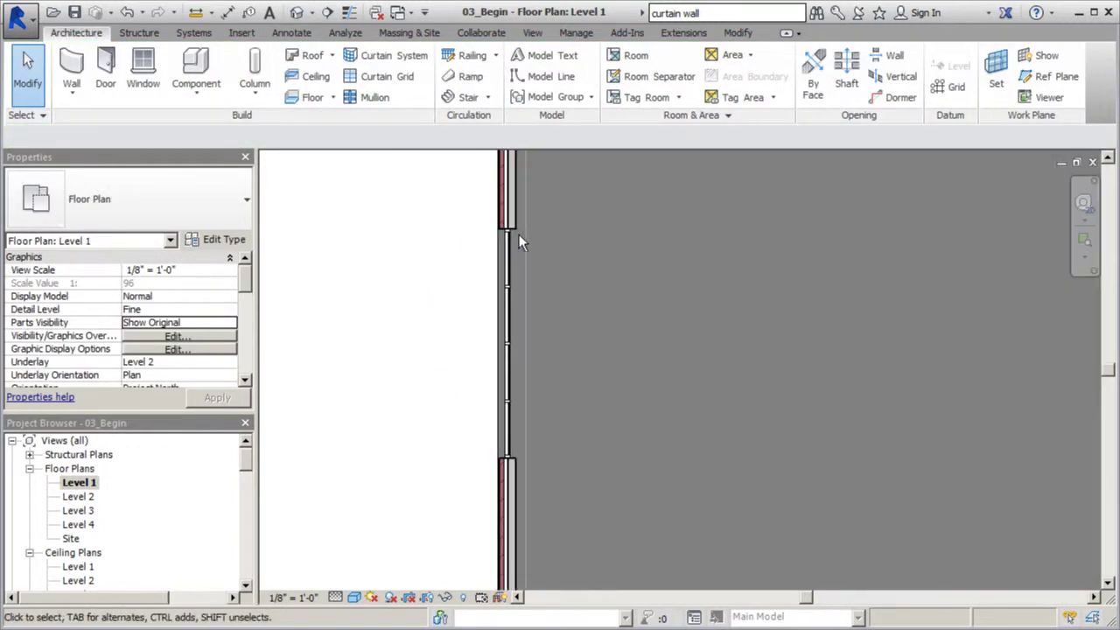
Step: Switch to the 3D view and open the type properties of the Storefront curtain wall
left_click(297, 12)
scroll(565, 403, "down", 5)
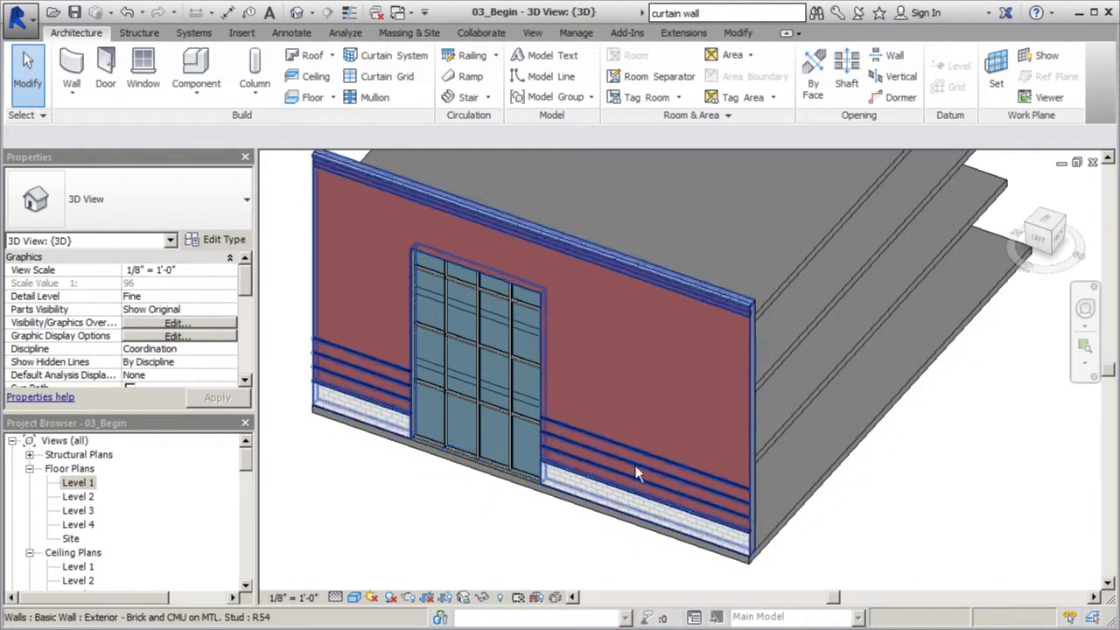
scroll(446, 335, "up", 2)
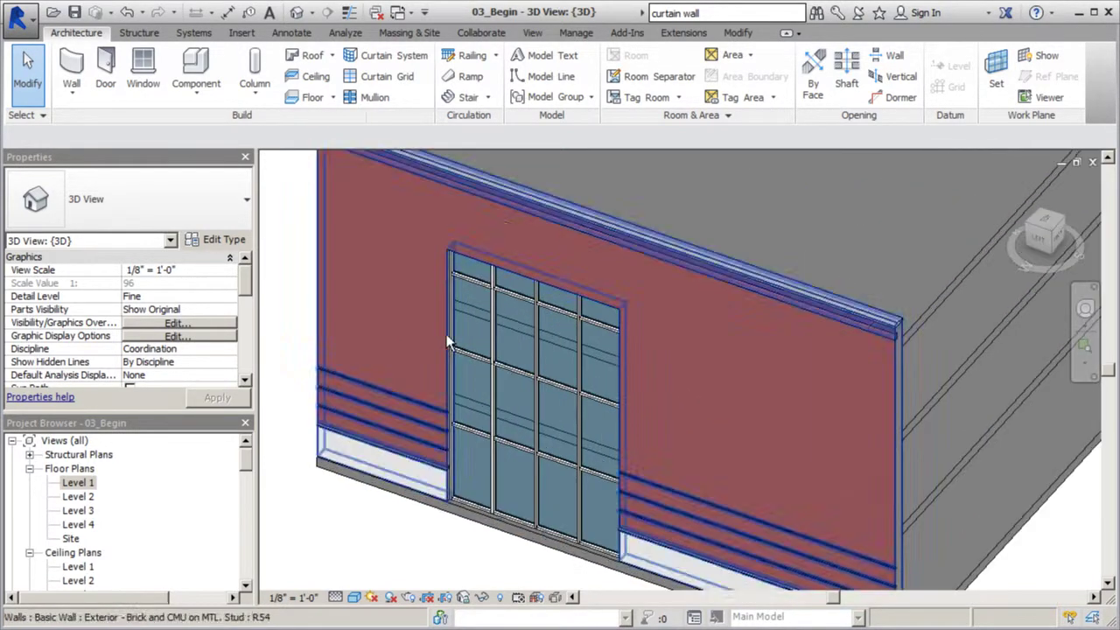
left_click(493, 367)
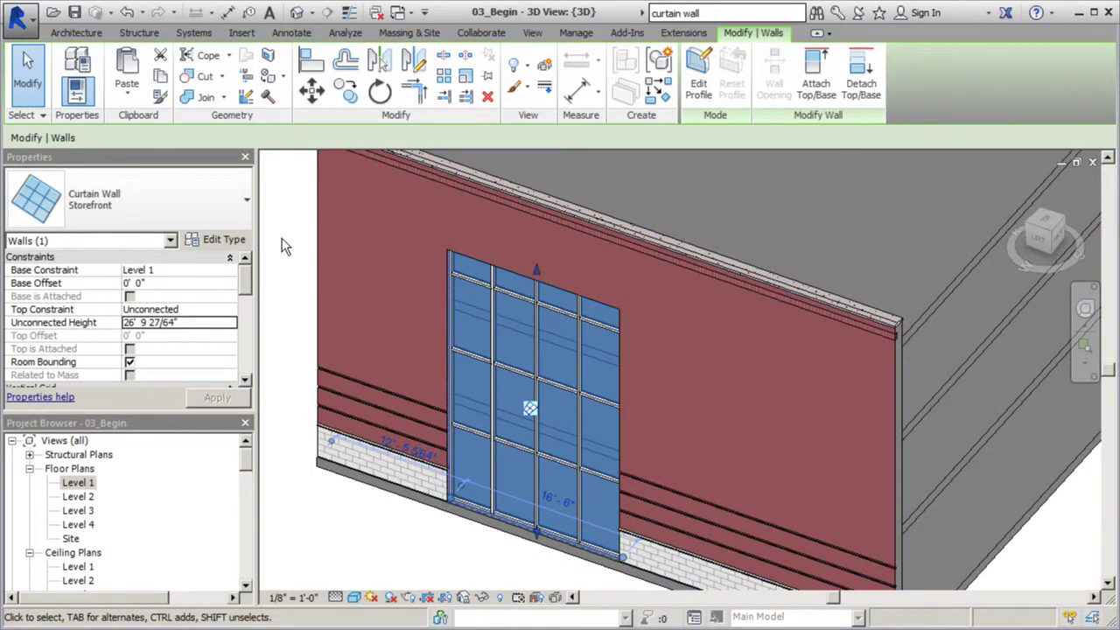
left_click(234, 238)
Step: Review the Storefront type's construction, vertical and horizontal grid, and mullion parameters
left_click_drag(491, 197, 491, 253)
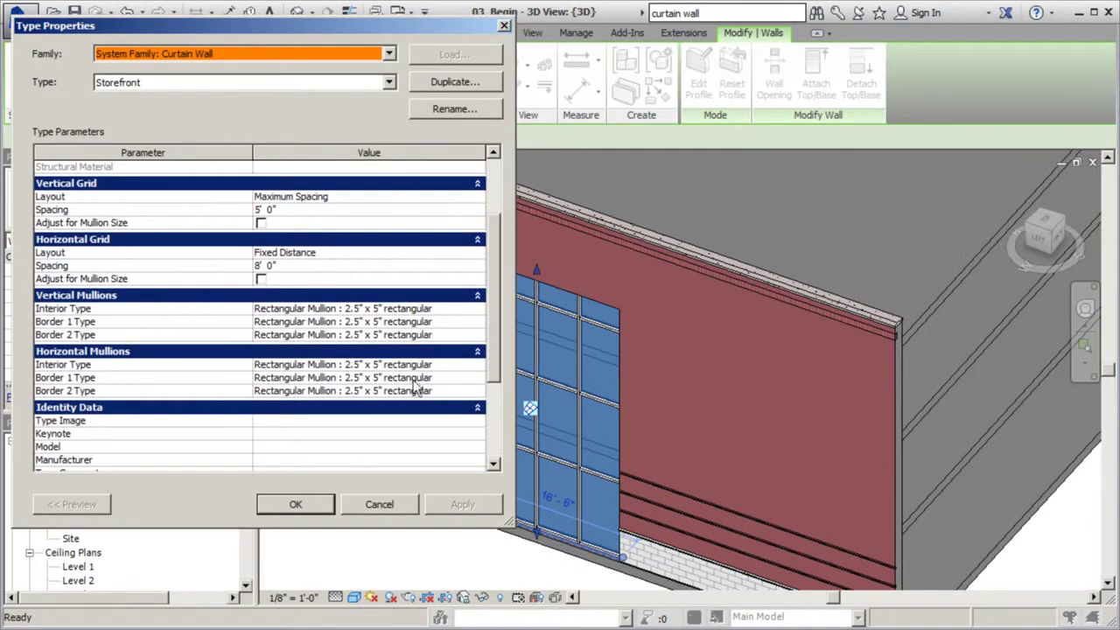
left_click_drag(495, 319, 494, 266)
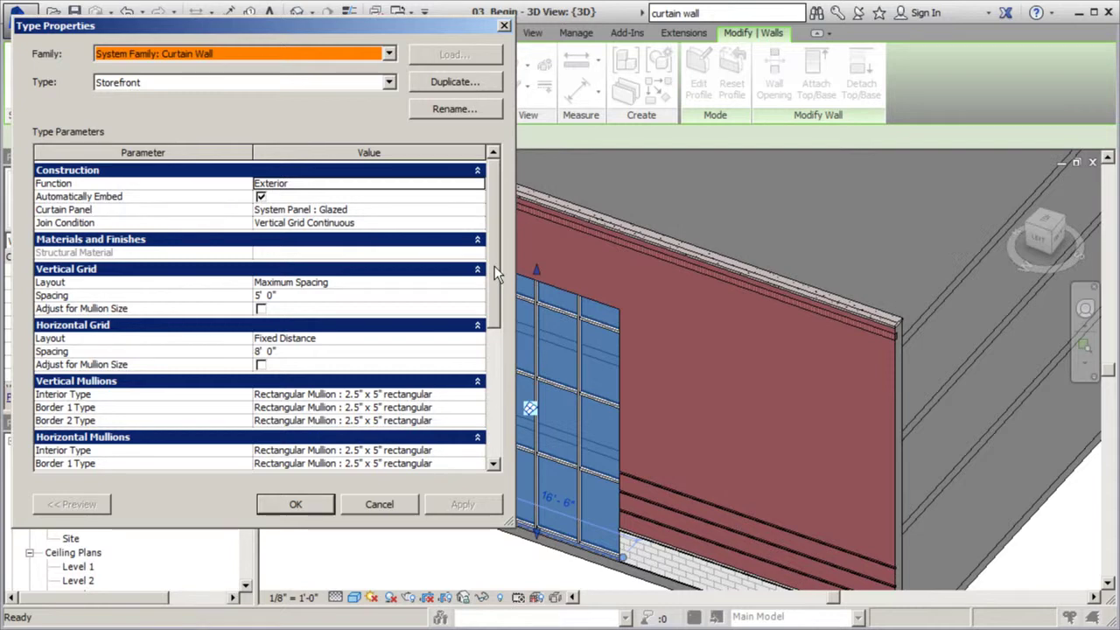
left_click_drag(494, 266, 507, 357)
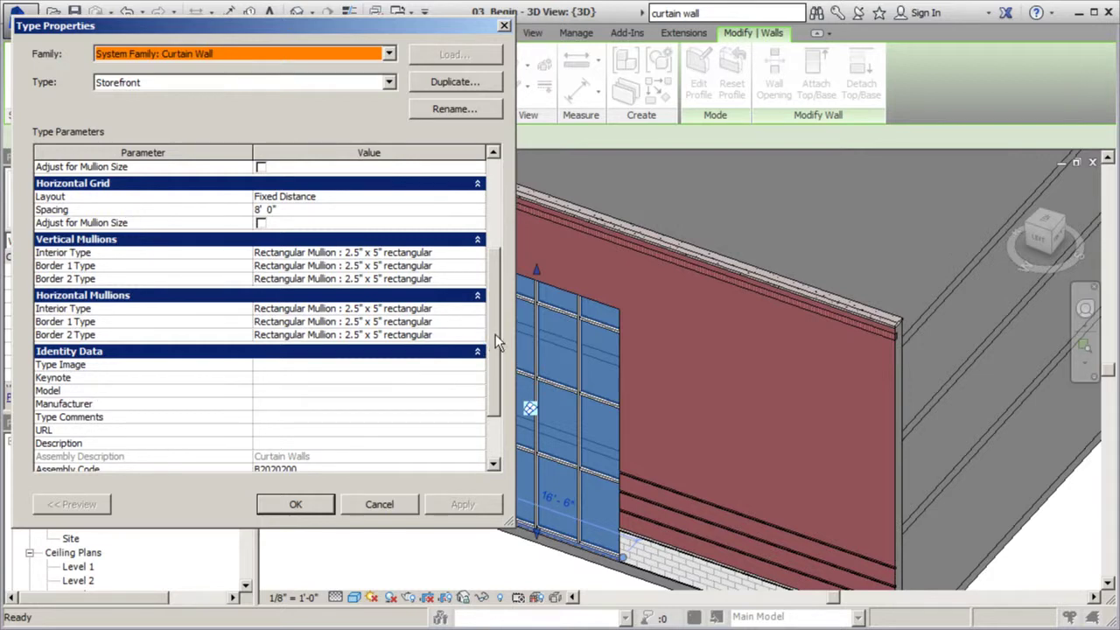
left_click_drag(495, 334, 491, 246)
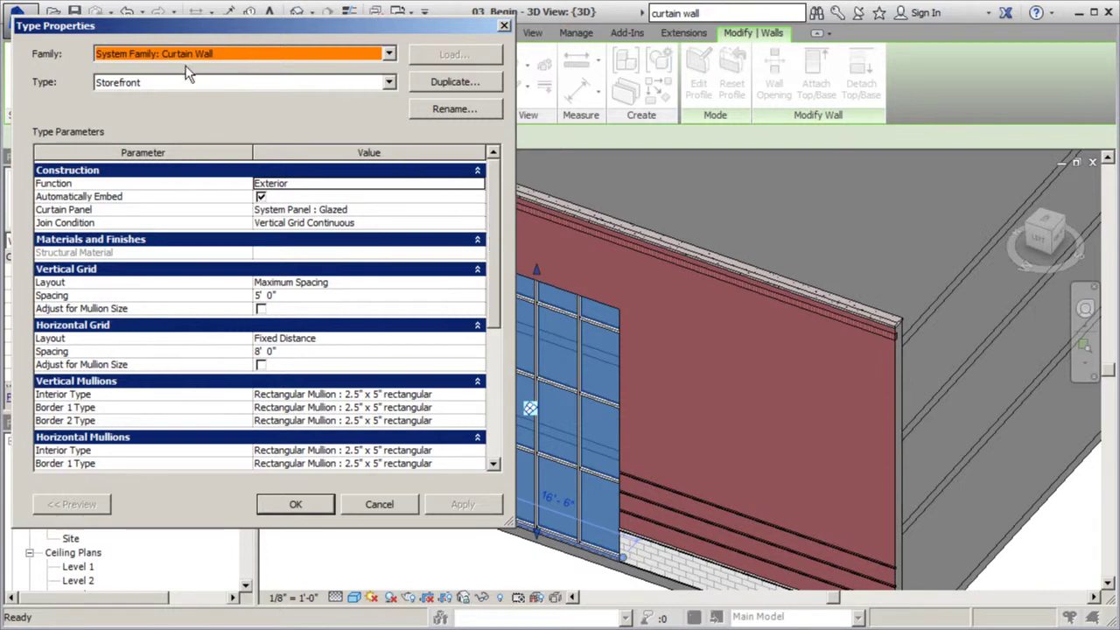
Step: Duplicate the Storefront type under the name Storefront 5'x5'
left_click(429, 83)
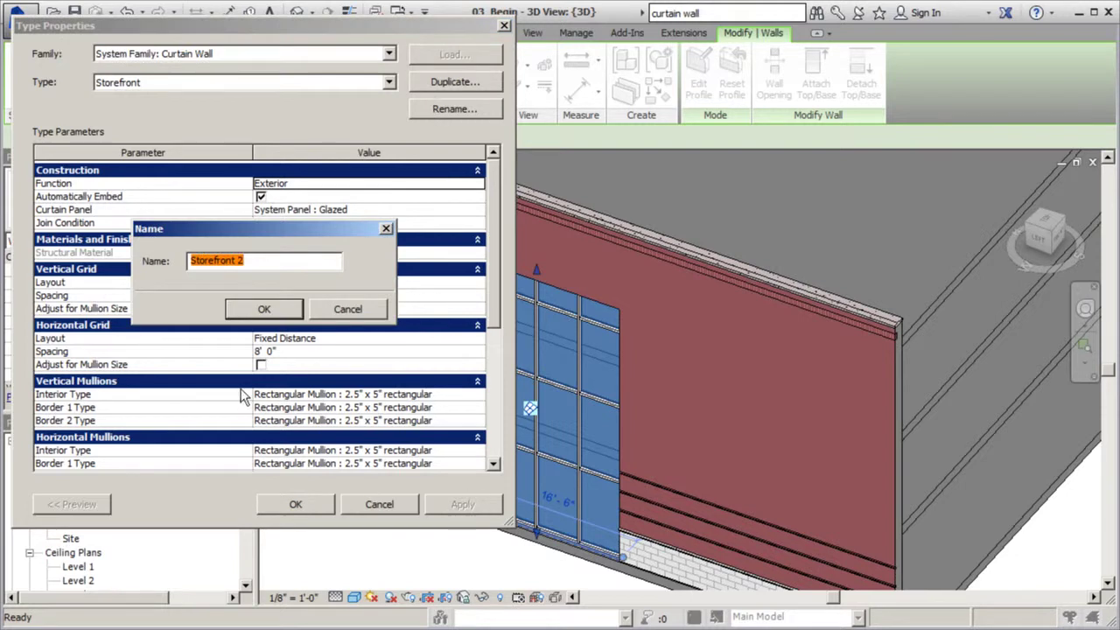
left_click(258, 260)
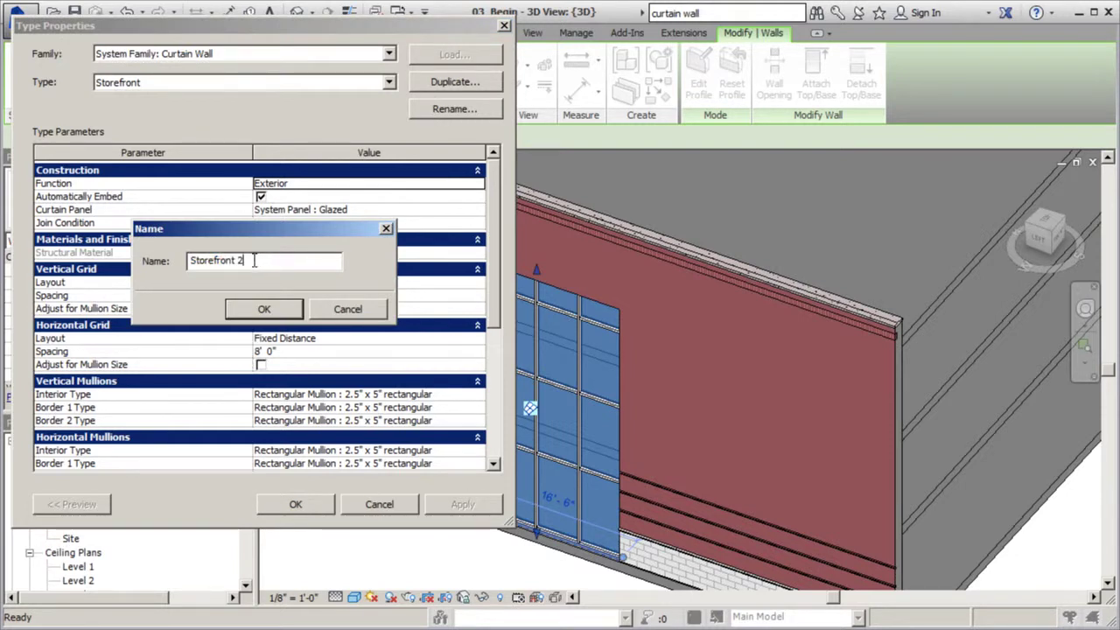
double_click(240, 260)
left_click_drag(283, 229, 176, 39)
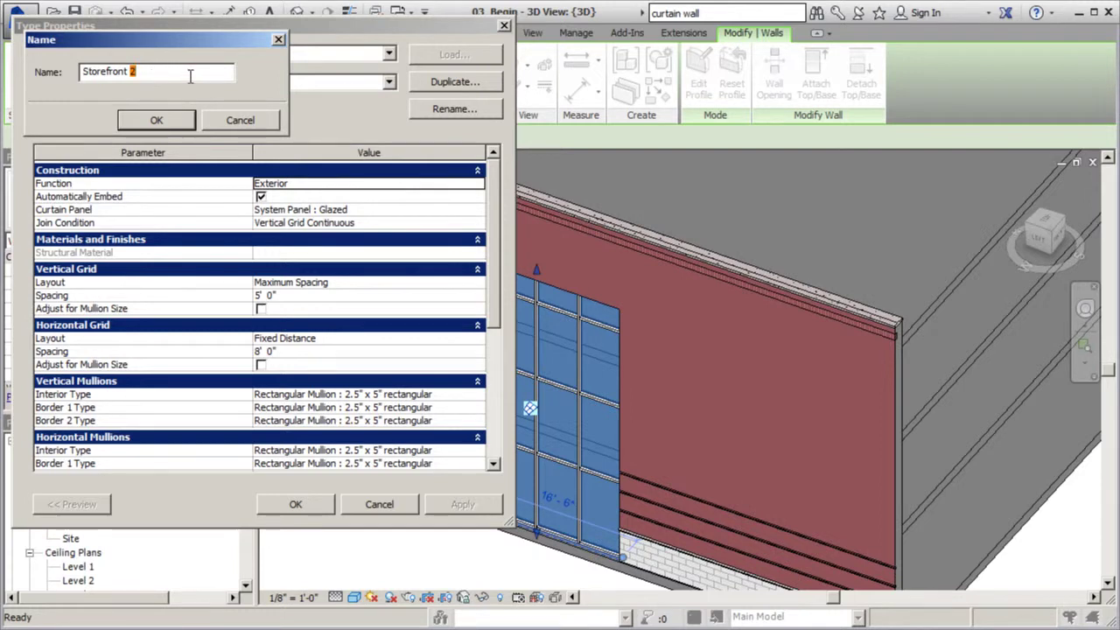
type("5")
type(",x5,")
type("x")
type("5")
type("x")
left_click(142, 120)
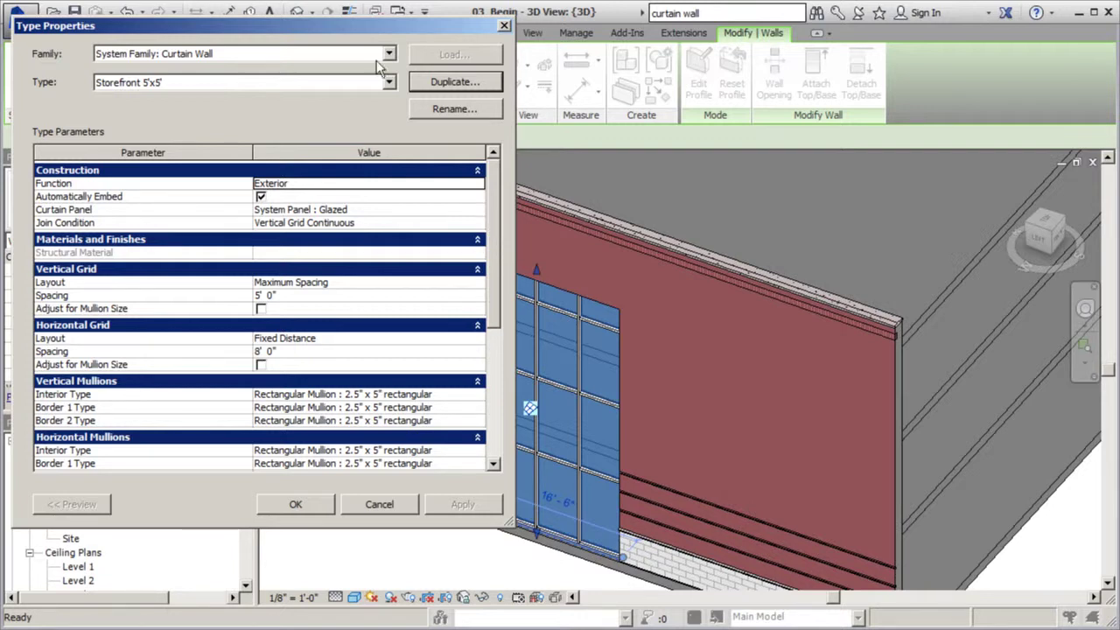
Step: Set the Storefront 5'x5' type's horizontal grid spacing to 5', accept the type properties and deselect the wall
left_click_drag(302, 33, 301, 24)
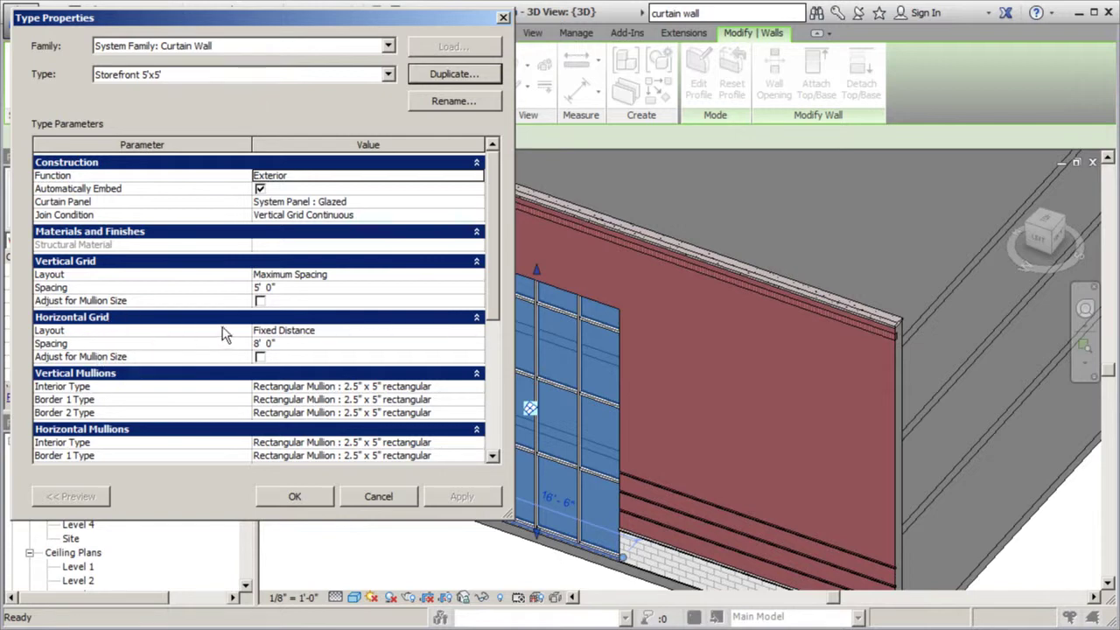
left_click(295, 345)
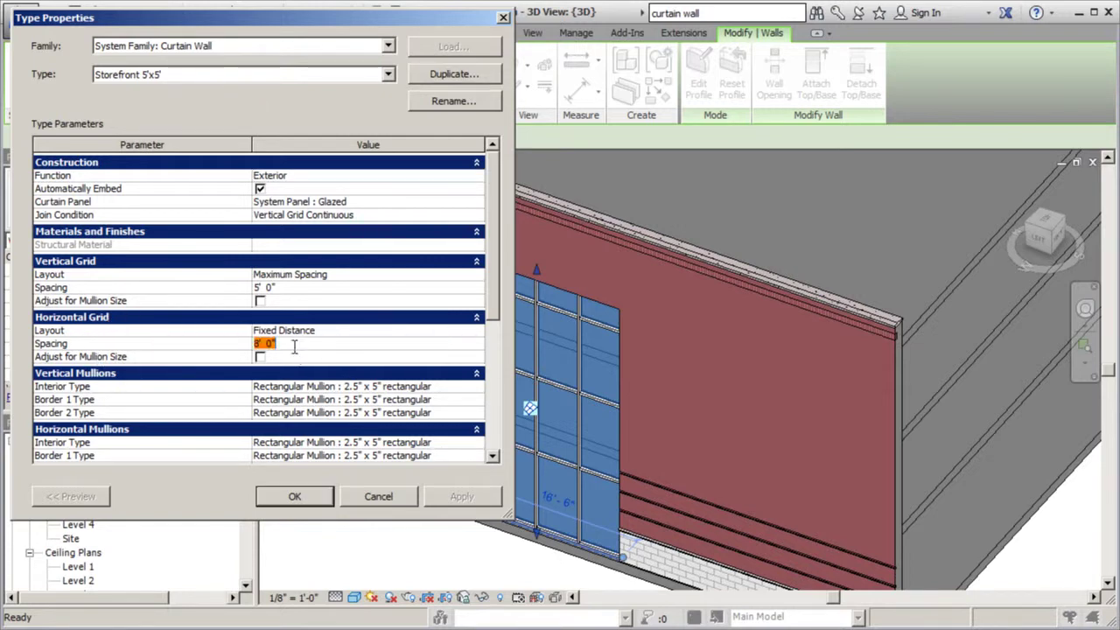
type("5")
left_click(305, 497)
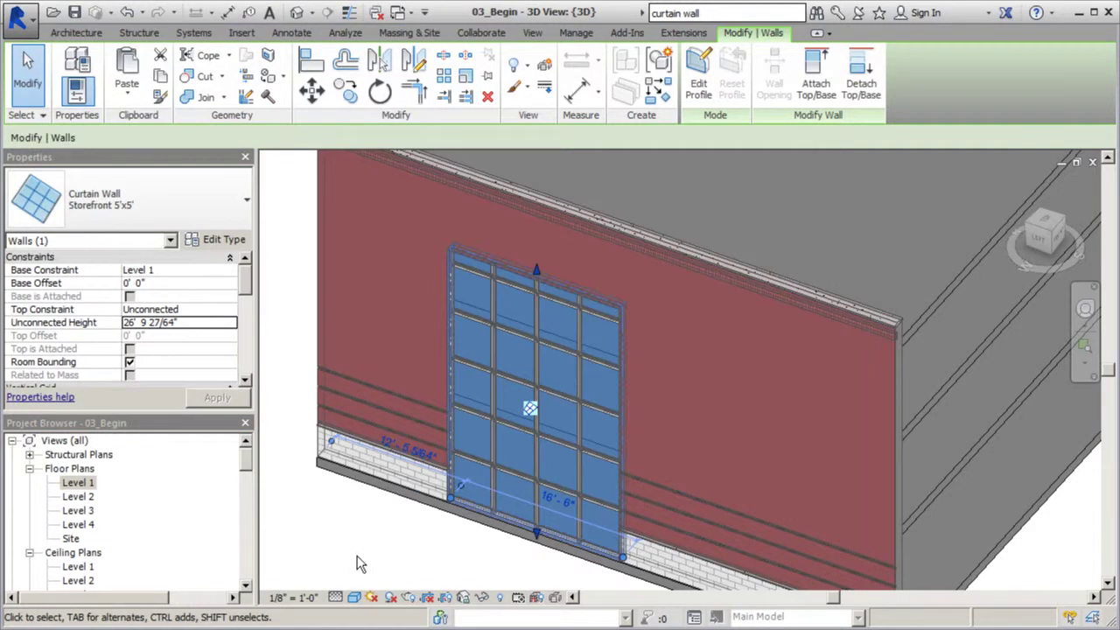
left_click(323, 577)
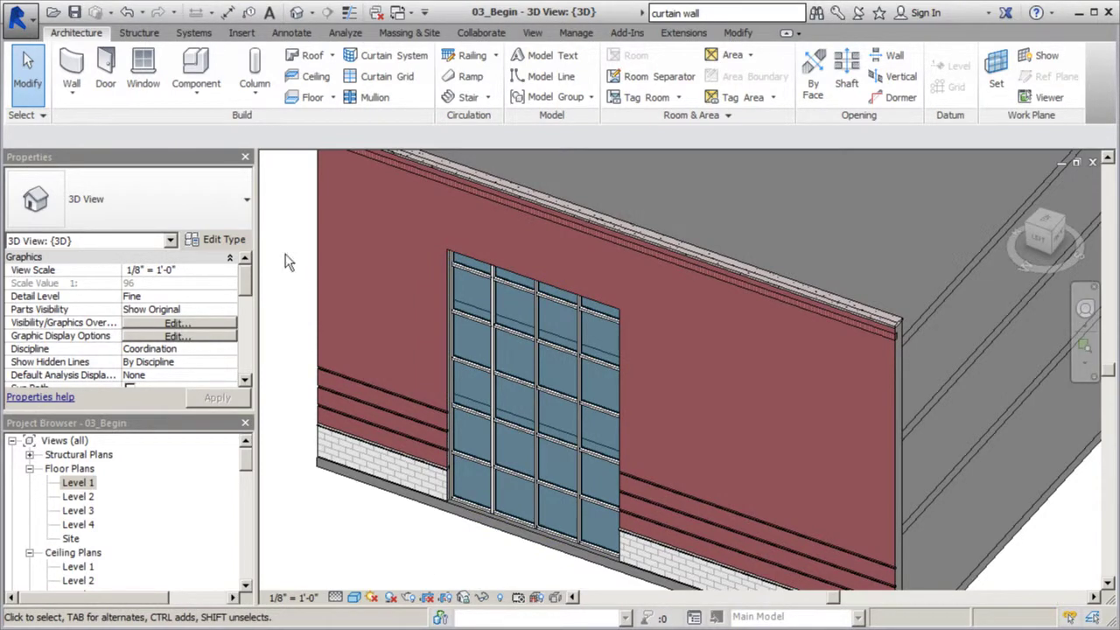
Step: Start the Wall tool, check the available types for the new Storefront 5'x5' curtain wall, and exit without drawing
left_click(252, 200)
left_click(72, 70)
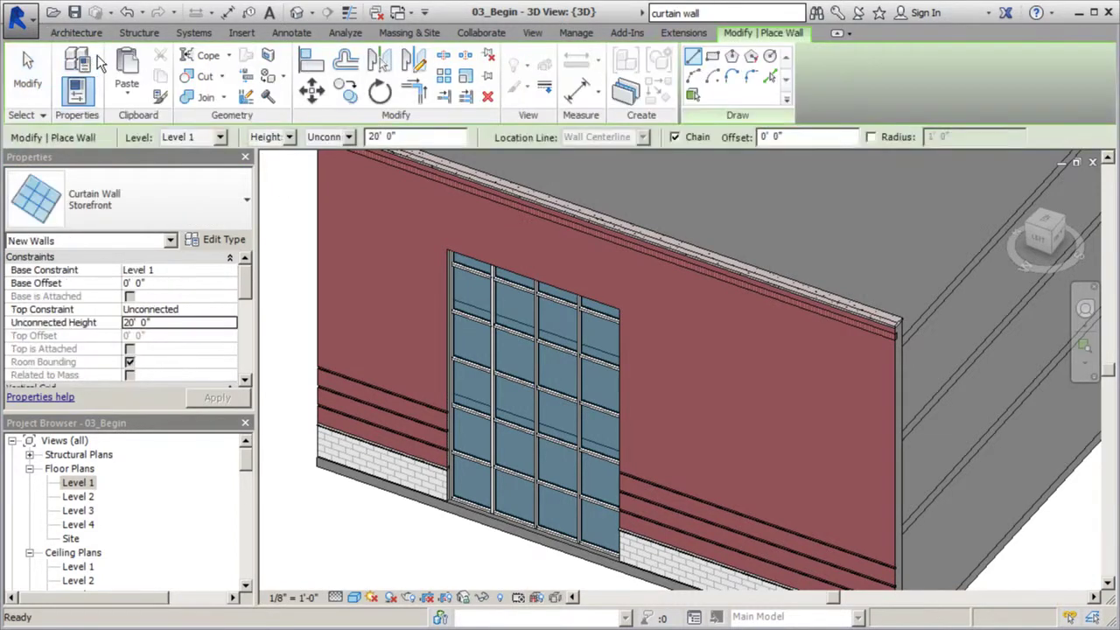
left_click(247, 201)
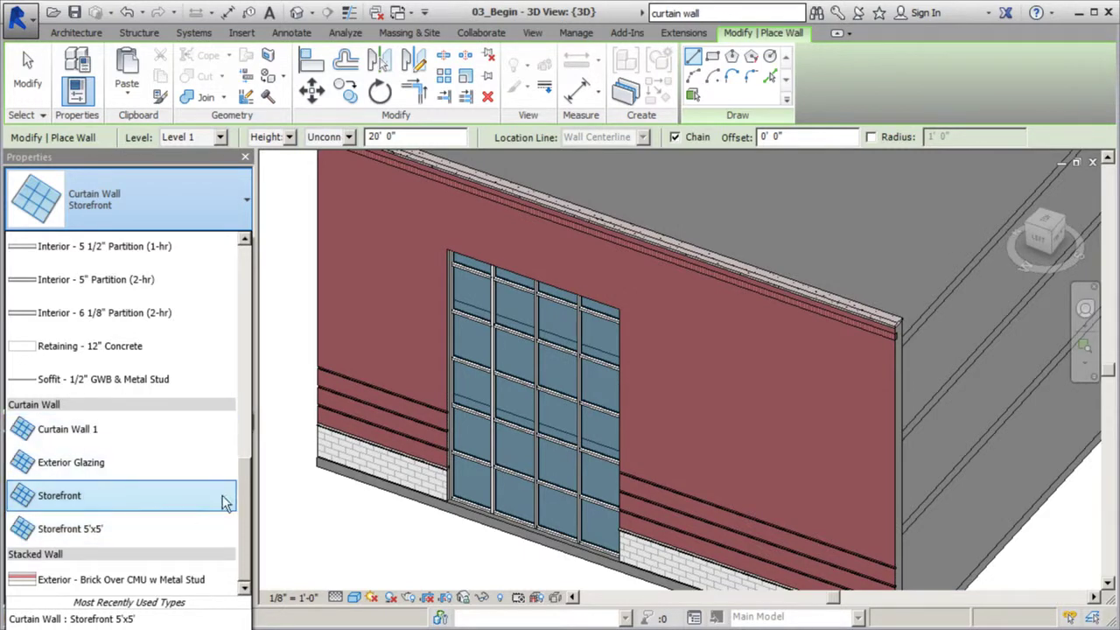
left_click(294, 525)
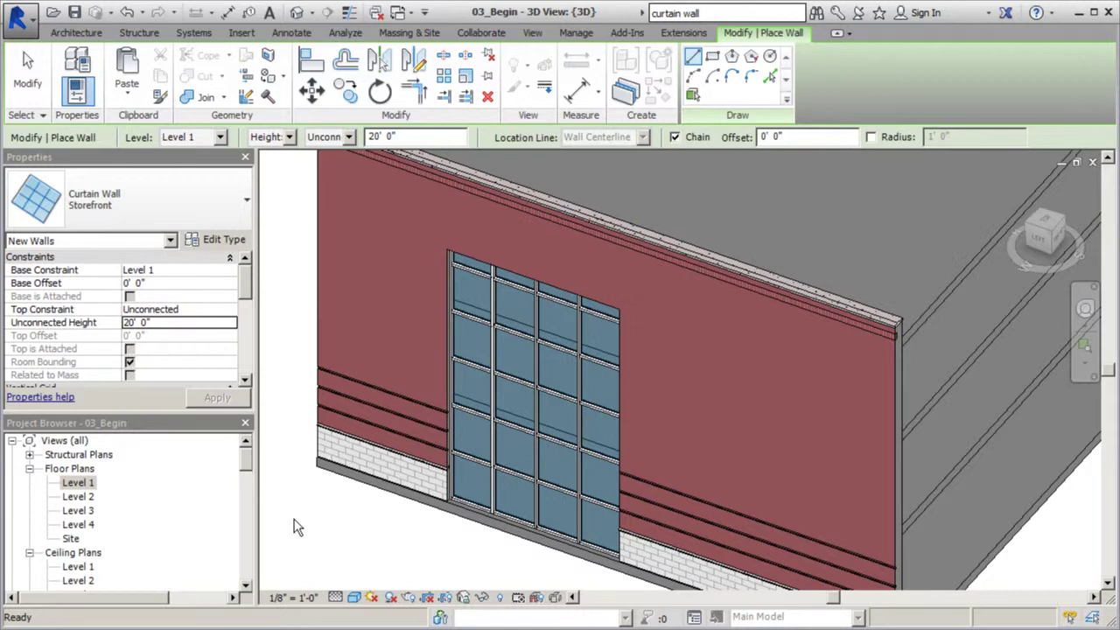
key("Escape")
key("Escape")
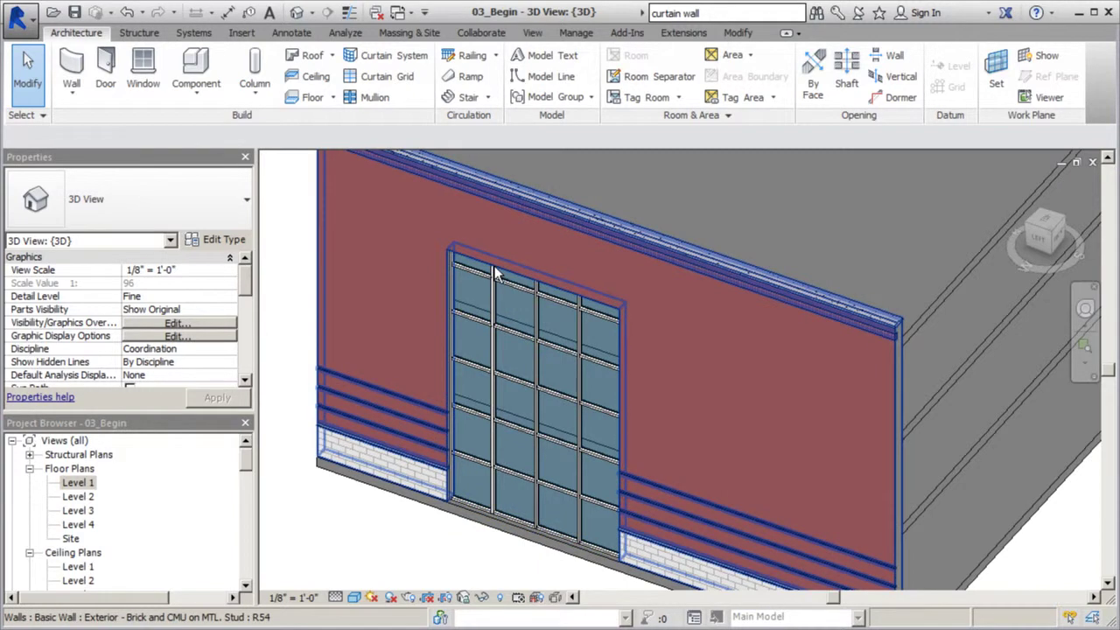
Step: Set the Storefront 5'x5' wall's top constraint to Up to level: Level 2, keeping its base at Level 1, and deselect it
left_click(495, 284)
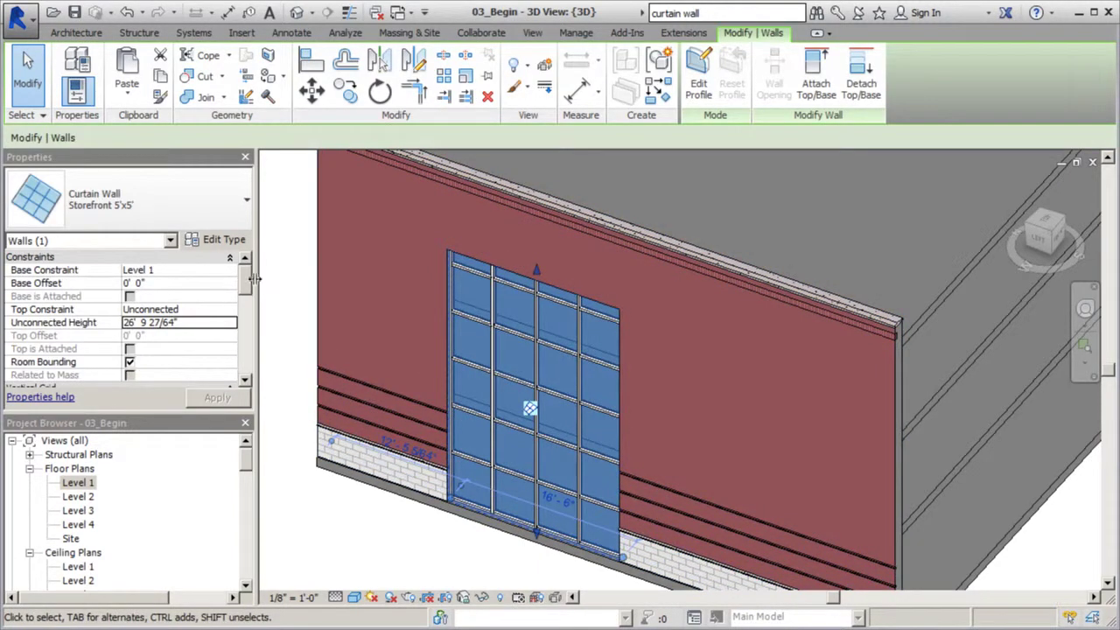
scroll(248, 282, "down", 3)
scroll(247, 282, "up", 3)
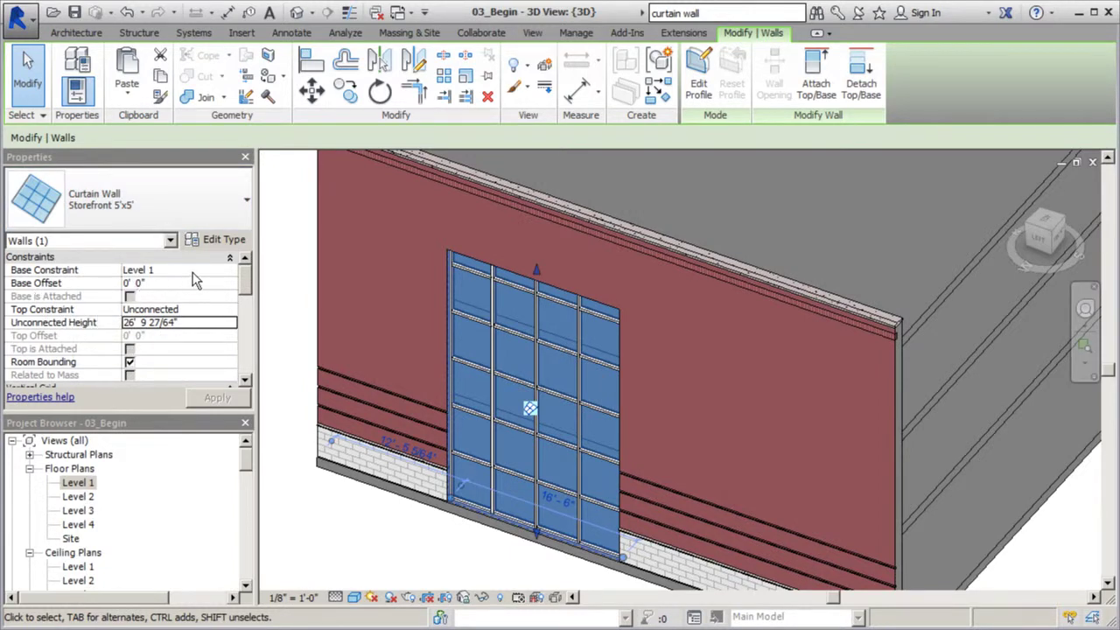
left_click(231, 274)
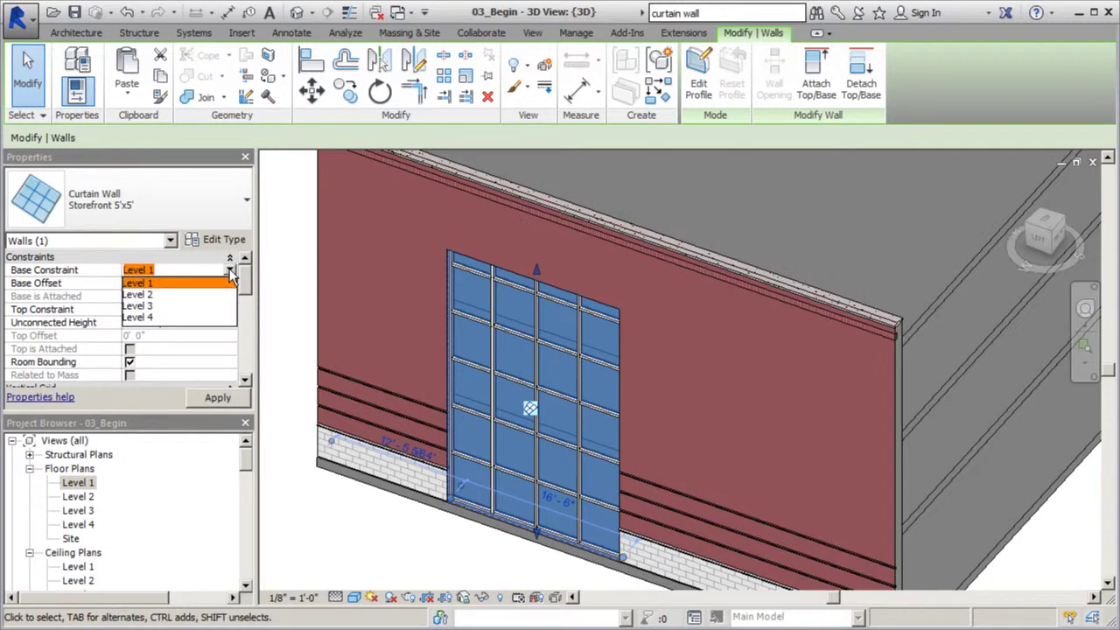
left_click(231, 275)
left_click(177, 283)
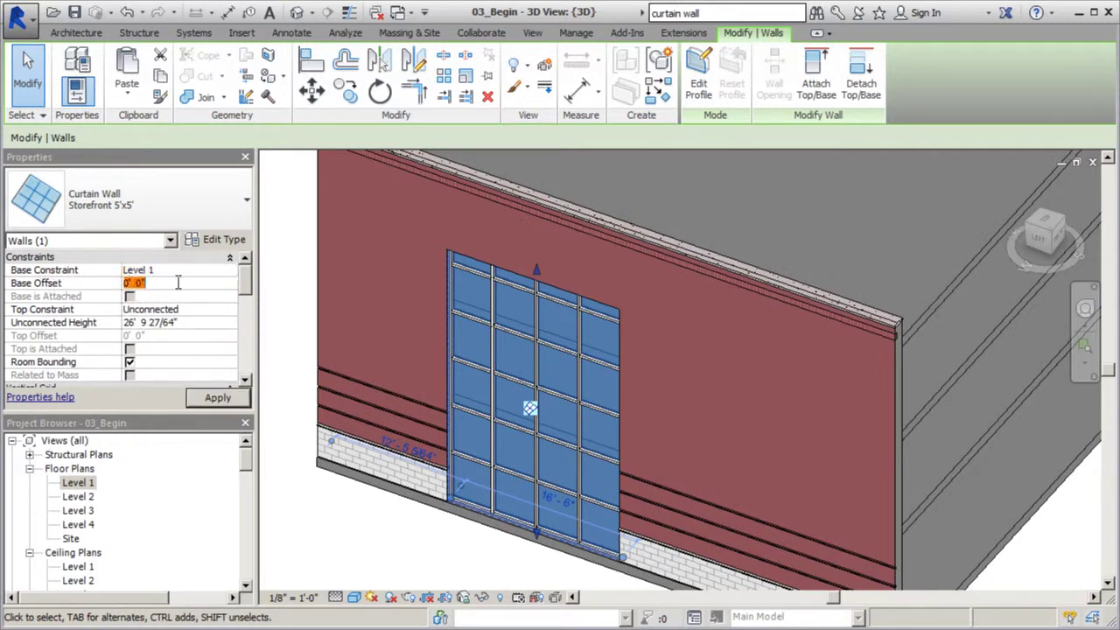
left_click(216, 310)
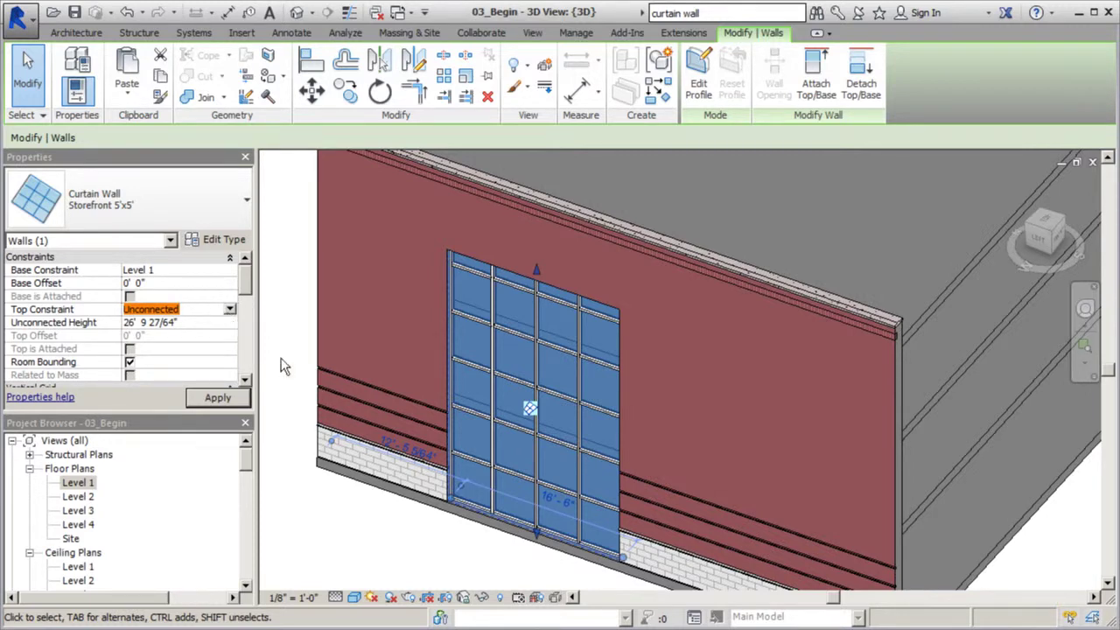
key("Return")
left_click(230, 311)
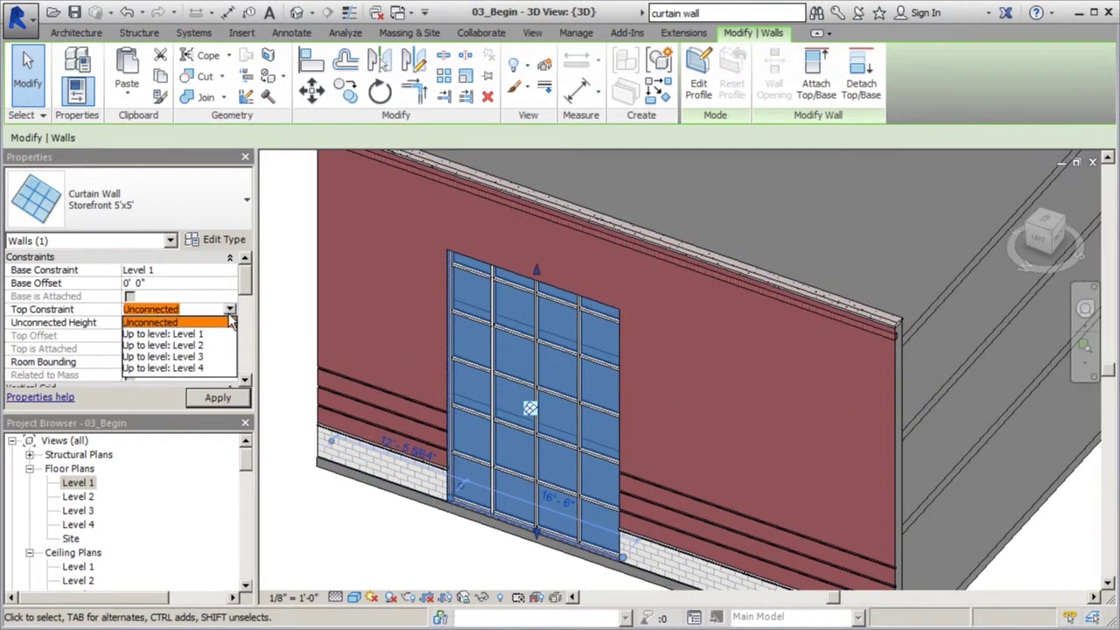
left_click(203, 343)
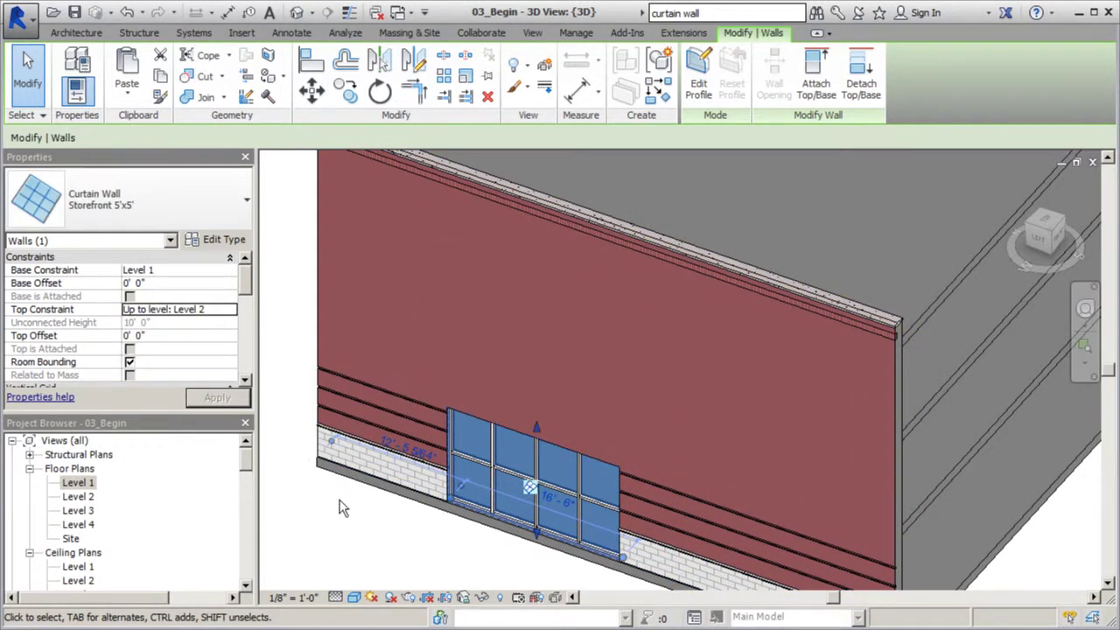
left_click(382, 549)
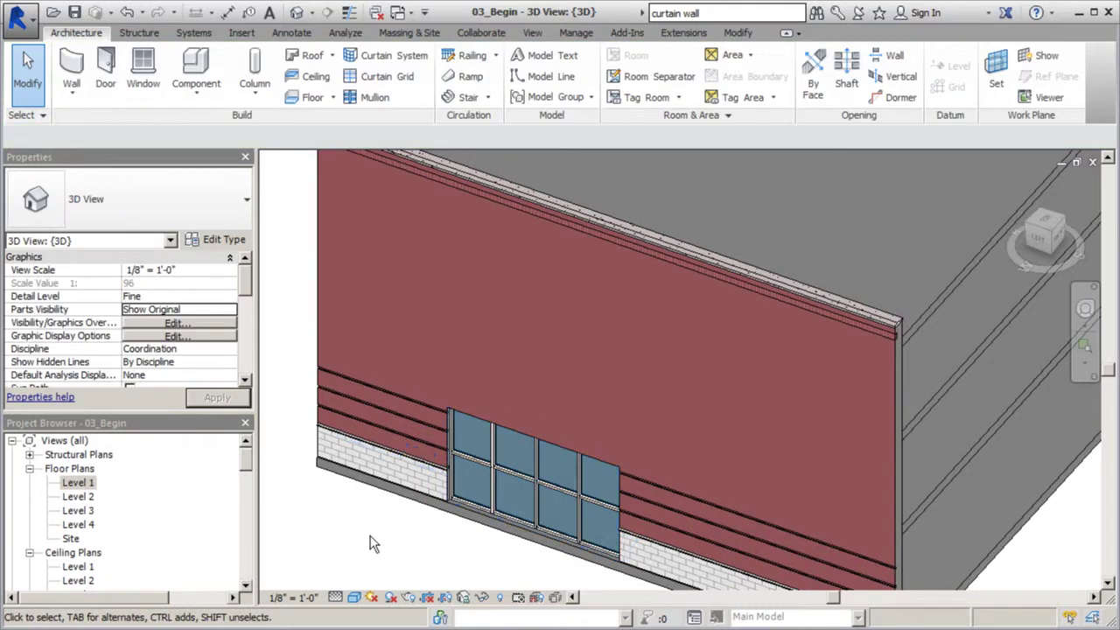
Step: Reselect the Storefront 5'x5' wall, look through its instance properties, and deselect it
left_click(478, 458)
left_click(302, 524)
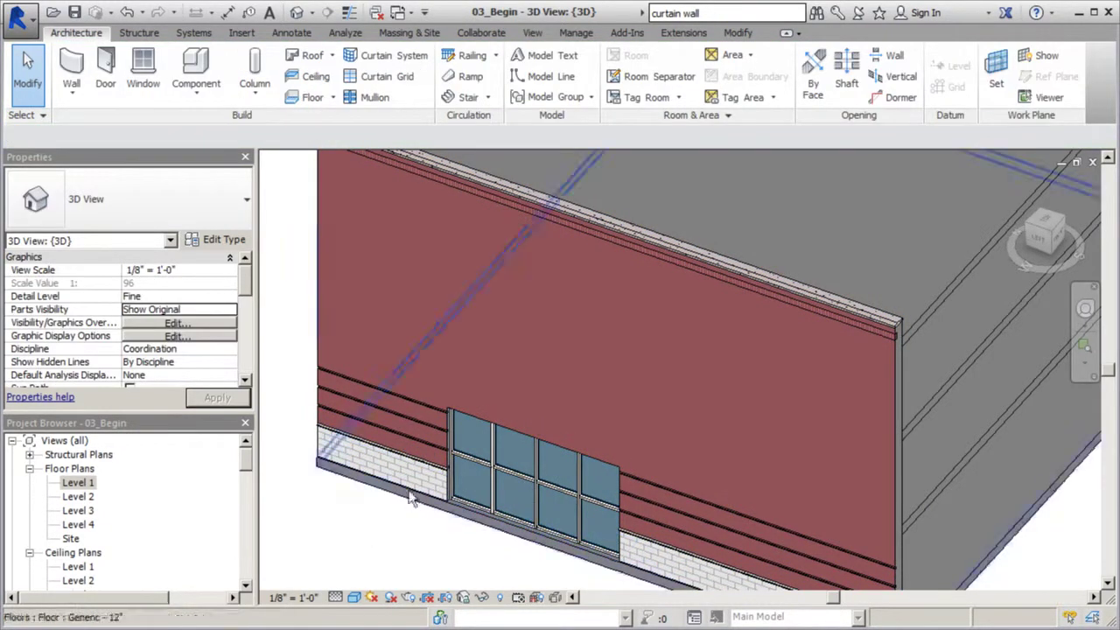
left_click(470, 465)
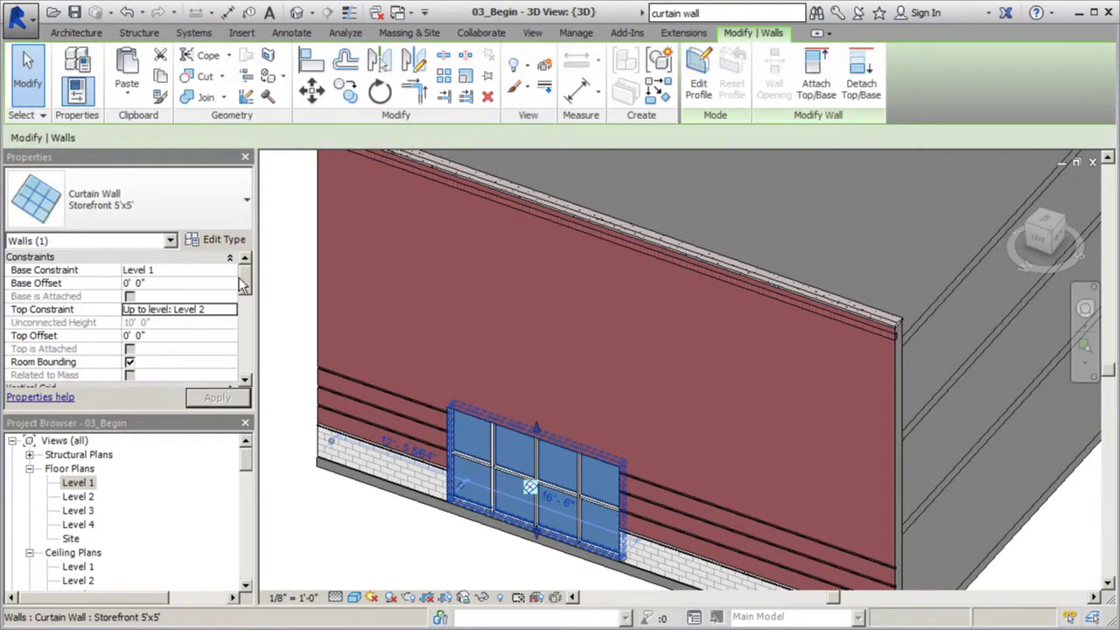
scroll(250, 287, "down", 1)
left_click_drag(251, 291, 251, 263)
left_click(297, 507)
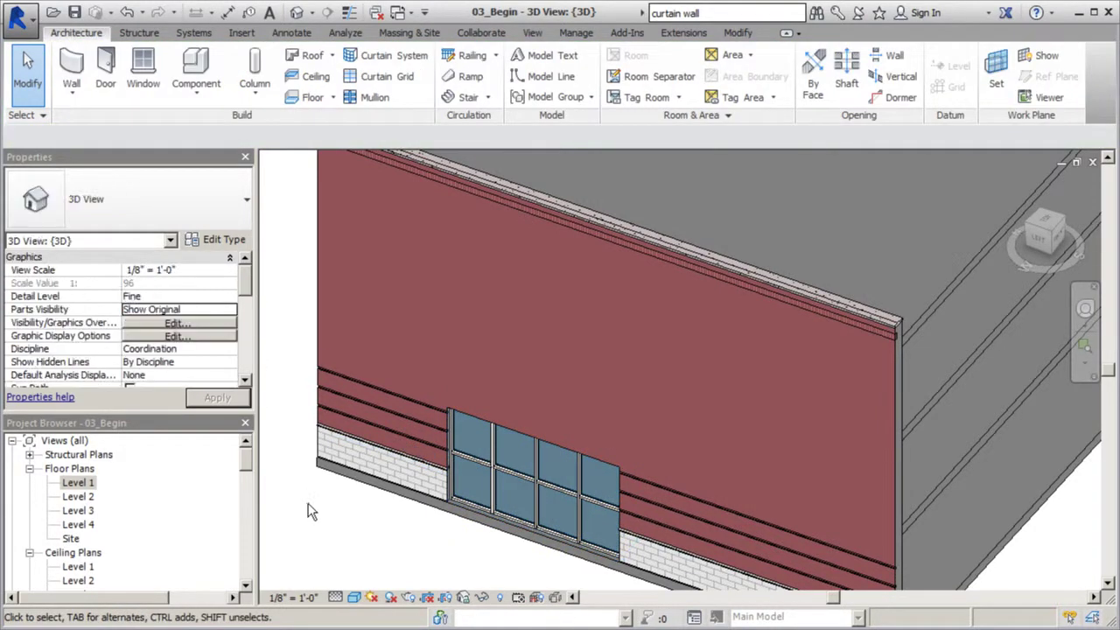
Step: Examine the Storefront 5'x5' wall's panels and how it sits in the brick wall, selecting it and clearing the selection
scroll(316, 525, "down", 1)
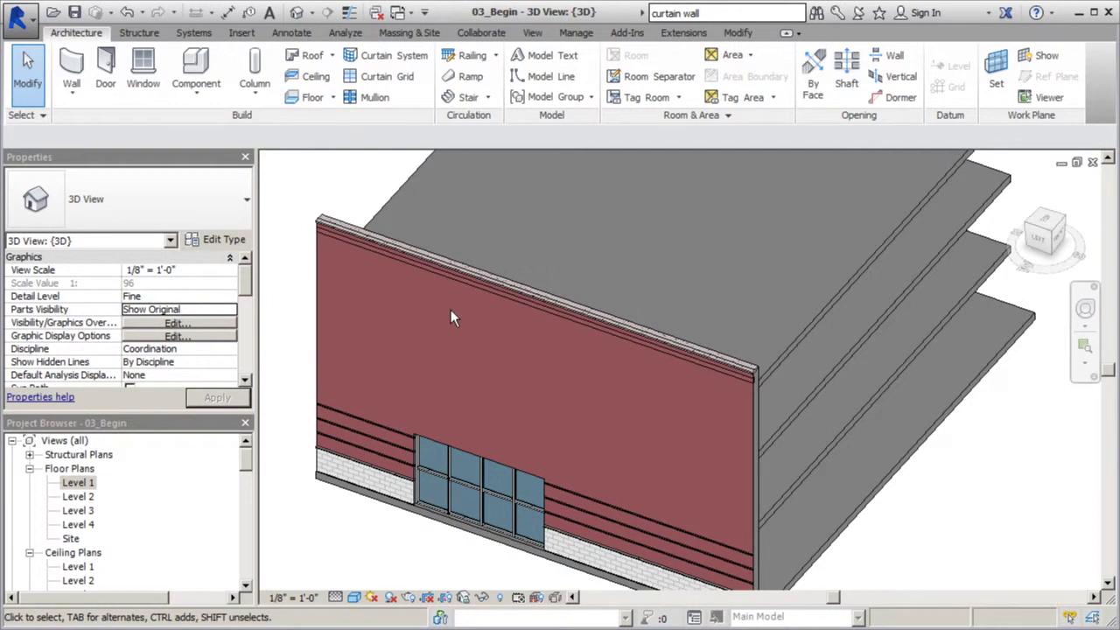
scroll(451, 318, "down", 1)
scroll(431, 467, "up", 2)
left_click(437, 464)
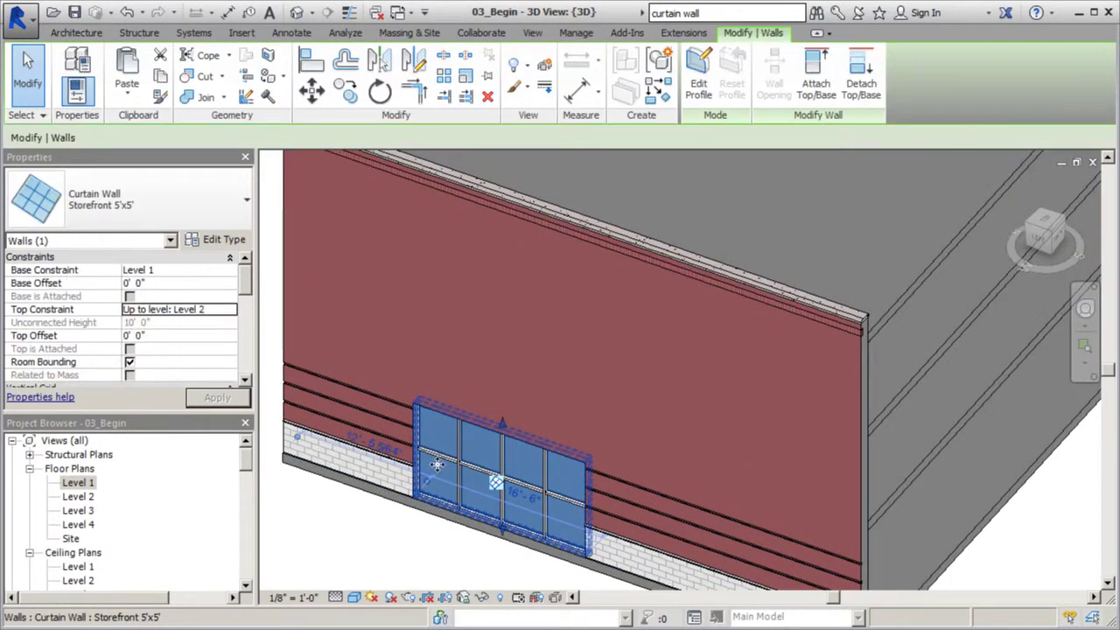
scroll(446, 464, "up", 2)
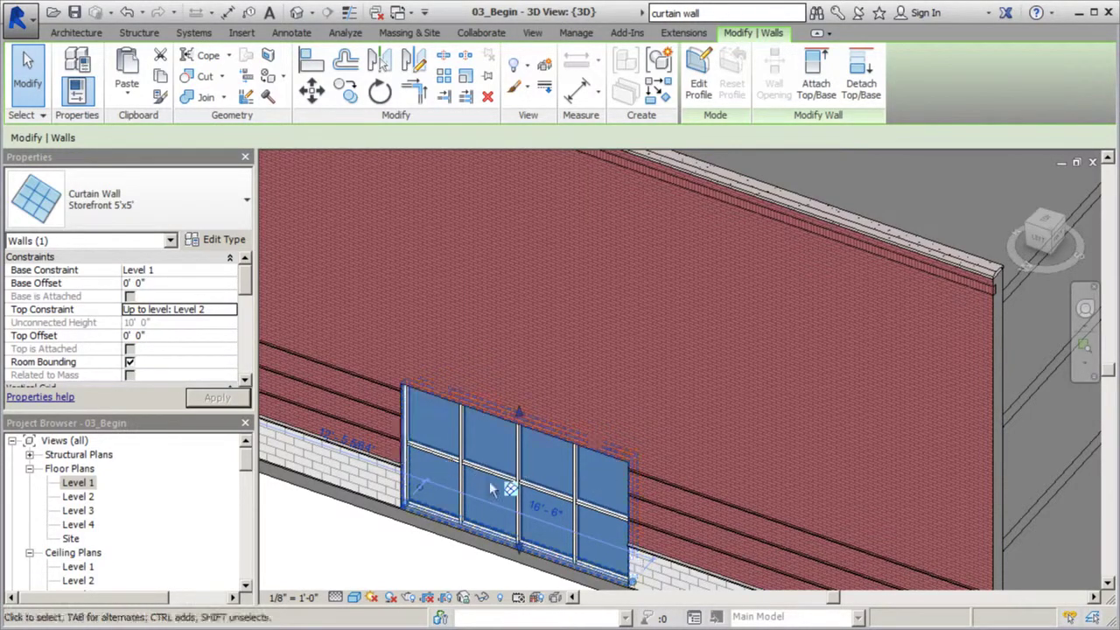
left_click(328, 558)
scroll(385, 549, "down", 2)
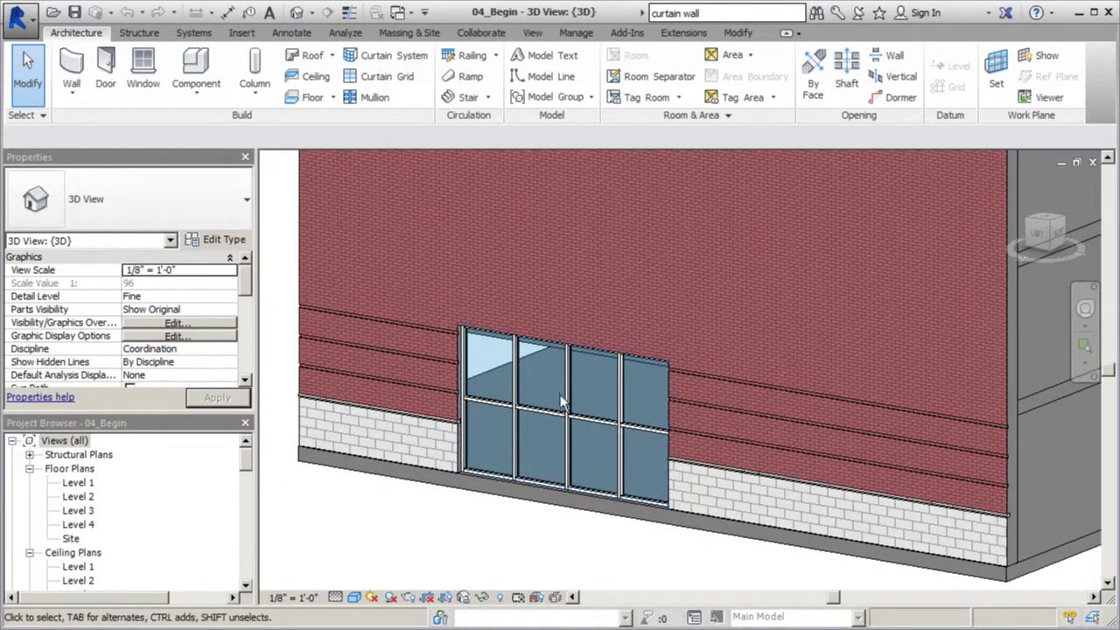
scroll(560, 420, "down", 2)
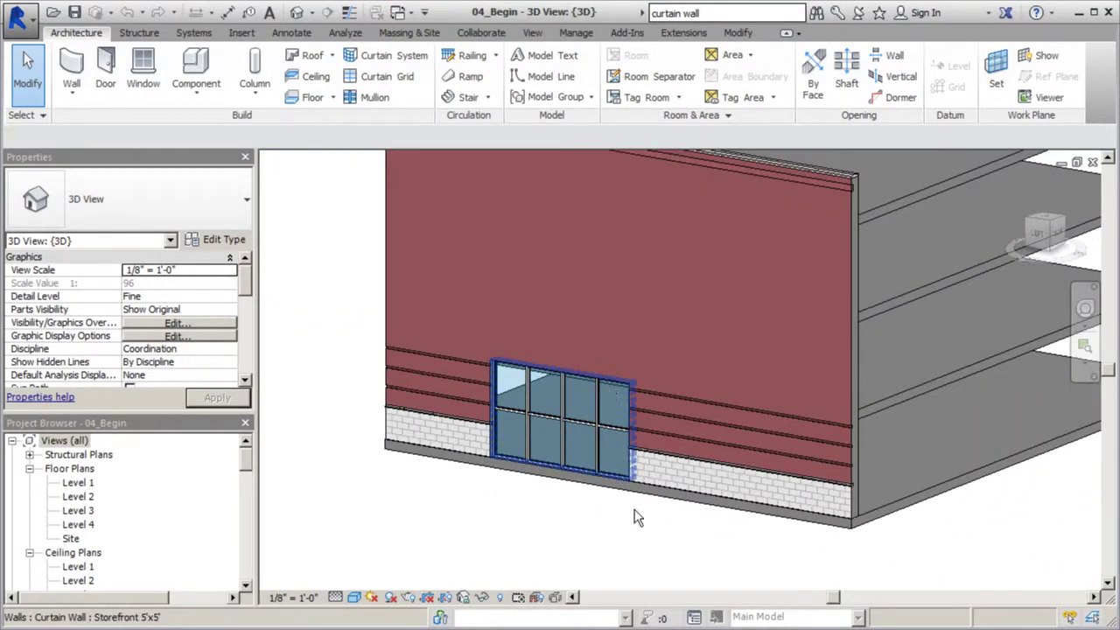
Step: Set the Storefront 5'x5' wall's top constraint to Up to level: Level 4 and deselect it
left_click(636, 514)
left_click(229, 309)
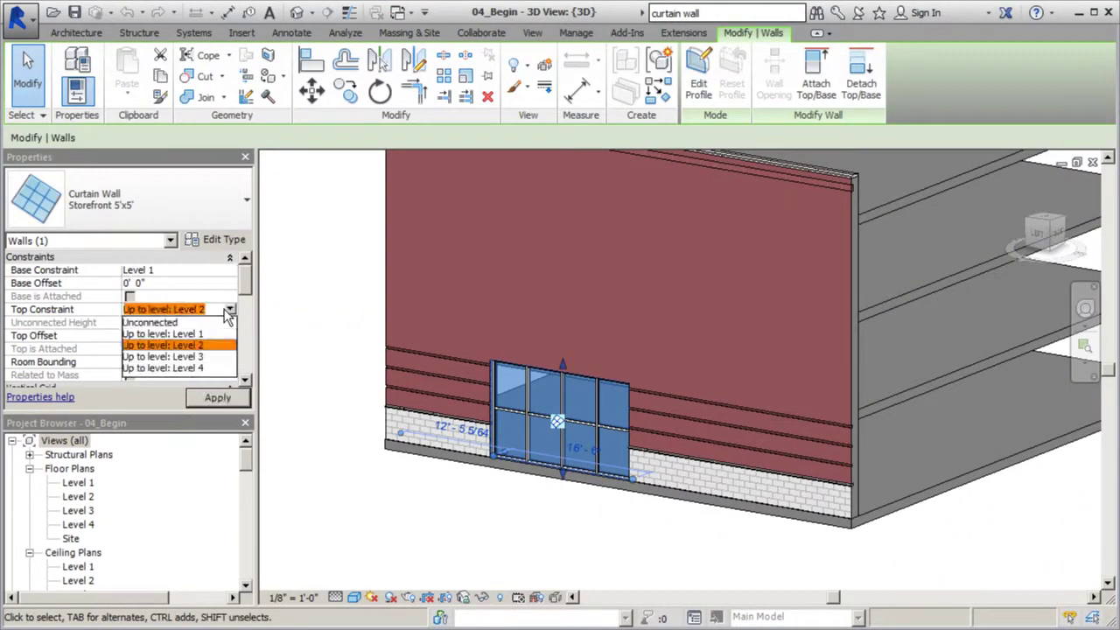
left_click(196, 369)
left_click(221, 398)
left_click(344, 465)
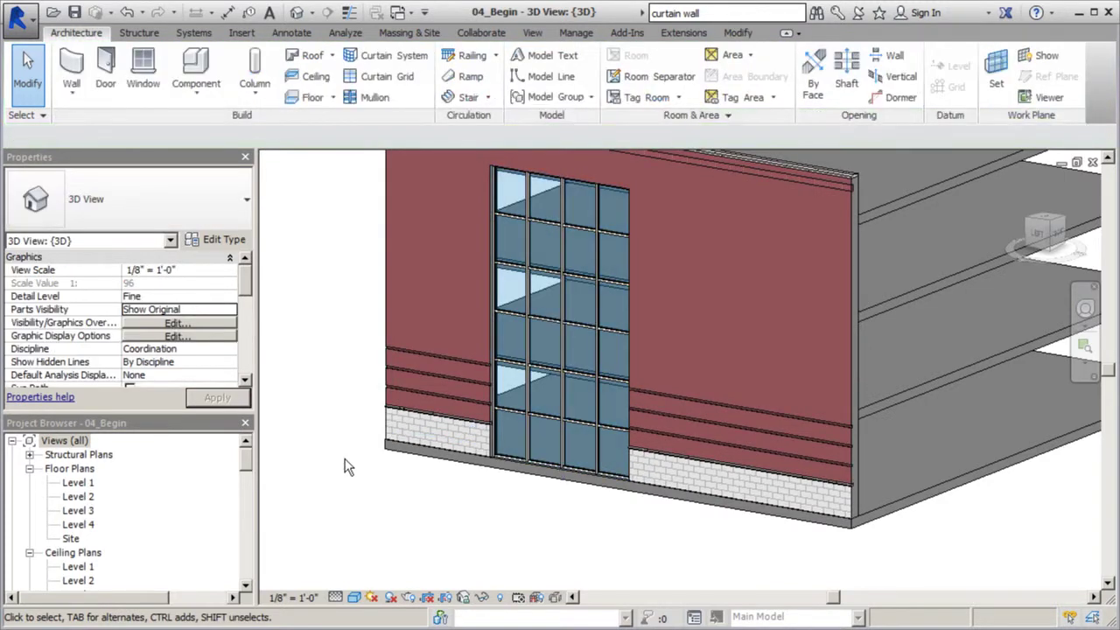
Step: Select the Storefront 5'x5' wall and orient the 3D view to the Left side so the wall is seen straight on
middle_click_drag(517, 530, 556, 399, "shift")
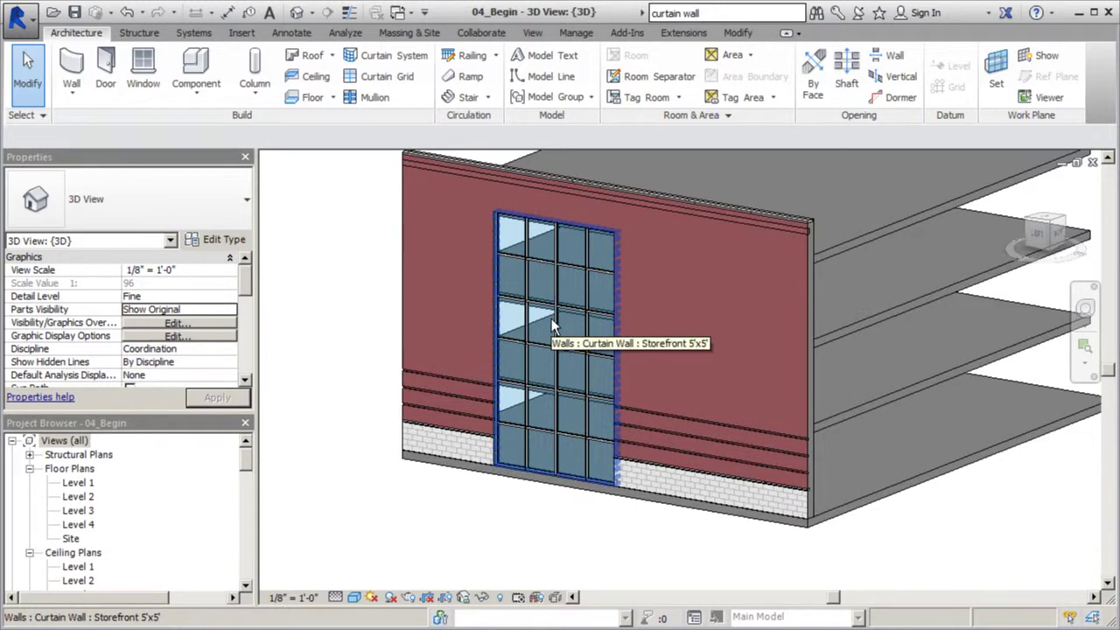
scroll(540, 312, "up", 2)
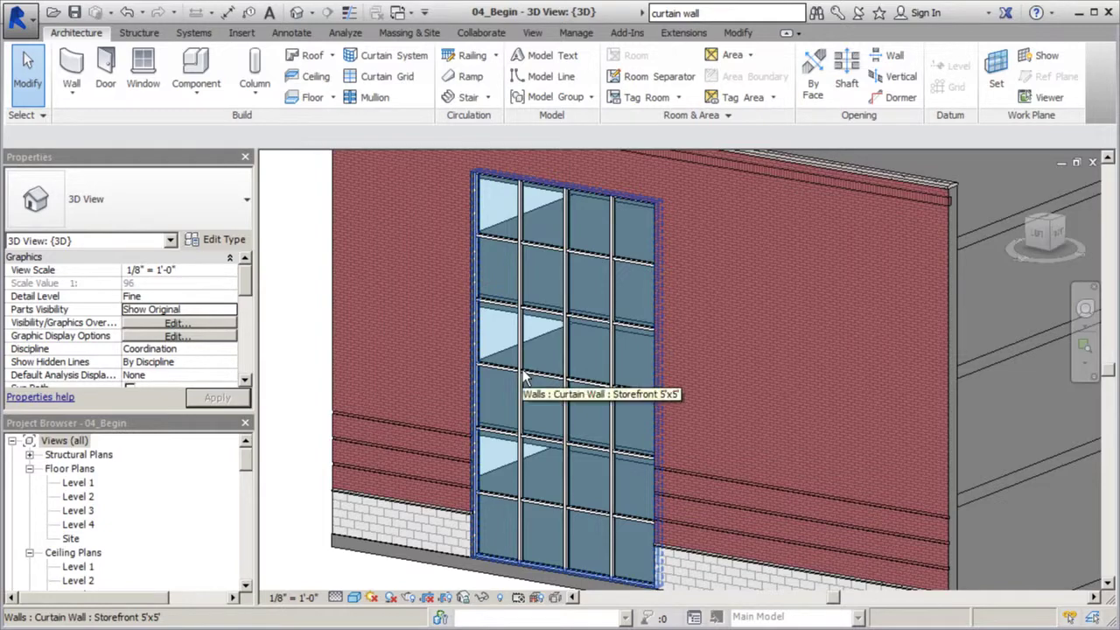
left_click(528, 322)
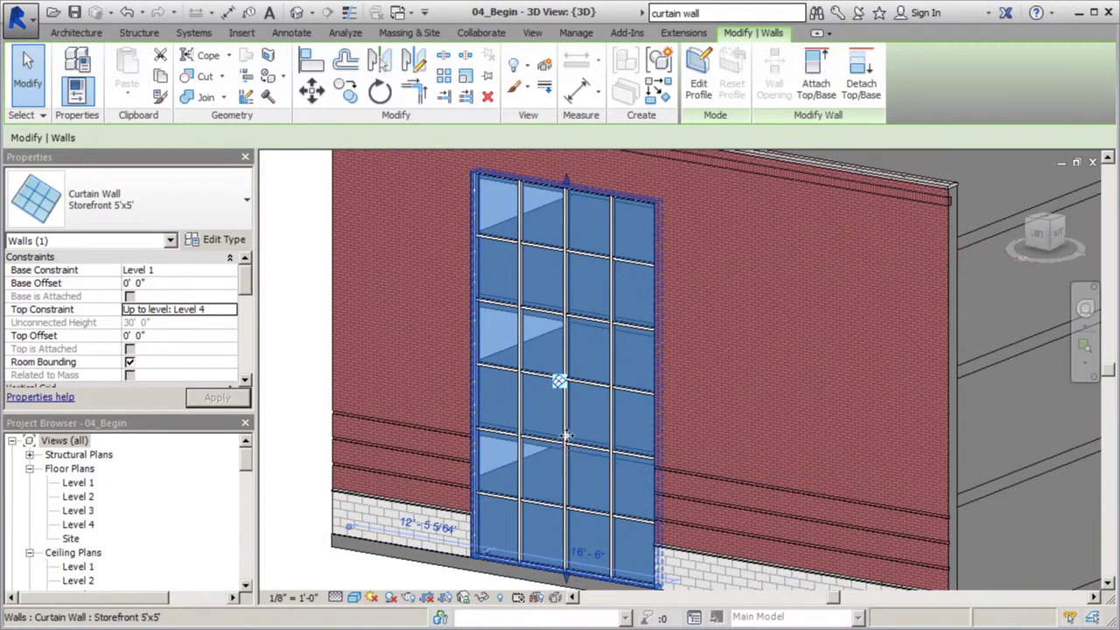
left_click(1035, 233)
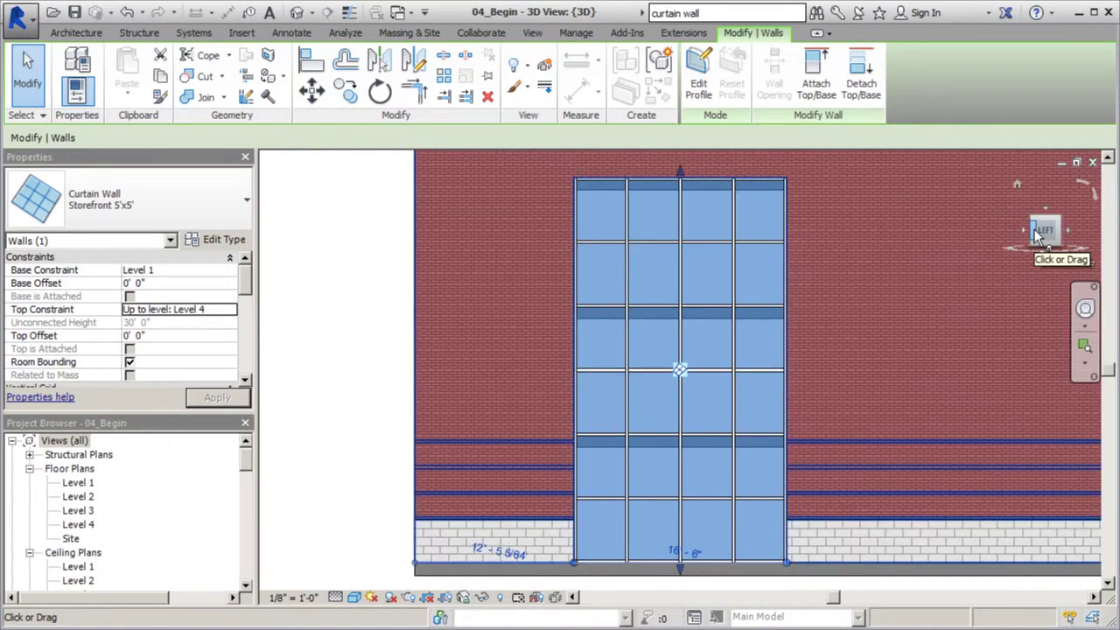
double_click(686, 315)
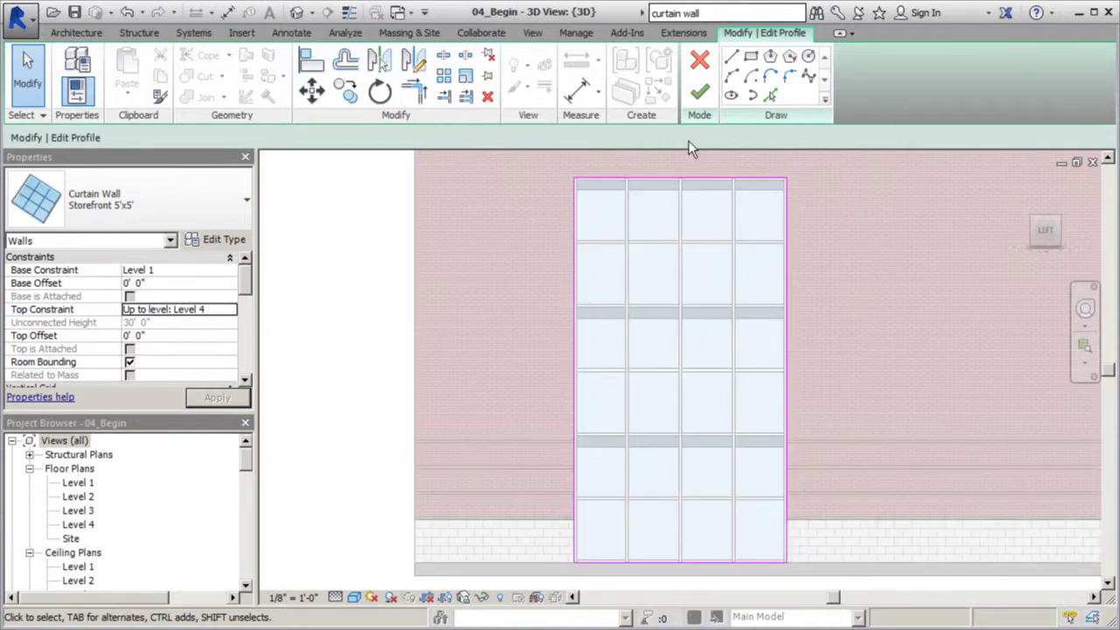
left_click(693, 61)
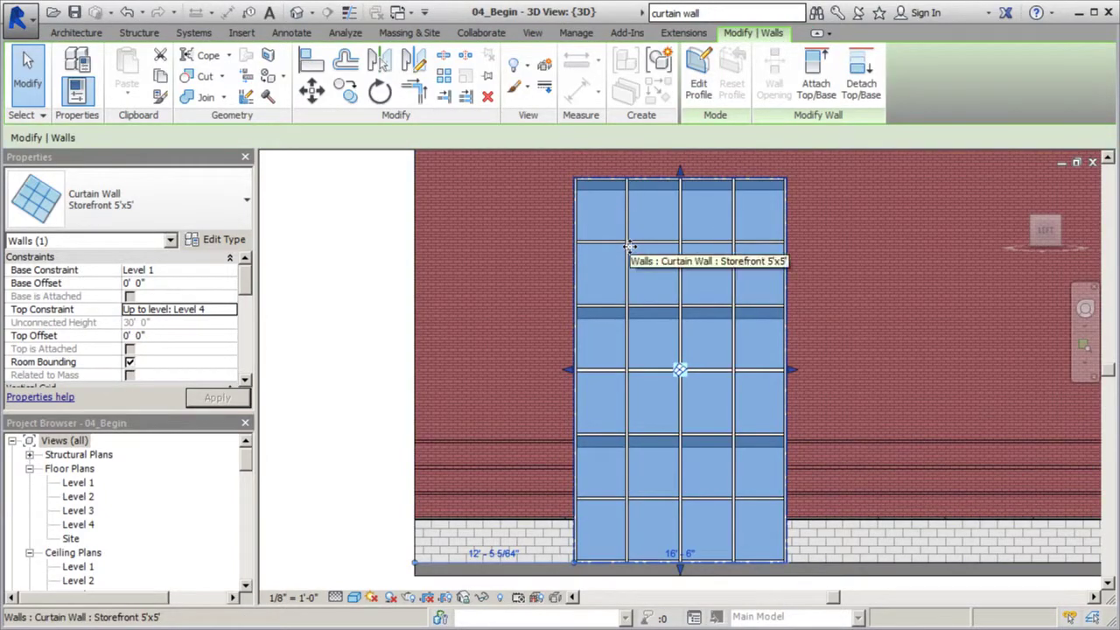
left_click(33, 97)
left_click(625, 185)
key("Escape")
Step: Add a horizontal curtain grid line across all segments, about 1'-8" below the existing grid line at Level 2
key("Tab")
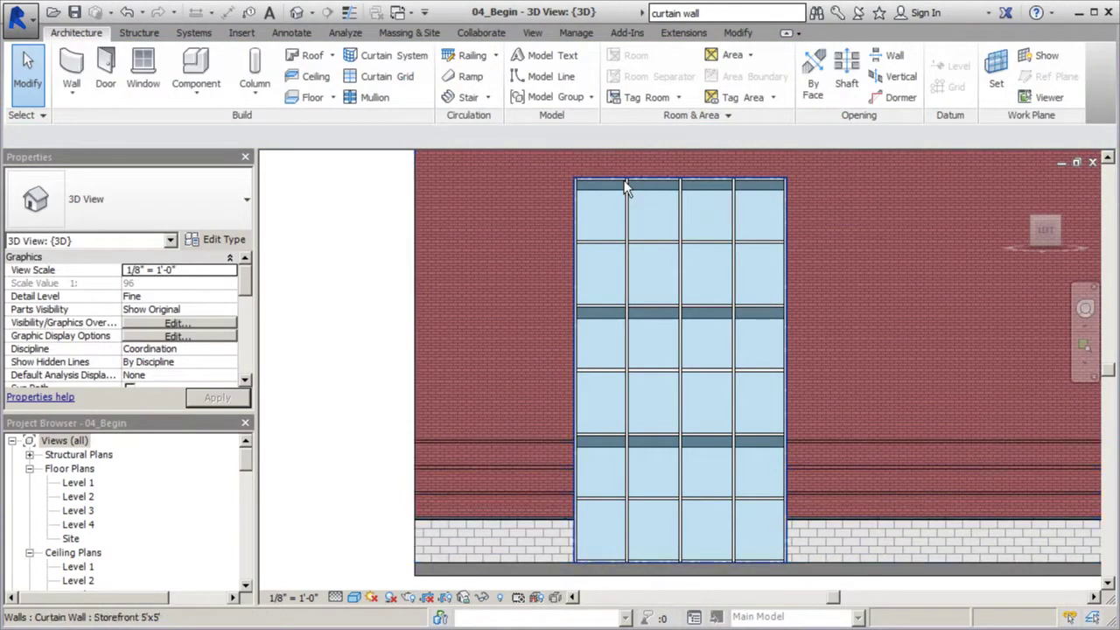
left_click(625, 187)
left_click(77, 32)
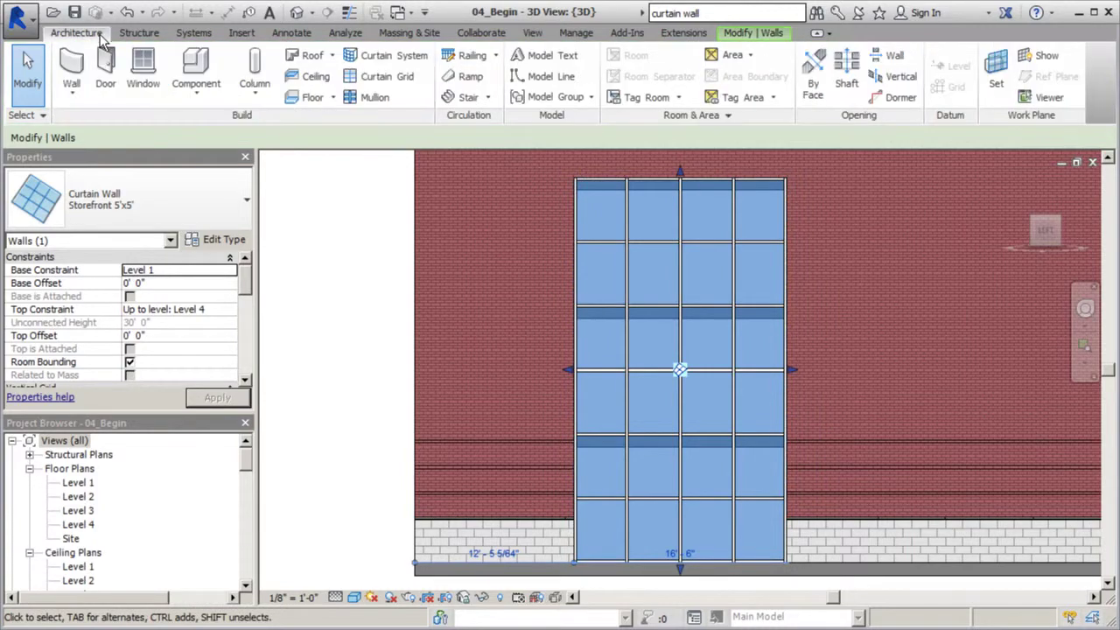
left_click(387, 96)
left_click(387, 77)
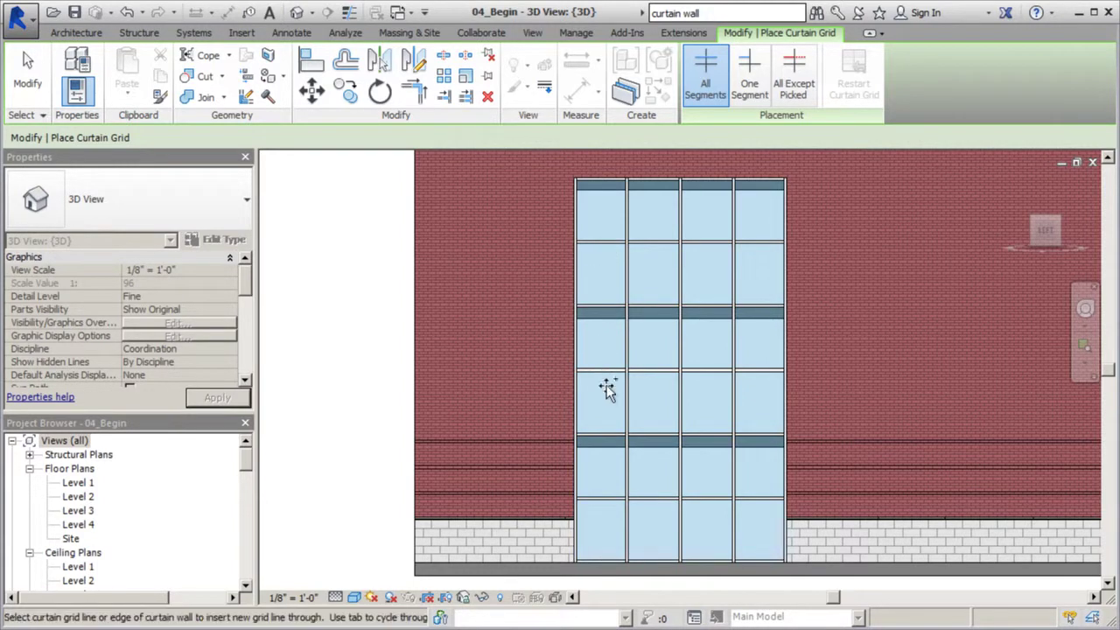
left_click(579, 454)
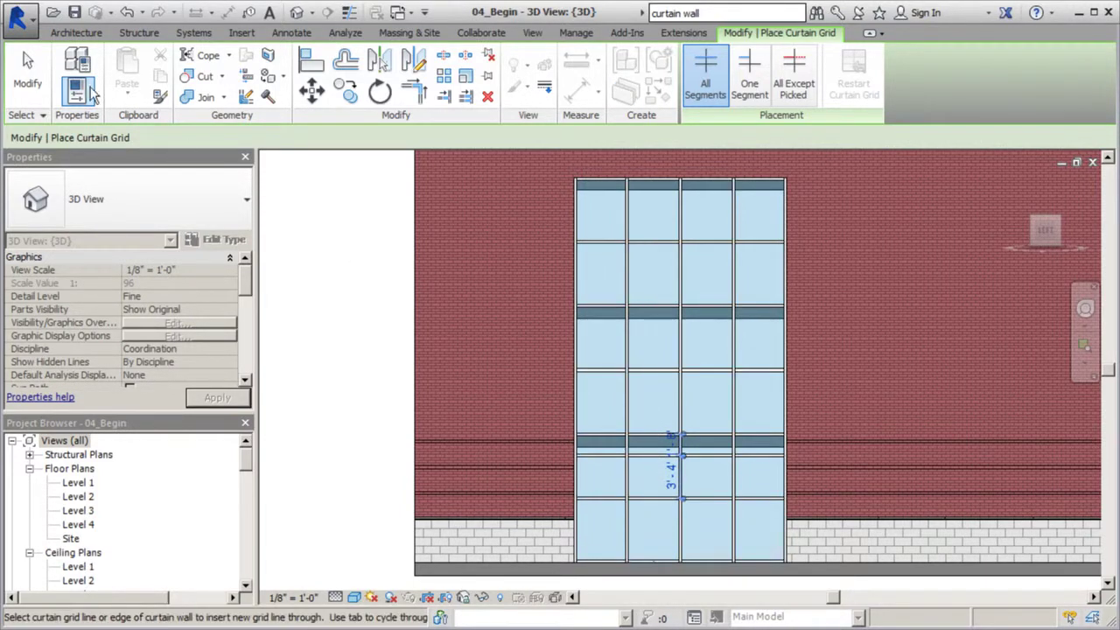
left_click(27, 74)
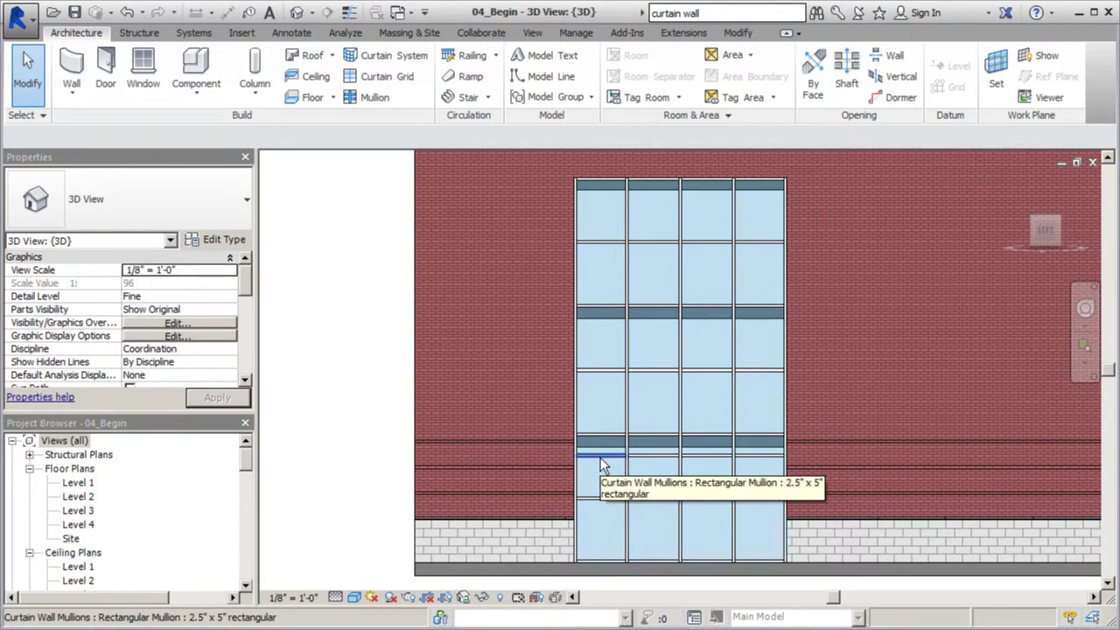
Step: Move the new grid line up to 1'-1 1/4" below the Level 2 grid line, aligning its mullion with the slab's underside
key("Tab")
key("Tab")
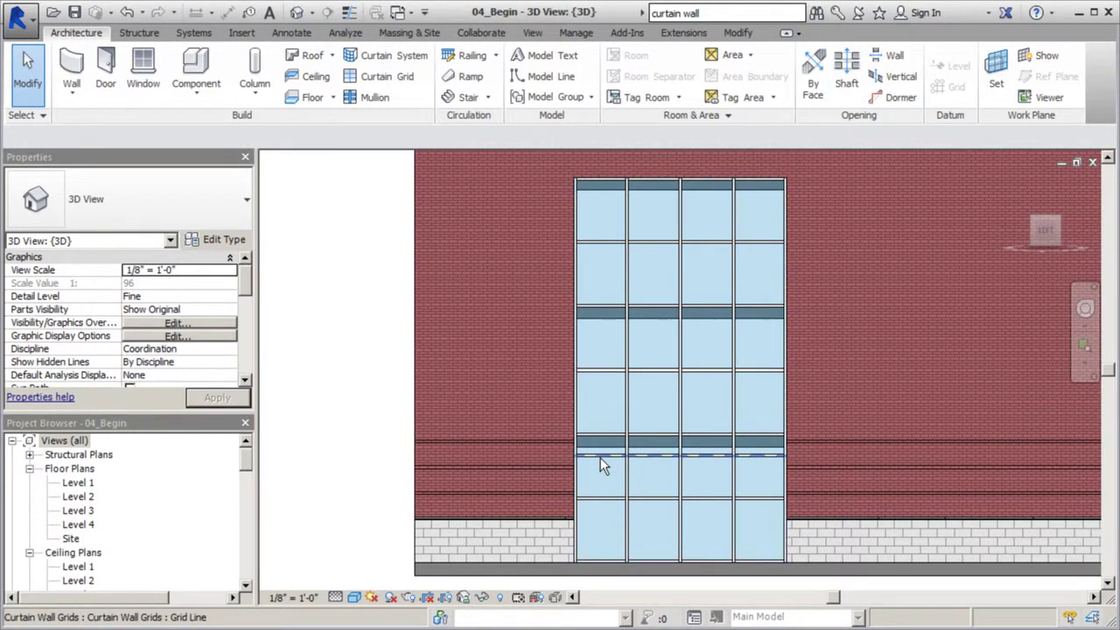
left_click(600, 458)
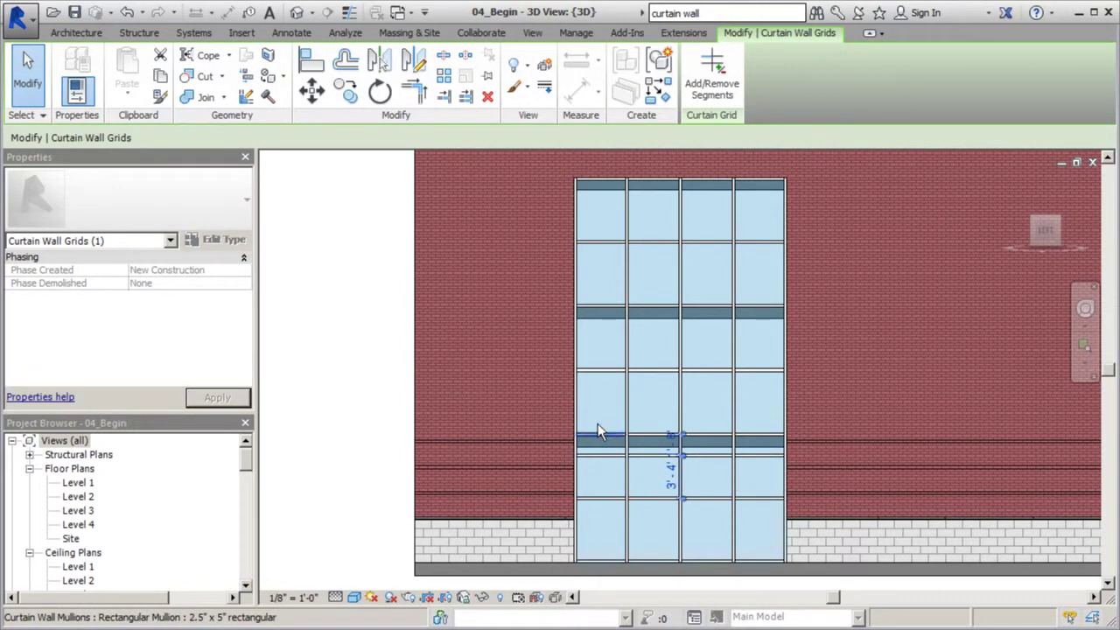
left_click(312, 90)
scroll(628, 459, "up", 5)
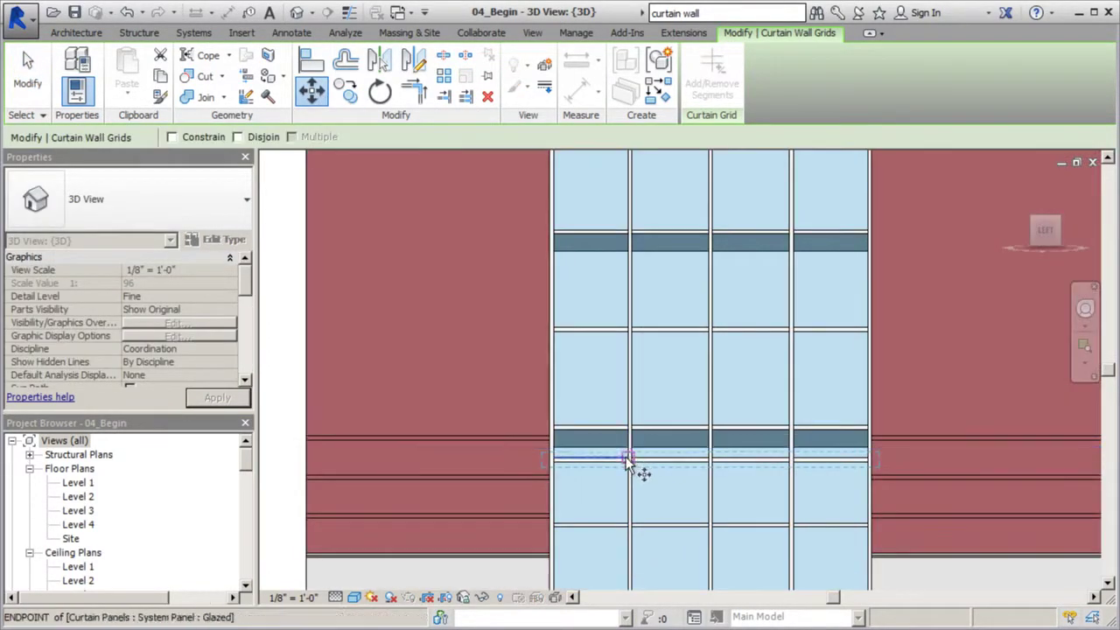
left_click(634, 455)
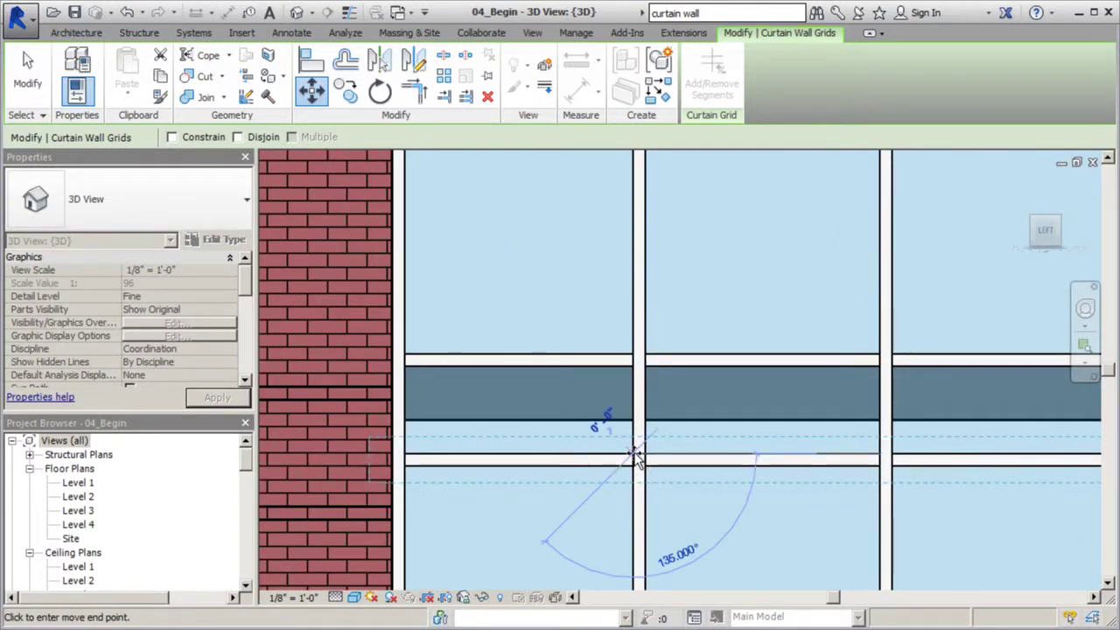
left_click(633, 423)
scroll(546, 468, "down", 5)
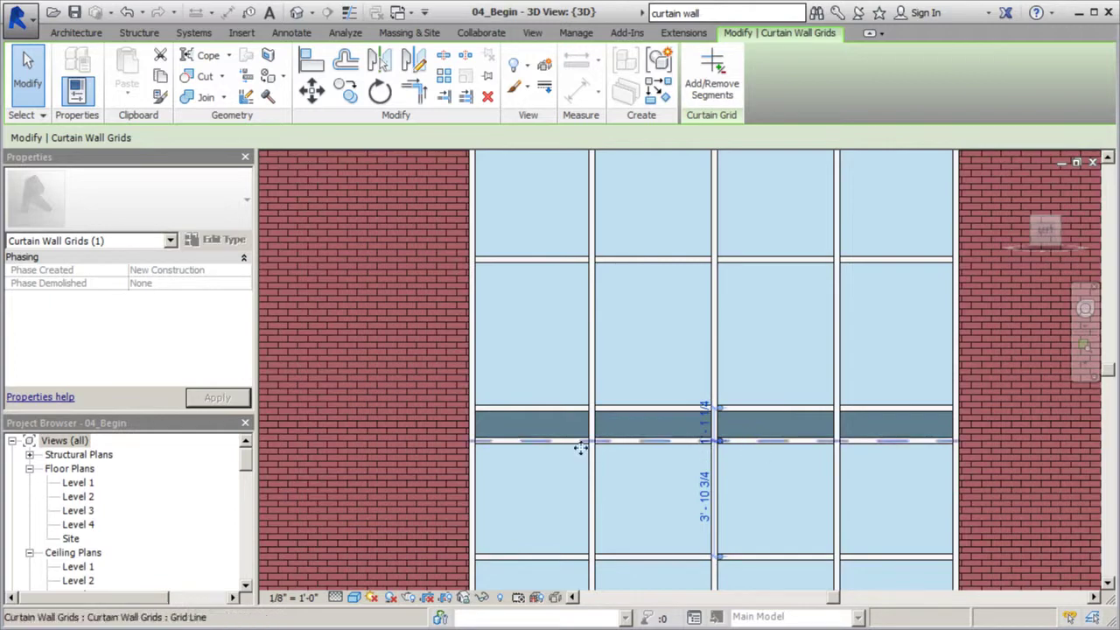
key("Escape")
Step: Add two all-segment horizontal grid lines, each 2'-6" below the top of its panel row, in the rows under Levels 3 and 4
scroll(577, 450, "down", 2)
scroll(594, 471, "down", 5)
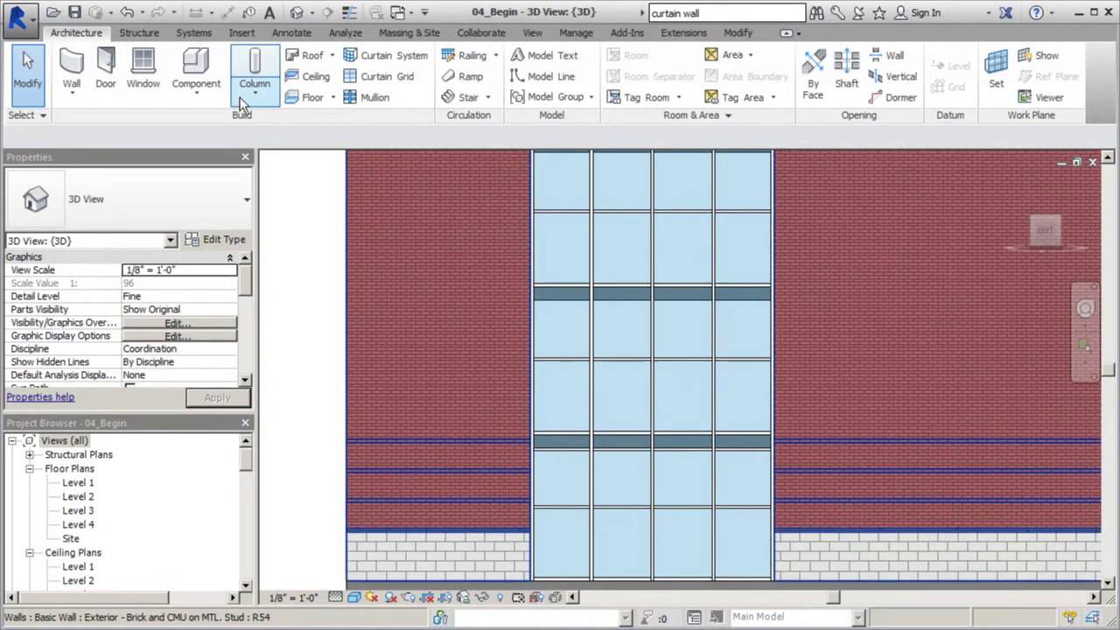
scroll(615, 422, "down", 3)
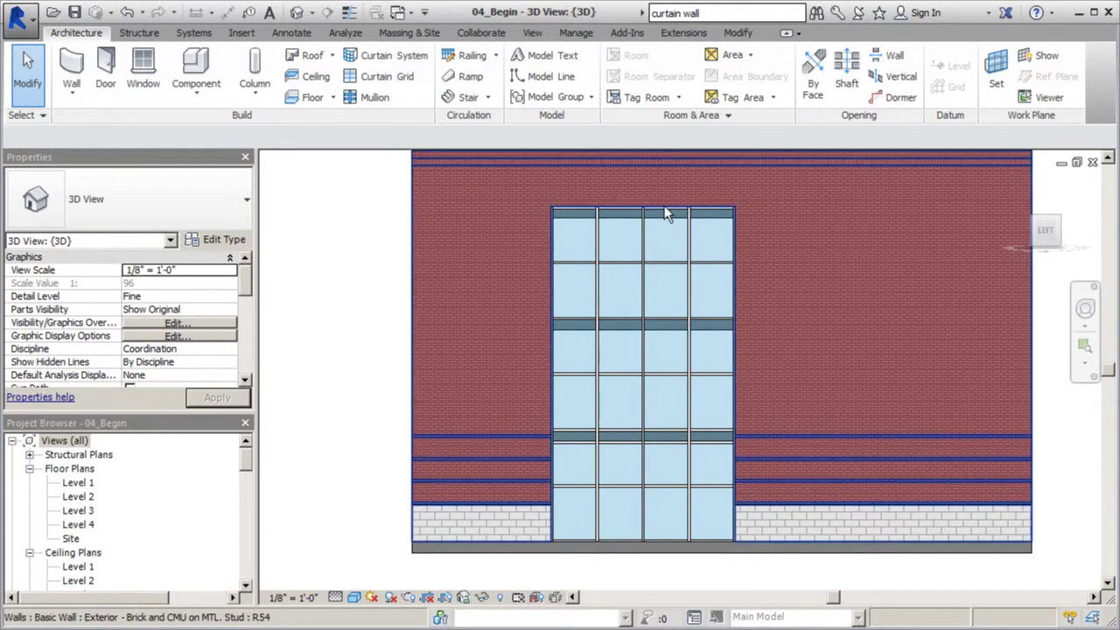
left_click(604, 217)
left_click(91, 33)
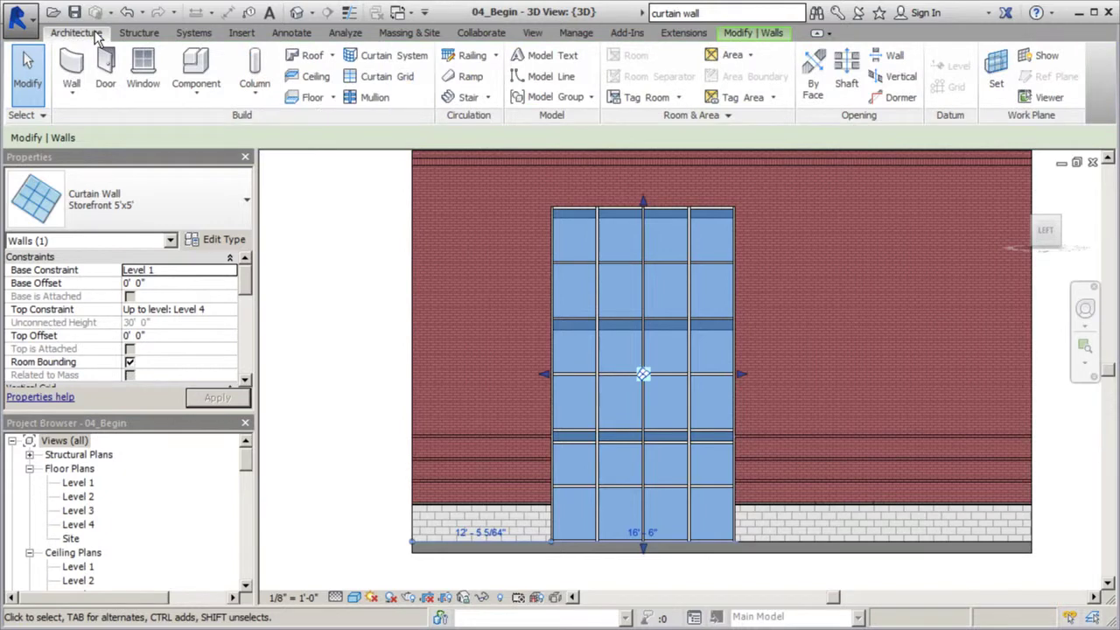
left_click(385, 78)
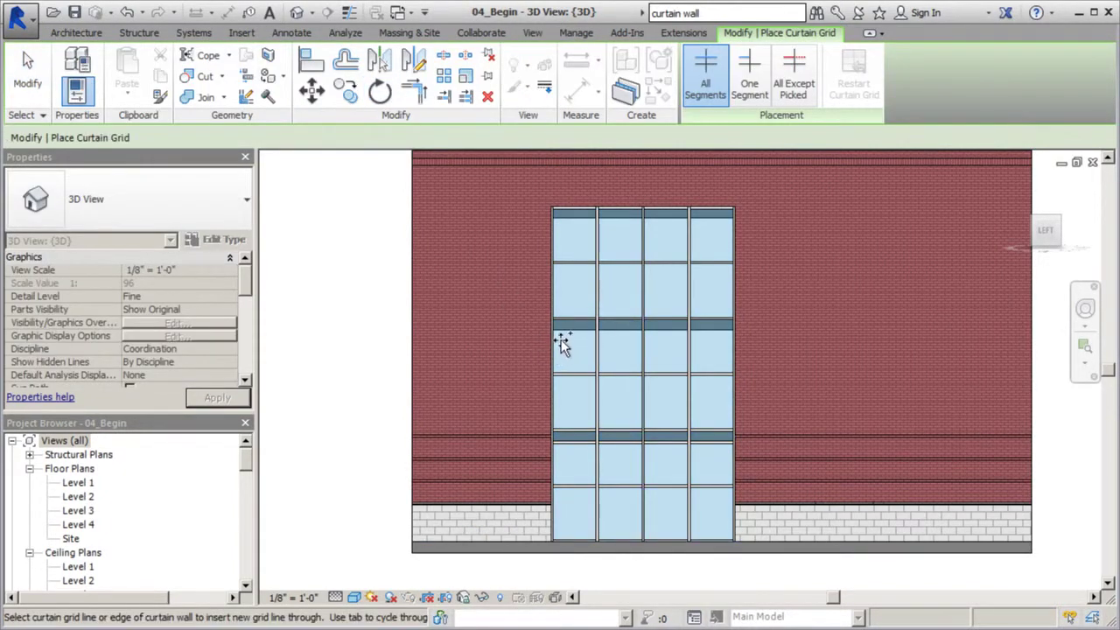
left_click(553, 343)
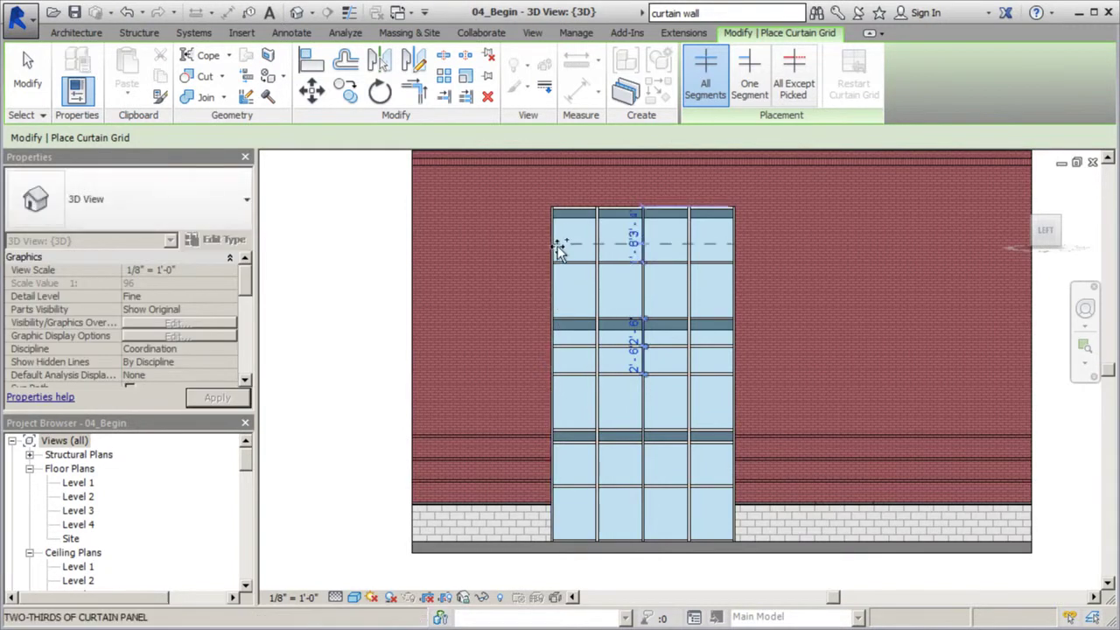
left_click(27, 70)
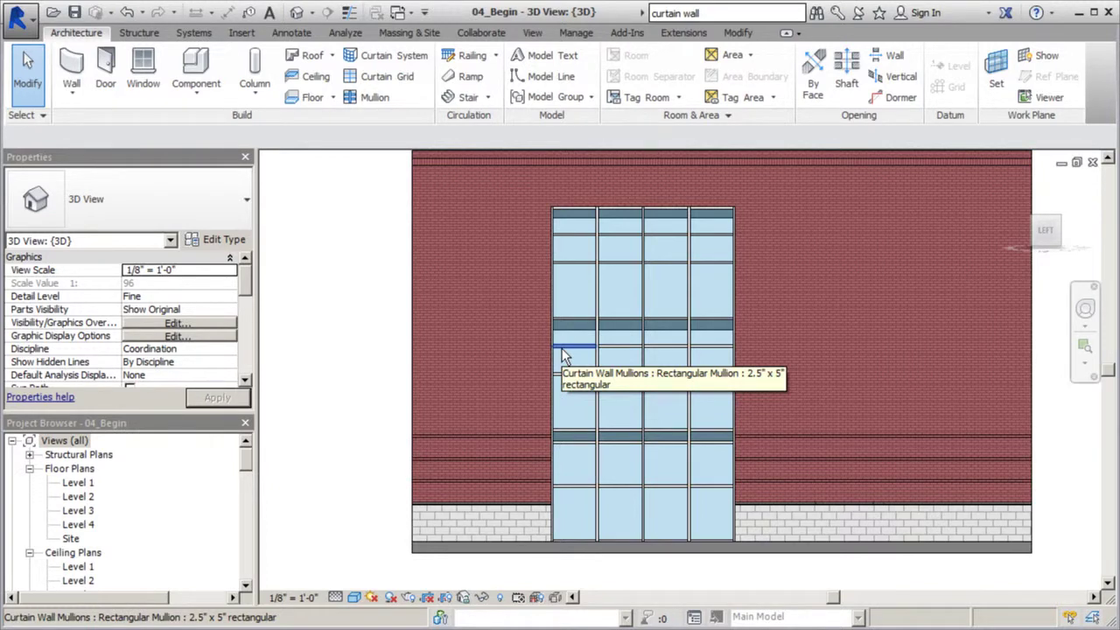
Step: Move the added grid line below Level 3 up 1'-4" towards the underside of the floor slab
key("Tab")
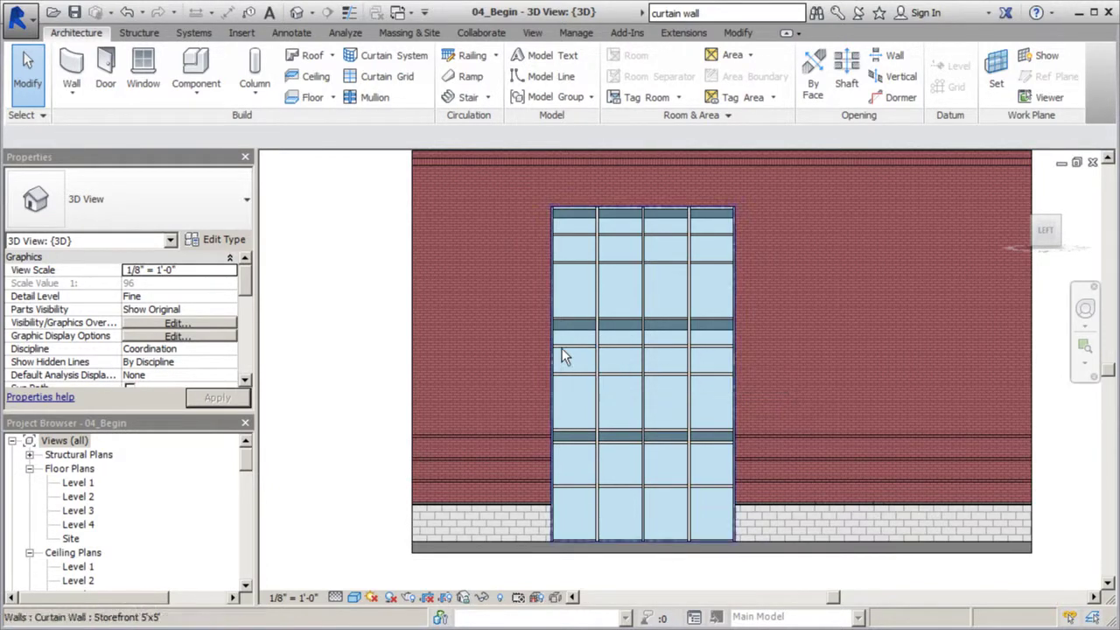
left_click(562, 350)
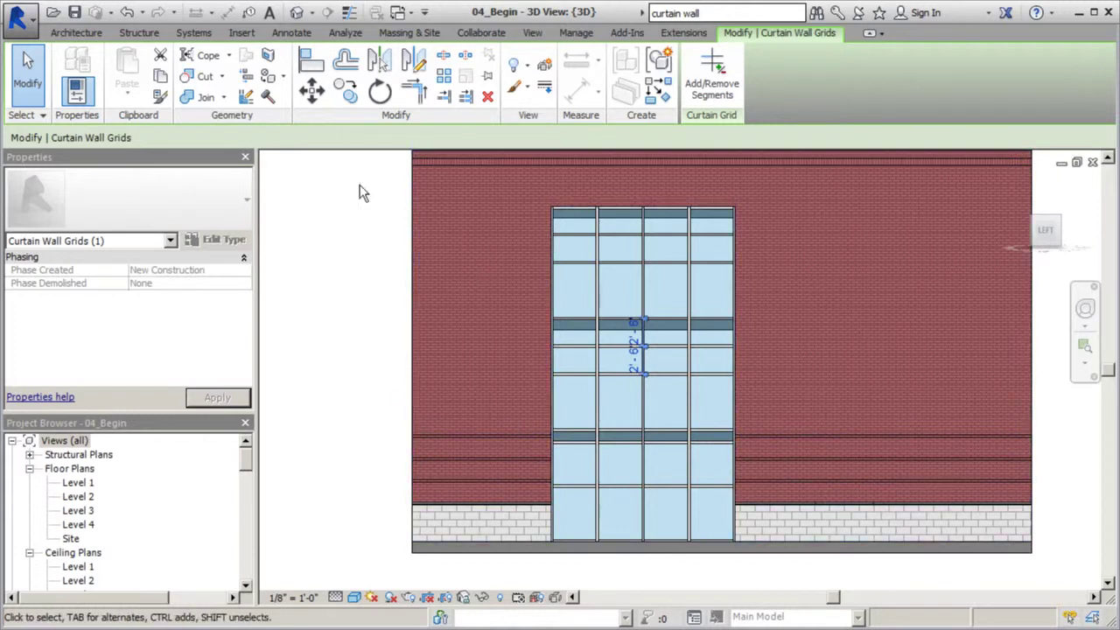
left_click(313, 98)
scroll(617, 331, "up", 5)
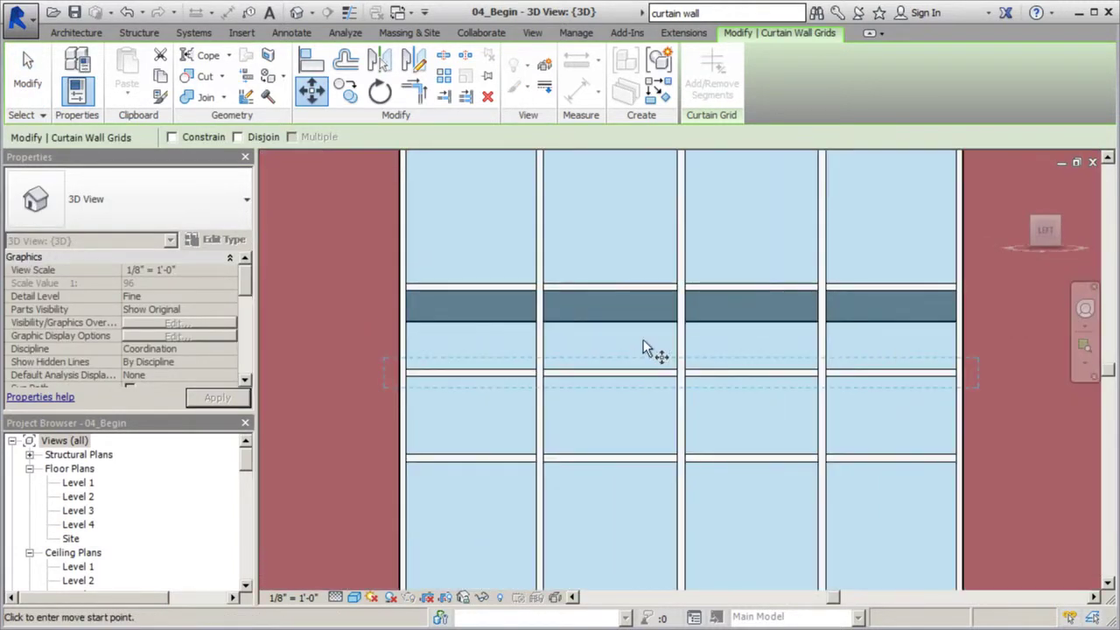
left_click(678, 371)
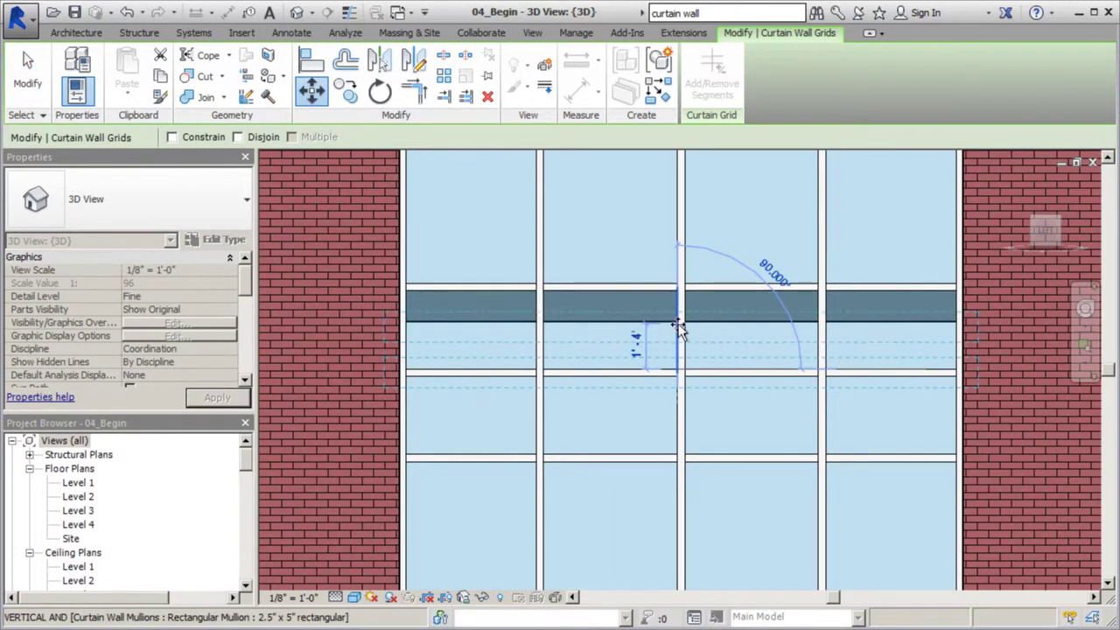
left_click(678, 324)
Step: Move the same grid line up to 1'-1 1/4" below the Level 3 grid line, bringing its mullion flush with the slab's underside
scroll(667, 308, "up", 3)
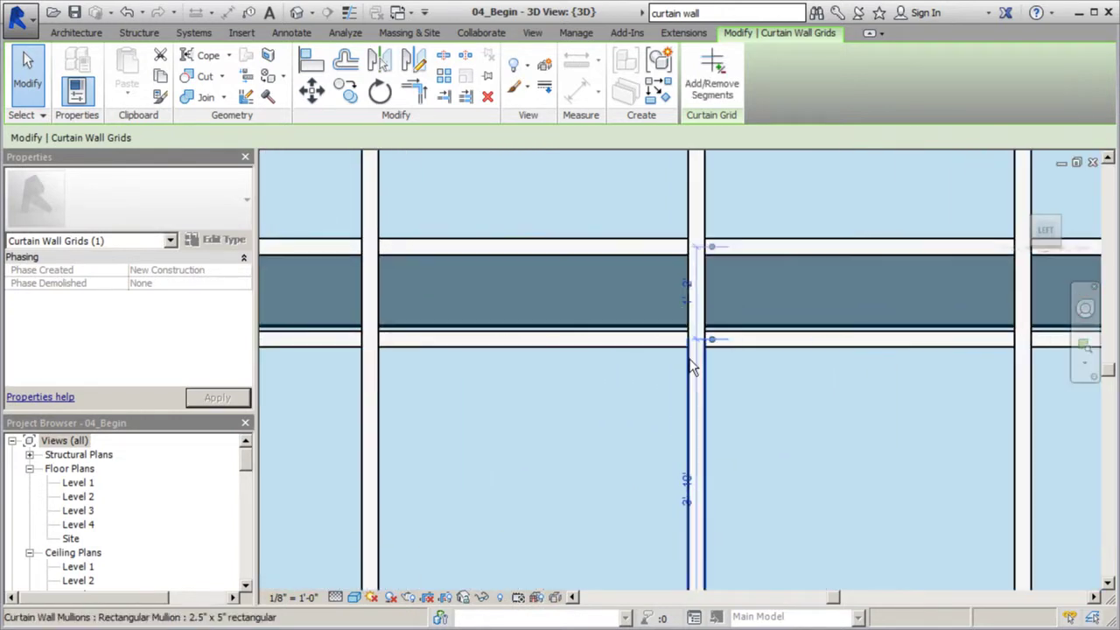
left_click(312, 91)
scroll(677, 333, "up", 4)
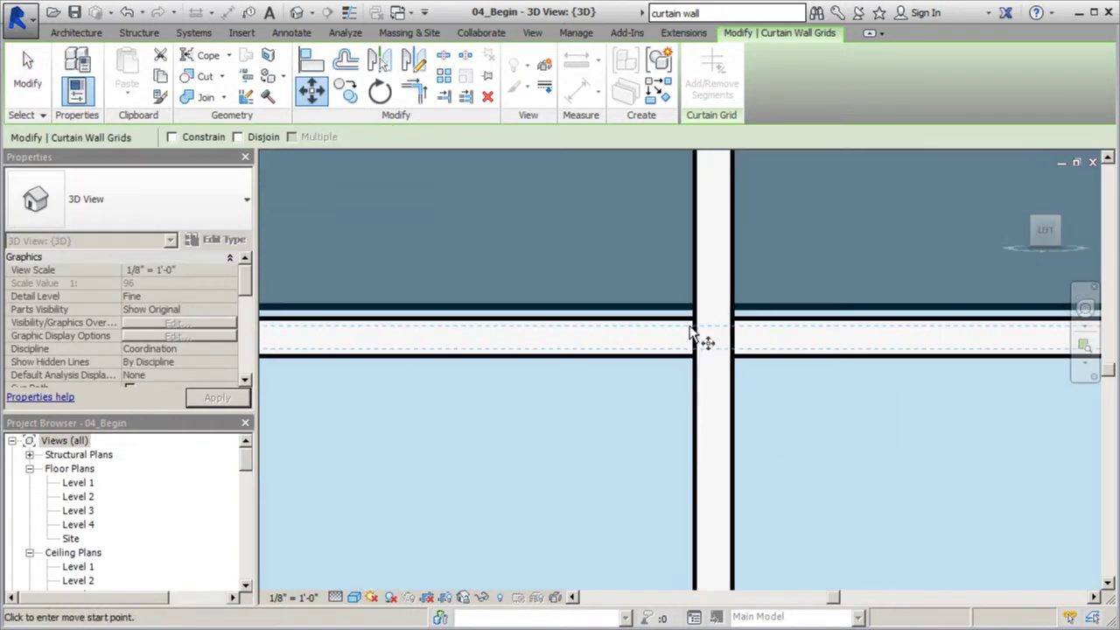
left_click(693, 320)
left_click(693, 312)
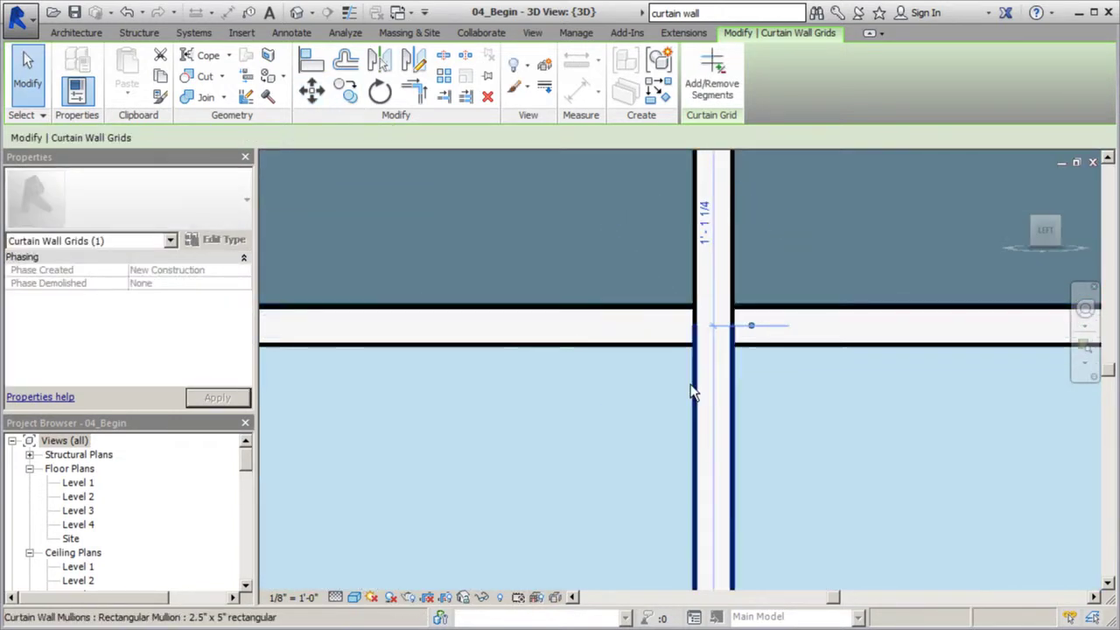
scroll(584, 339, "down", 2)
scroll(584, 340, "down", 5)
key("Escape")
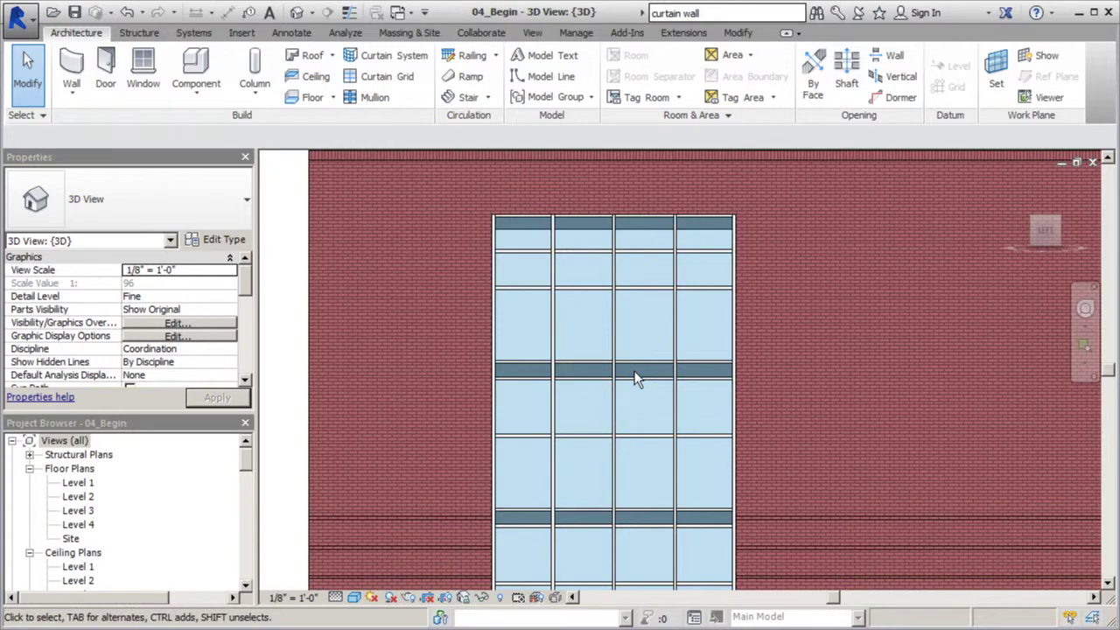
Step: Move the added grid line below Level 4 up until its mullion is flush with the slab's underside, 3'-10 3/4" above the next grid line
key("Tab")
key("Tab")
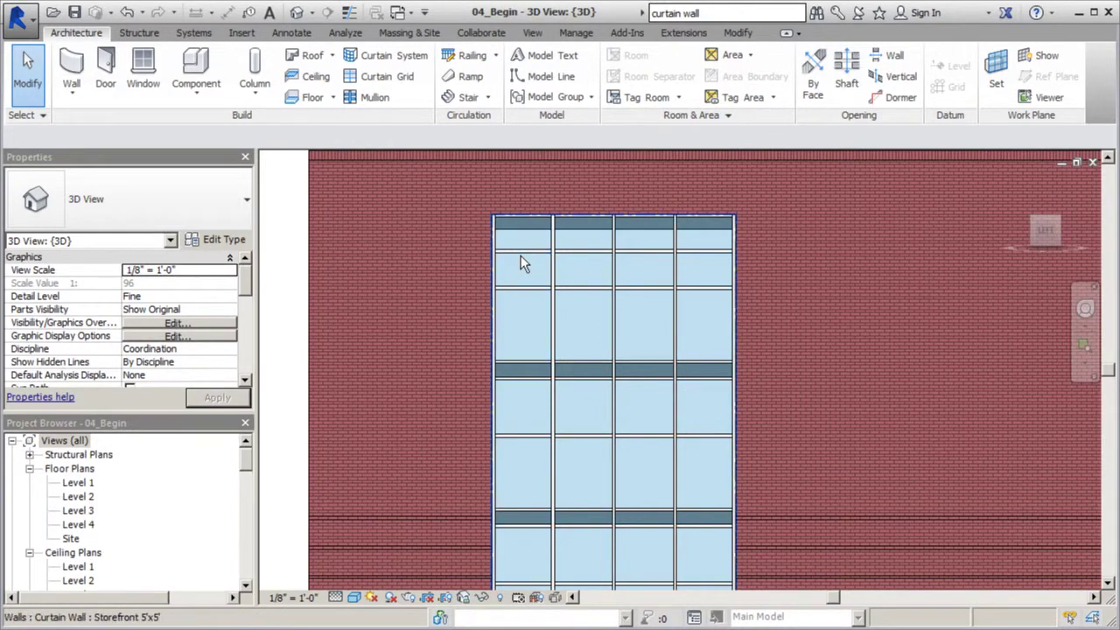
left_click(521, 255)
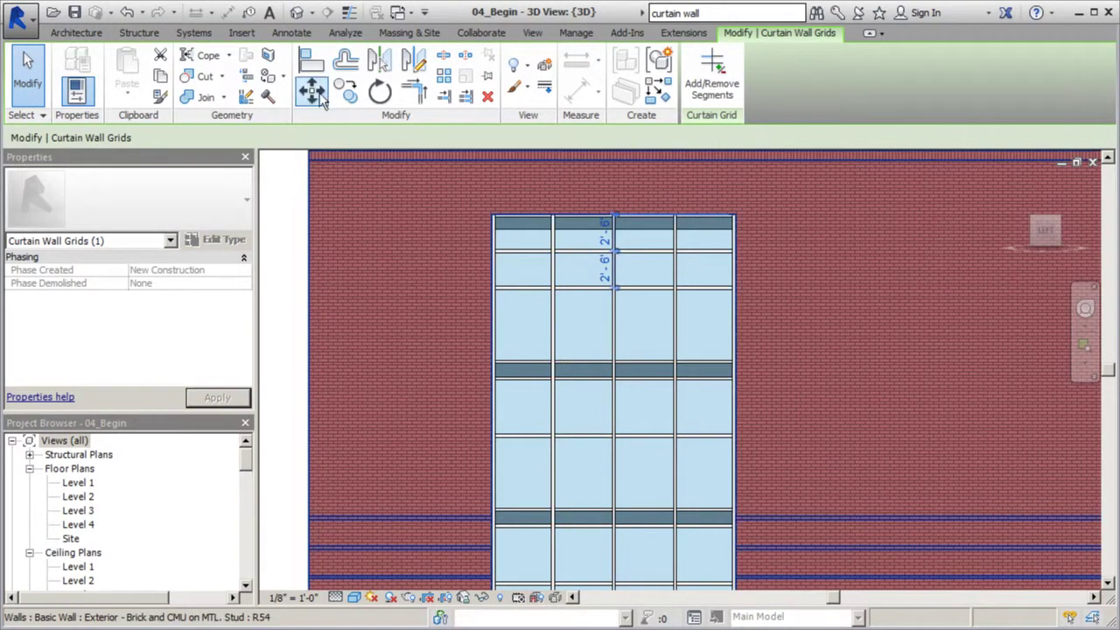
scroll(522, 225, "up", 6)
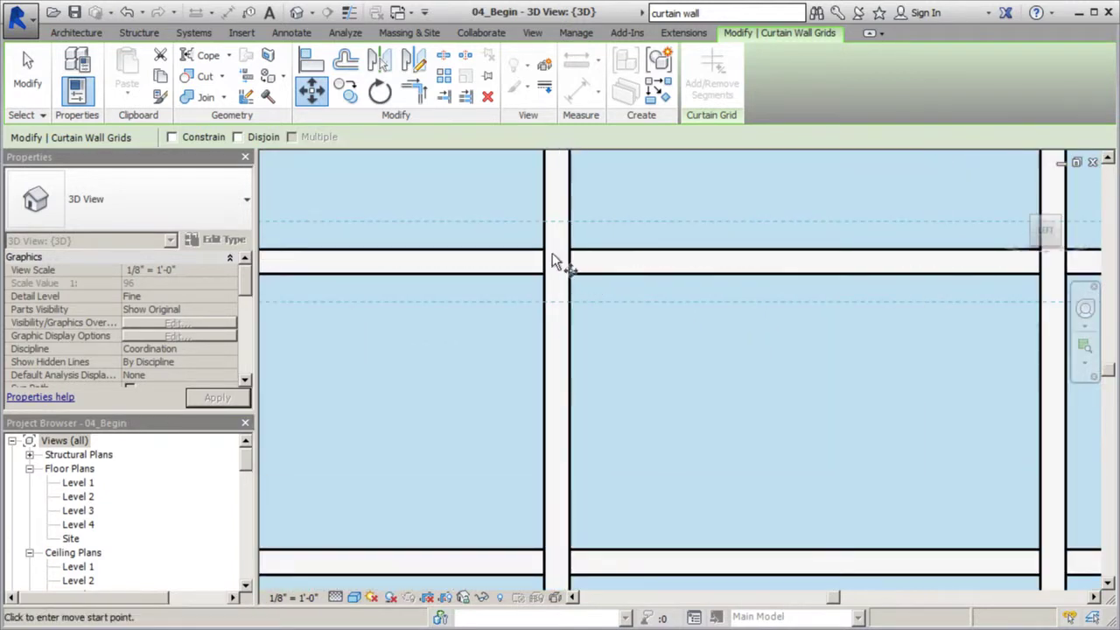
left_click(542, 249)
scroll(592, 338, "down", 4)
scroll(570, 262, "up", 3)
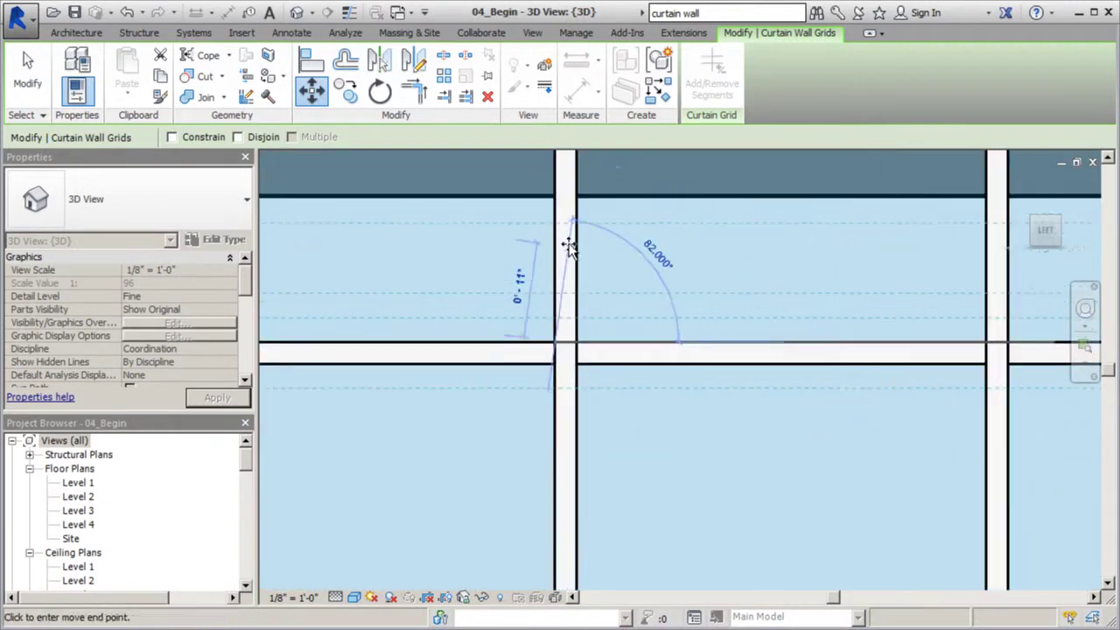
left_click(555, 215)
scroll(555, 367, "down", 5)
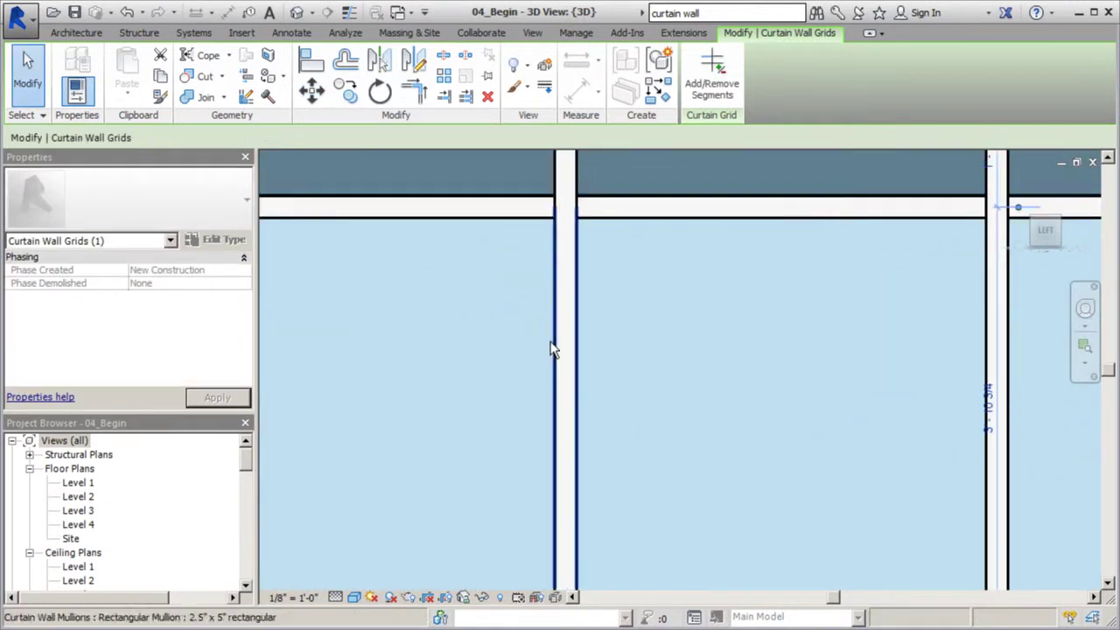
scroll(553, 372, "down", 2)
key("Escape")
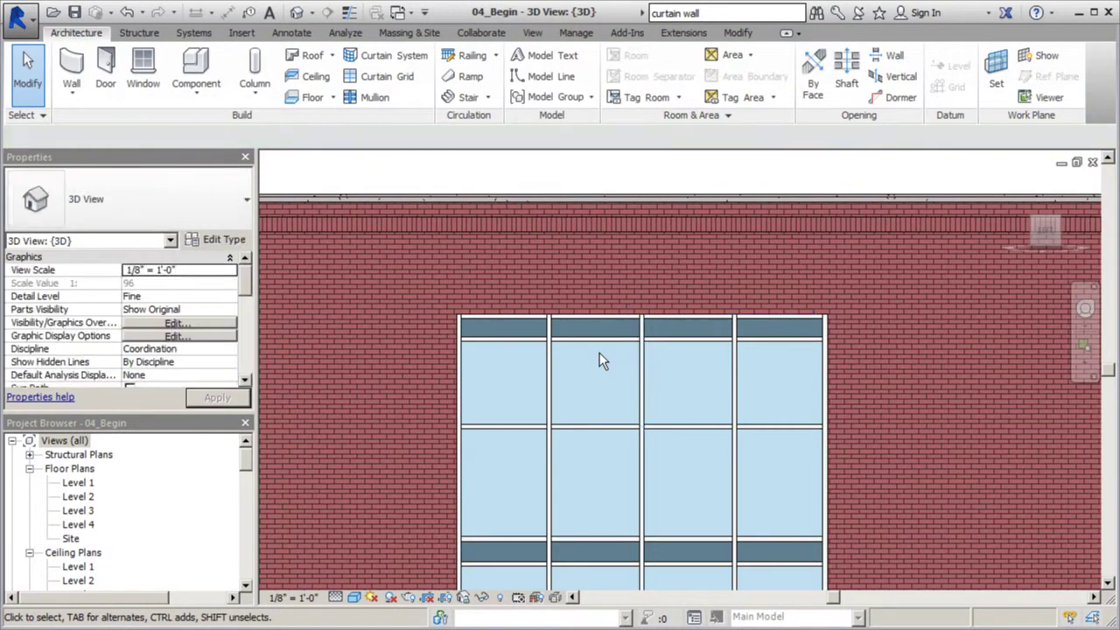
Step: Inspect the type properties of the pinned first glazed panel in the Level 2 slab band
scroll(598, 353, "down", 3)
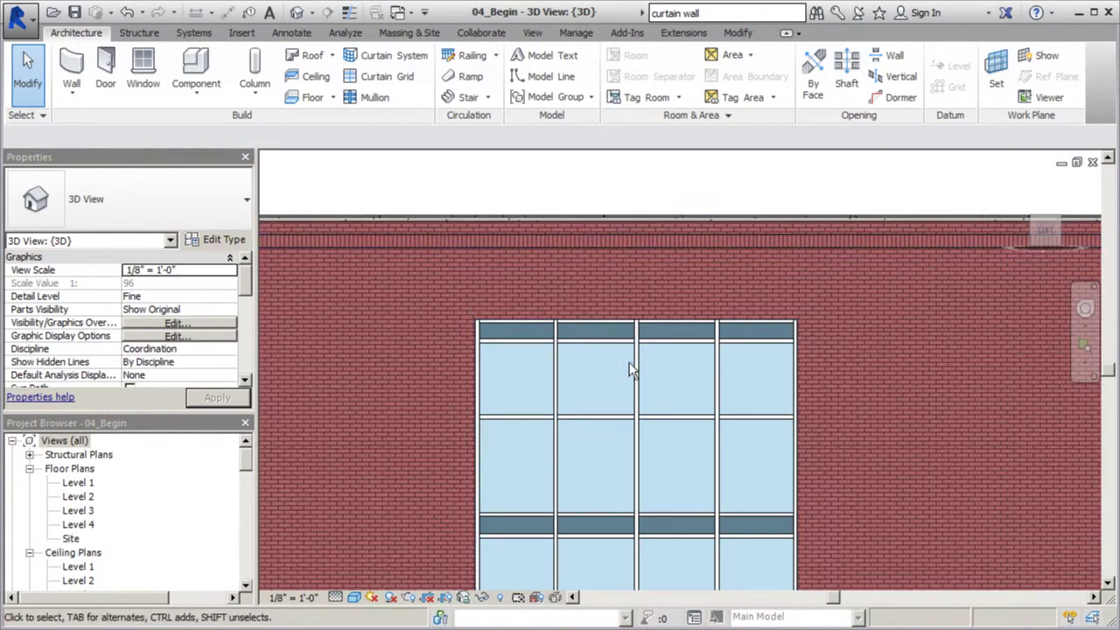
scroll(648, 346, "down", 3)
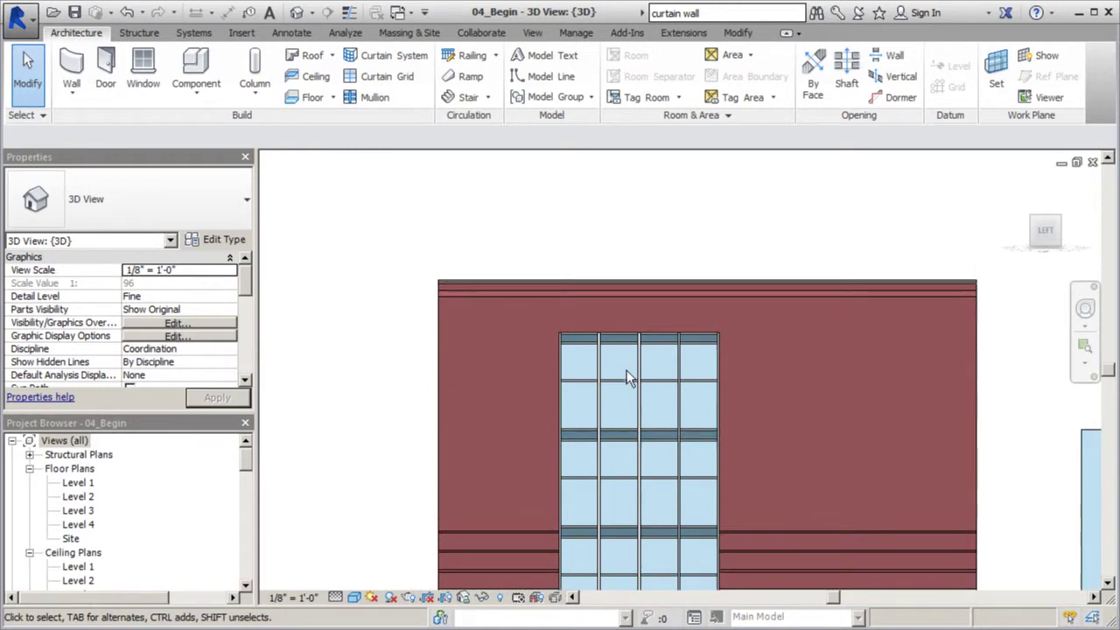
scroll(612, 437, "down", 1)
scroll(603, 452, "up", 2)
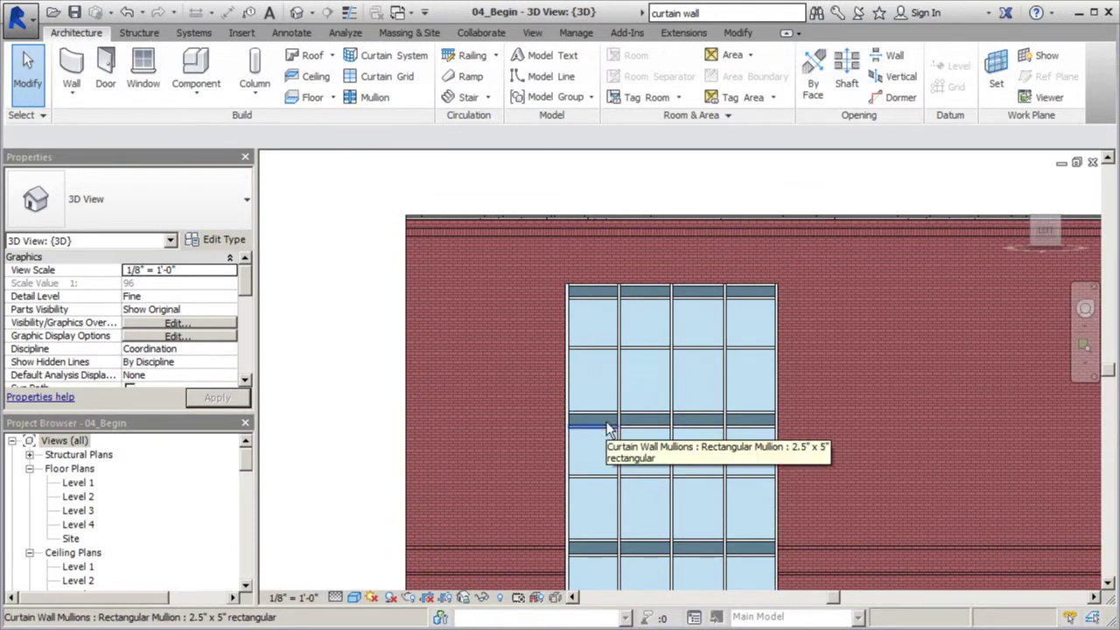
scroll(604, 315, "down", 2)
scroll(583, 473, "up", 3)
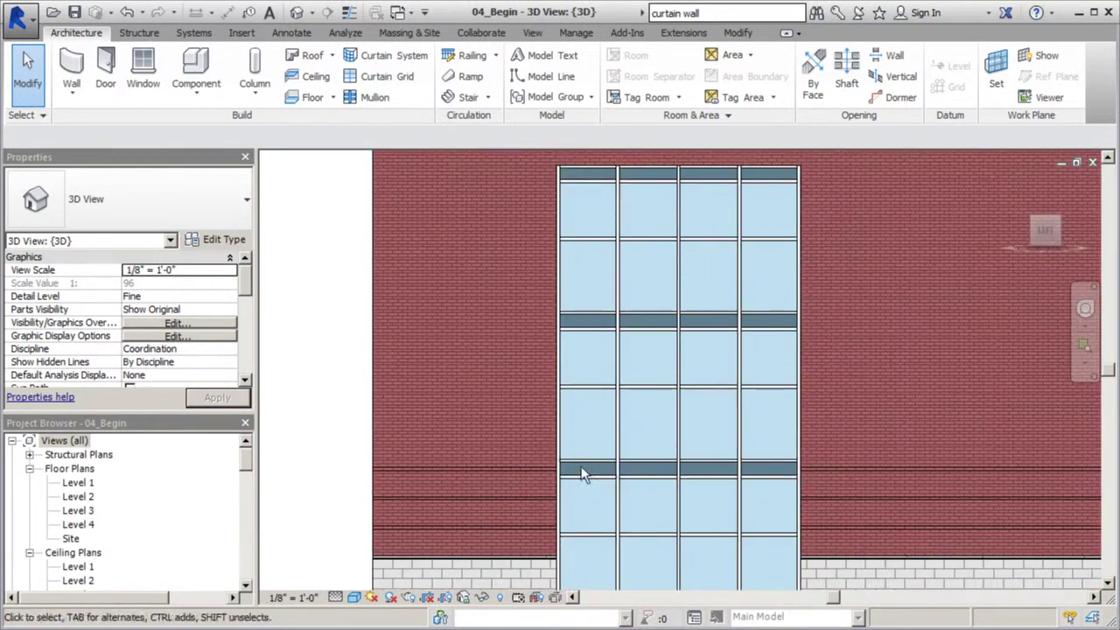
key("Tab")
key("Tab")
key("Tab")
left_click(582, 469)
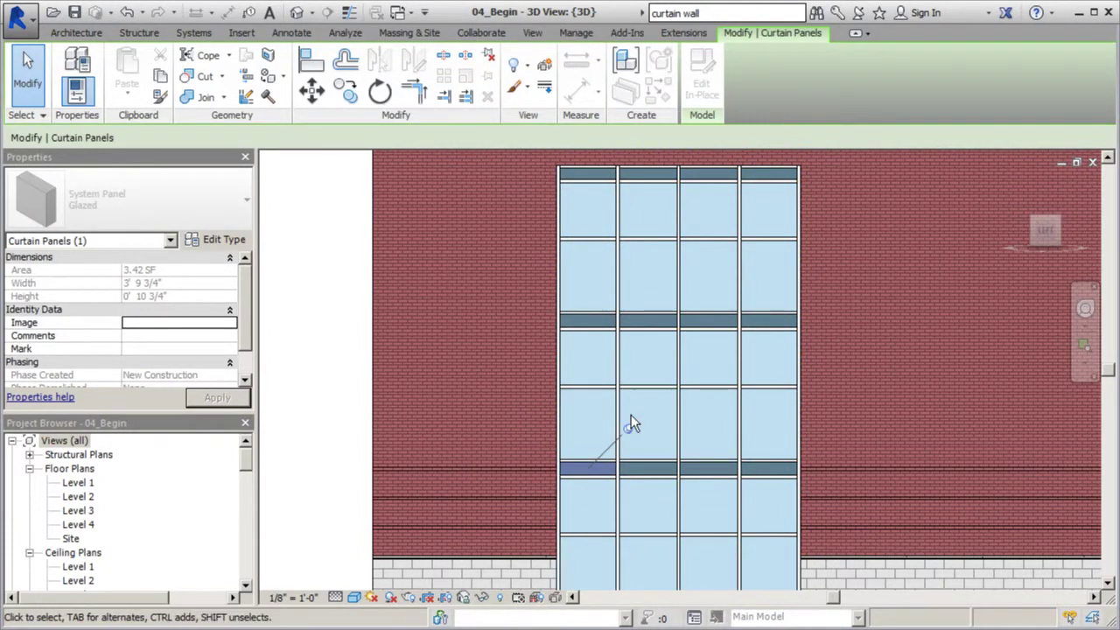
left_click(217, 240)
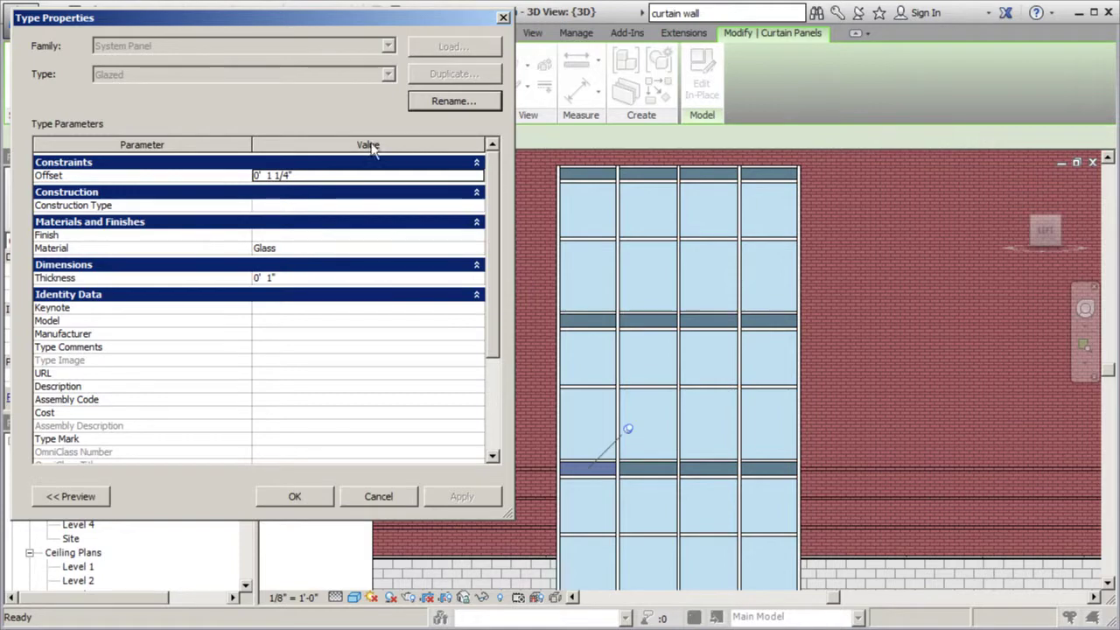
left_click(503, 19)
key("Escape")
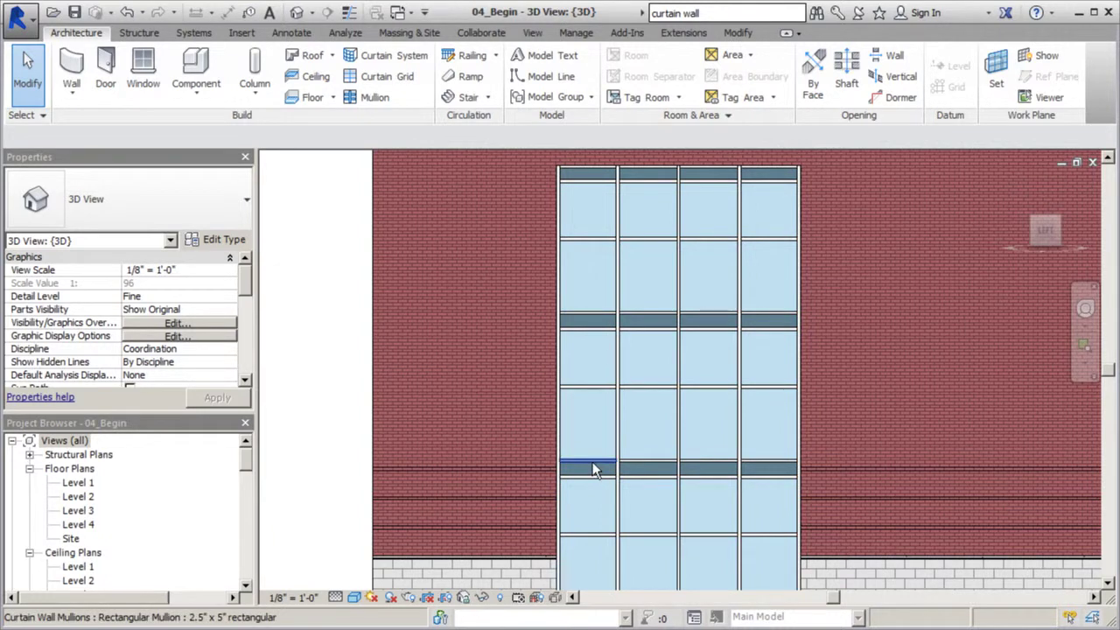
Step: Select the first glazed panel in the Level 2 slab band and unpin it
key("Tab")
key("Tab")
key("Tab")
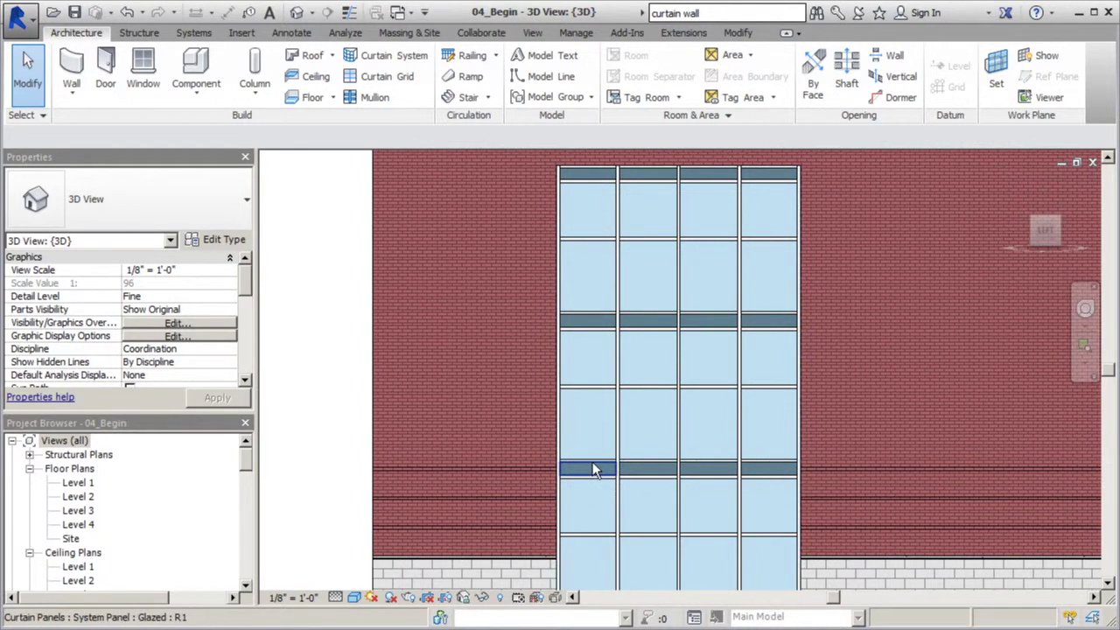
left_click(592, 470)
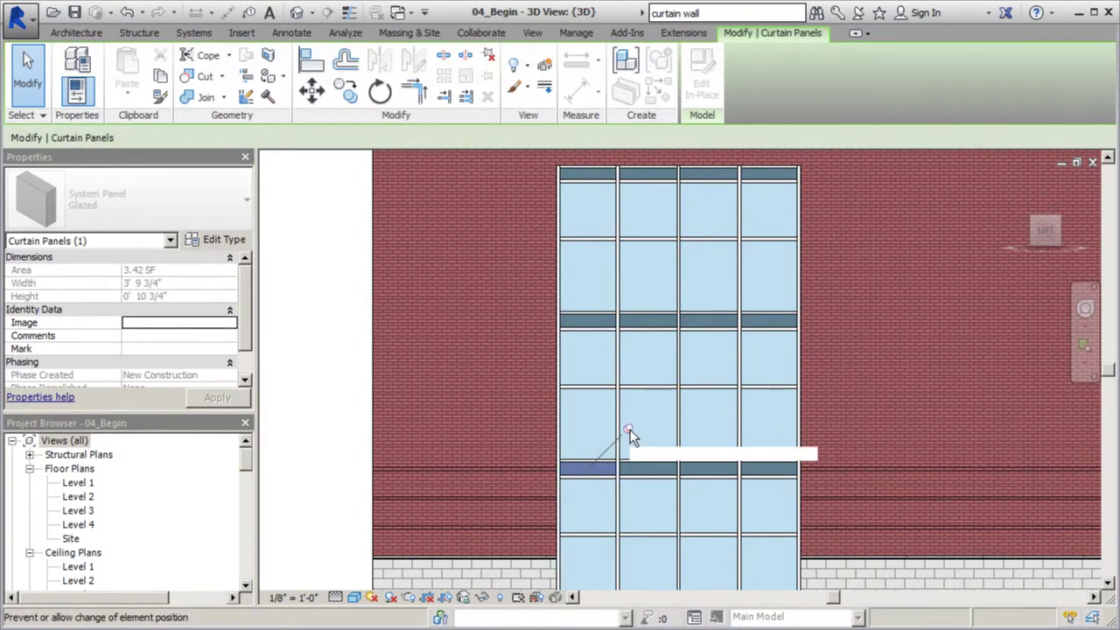
left_click(630, 429)
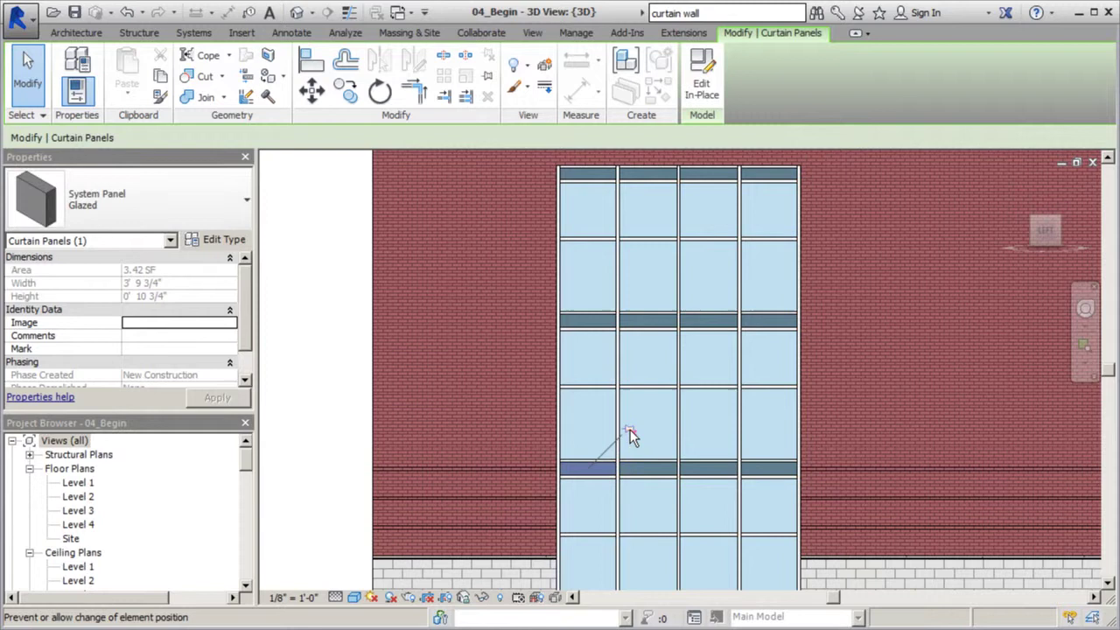
Step: Duplicate the unpinned panel's Glazed type under the name "Spandrel Panel"
left_click(230, 240)
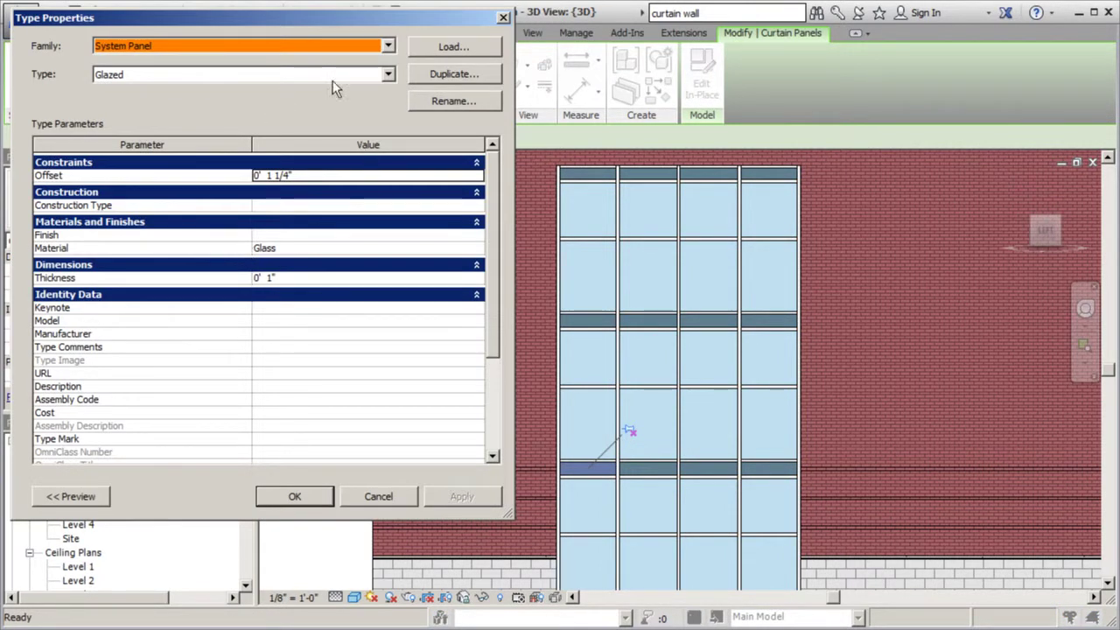
left_click(424, 75)
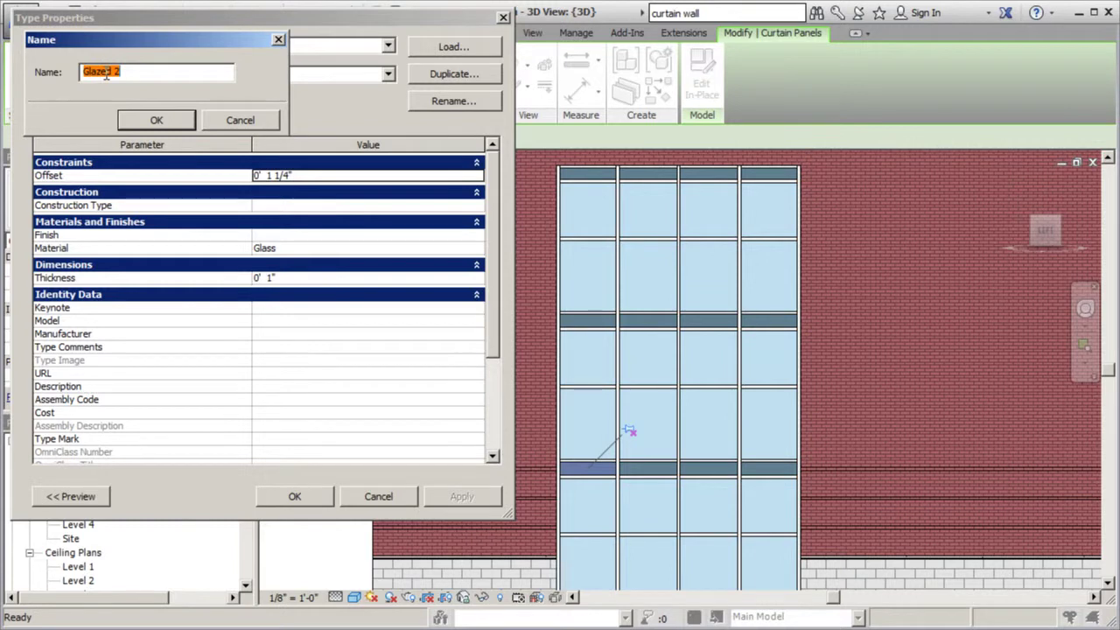
type("Spandrel Panel")
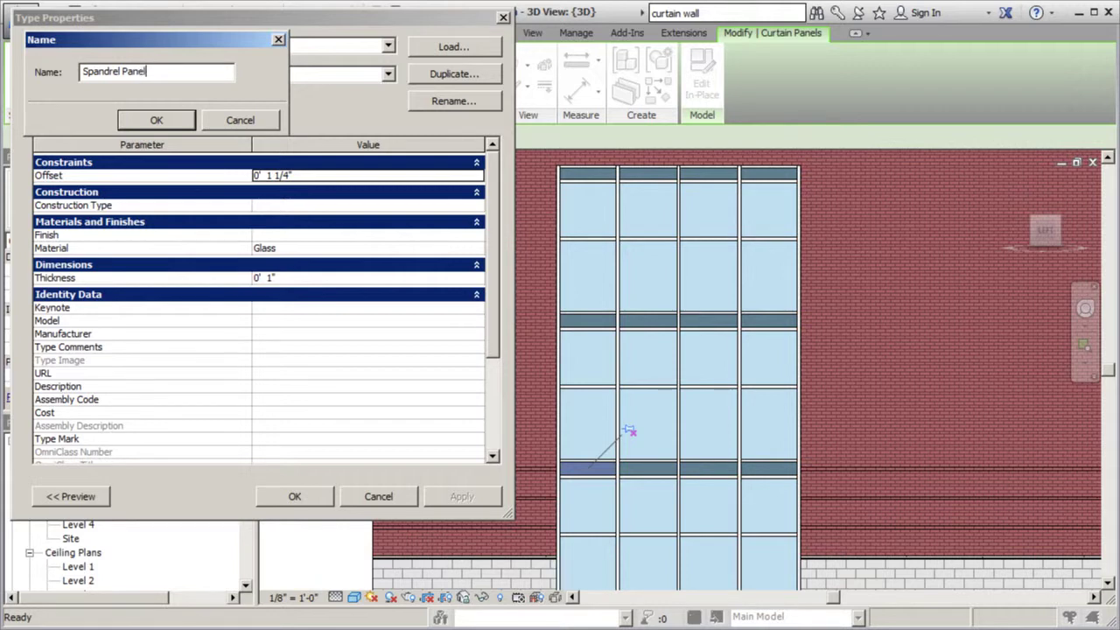
left_click(151, 118)
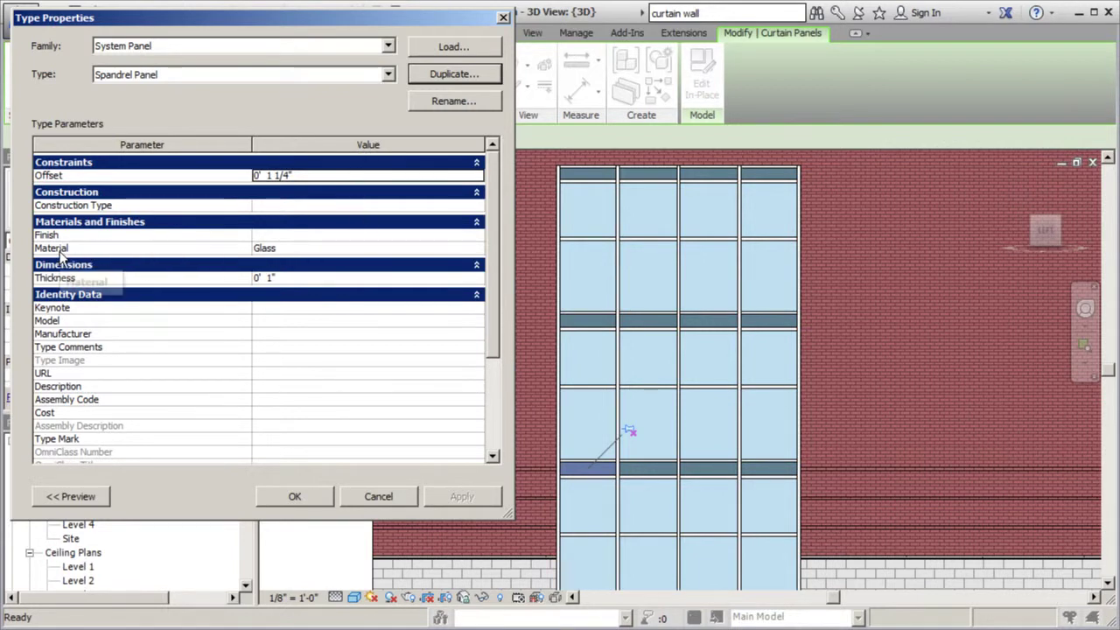
Step: Duplicate the Glass material for the new panel type and name the copy "Spandrel Panel"
left_click(480, 251)
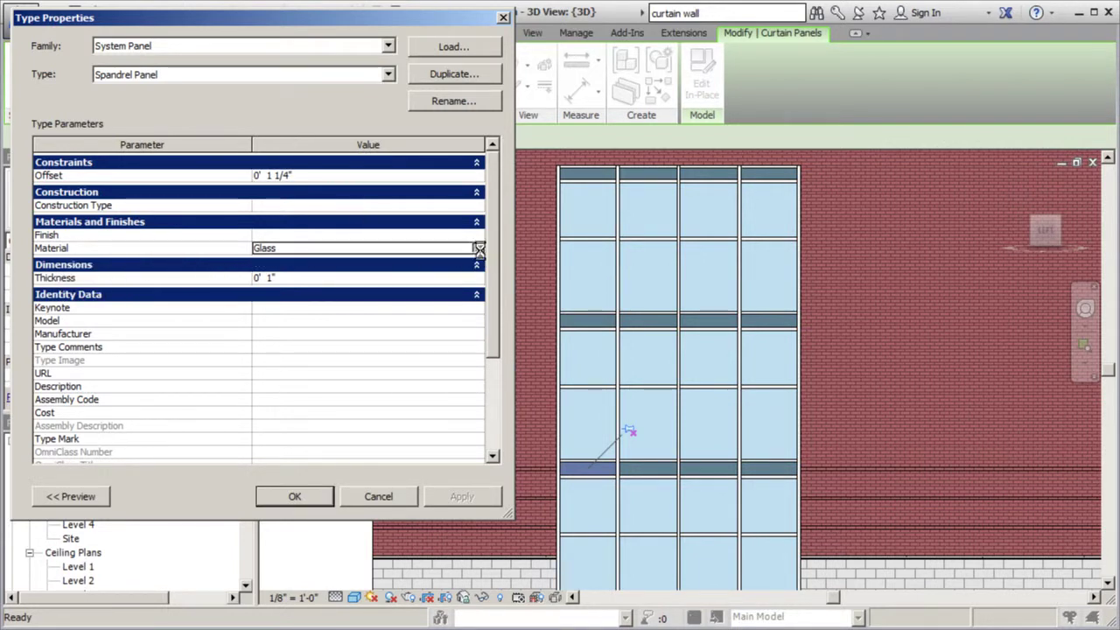
left_click(480, 250)
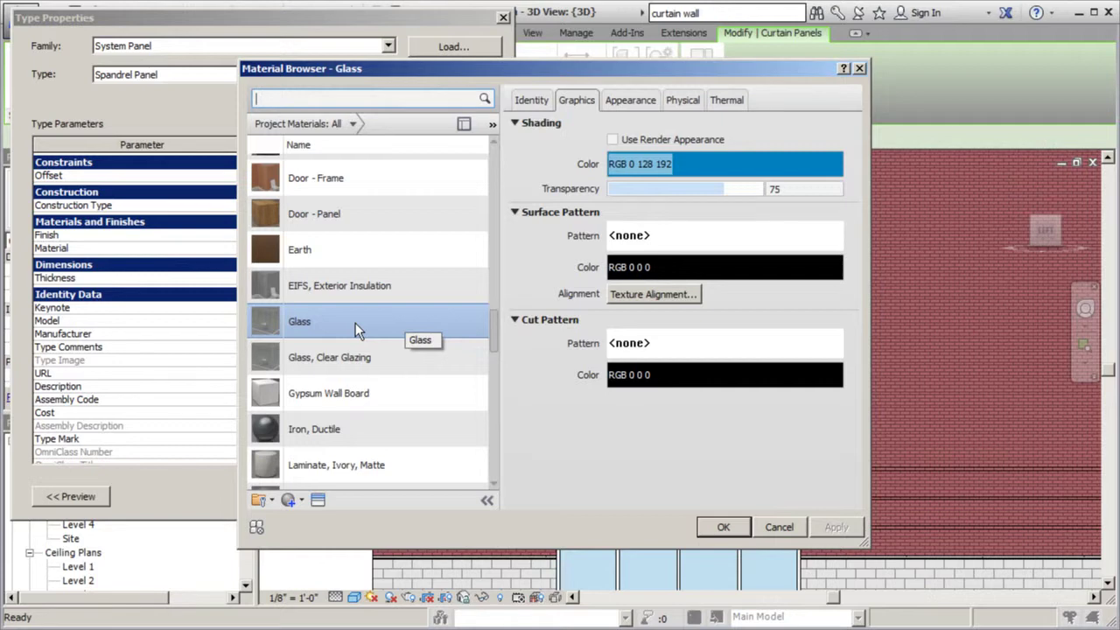
scroll(350, 433, "down", 1)
left_click(301, 501)
left_click(301, 532)
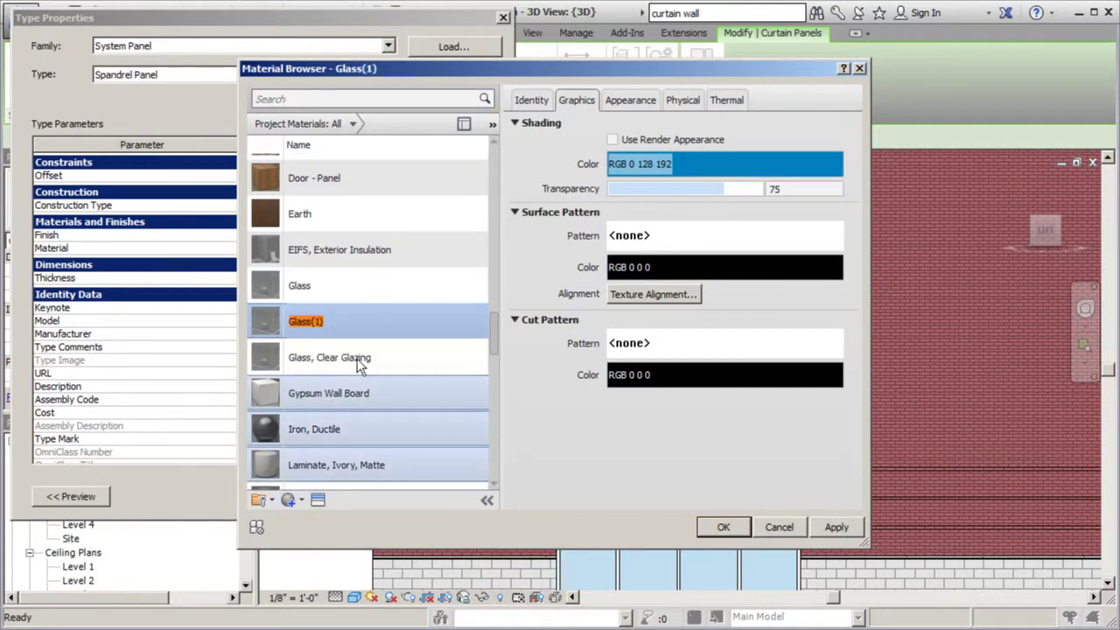
type("Spandrel Panel")
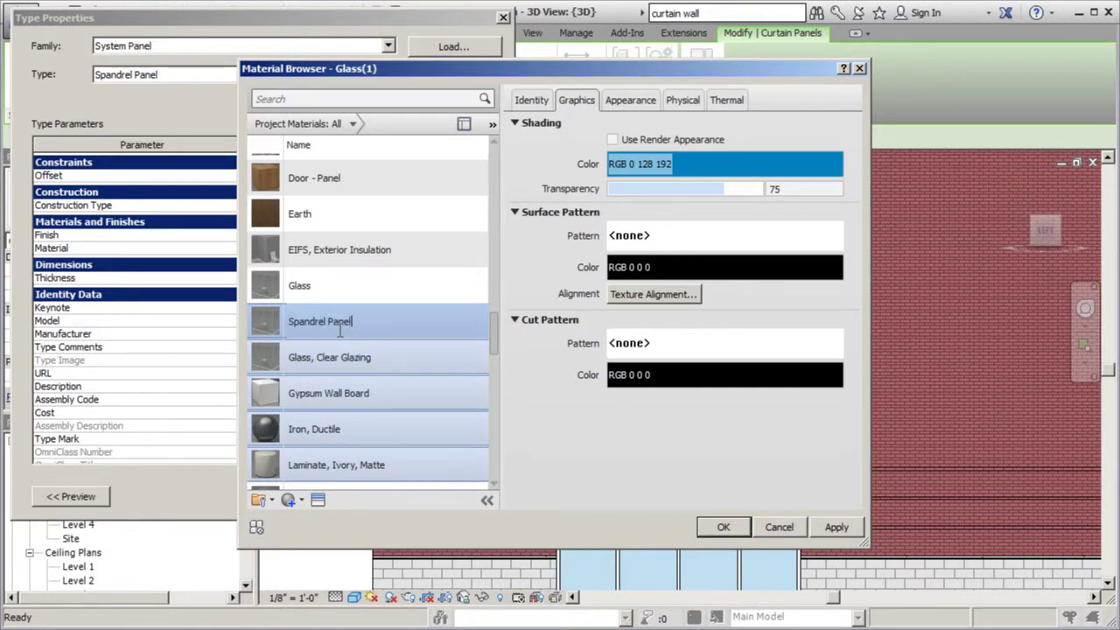
key("Return")
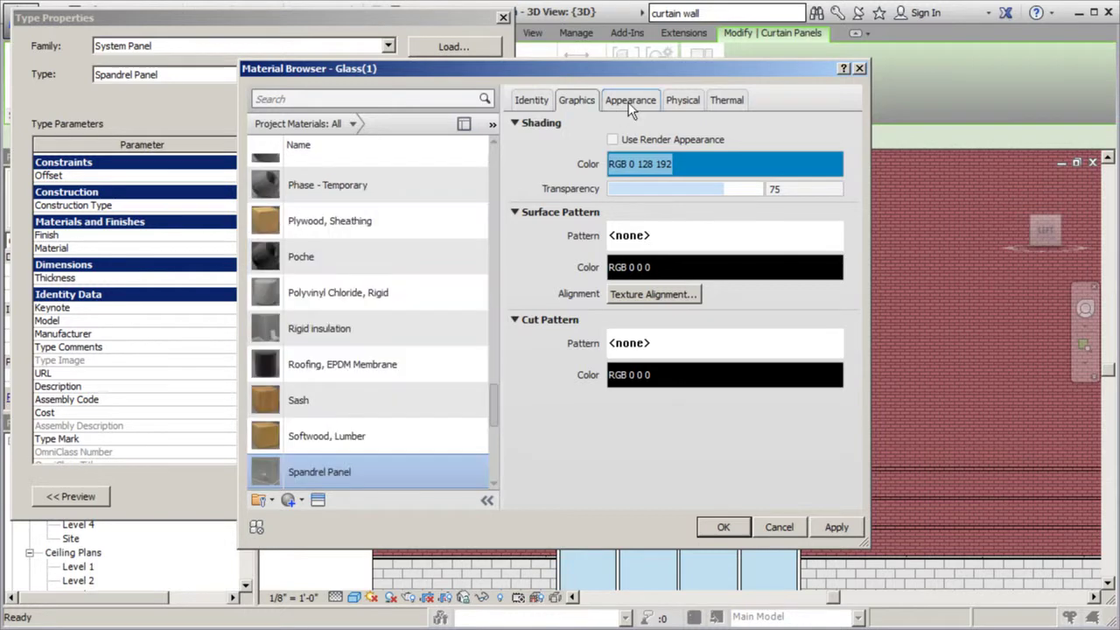
Step: Set the Spandrel Panel material's shading color to black, RGB 0 0 0
left_click(628, 103)
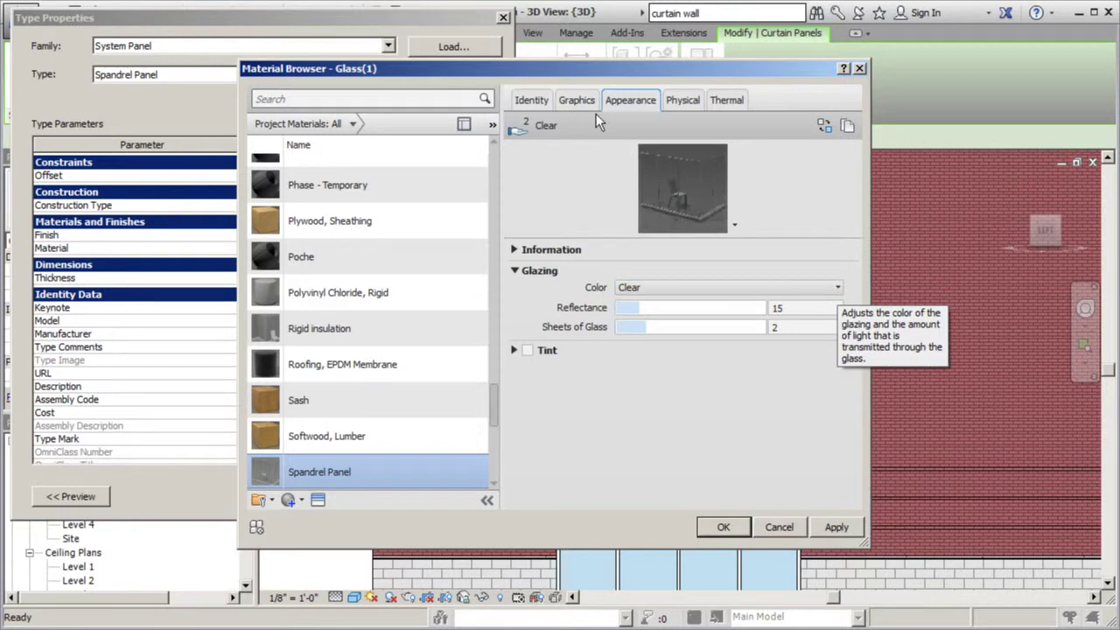
left_click(577, 100)
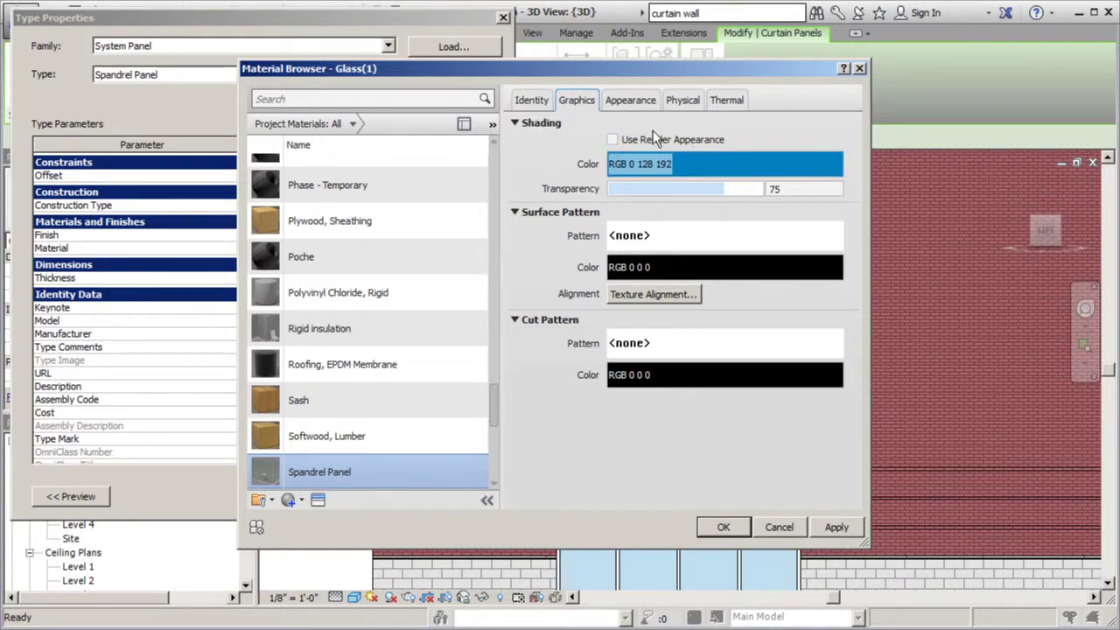
left_click(715, 172)
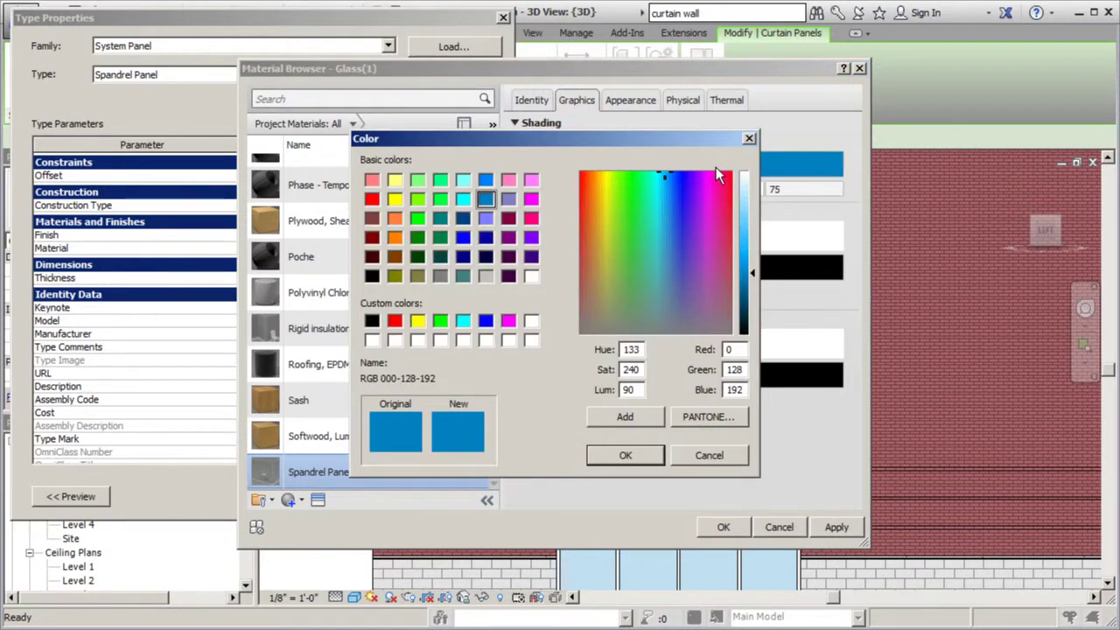
left_click(372, 275)
left_click(598, 457)
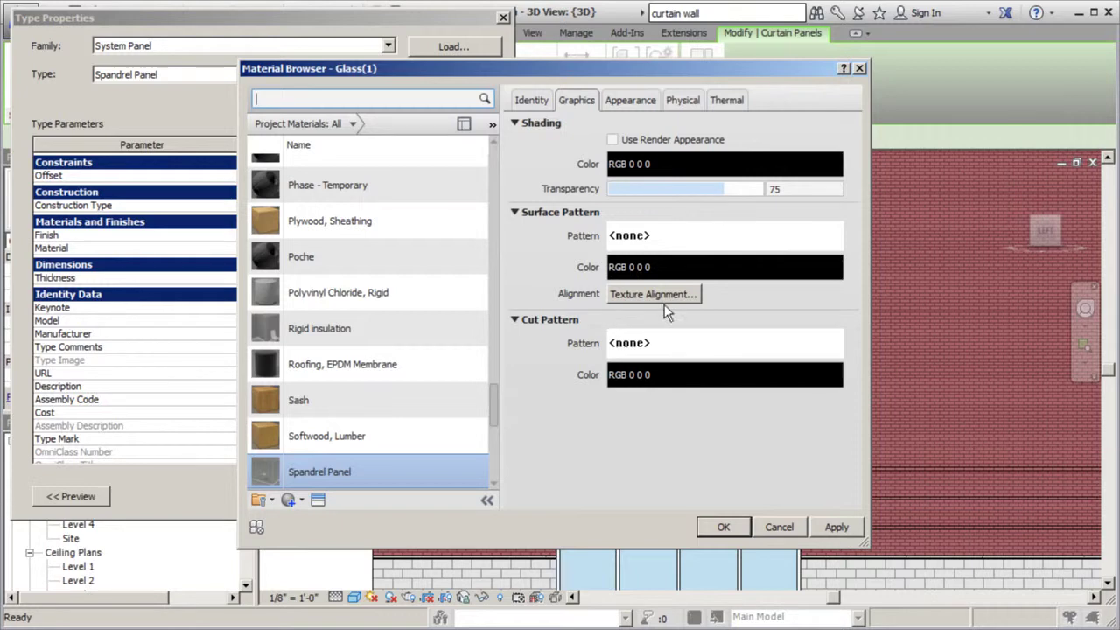
Step: Give the Spandrel Panel material a custom black glazing color, RGB 0 0 0, in its render appearance and assign it to the panel type
left_click(642, 106)
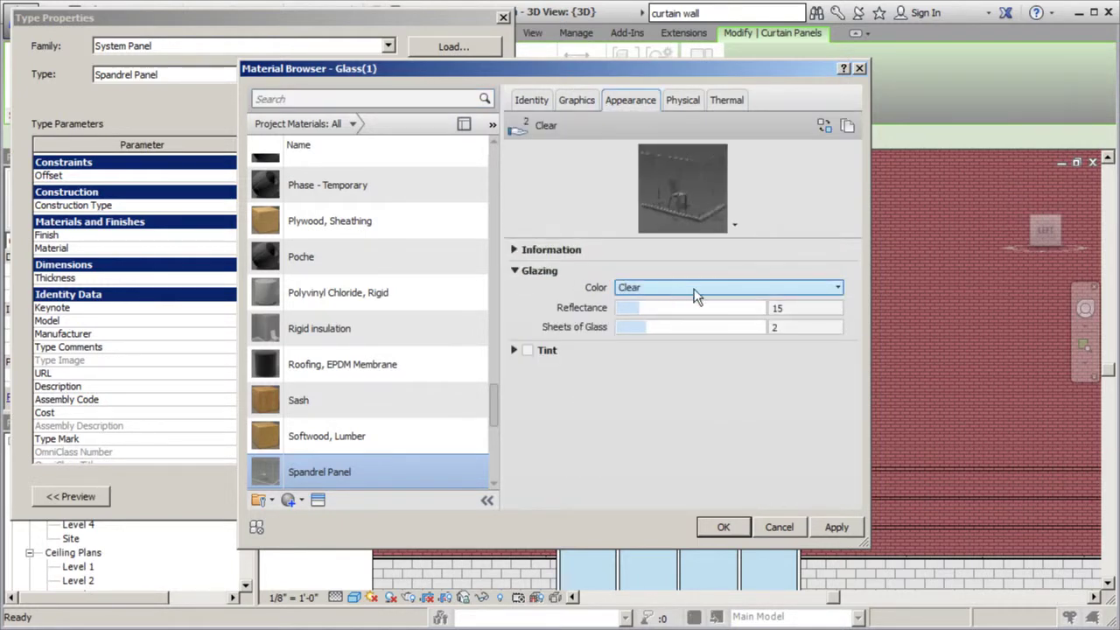
left_click(833, 287)
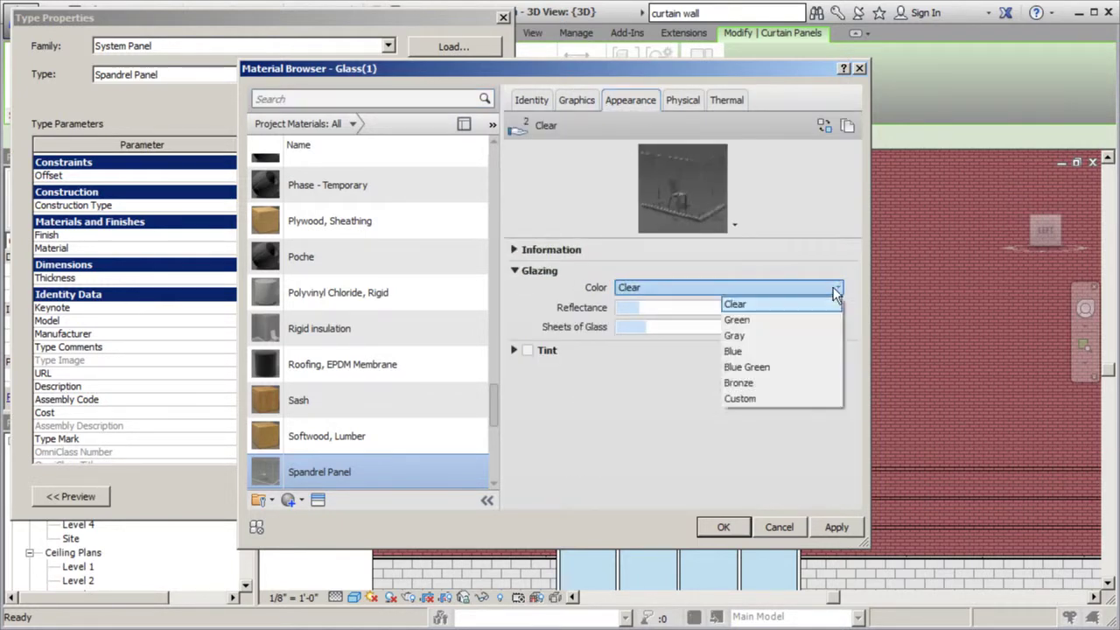
left_click(739, 399)
left_click(719, 308)
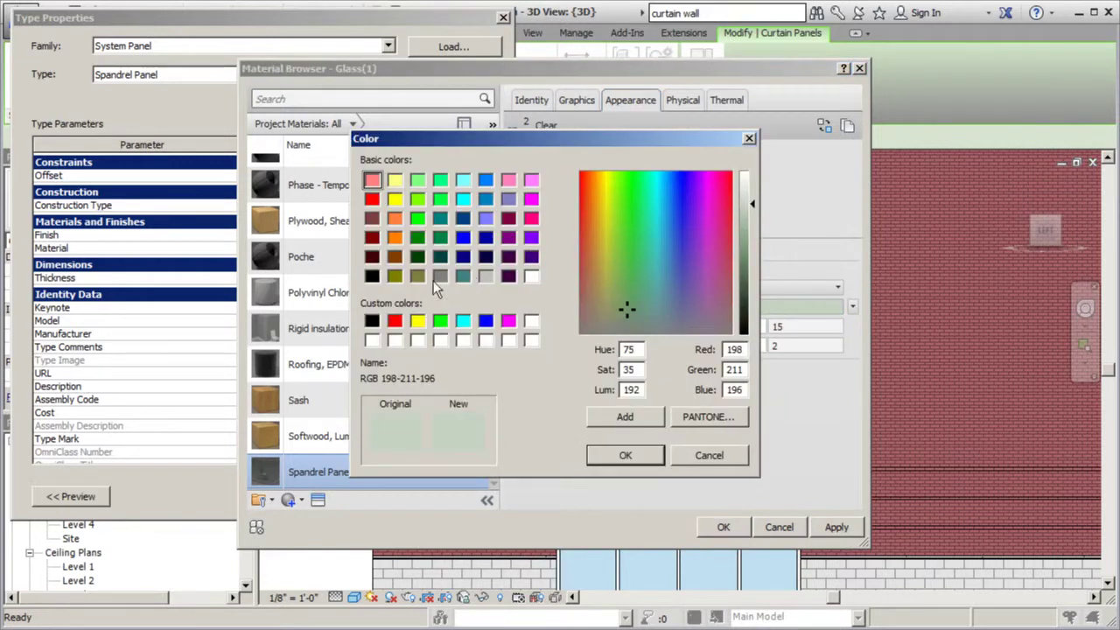
left_click(371, 275)
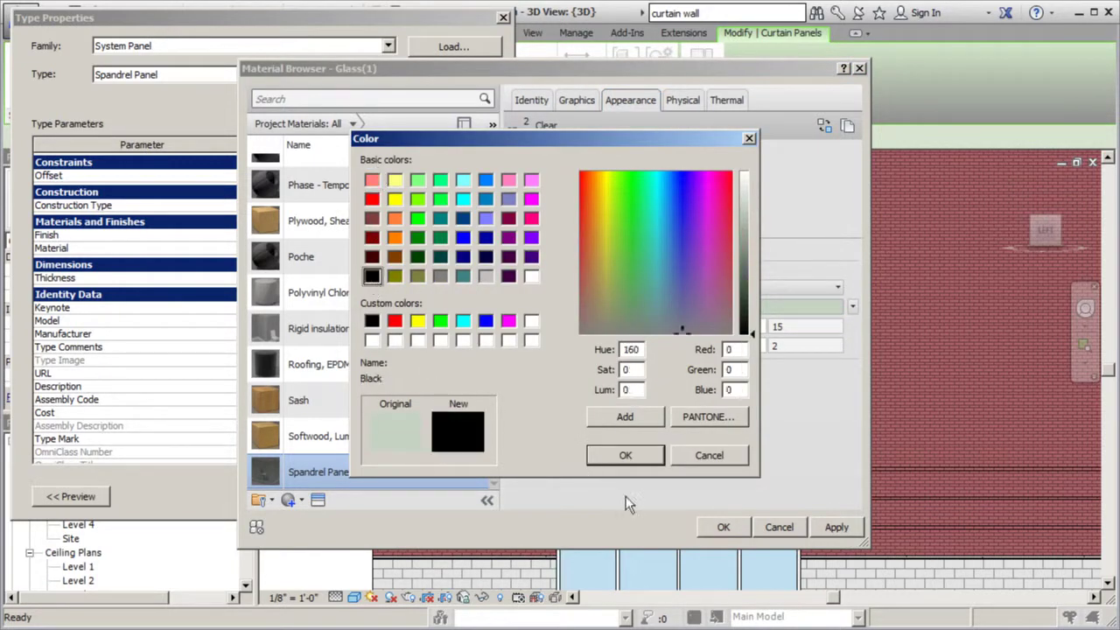
left_click(624, 454)
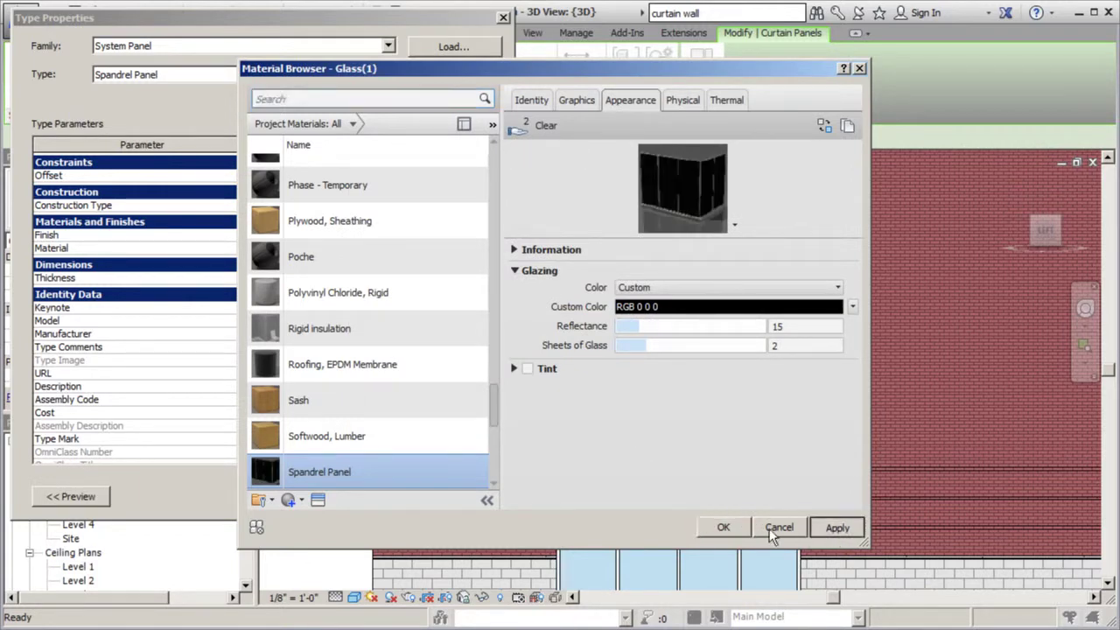
left_click(730, 528)
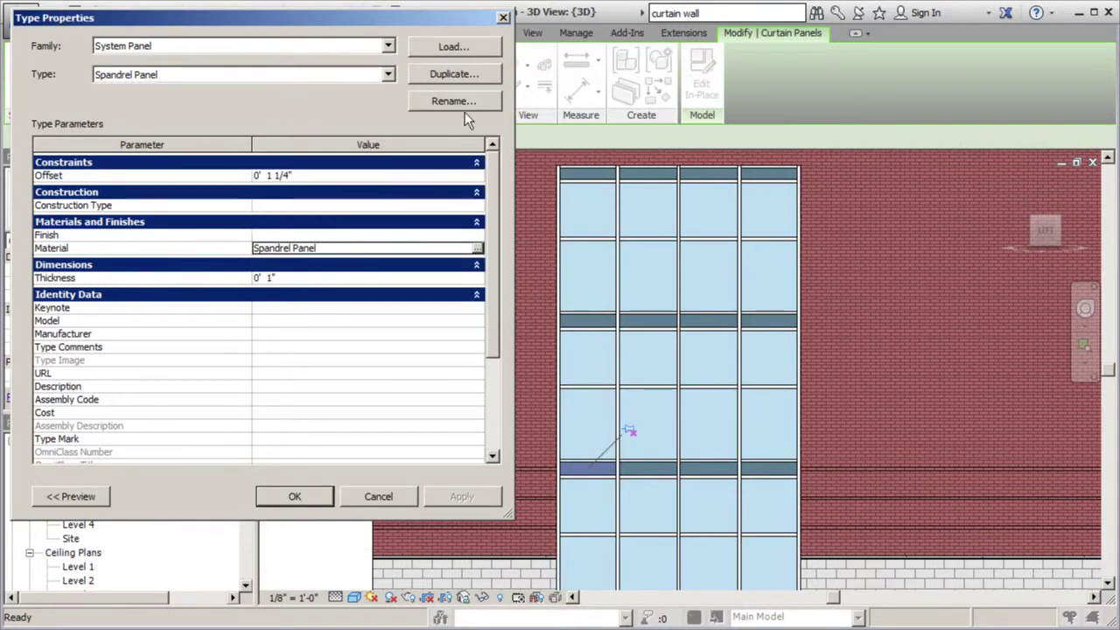
Step: Check the Spandrel Panel material's graphics settings and apply the new panel type to the unpinned panel
left_click(477, 248)
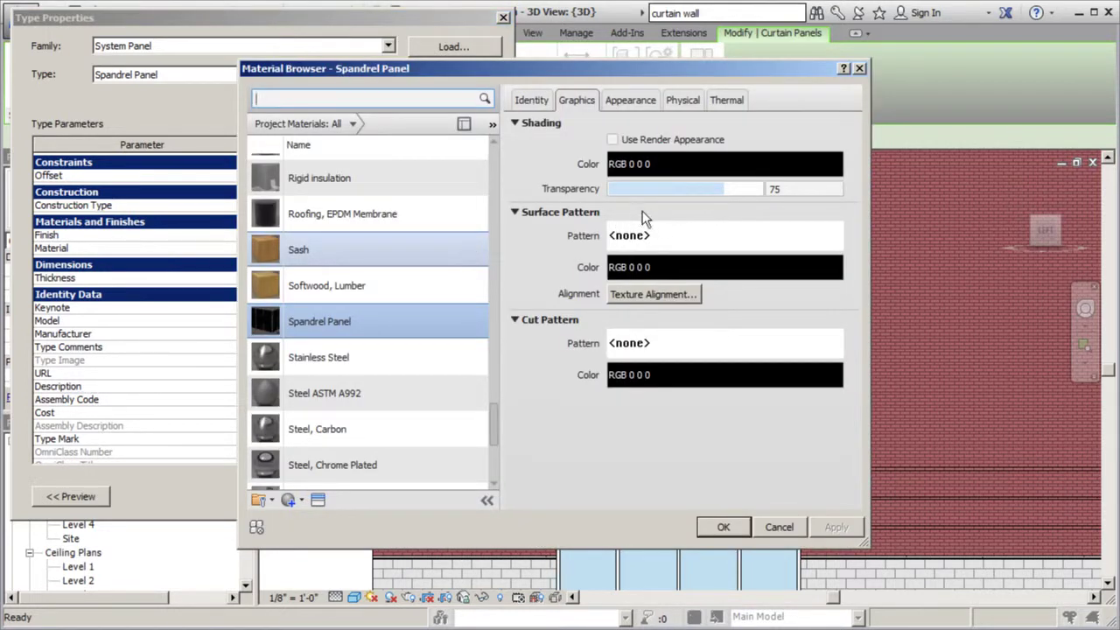
left_click(860, 70)
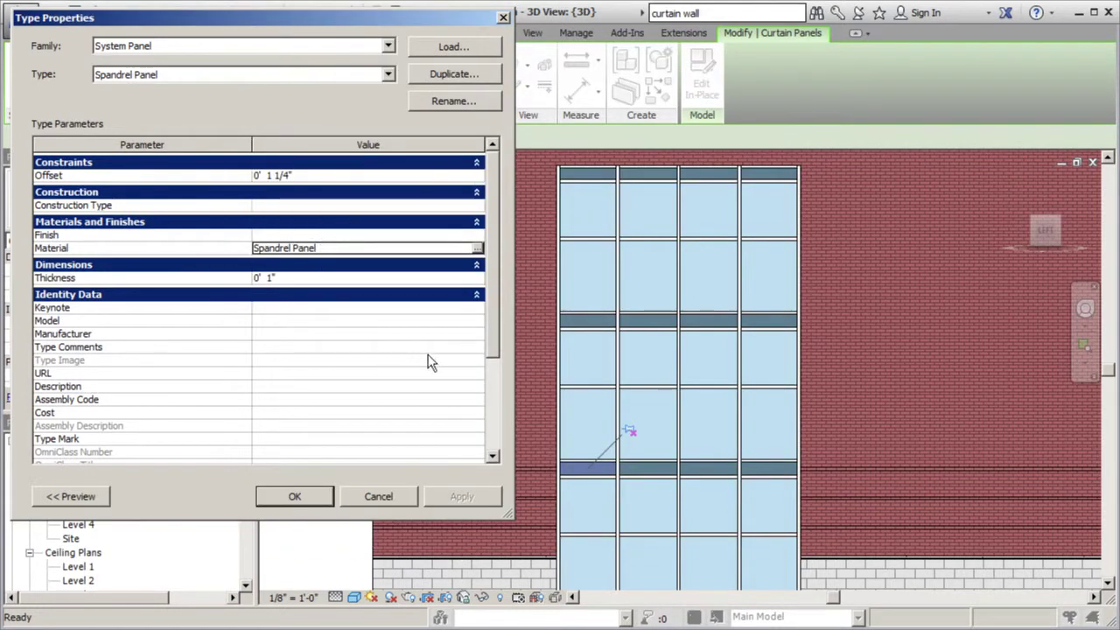
left_click(299, 495)
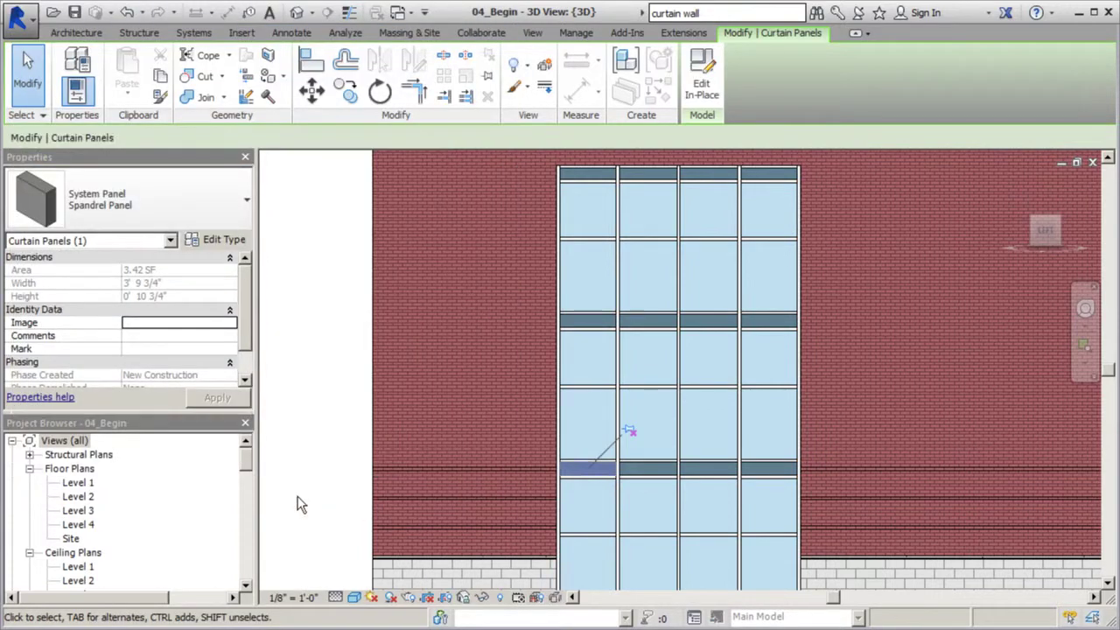
Step: Examine the new spandrel panel up close from an angled 3D view to judge how well it hides the slab
left_click(319, 374)
scroll(531, 381, "down", 2)
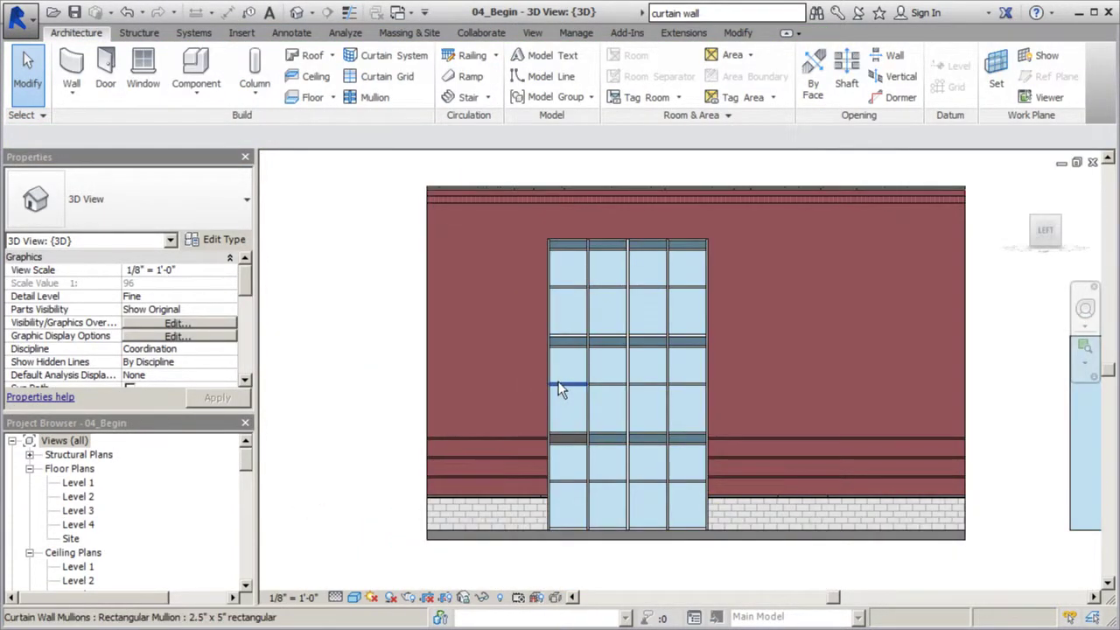
middle_click_drag(572, 394, 500, 432, "shift")
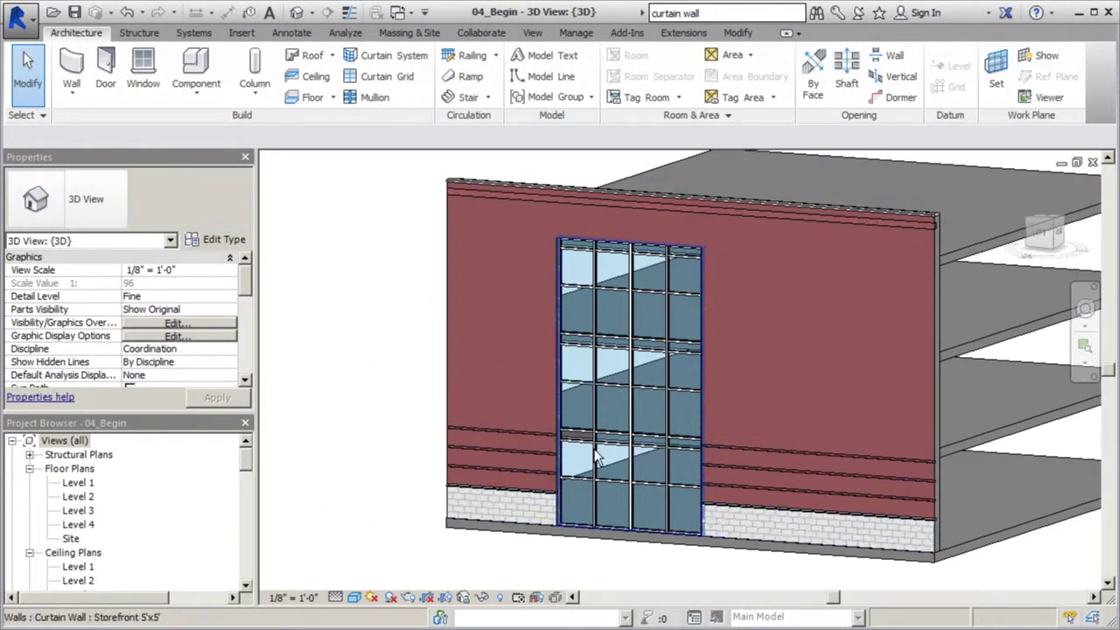
scroll(591, 441, "up", 3)
scroll(592, 442, "up", 4)
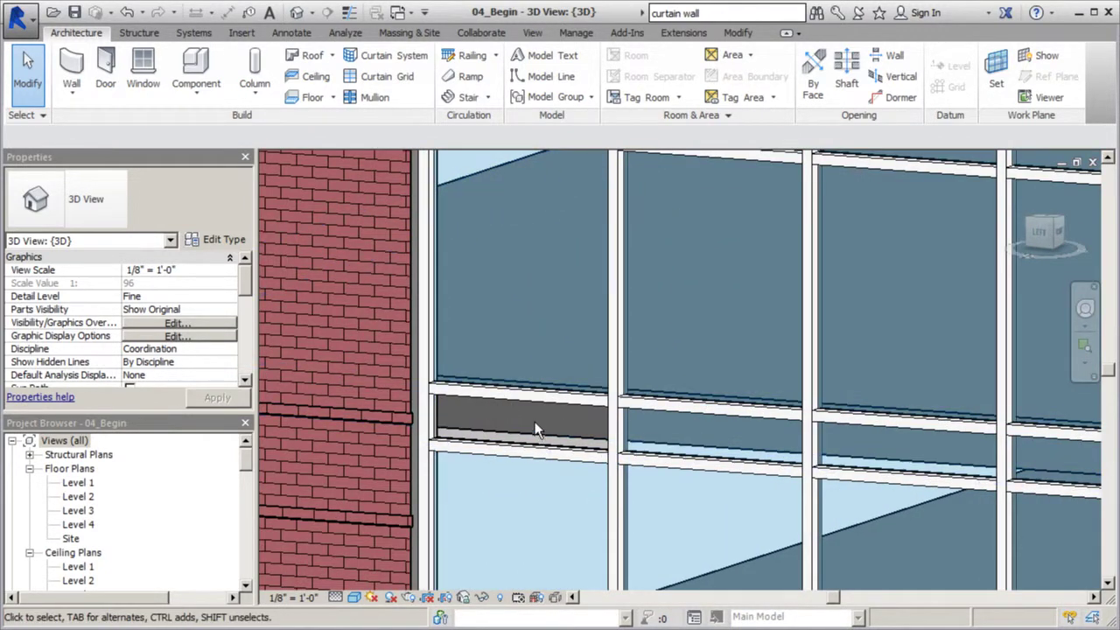
middle_click_drag(535, 421, 527, 455, "shift")
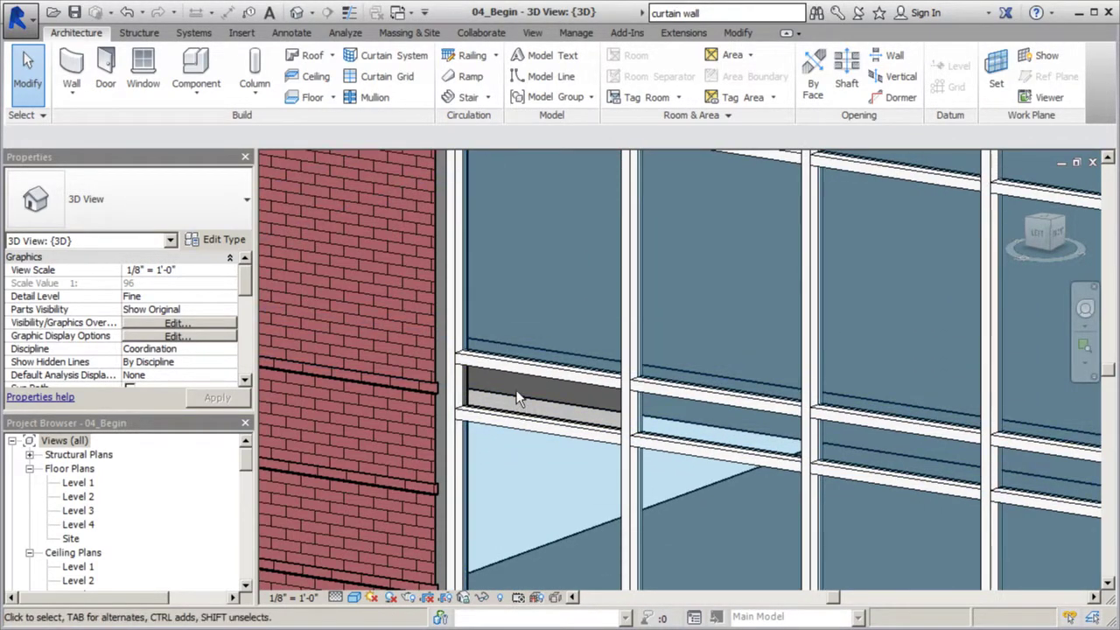
Step: Set the shading transparency of the spandrel panel's material to 0 and apply it to the panel type
key("Tab")
key("Tab")
left_click(500, 418)
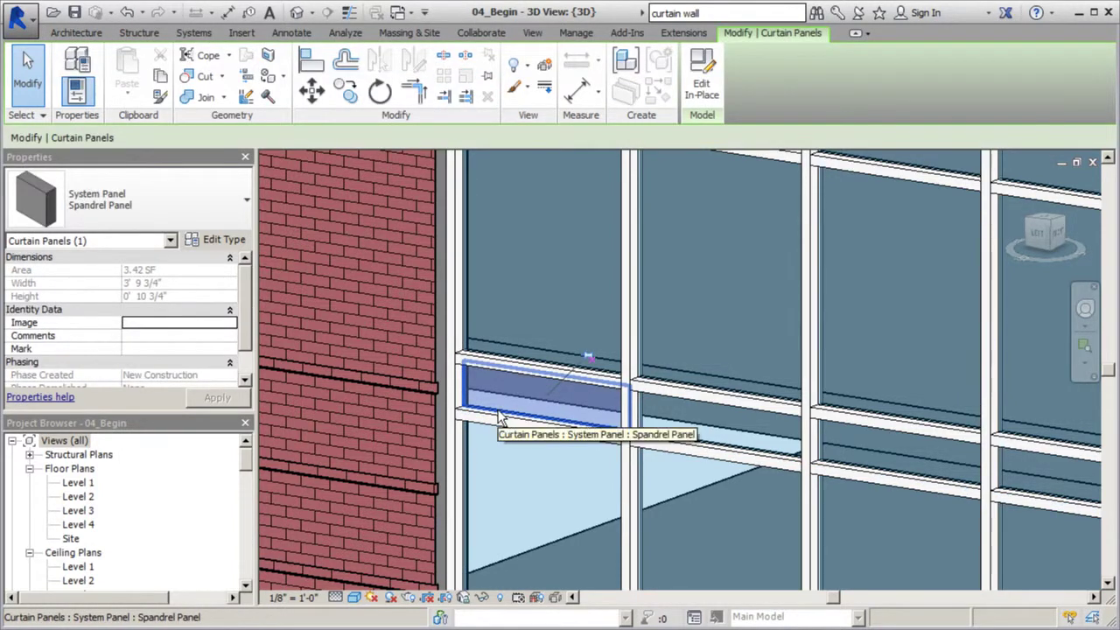
left_click(224, 240)
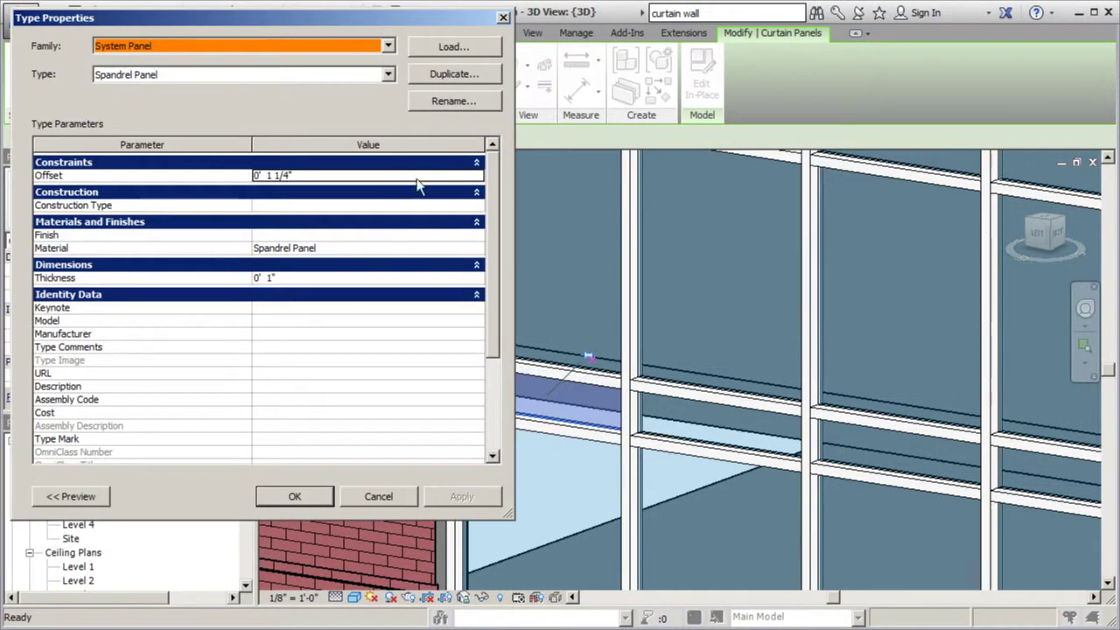
left_click(479, 252)
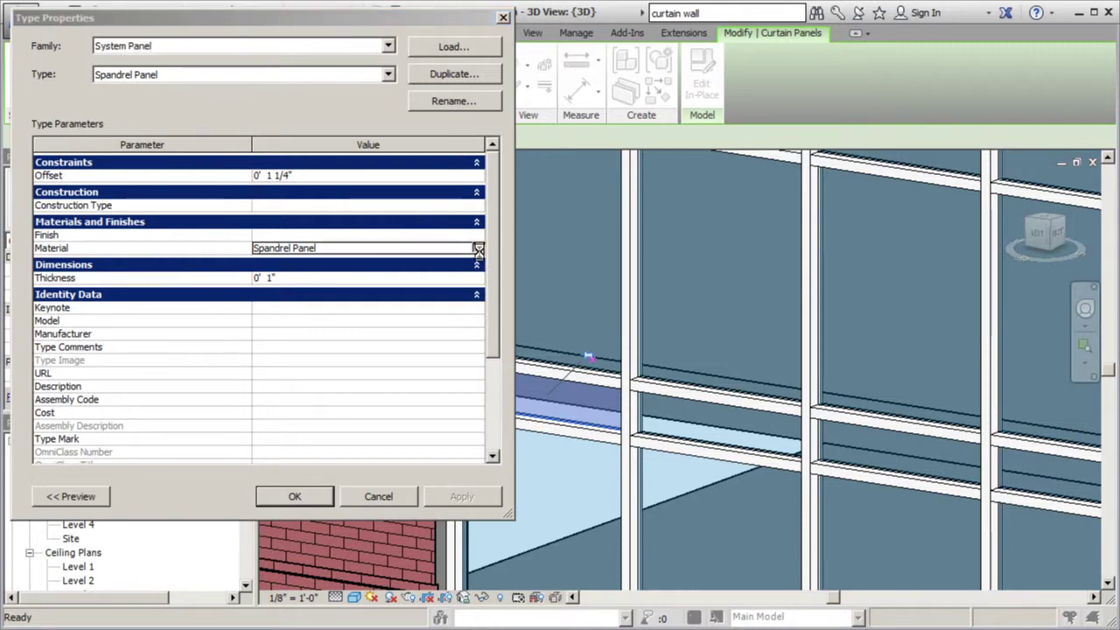
left_click(480, 251)
left_click(785, 191)
left_click_drag(722, 197, 591, 200)
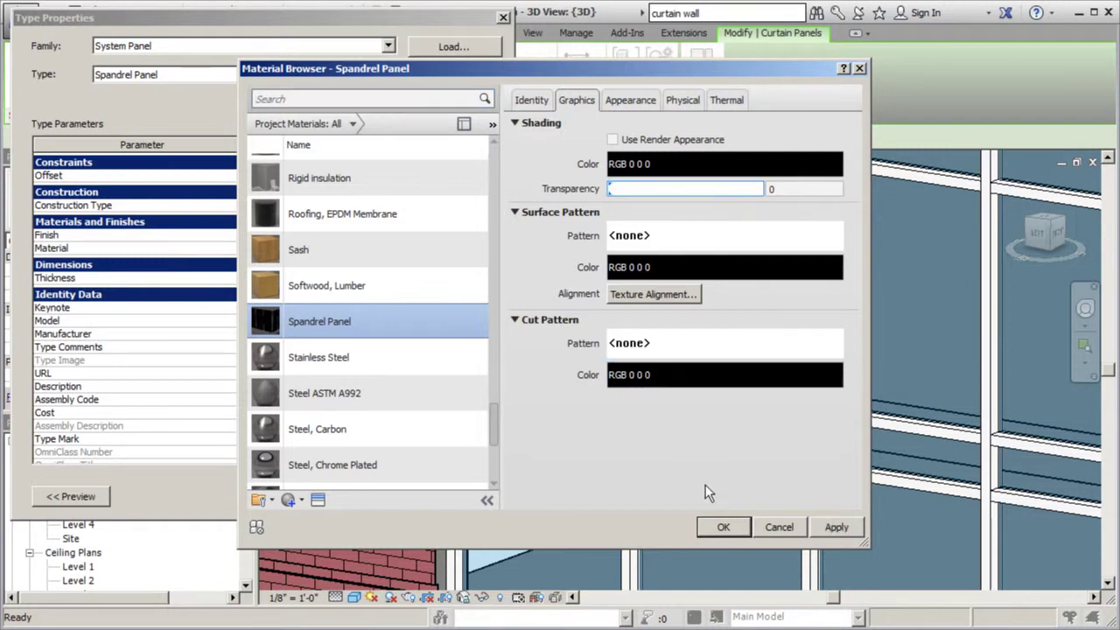
left_click(821, 530)
left_click(726, 525)
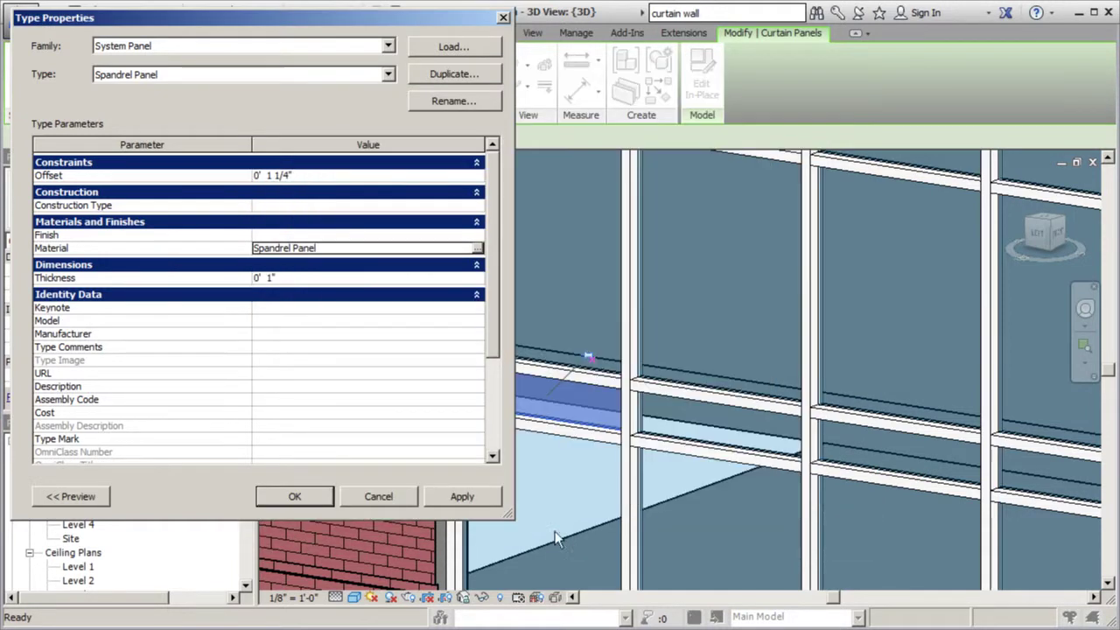
left_click(454, 500)
left_click(308, 492)
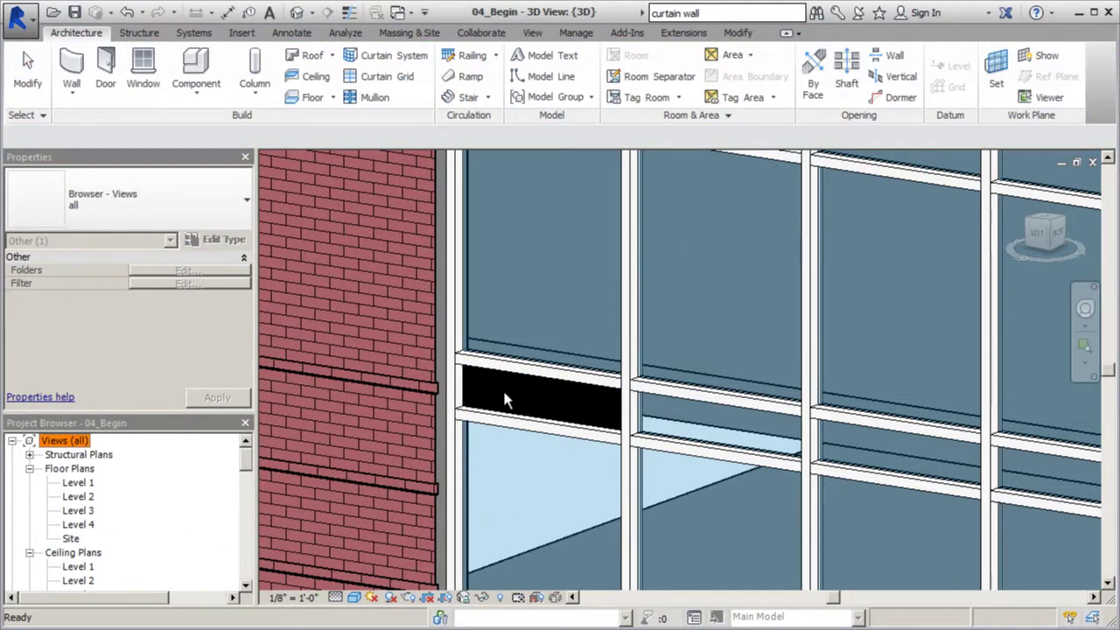
Step: Unpin the glazed panel beside the black spandrel panel in the same slab band and change it to the Spandrel Panel type
scroll(400, 350, "down", 2)
left_click(524, 398)
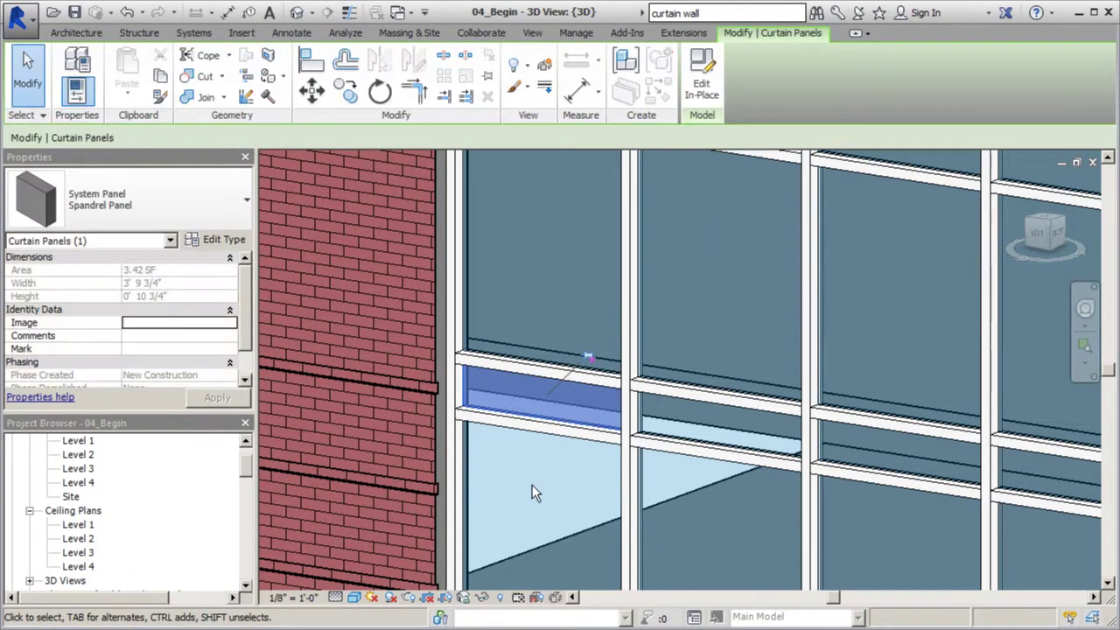
key("Escape")
mouse_move(533, 495)
middle_mouse_down("shift")
mouse_move(519, 414)
mouse_move(540, 482)
middle_mouse_up("shift")
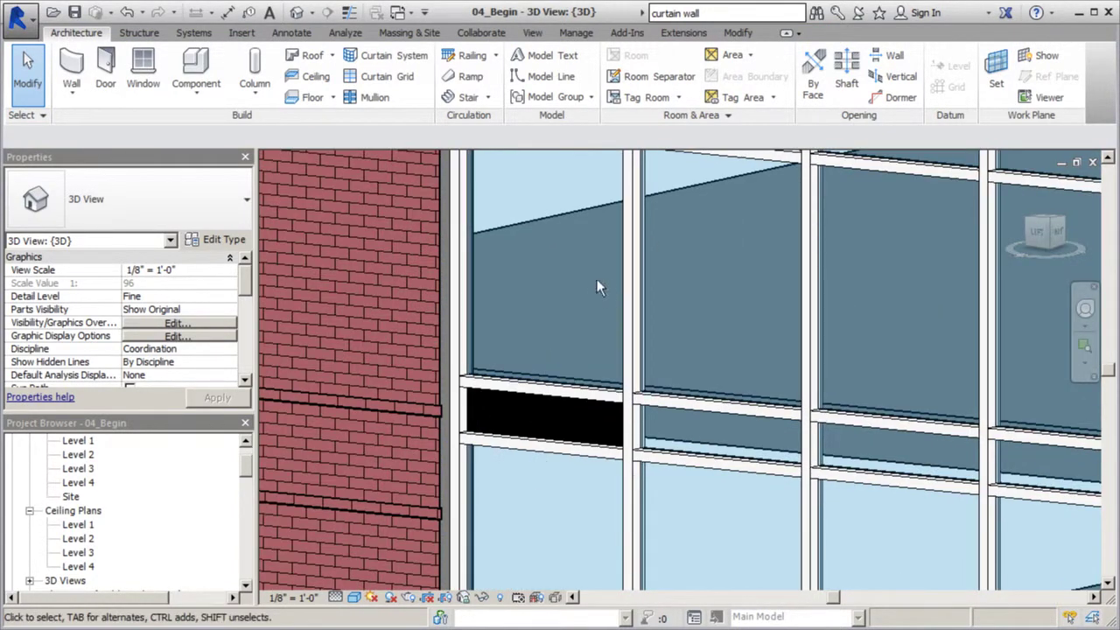
scroll(448, 374, "down", 2)
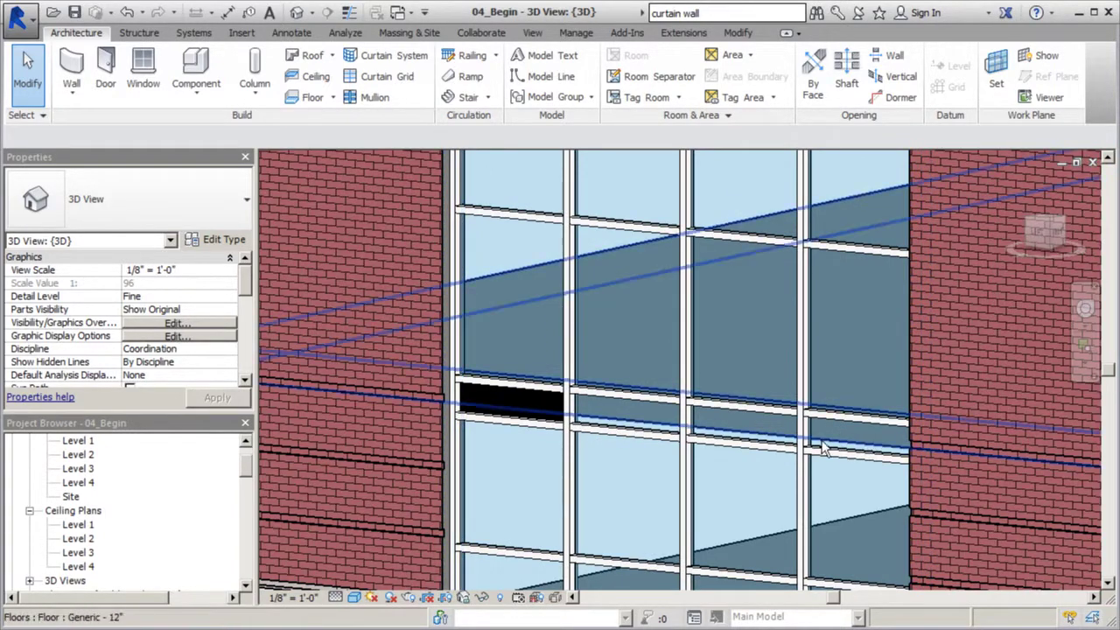
middle_click_drag(823, 448, 479, 424, "shift")
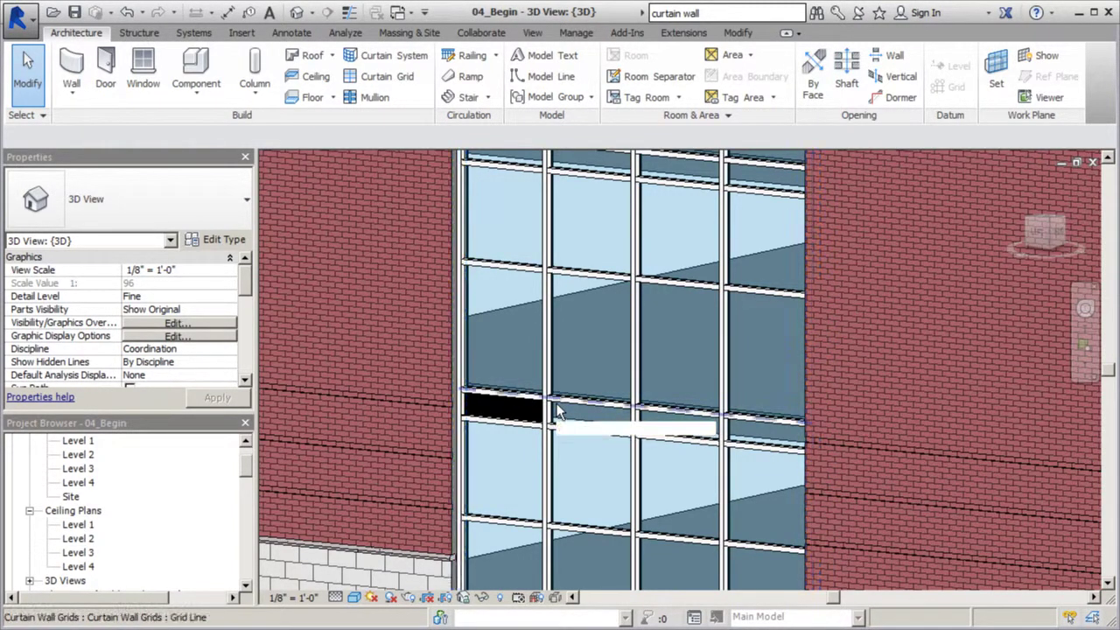
left_click(560, 406)
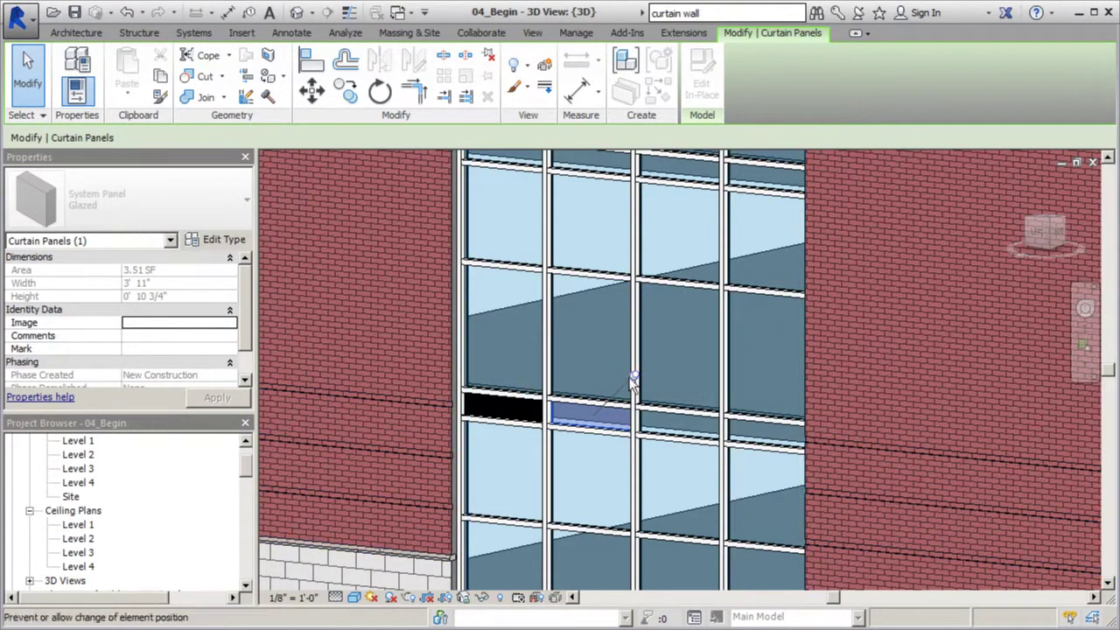
left_click(246, 200)
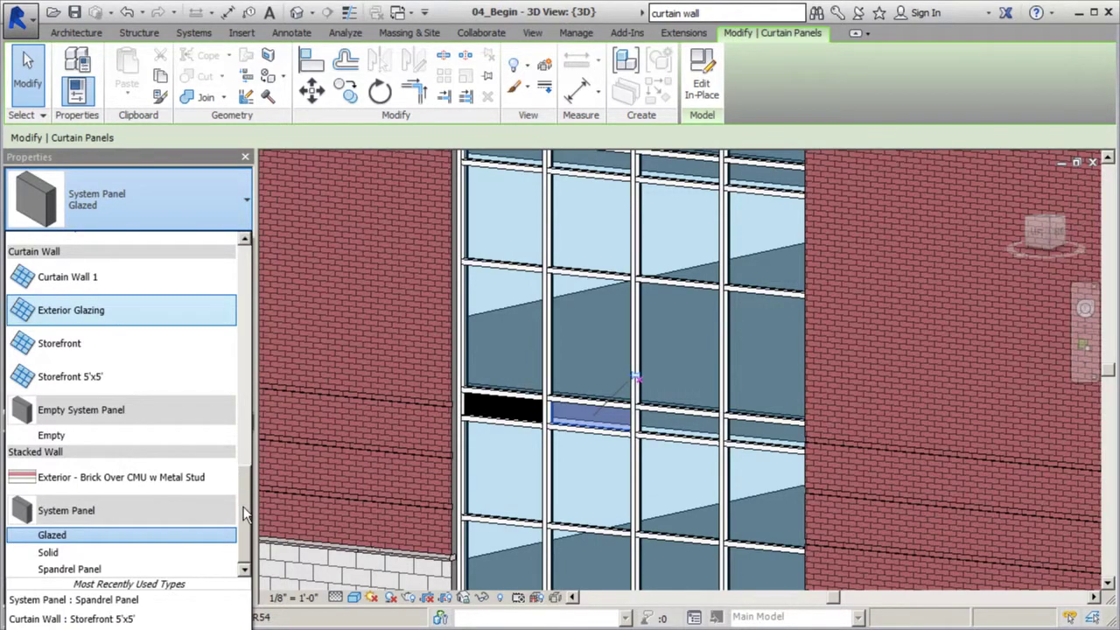
left_click(92, 570)
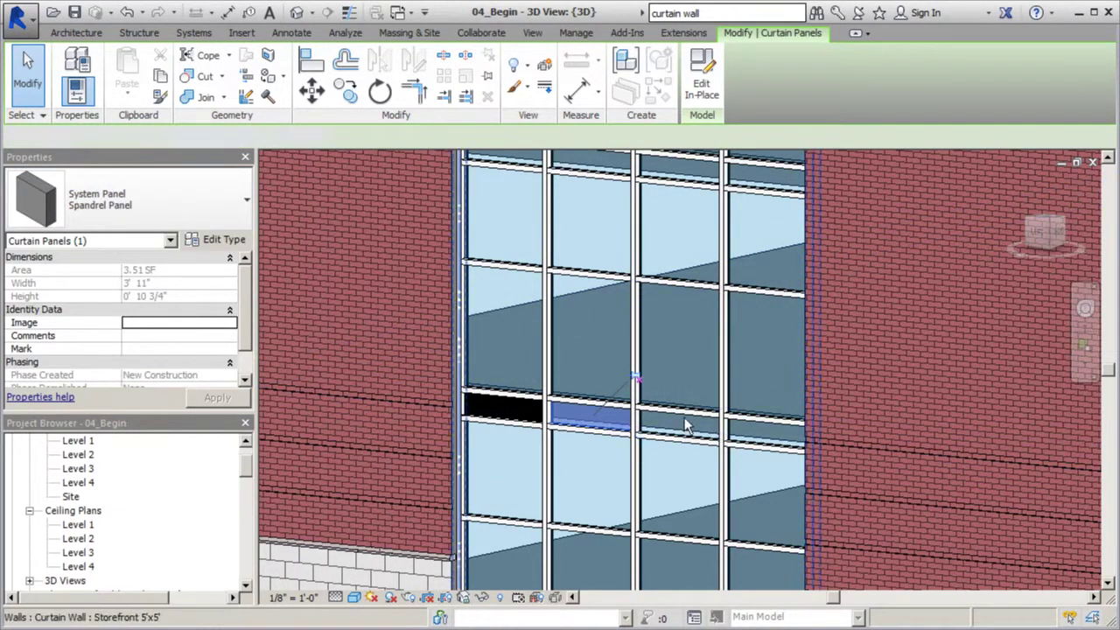
Step: Select the third glazed panel in the same slab band instead of the whole curtain wall
left_click(684, 418)
key("Tab")
key("Tab")
key("Tab")
key("Tab")
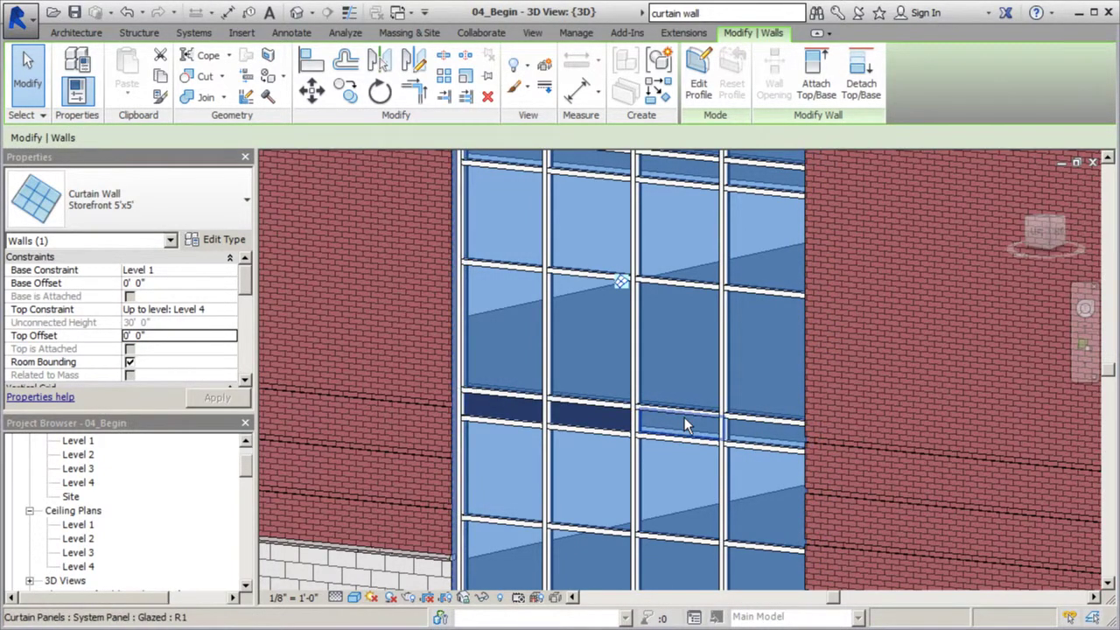
left_click(684, 417)
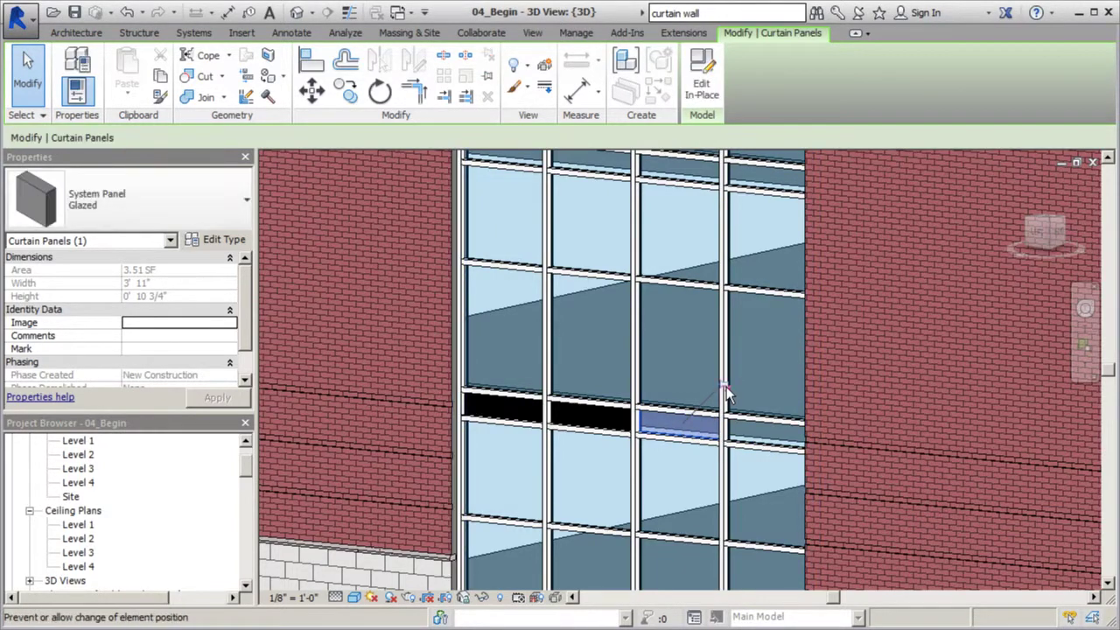
Step: Change the third panel in the narrow band above the lowest glazing from Glazed to the Spandrel Panel type
left_click(247, 201)
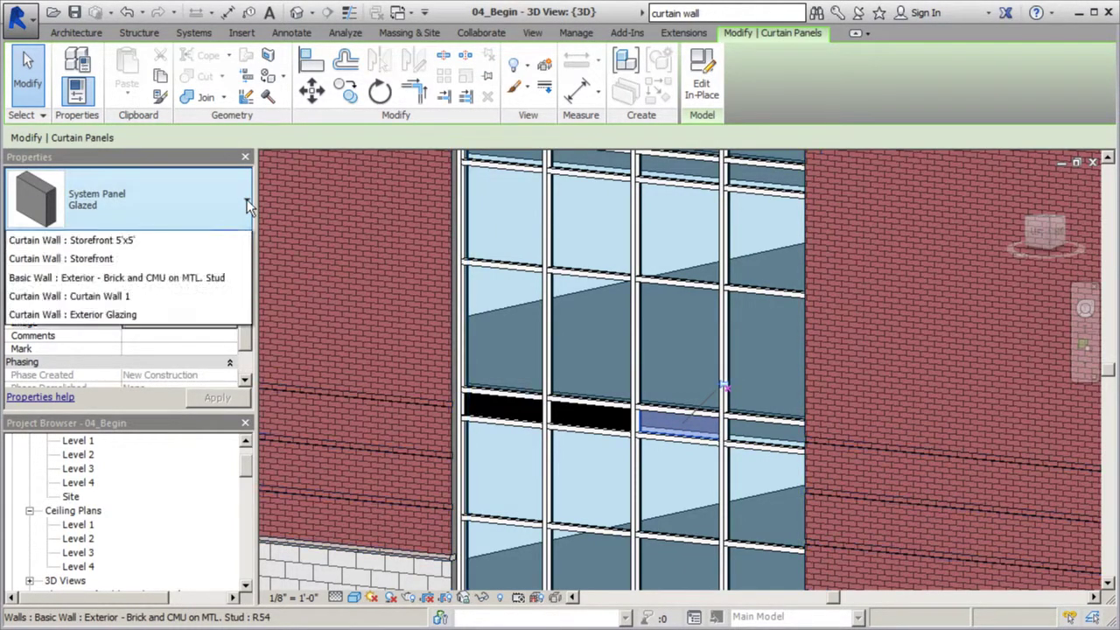
left_click(124, 573)
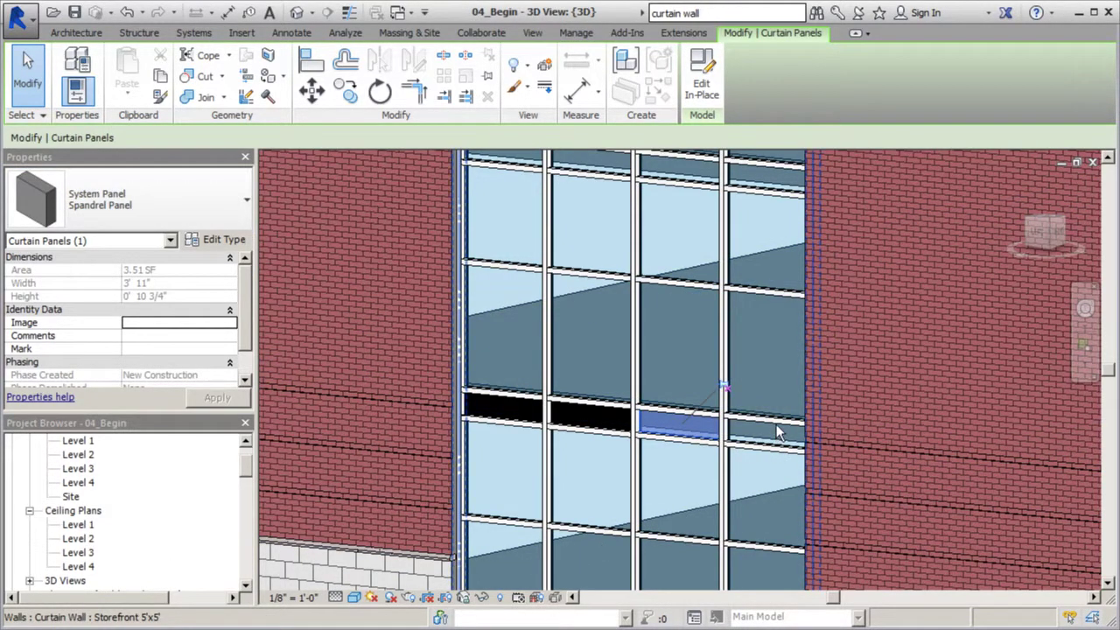
key("Escape")
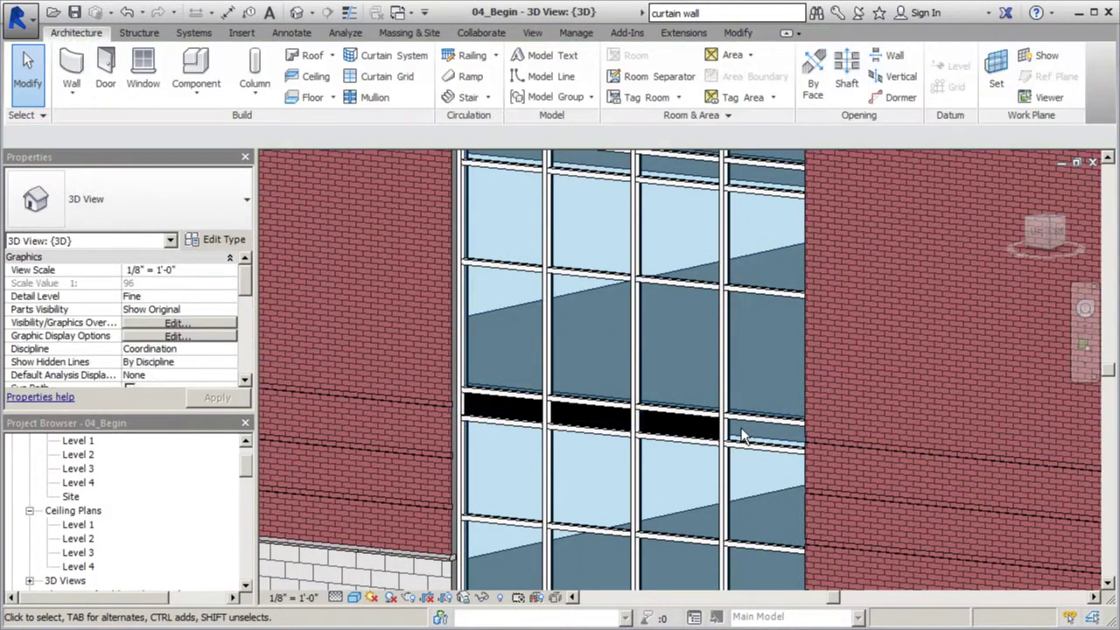
Step: Unpin the last glazed panel in the same narrow band and change its type to Spandrel Panel
key("Tab")
key("Tab")
key("Tab")
key("Tab")
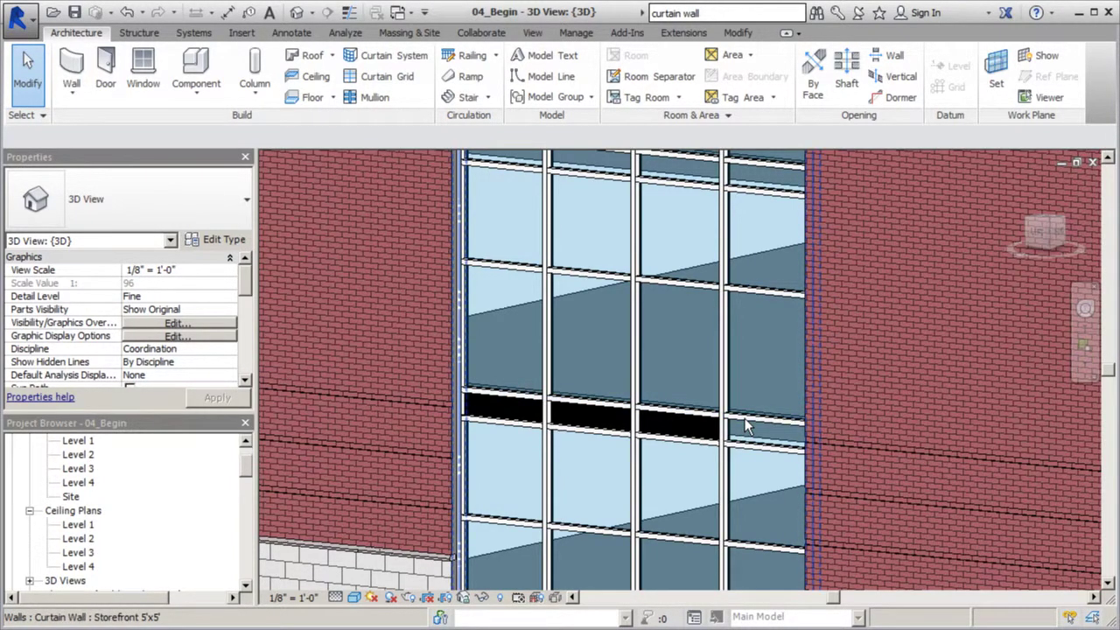
key("Tab")
key("Tab")
key("Tab")
key("Tab")
key("Tab")
left_click(752, 444)
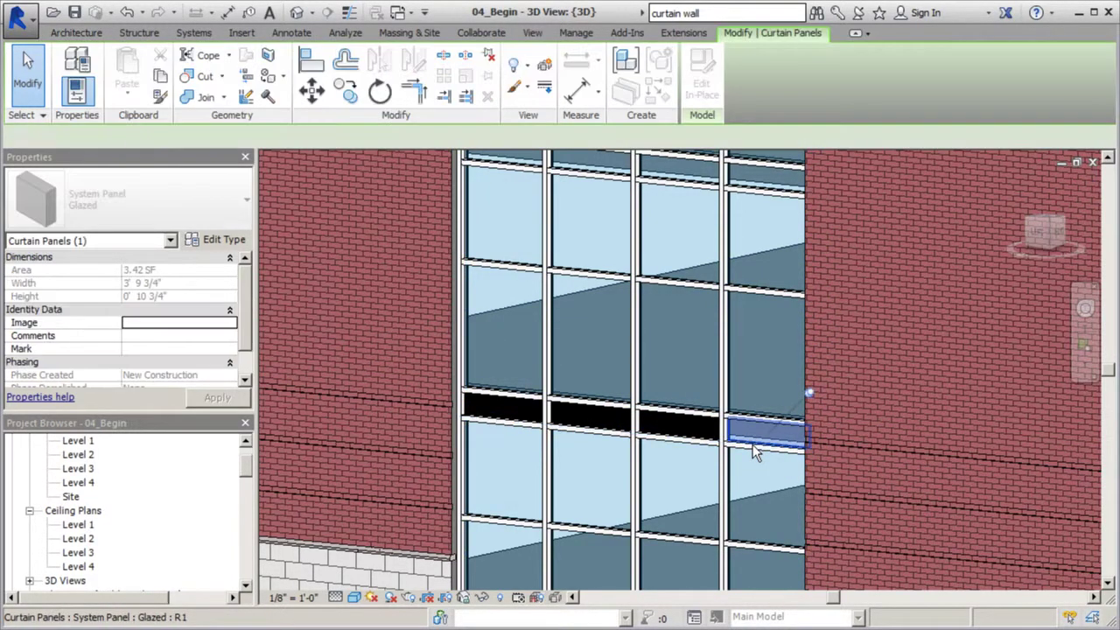
left_click(809, 394)
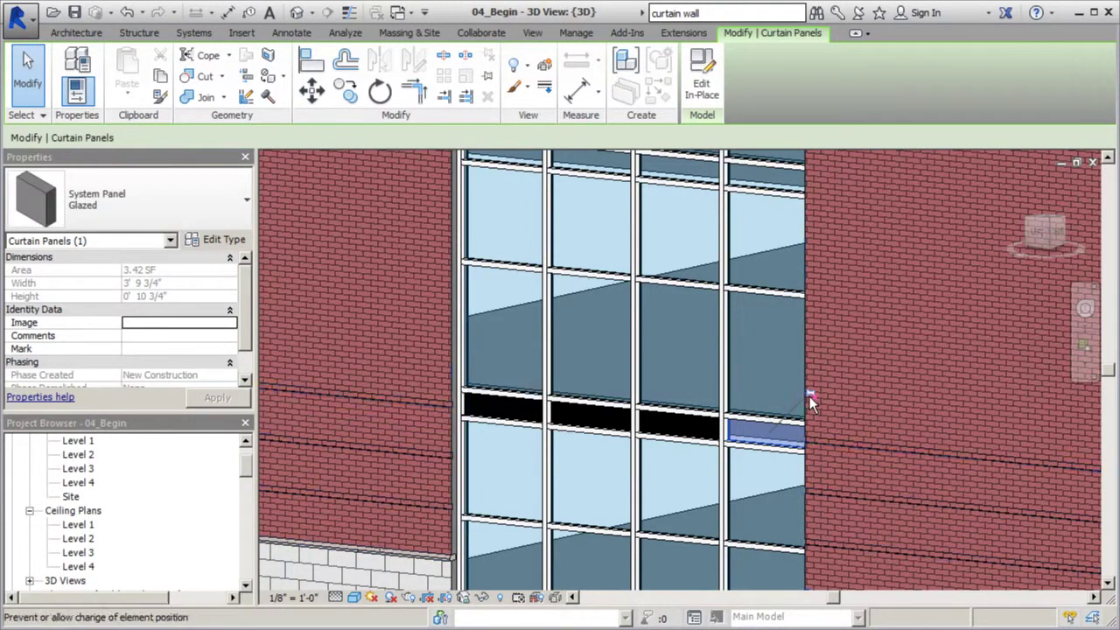
left_click(247, 207)
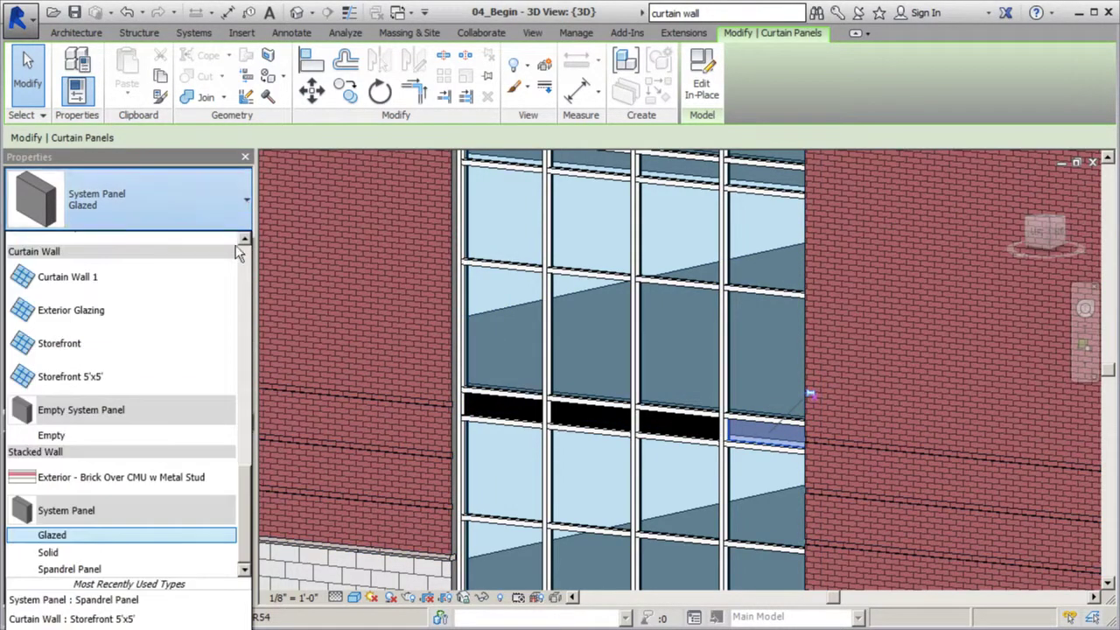
left_click(69, 569)
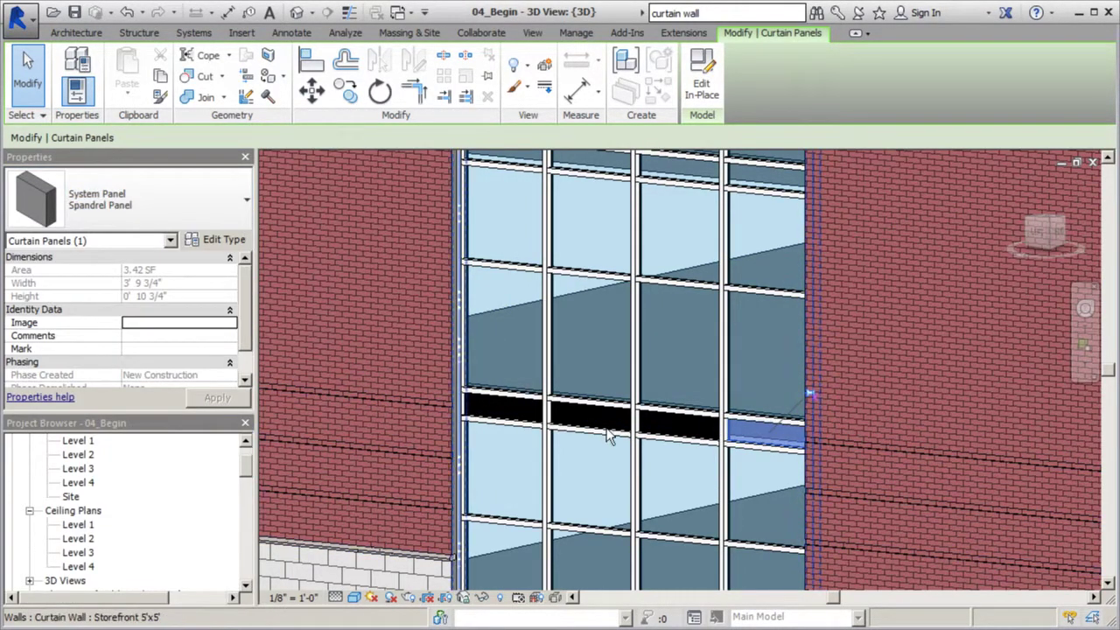
key("Escape")
Step: Review the type properties of the Storefront 5'x5' curtain wall and close them without changes
scroll(579, 374, "down", 5)
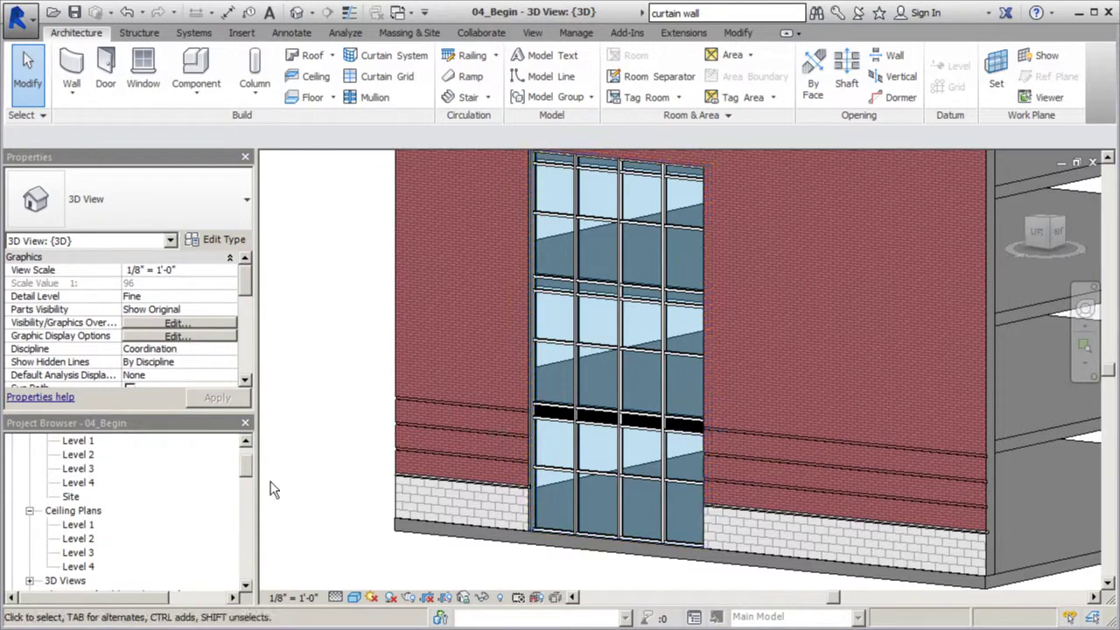
left_click(636, 170)
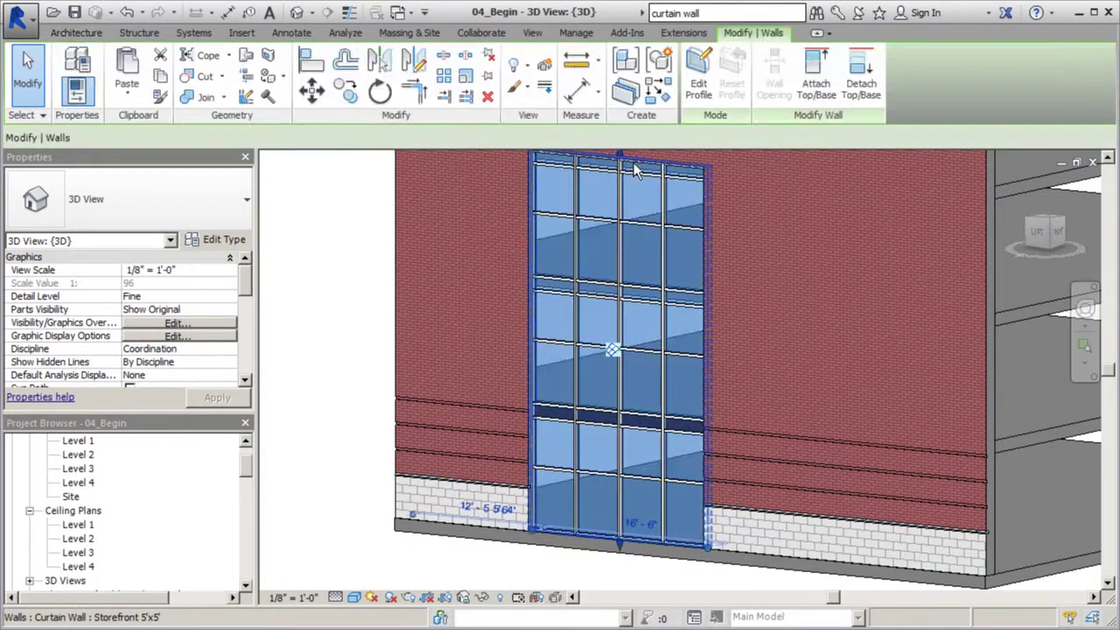
left_click(220, 239)
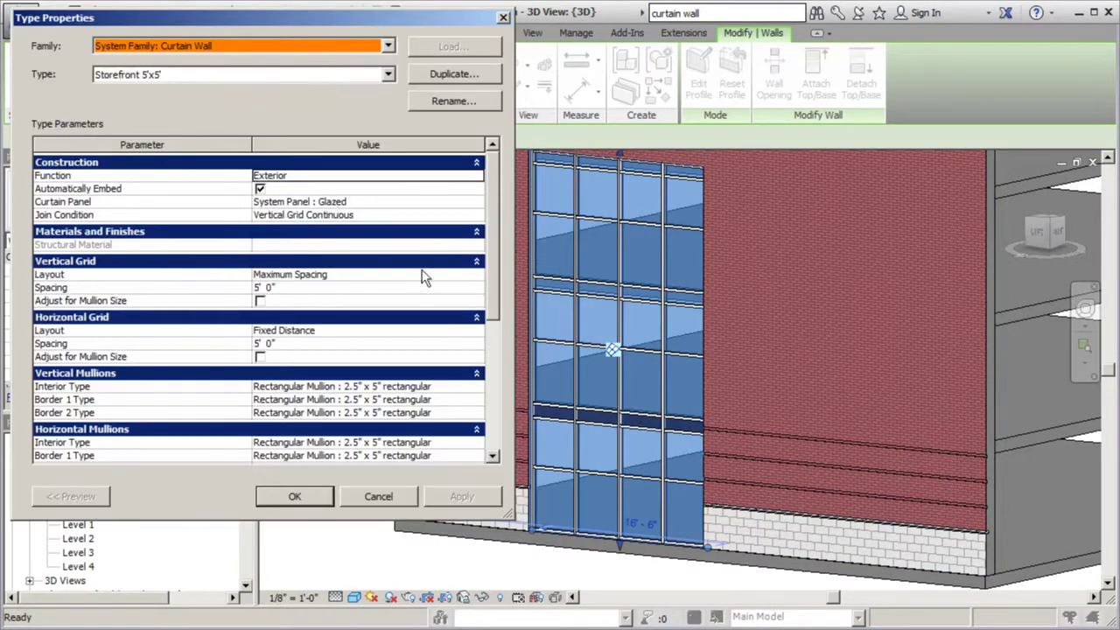
mouse_move(492, 211)
left_mouse_down()
mouse_move(493, 376)
mouse_move(483, 221)
left_mouse_up()
left_click(504, 18)
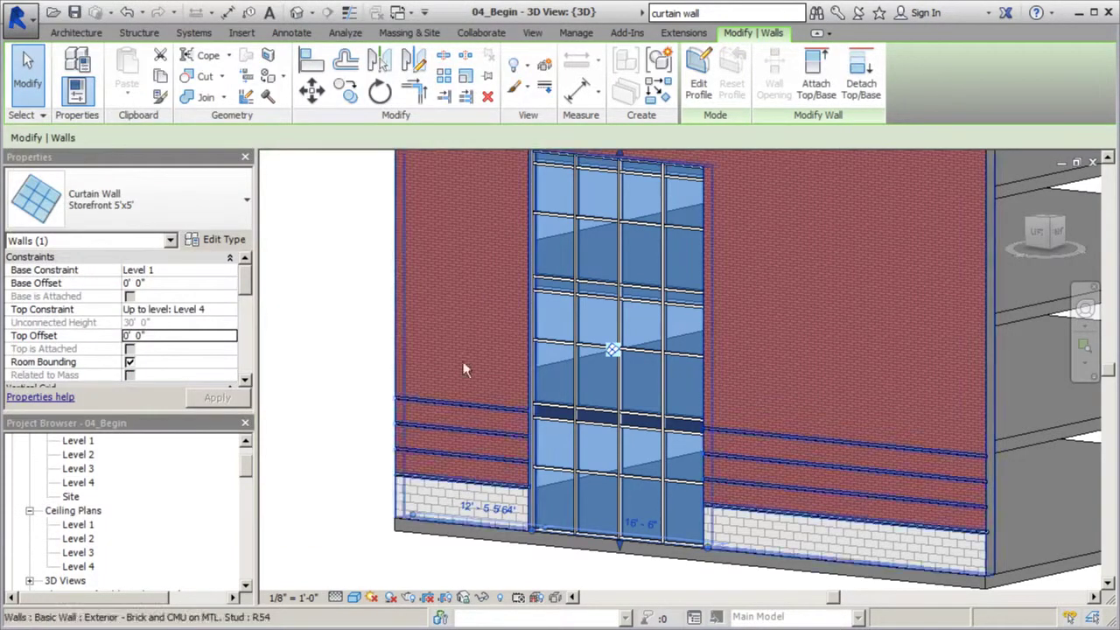
left_click(303, 413)
Step: In the Spandrel Panel type's material appearance, set the glazing's Sheets of Glass to 1 and apply it to the type
scroll(498, 416, "up", 4)
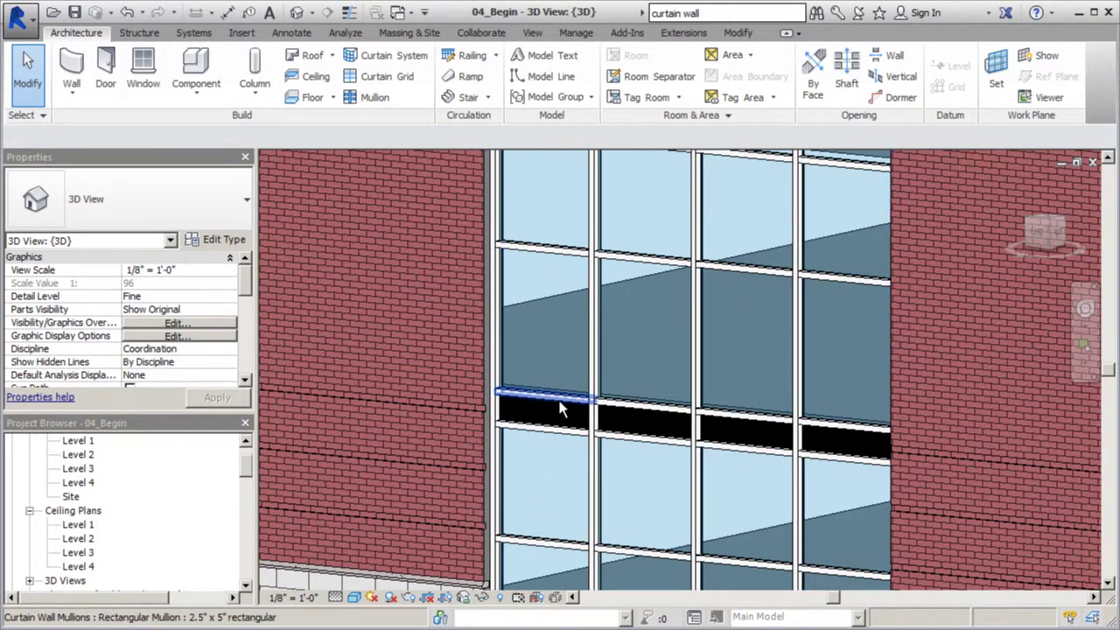
key("Tab")
left_click(557, 428)
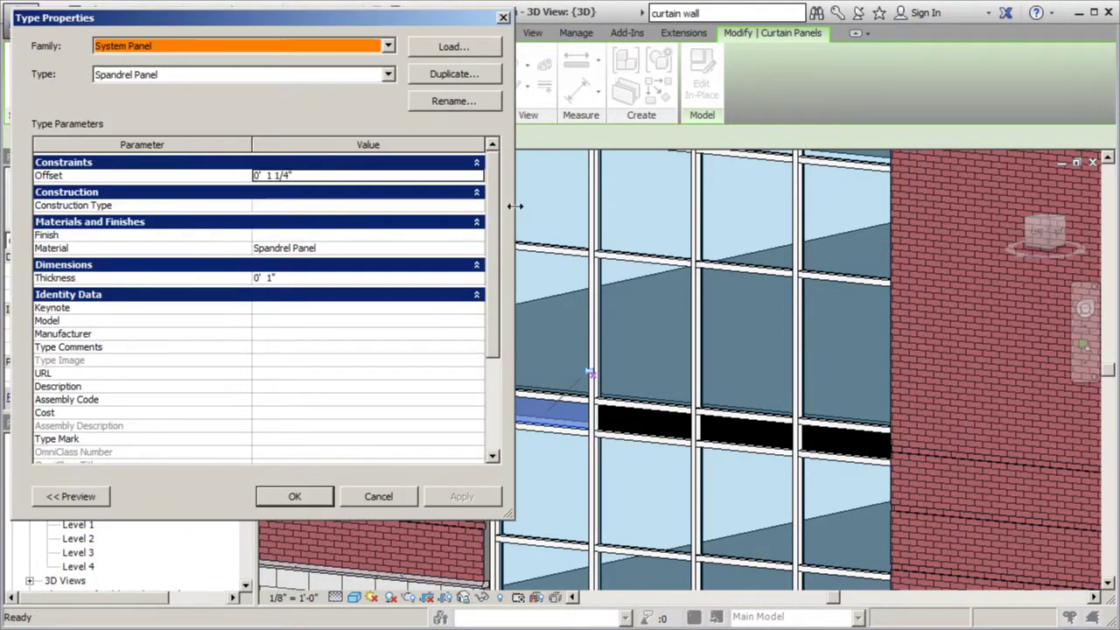
left_click(478, 249)
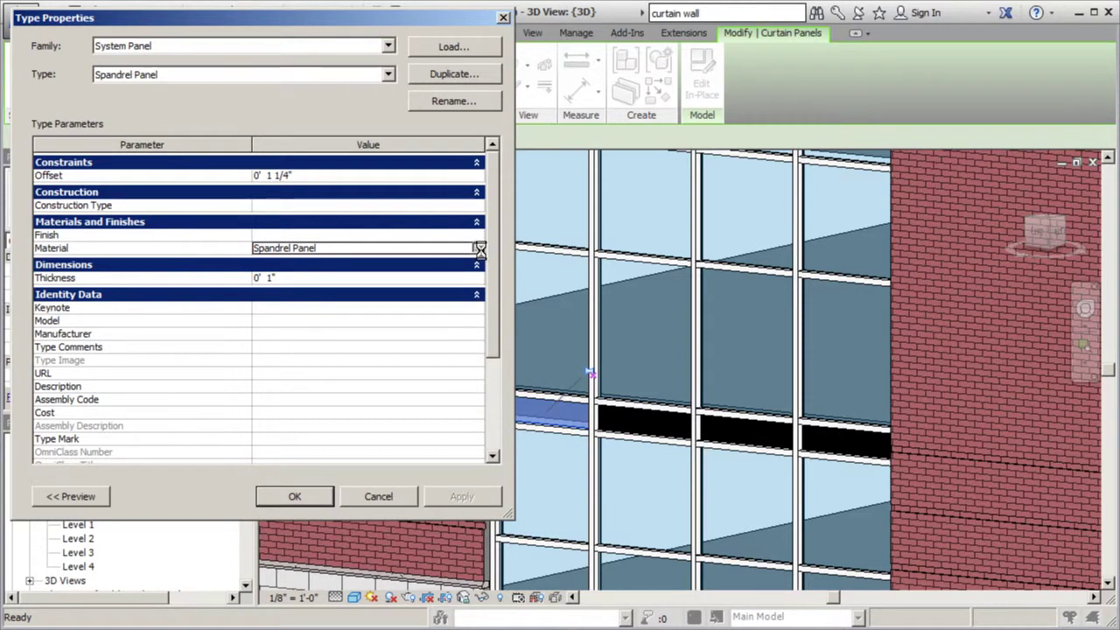
left_click(481, 250)
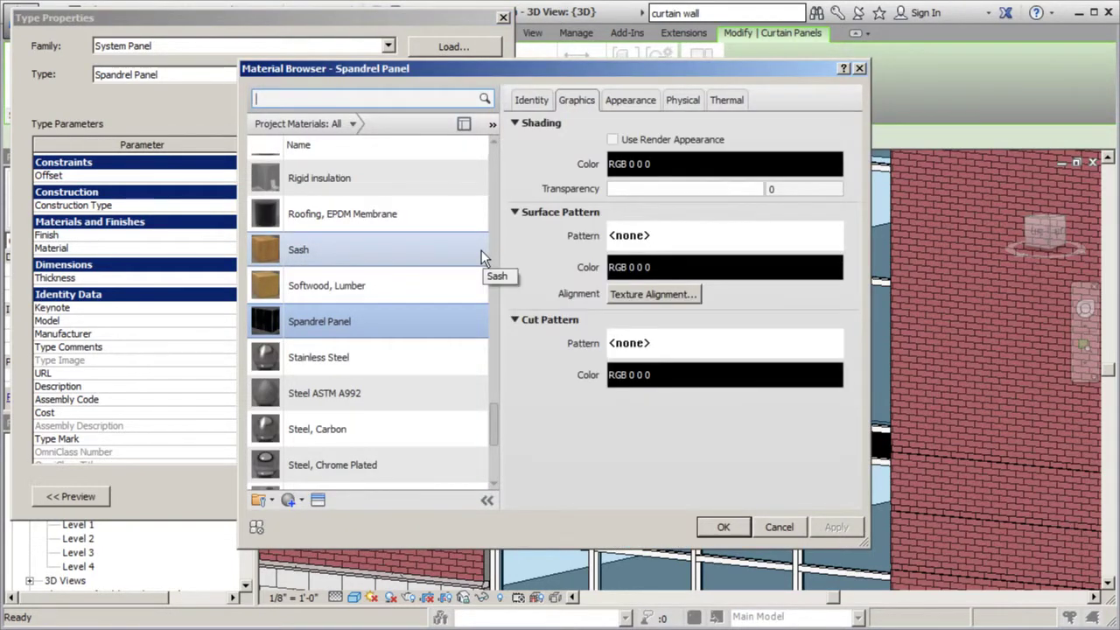
left_click(616, 102)
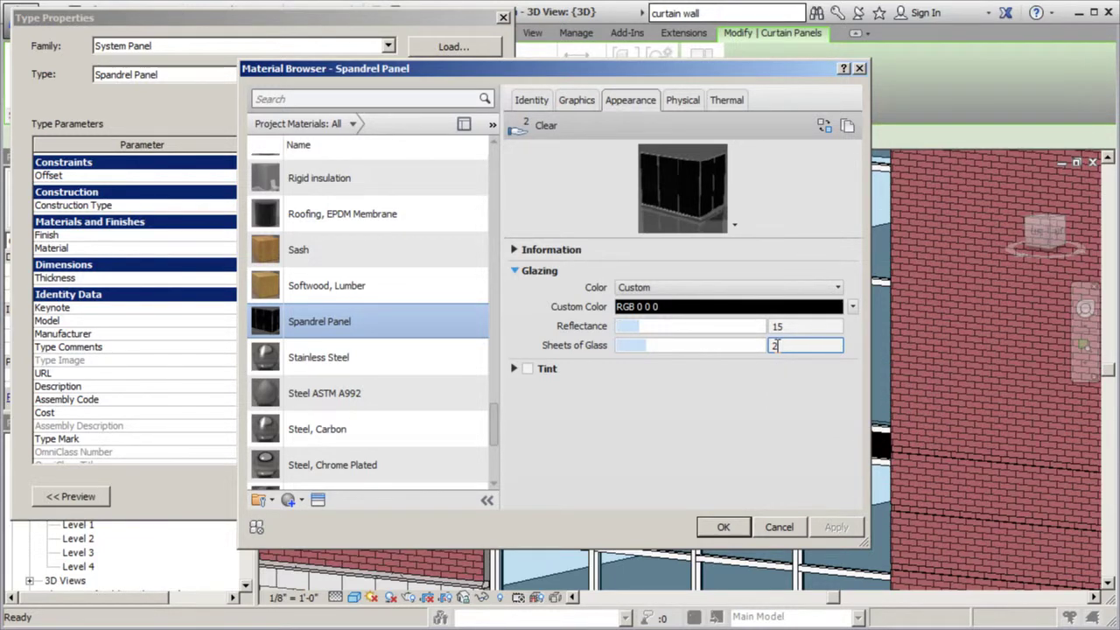
double_click(776, 346)
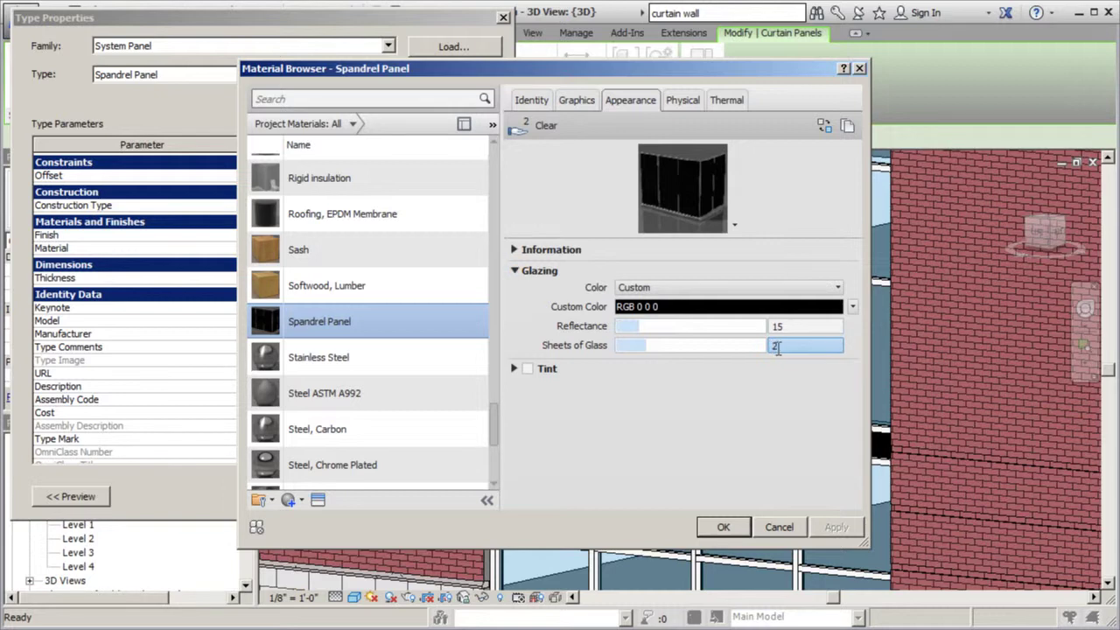
key("BackSpace")
type("1")
left_click(723, 527)
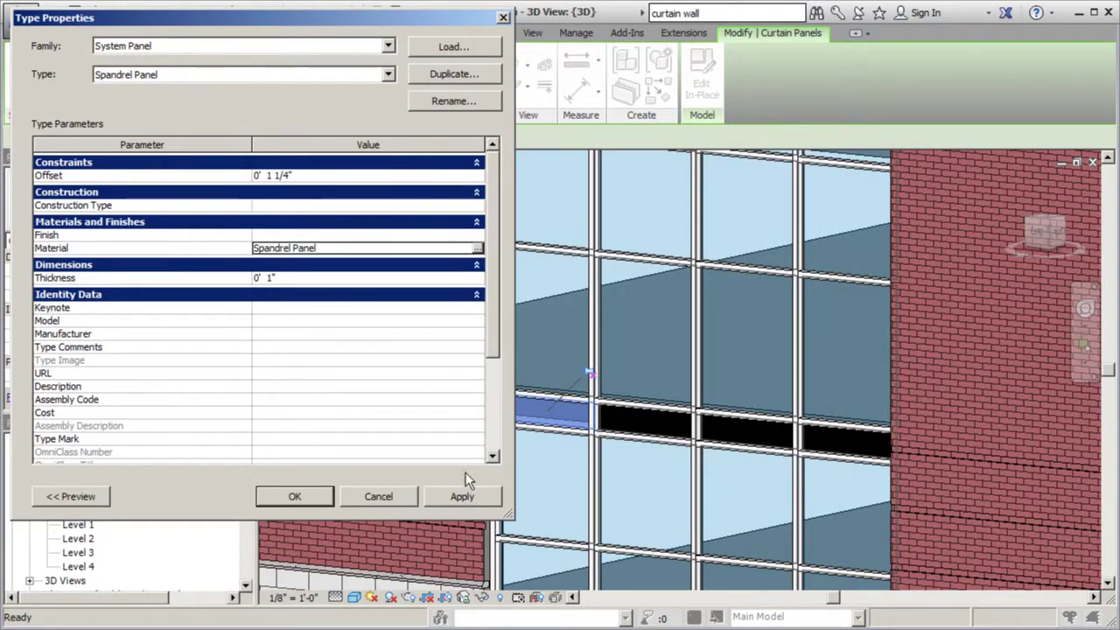
left_click(474, 501)
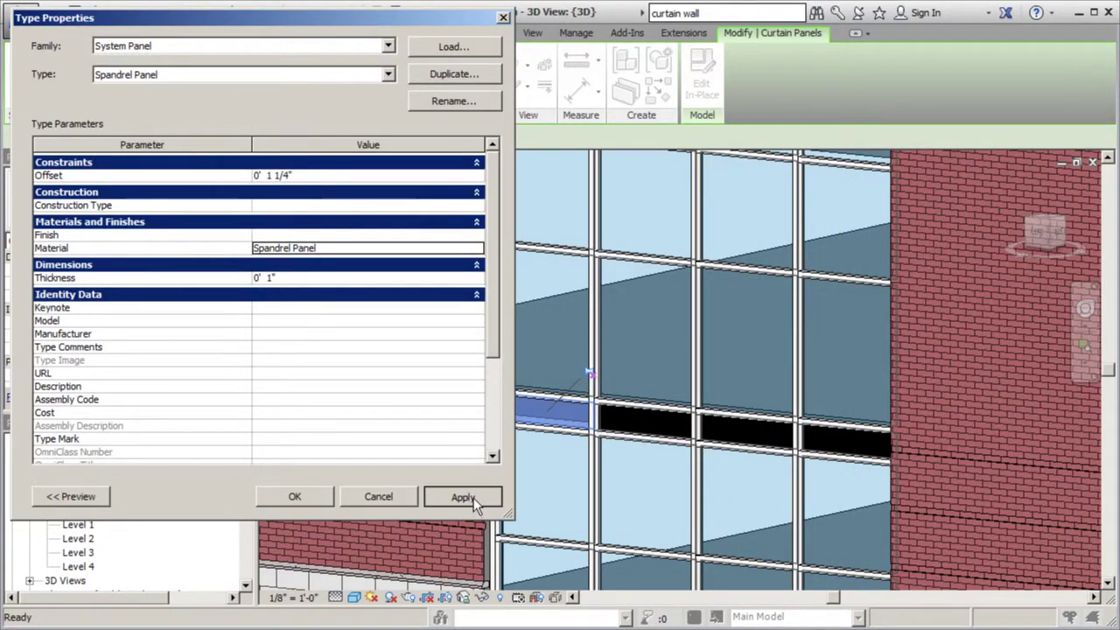
left_click(294, 496)
key("Escape")
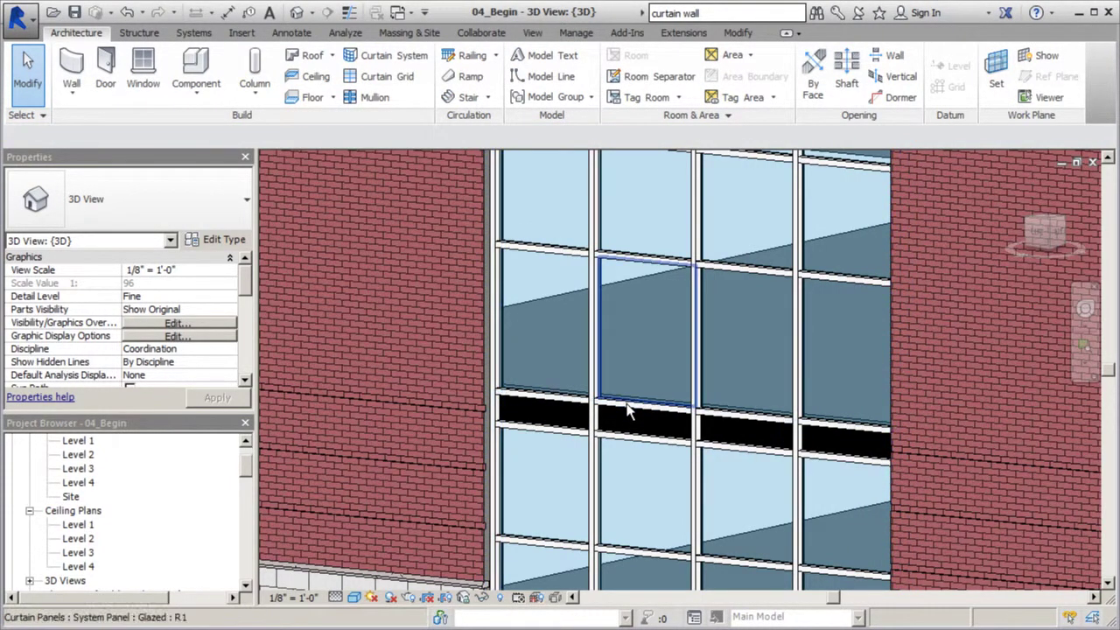
Step: Check the Spandrel Panel material's glazing appearance through the second spandrel panel's type properties, then close without changes
key("Tab")
key("Tab")
key("Tab")
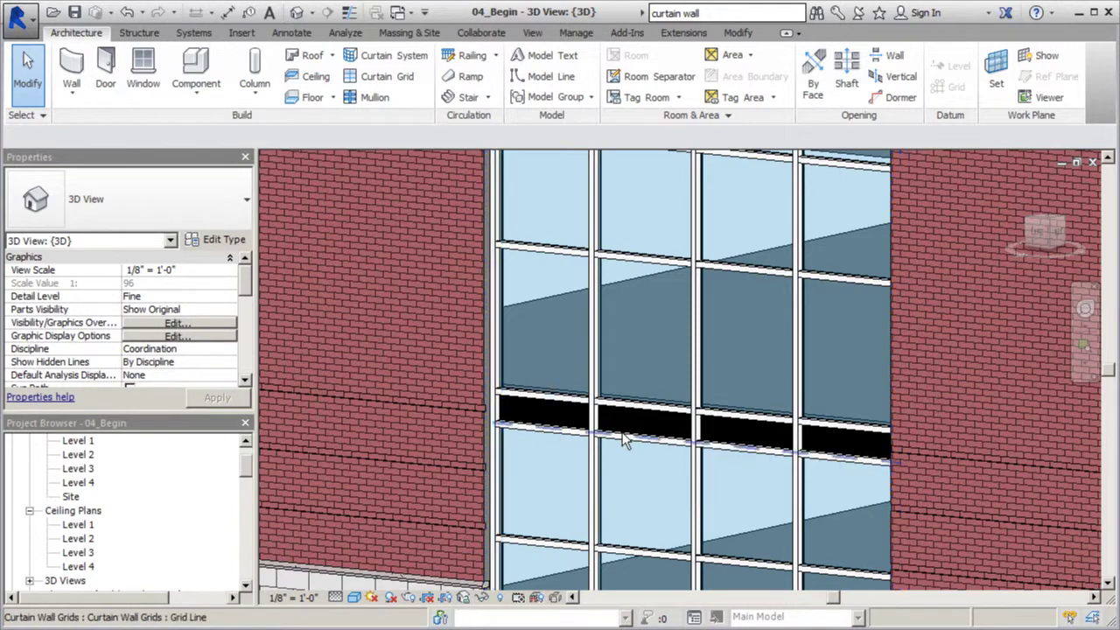
left_click(624, 440)
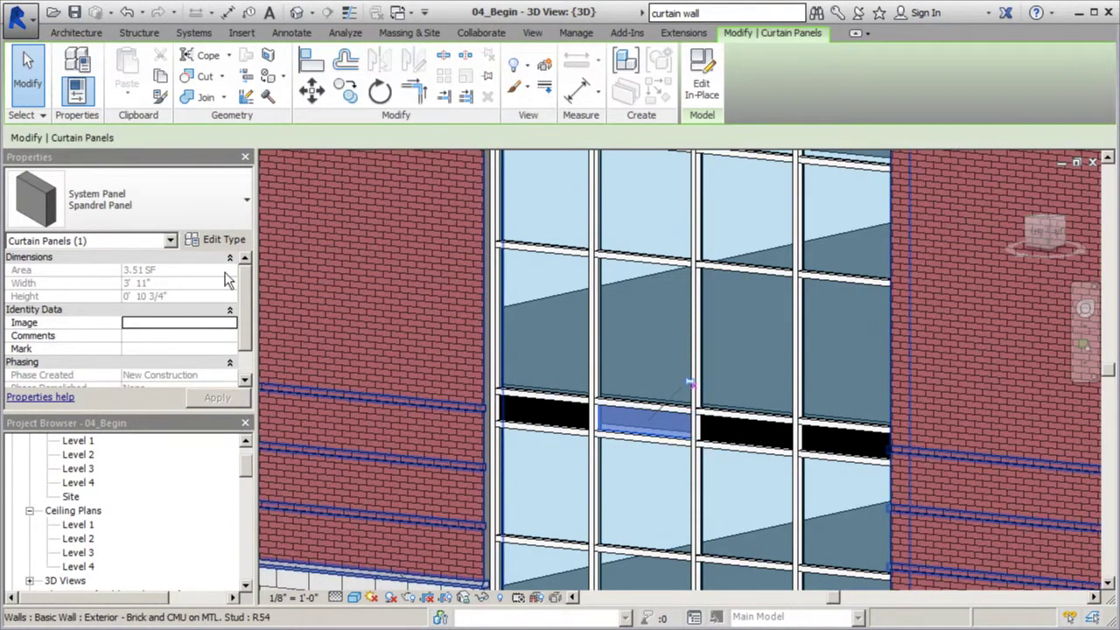
left_click(217, 239)
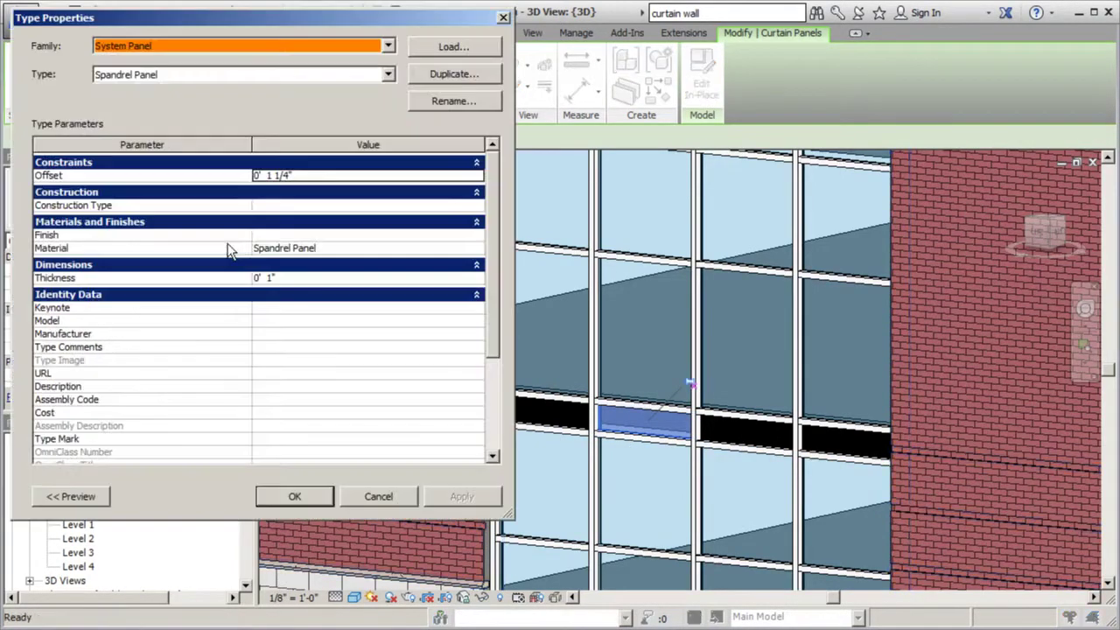
left_click(472, 248)
left_click(477, 249)
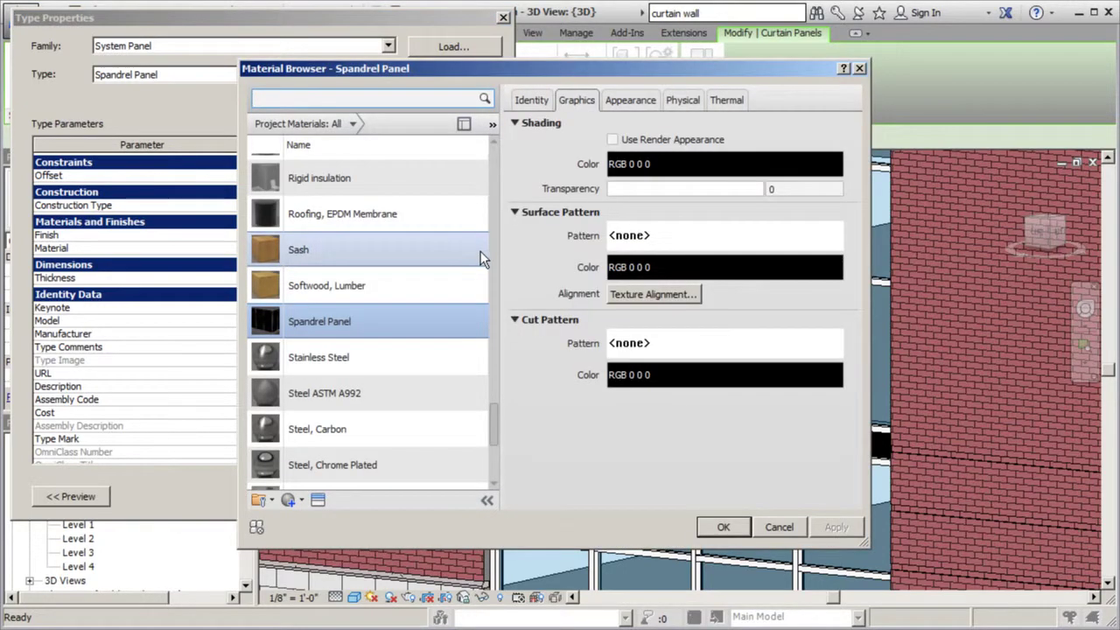
left_click(610, 100)
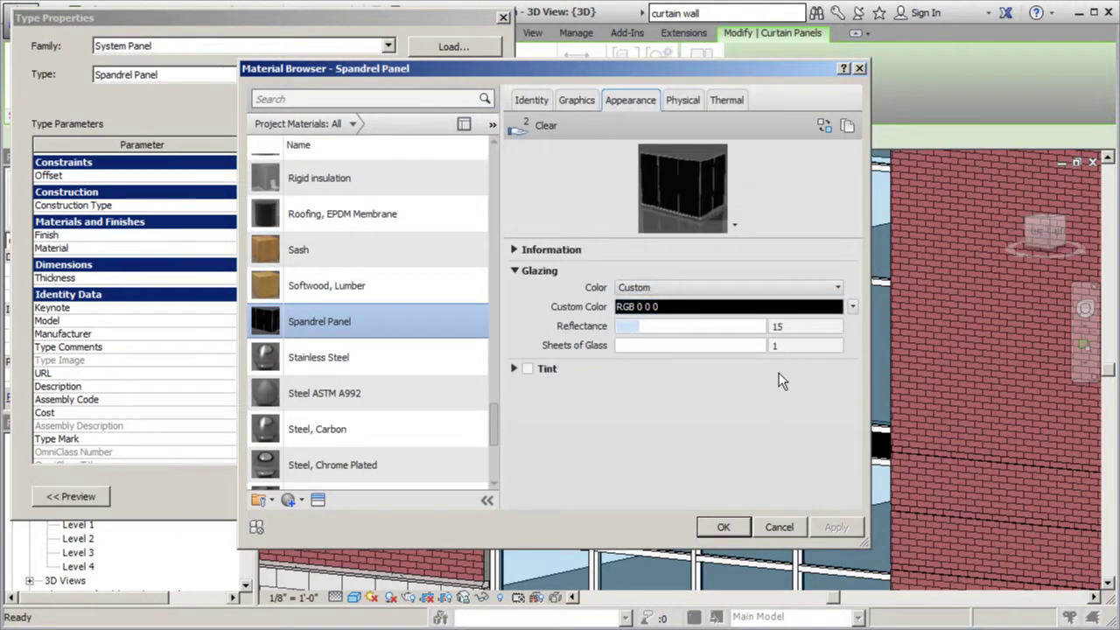
left_click(859, 69)
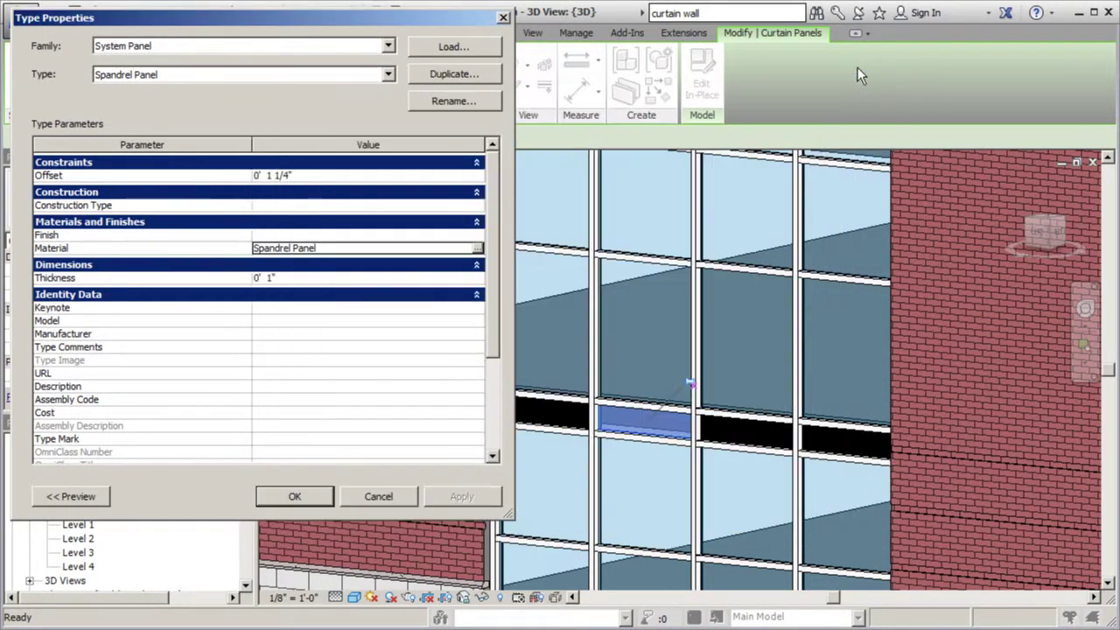
left_click(505, 19)
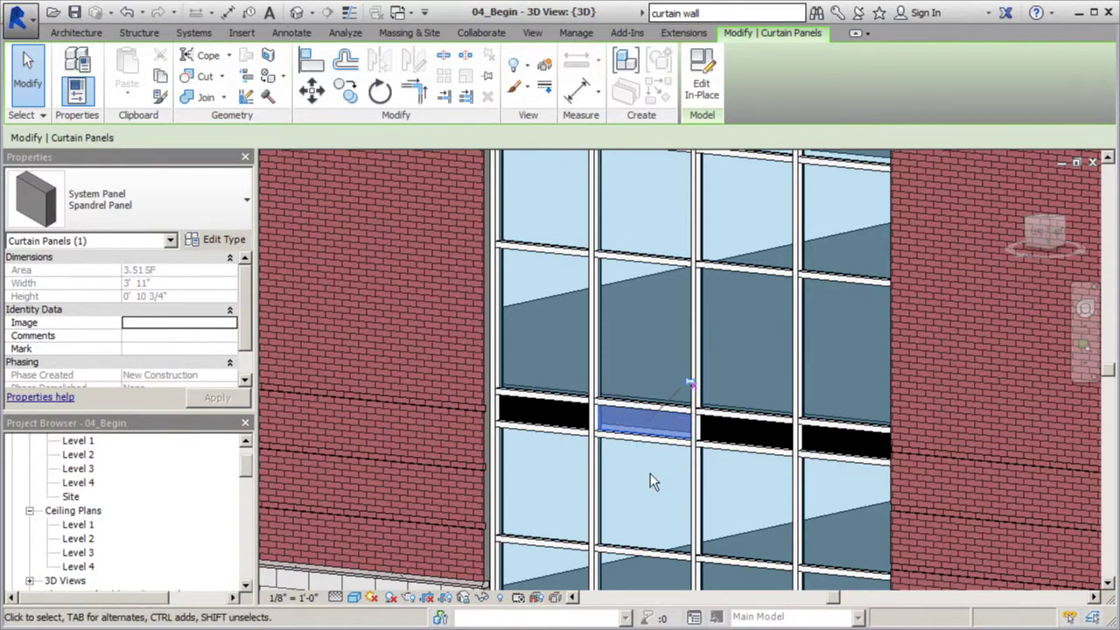
key("Escape")
scroll(636, 498, "down", 4)
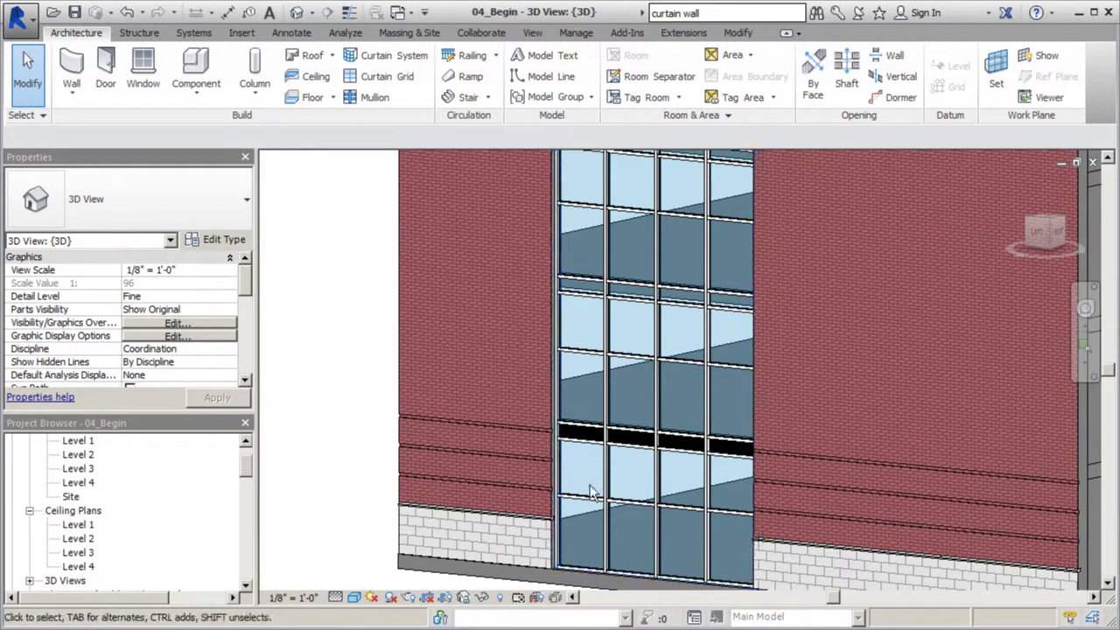
scroll(620, 535, "down", 2)
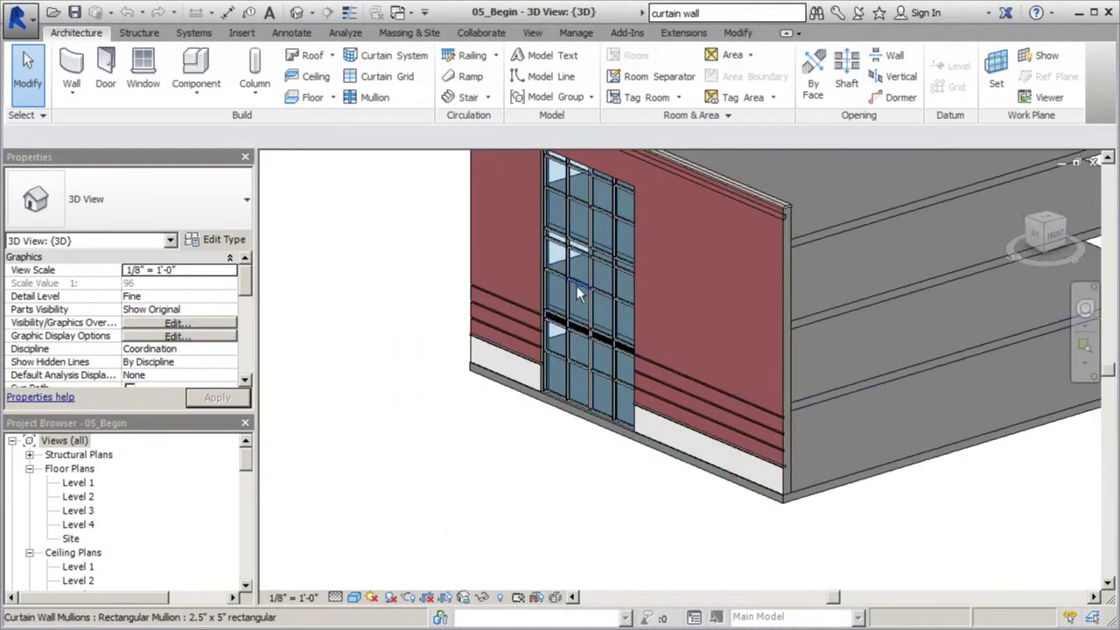
scroll(551, 331, "up", 4)
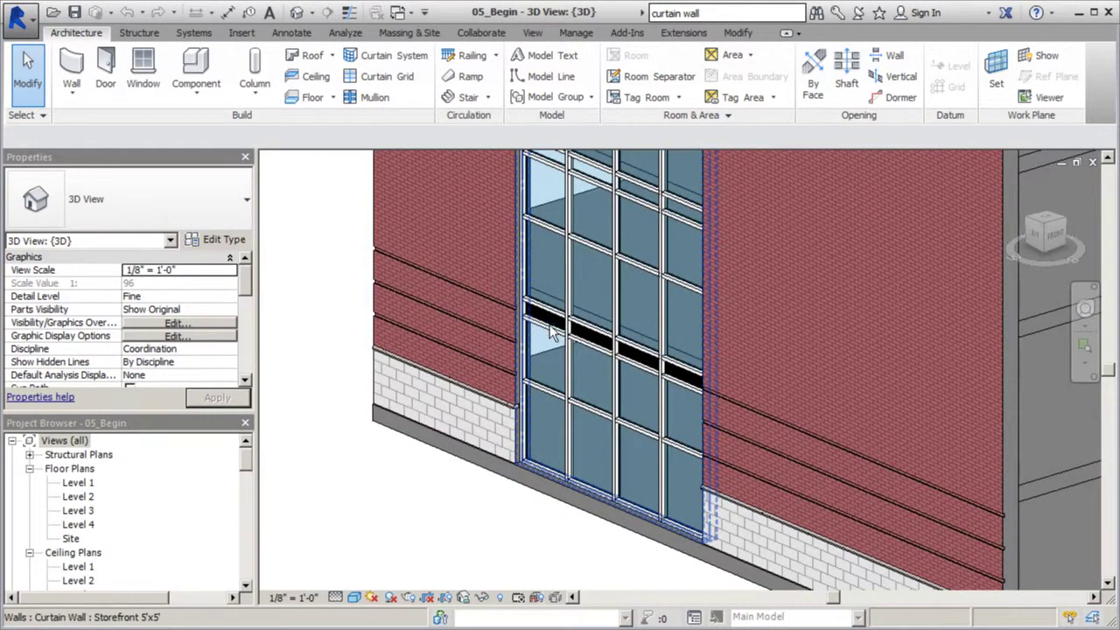
middle_click_drag(552, 436, 434, 413, "shift")
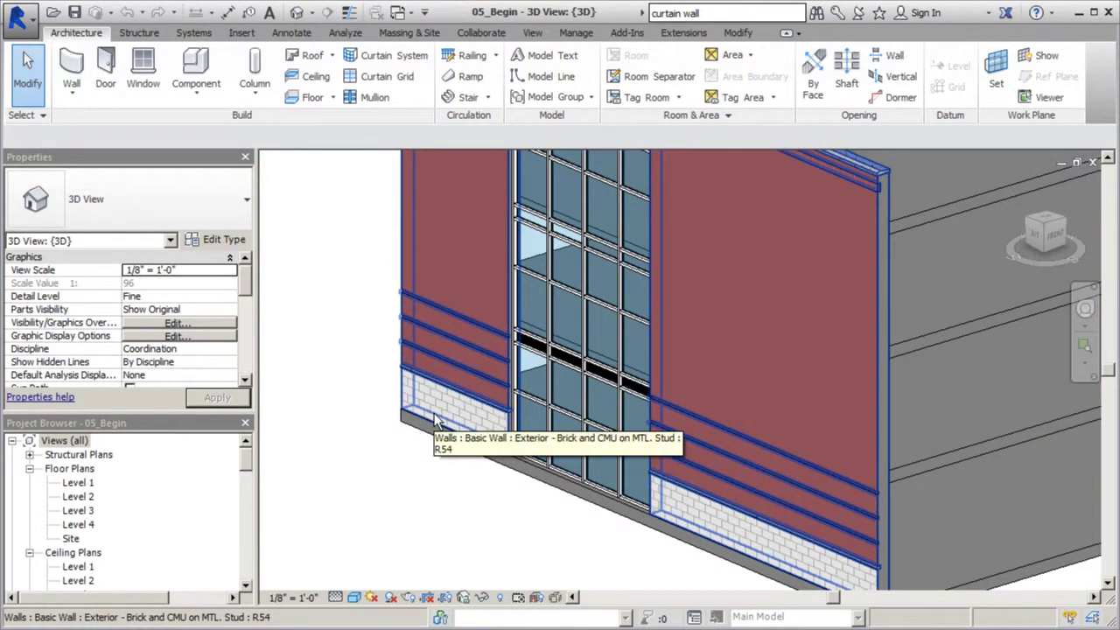
middle_click_drag(433, 412, 681, 408, "shift")
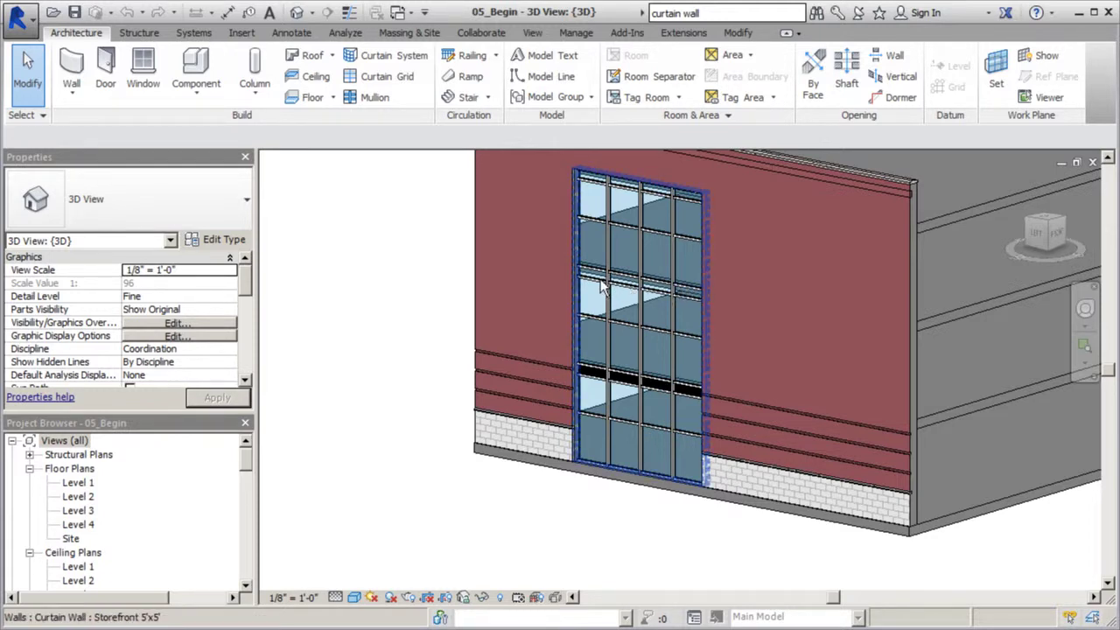
Step: Select the first two narrow glazed panels in the next floor-line band up and unpin them
scroll(597, 283, "up", 5)
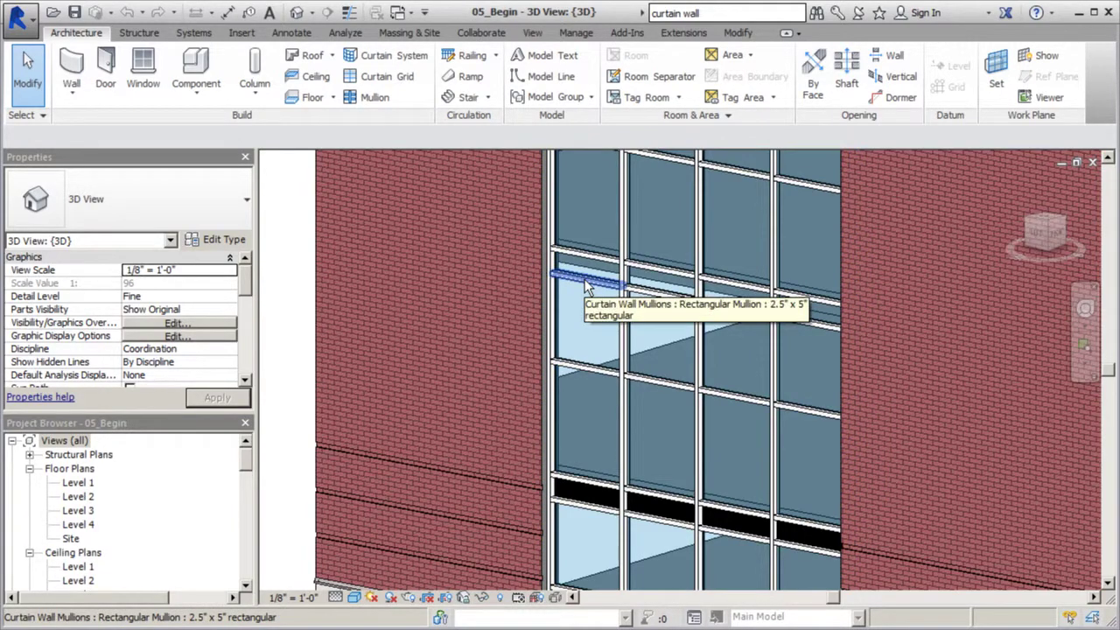
key("Tab")
key("Tab")
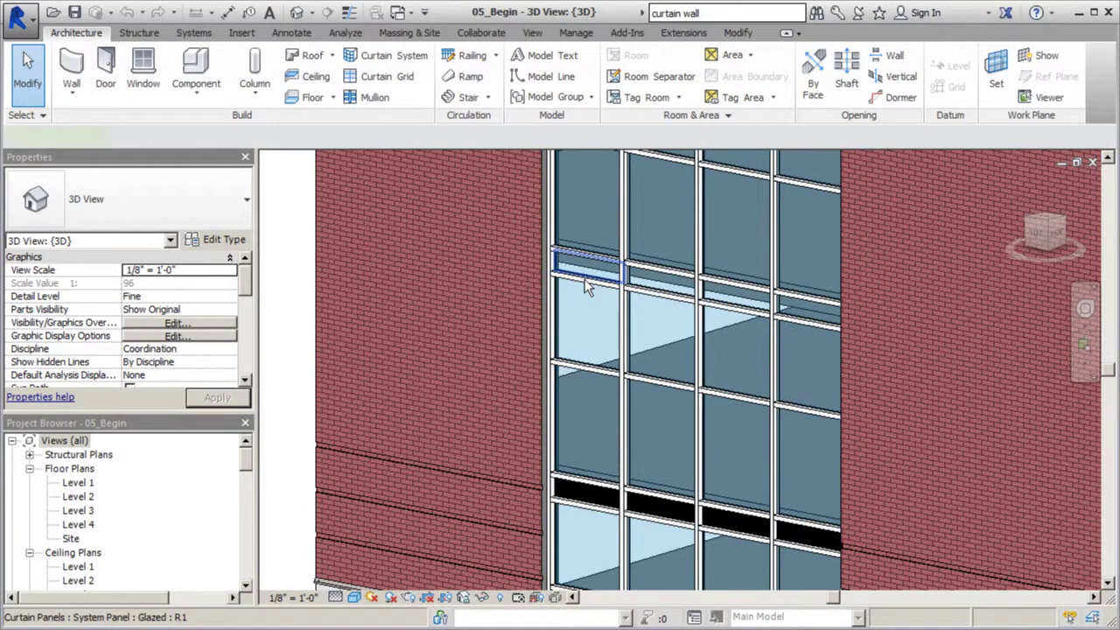
left_click(584, 279)
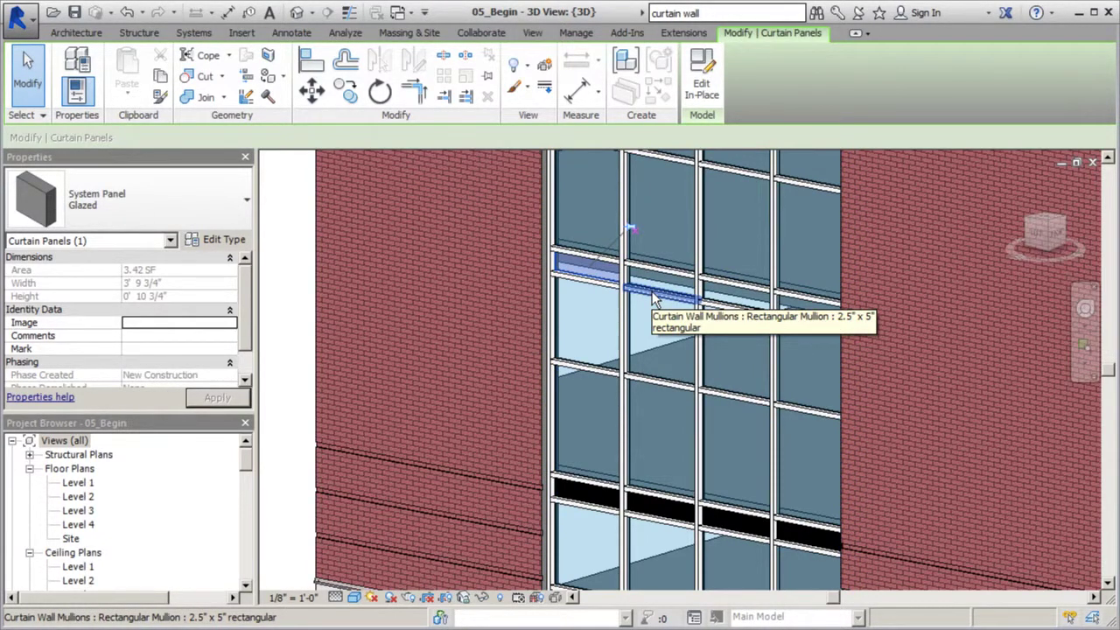
key("Tab")
key("Tab")
key("Tab")
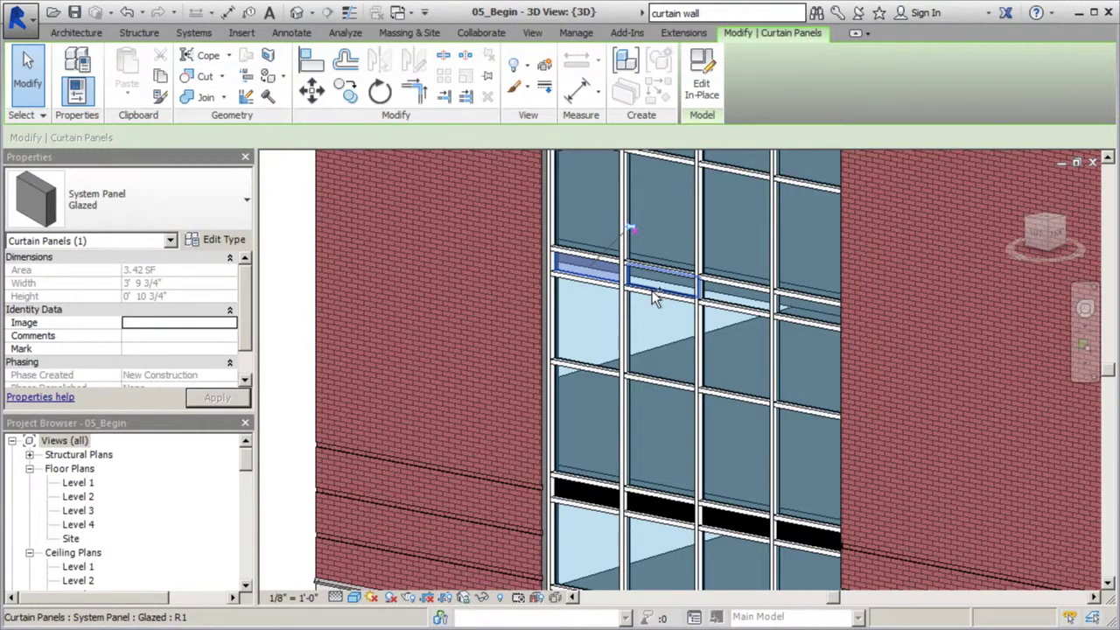
left_click(652, 293, "ctrl")
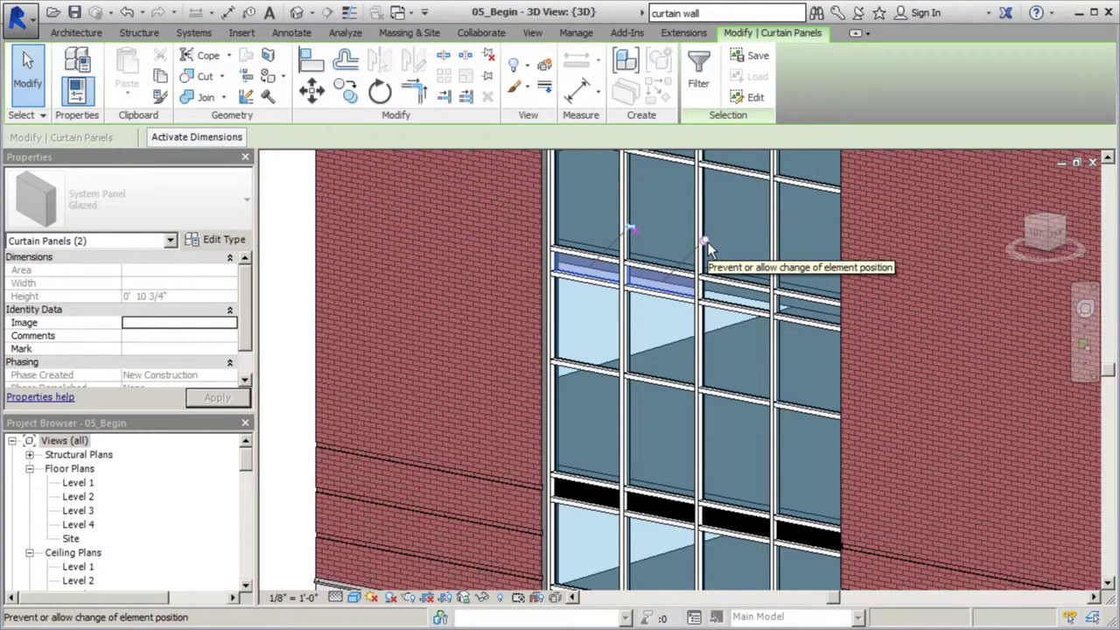
left_click(707, 241)
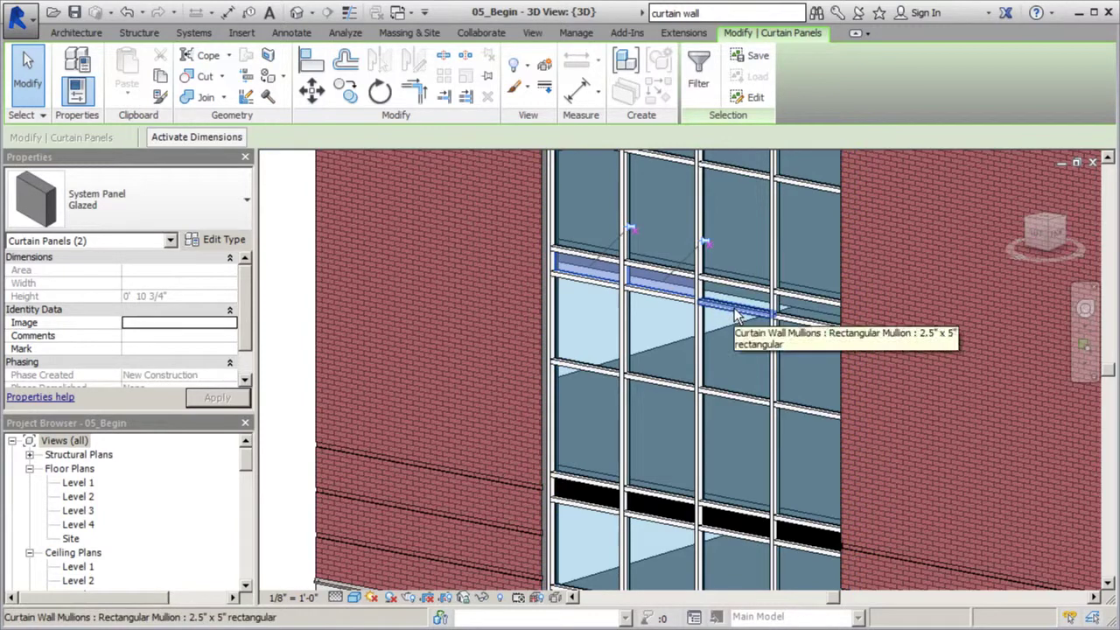
Step: Add the third and fourth narrow glazed panels of the same band to the selection and unpin them
key("Tab")
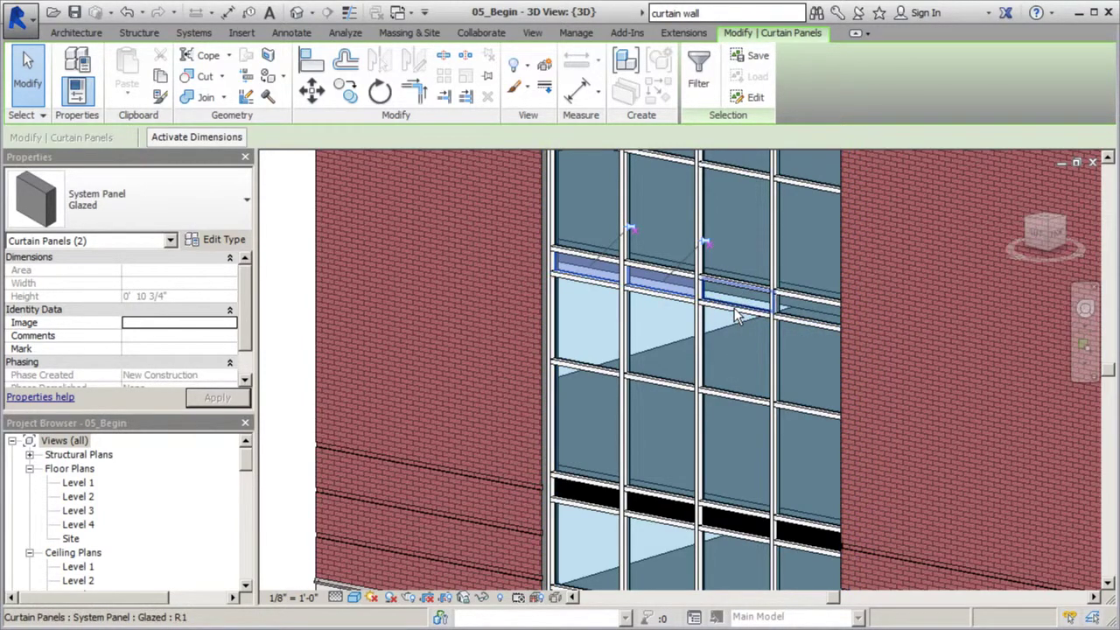
left_click(735, 316, "ctrl")
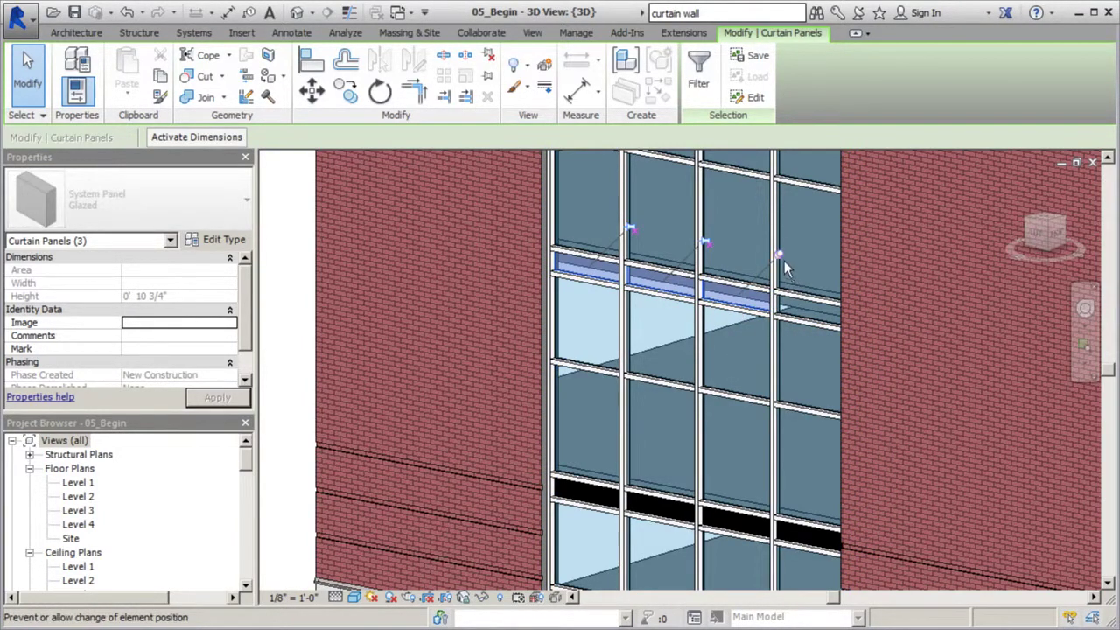
key("Tab")
key("Tab")
key("Tab")
key("Tab")
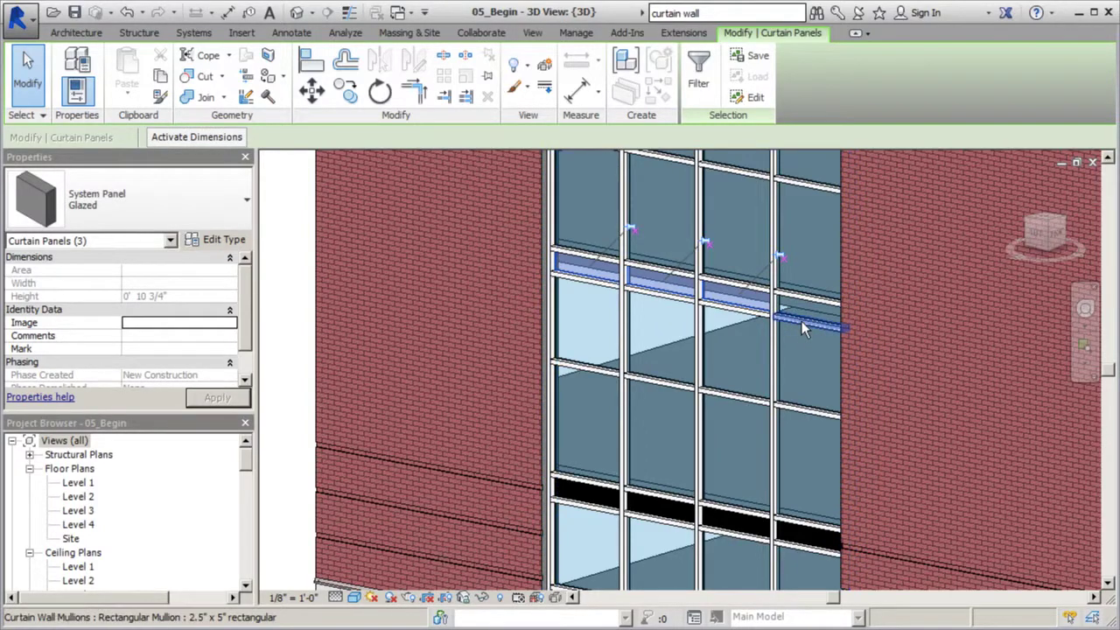
key("Tab")
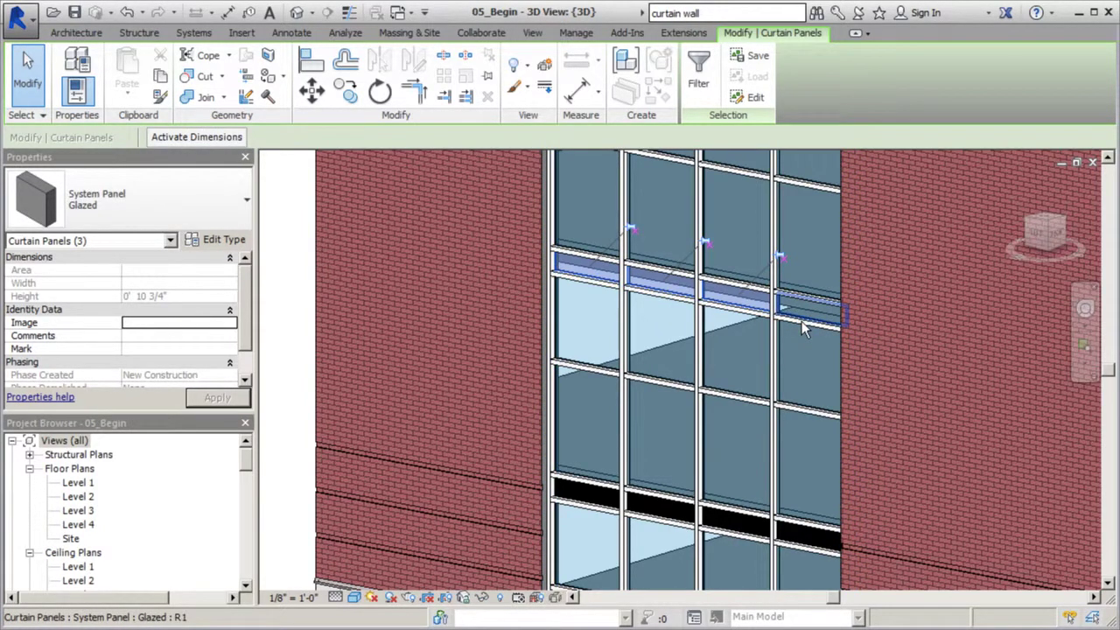
left_click(801, 321, "ctrl")
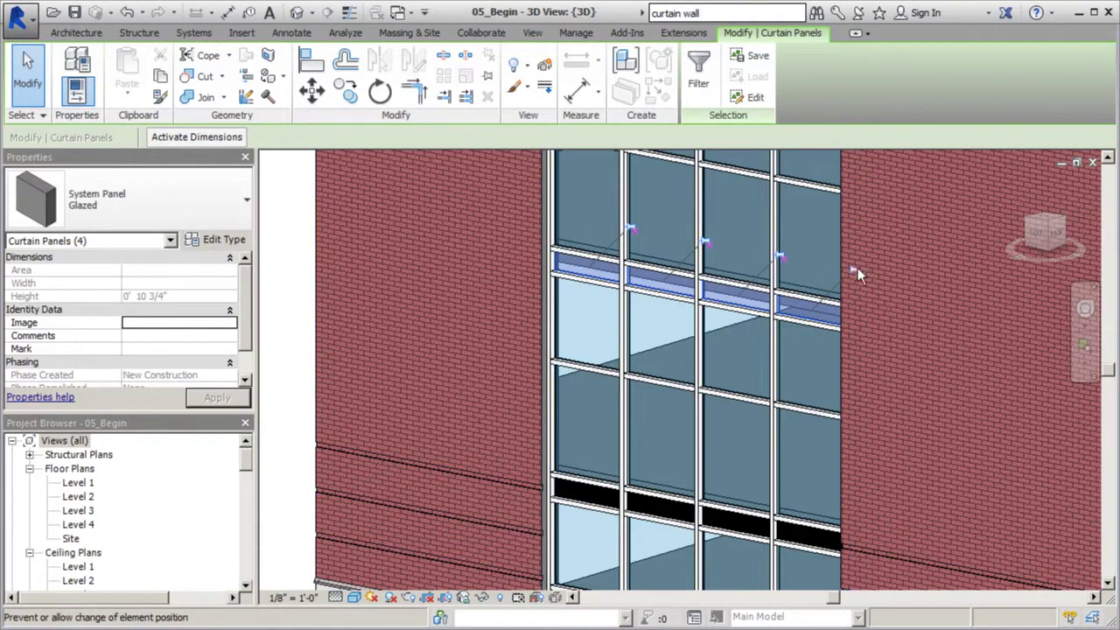
Step: Change the type of the four selected panels to Spandrel Panel and clear the selection
left_click(245, 201)
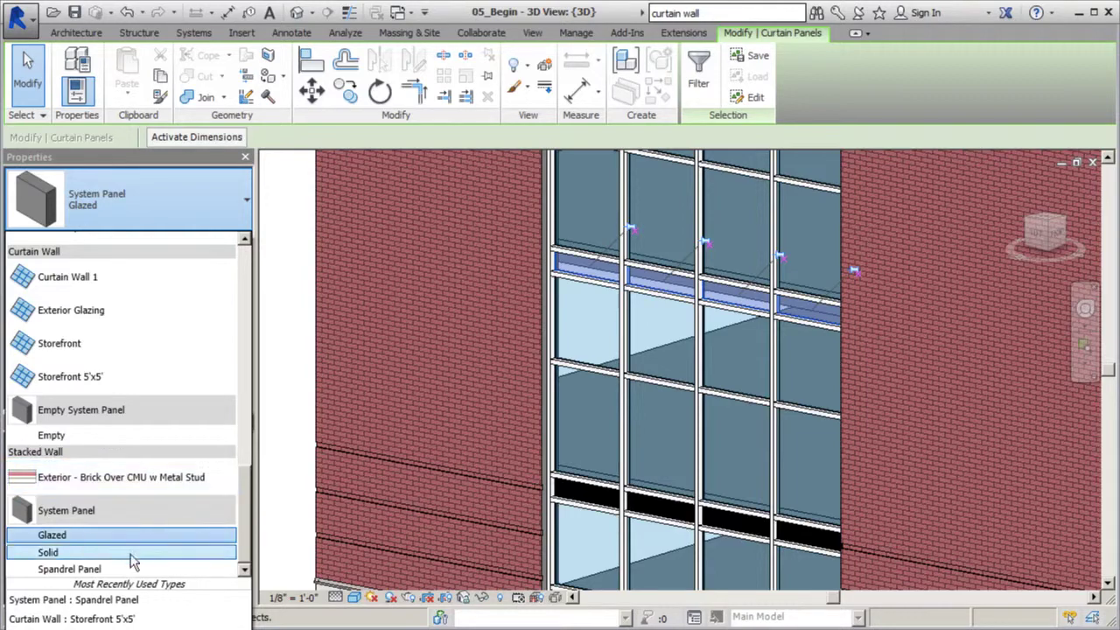
left_click(70, 569)
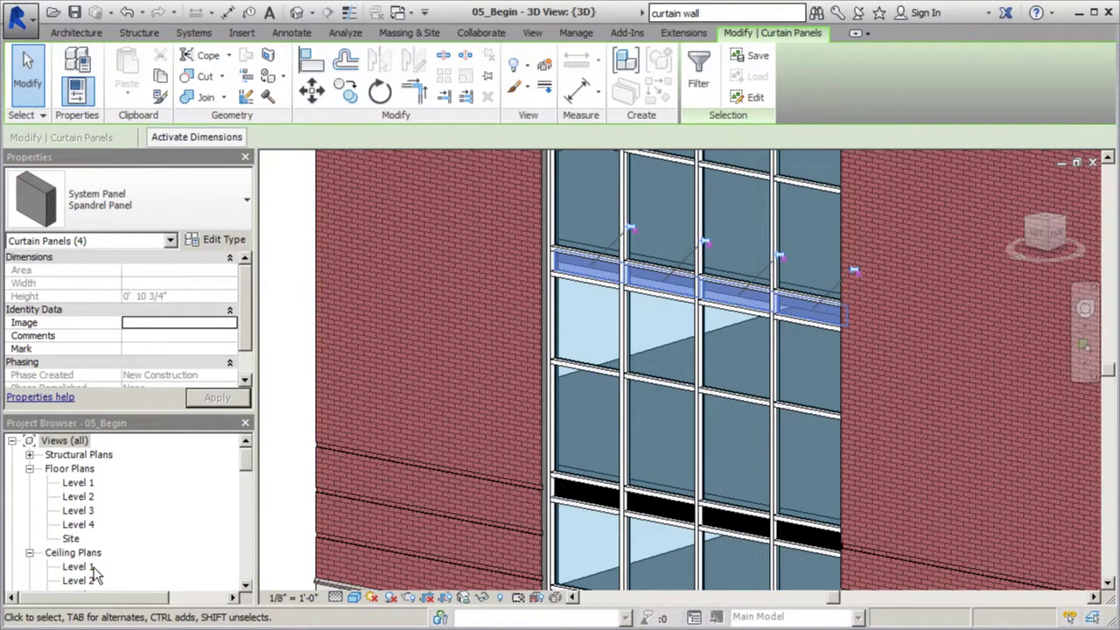
left_click(296, 309)
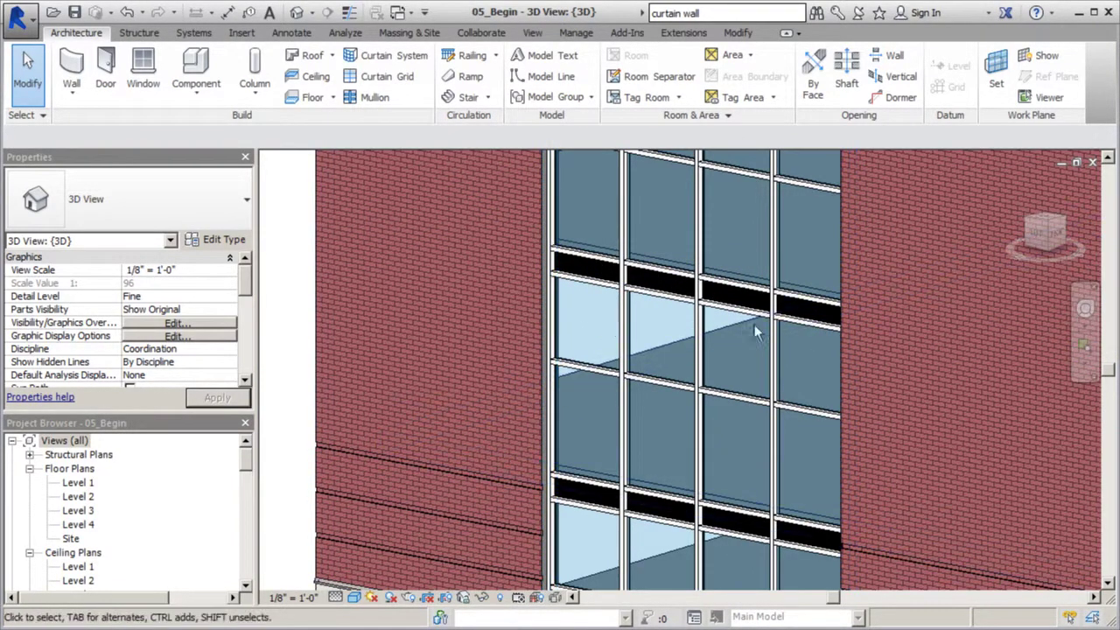
Step: Select the second glazed panel from the left in the storefront's ground-level row and unpin it
scroll(534, 219, "down", 3)
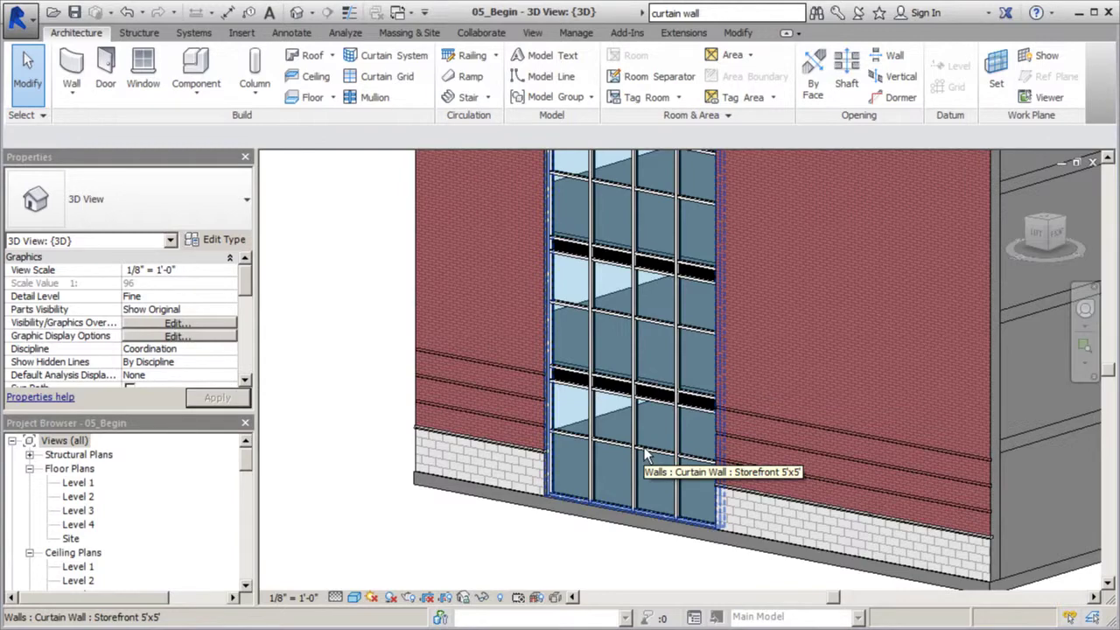
scroll(645, 450, "down", 2)
scroll(595, 490, "up", 2)
scroll(604, 531, "down", 2)
scroll(528, 503, "up", 4)
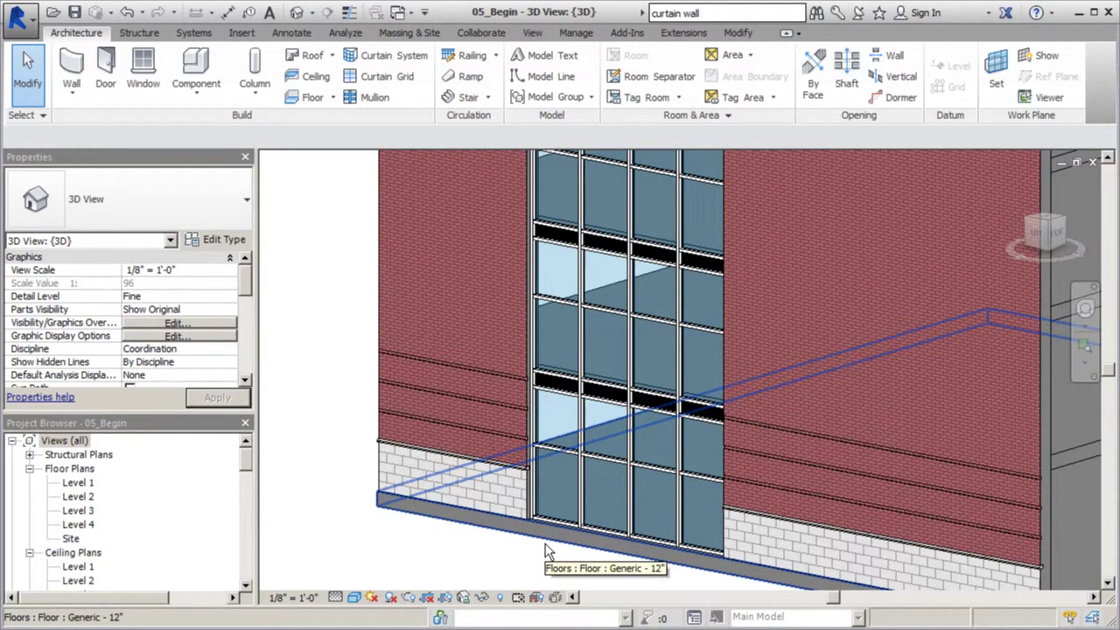
left_click(600, 455)
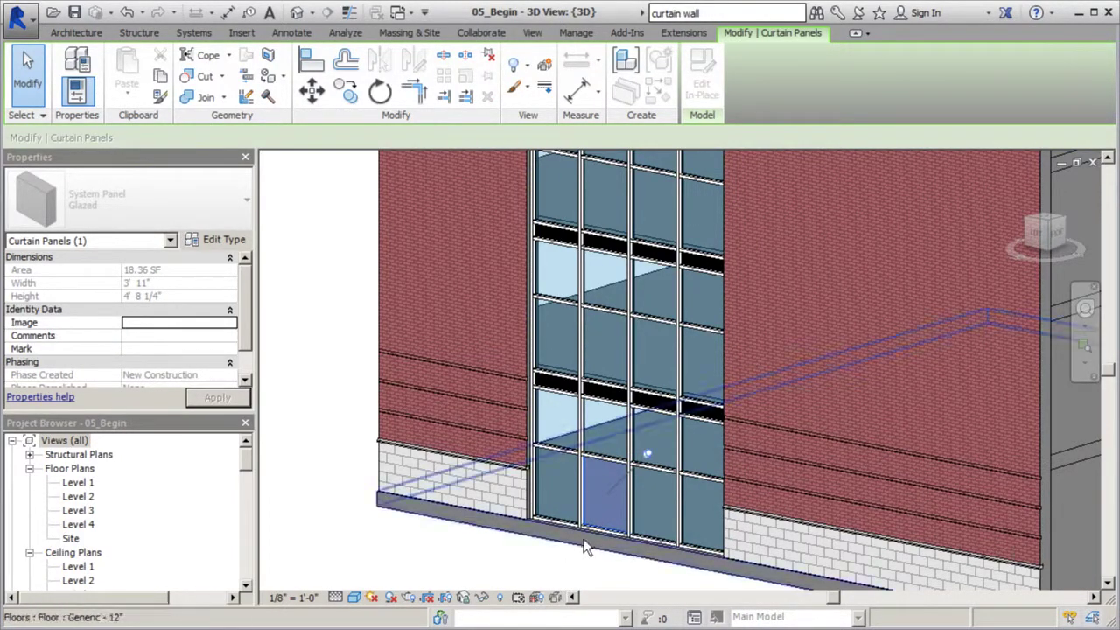
left_click(648, 456)
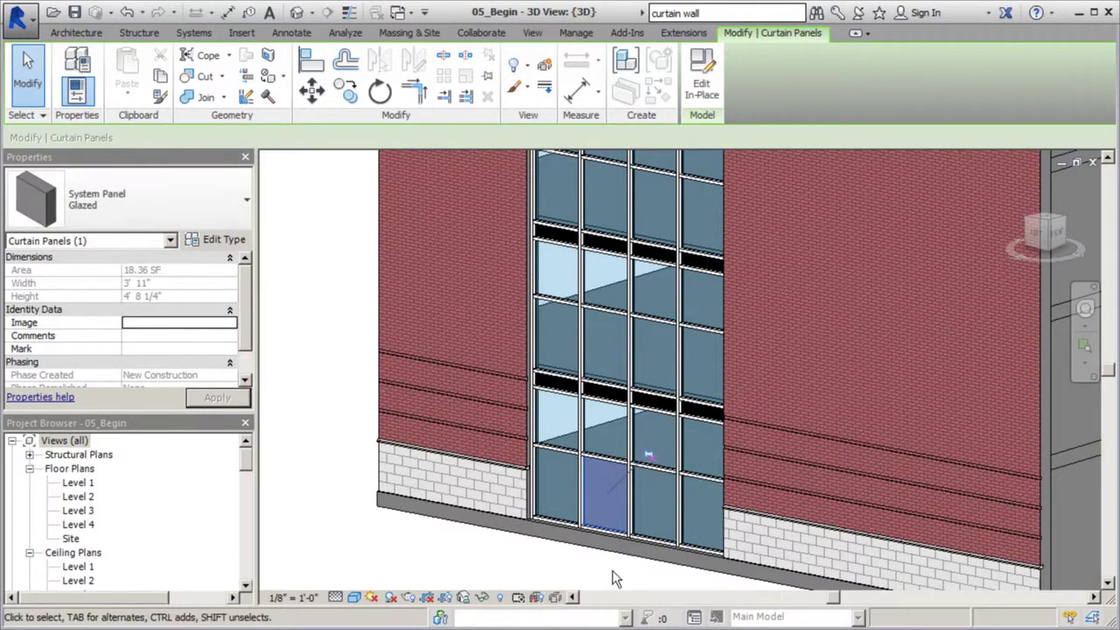
Step: Load the Curtain Wall Sgl Glass door family from the Doors library folder and apply it to the unpinned ground-level panel
left_click(229, 239)
left_click(471, 45)
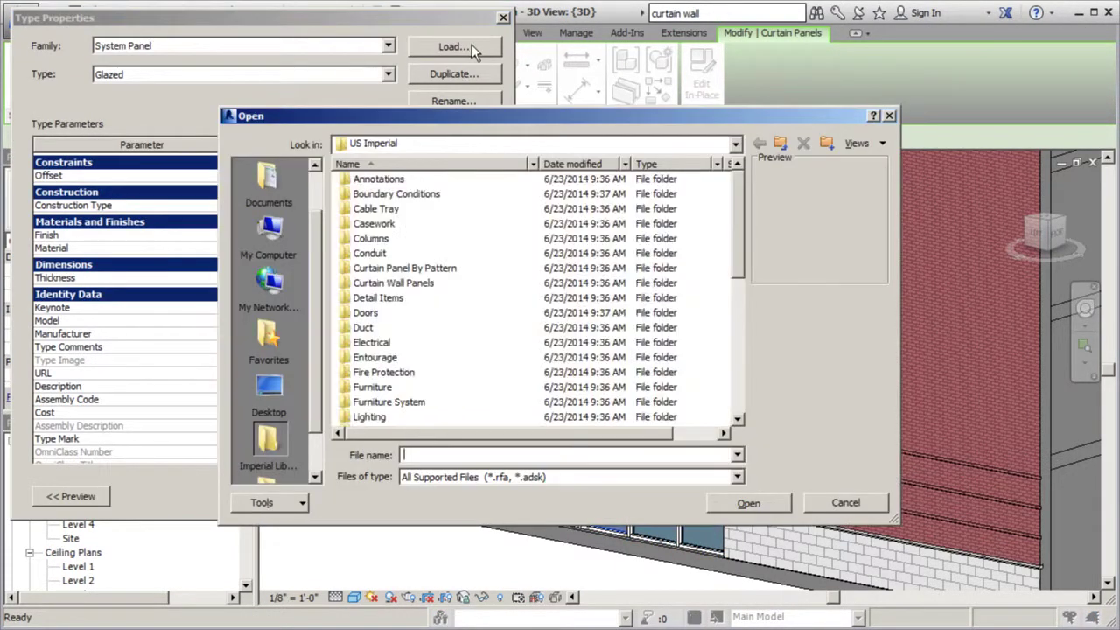
left_click_drag(739, 199, 738, 219)
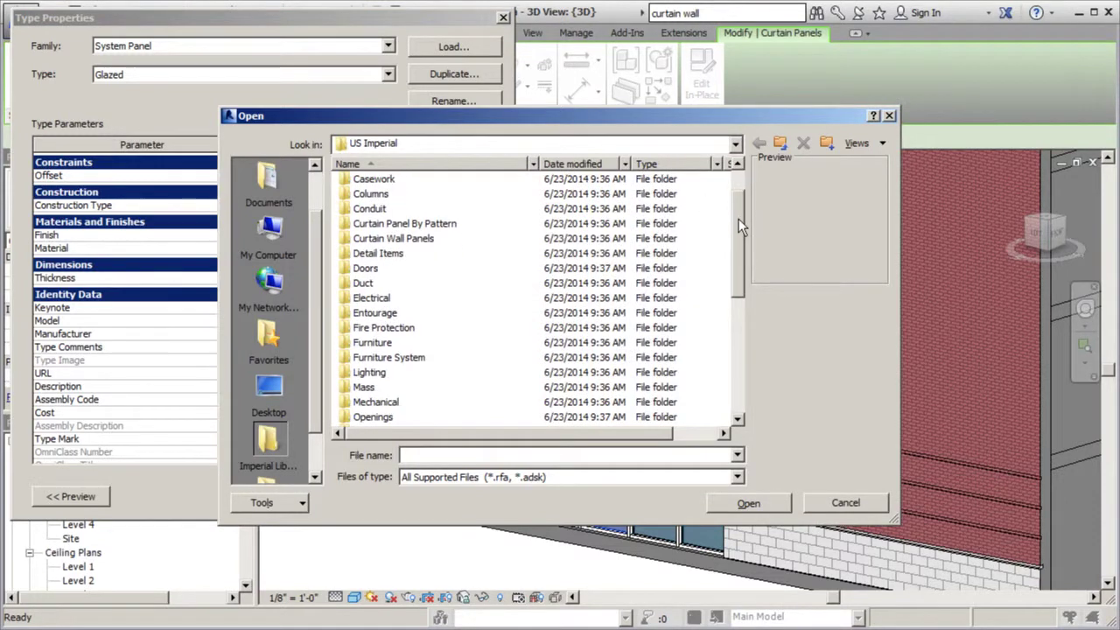
double_click(364, 269)
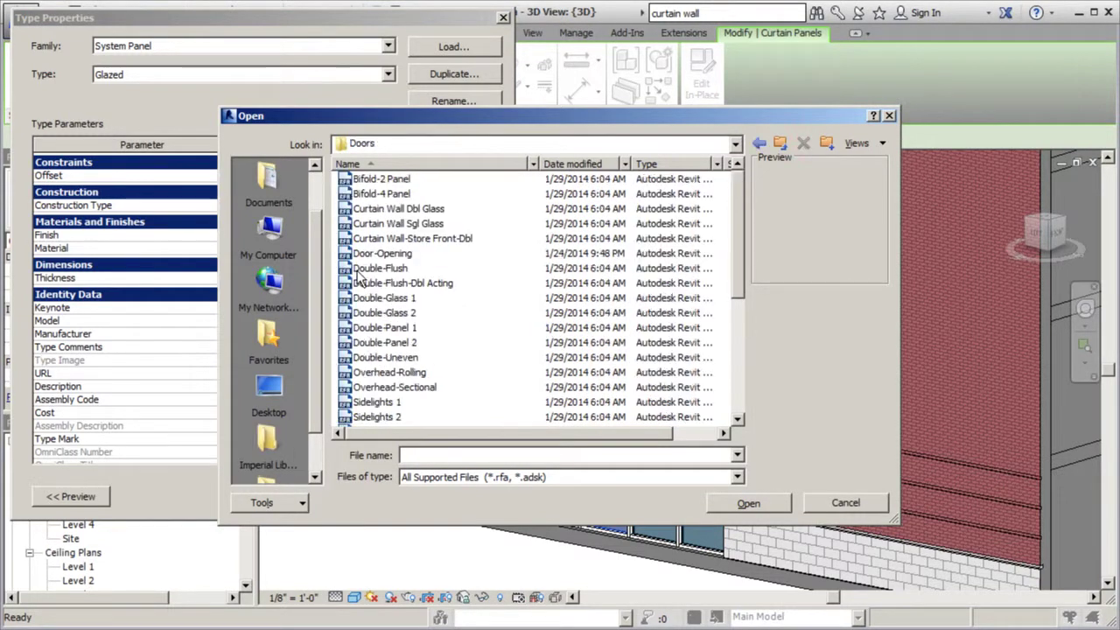
left_click(426, 225)
left_click(748, 503)
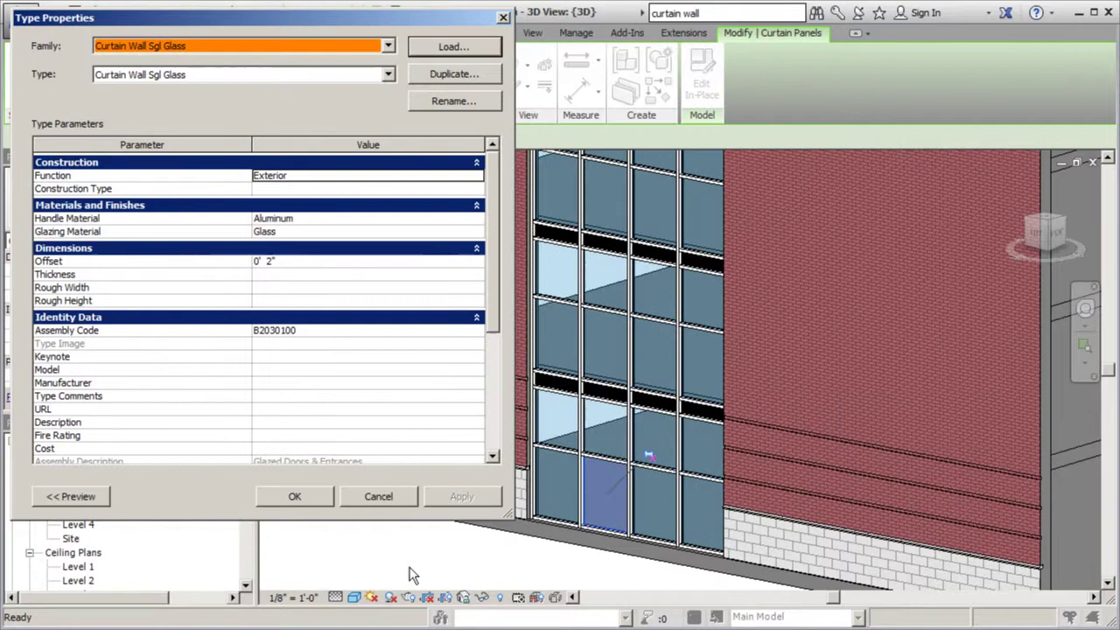
left_click(322, 503)
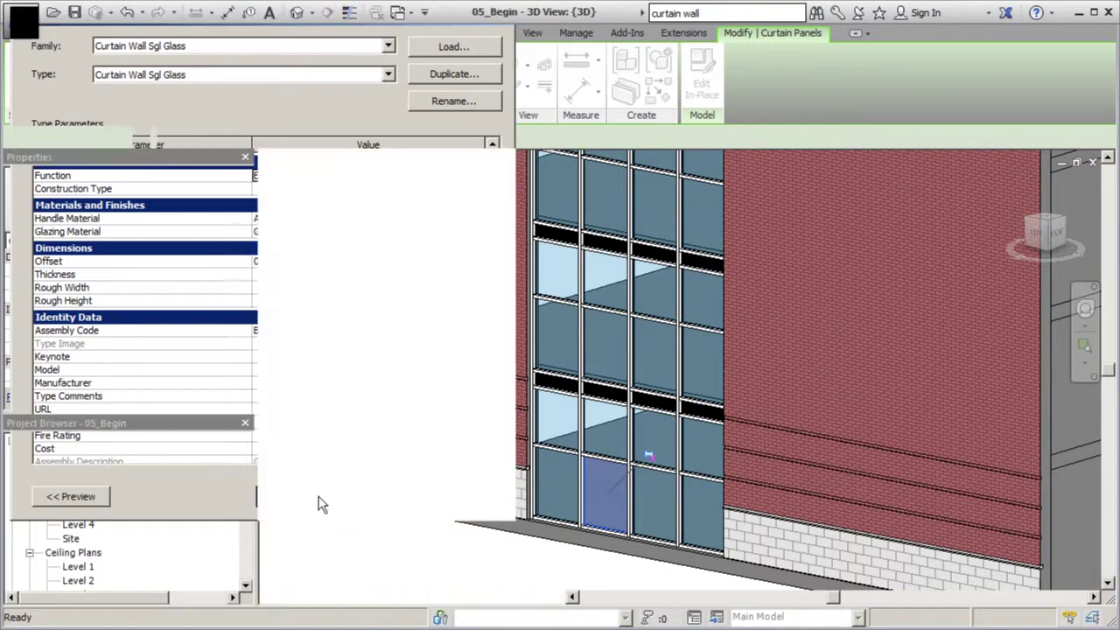
left_click(464, 534)
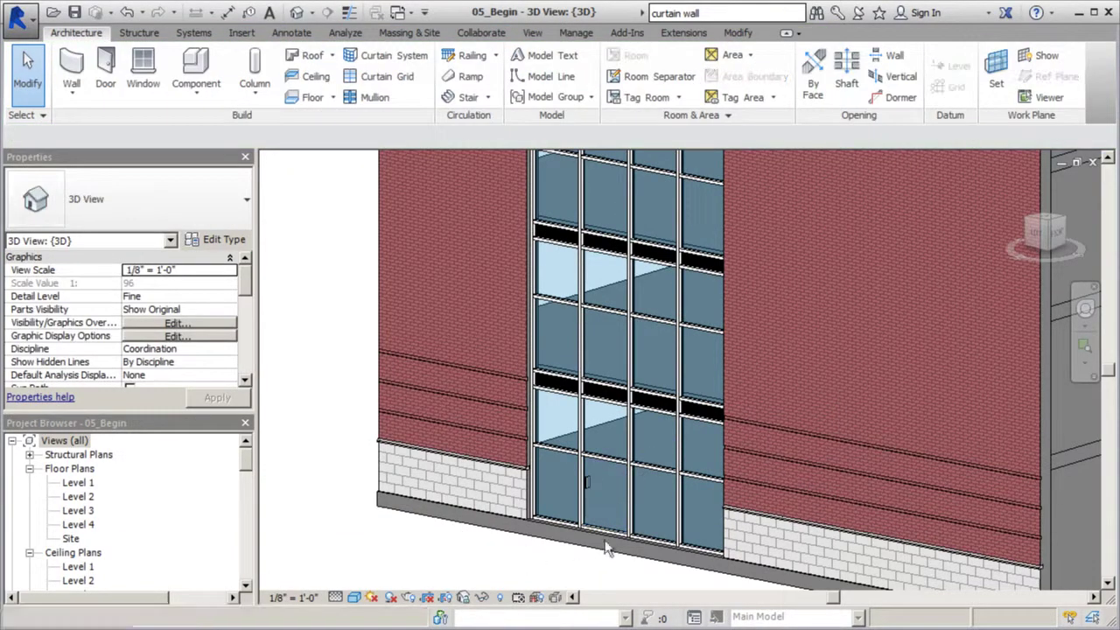
scroll(604, 491, "up", 4)
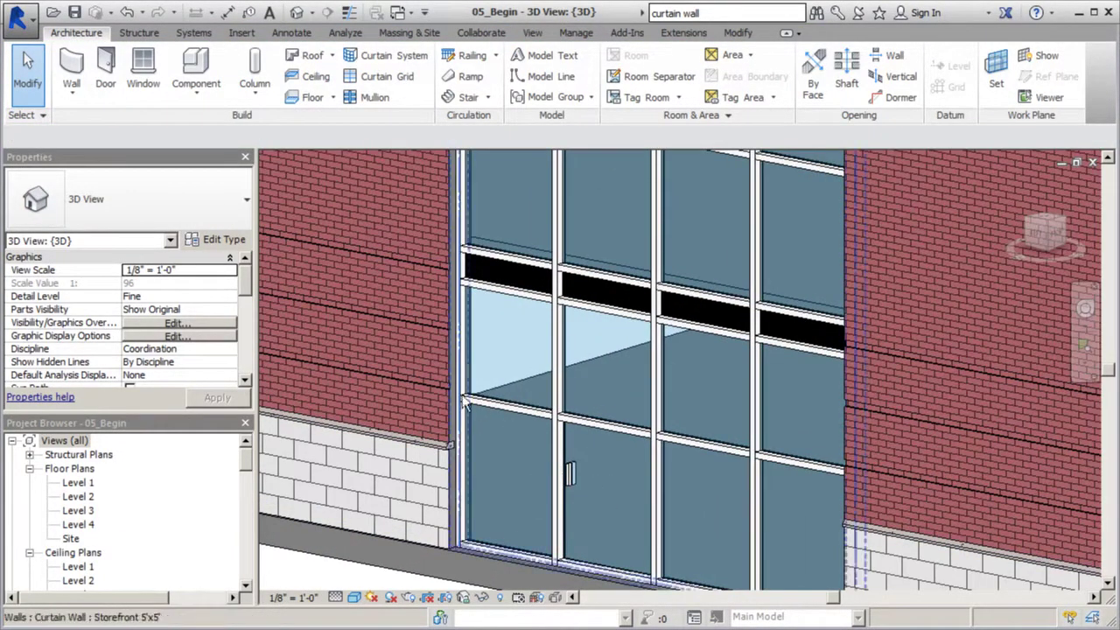
scroll(542, 424, "down", 3)
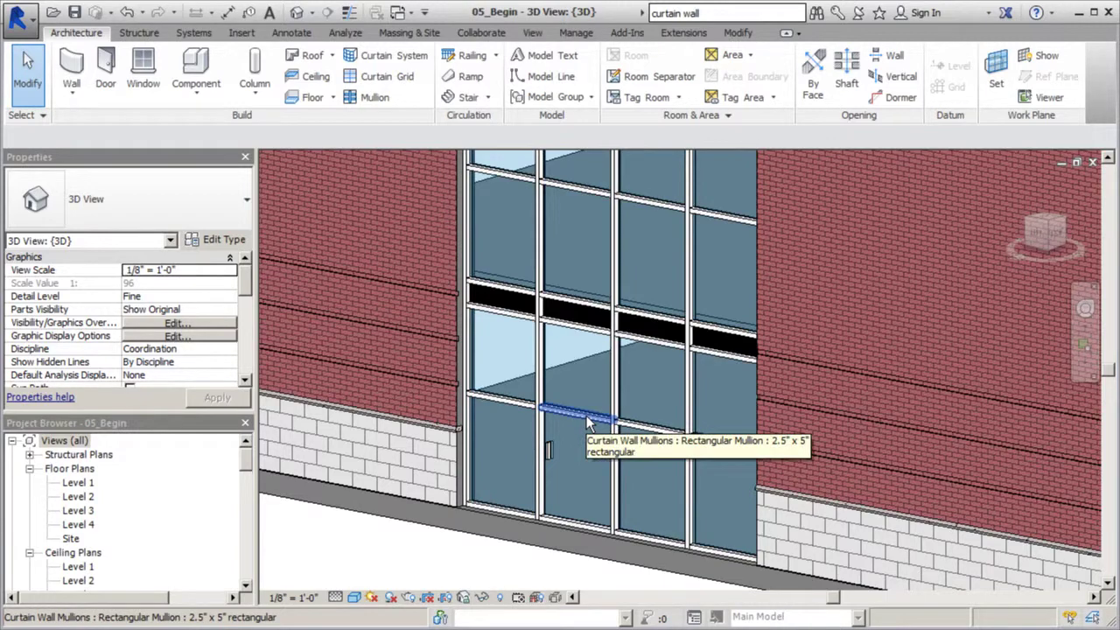
key("Tab")
key("Tab")
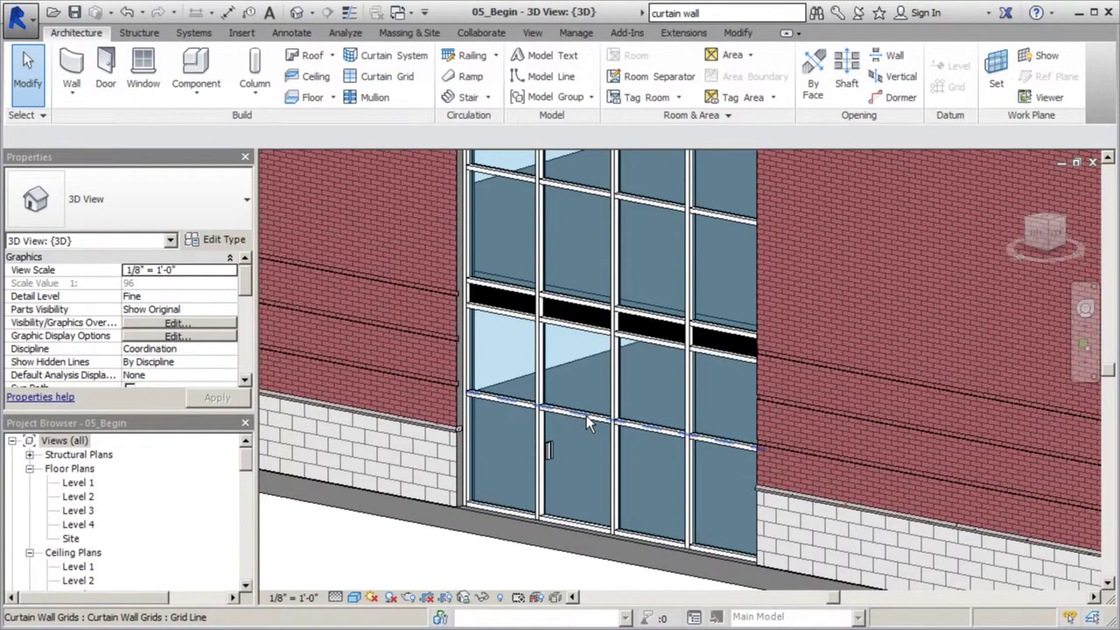
left_click(586, 416)
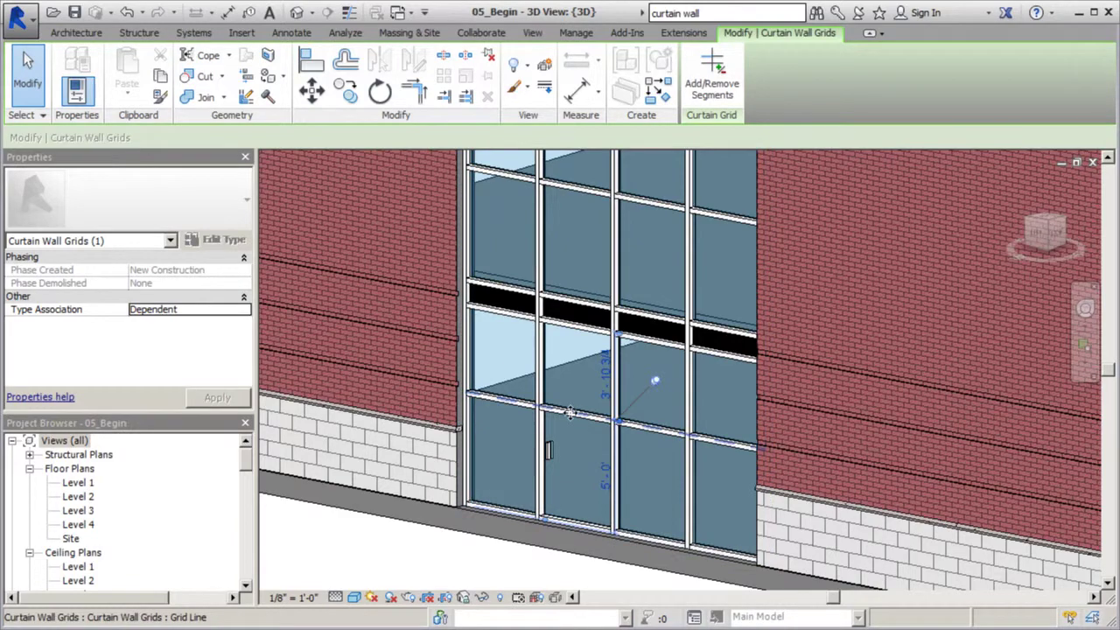
key("Escape")
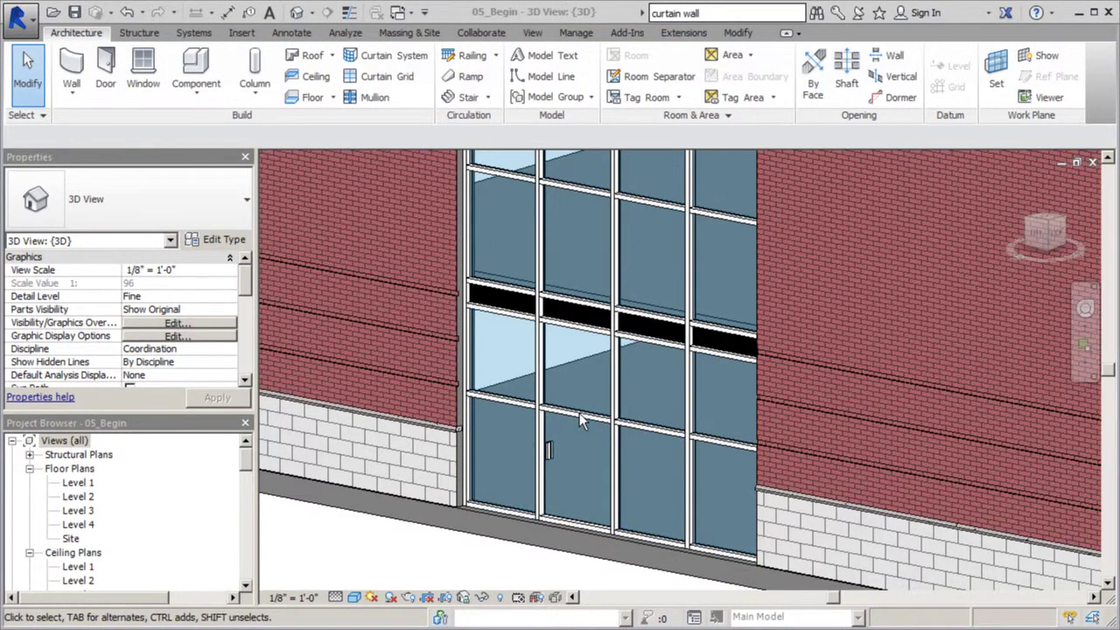
Step: Select the horizontal curtain grid line at the head of the new door and unpin it
key("Tab")
key("Tab")
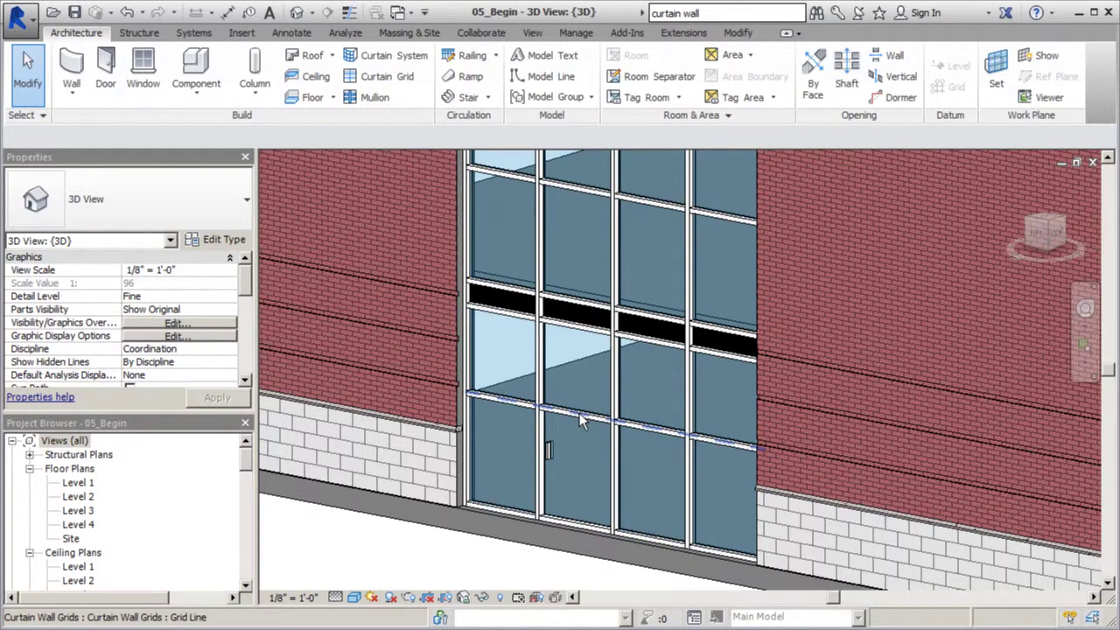
left_click(580, 413)
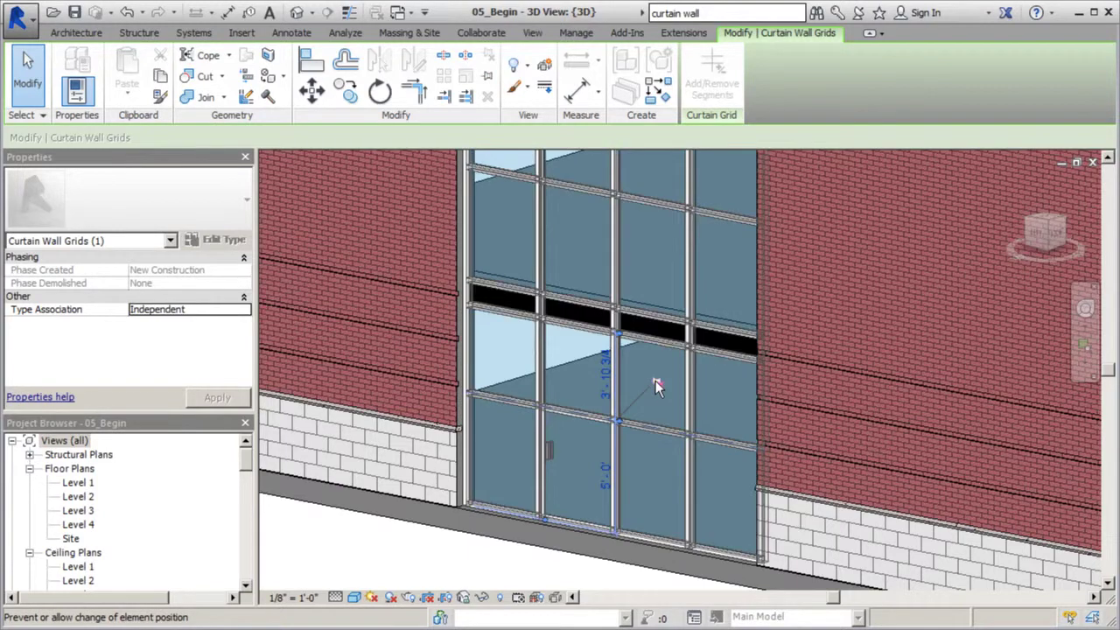
Step: Move the unpinned horizontal grid line above the door straight up by 2' and clear the selection
left_click(311, 90)
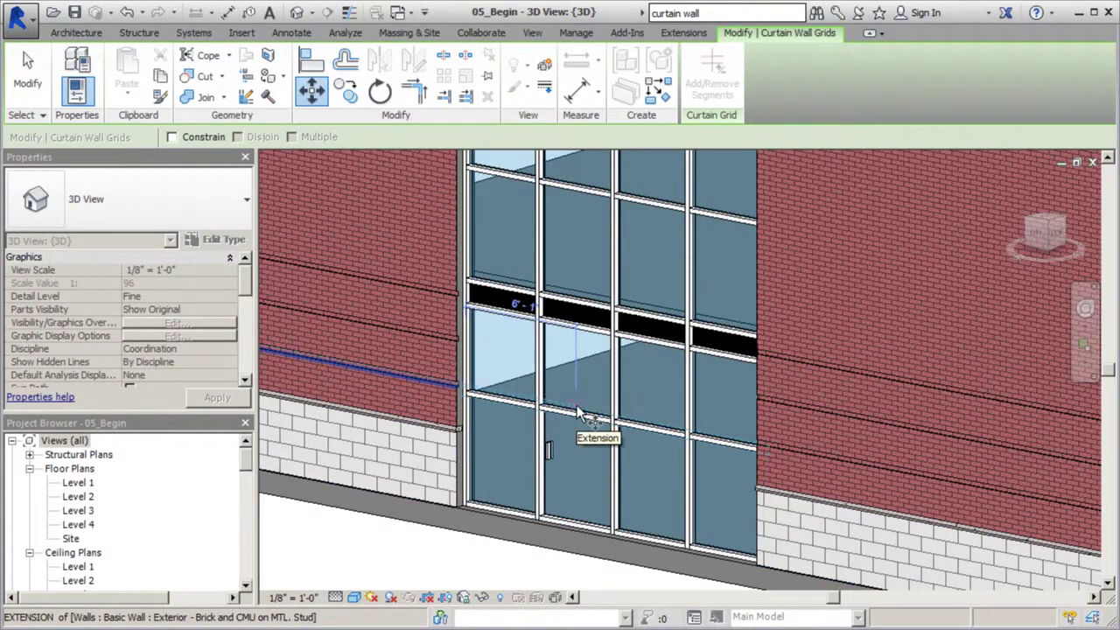
scroll(578, 416, "up", 2)
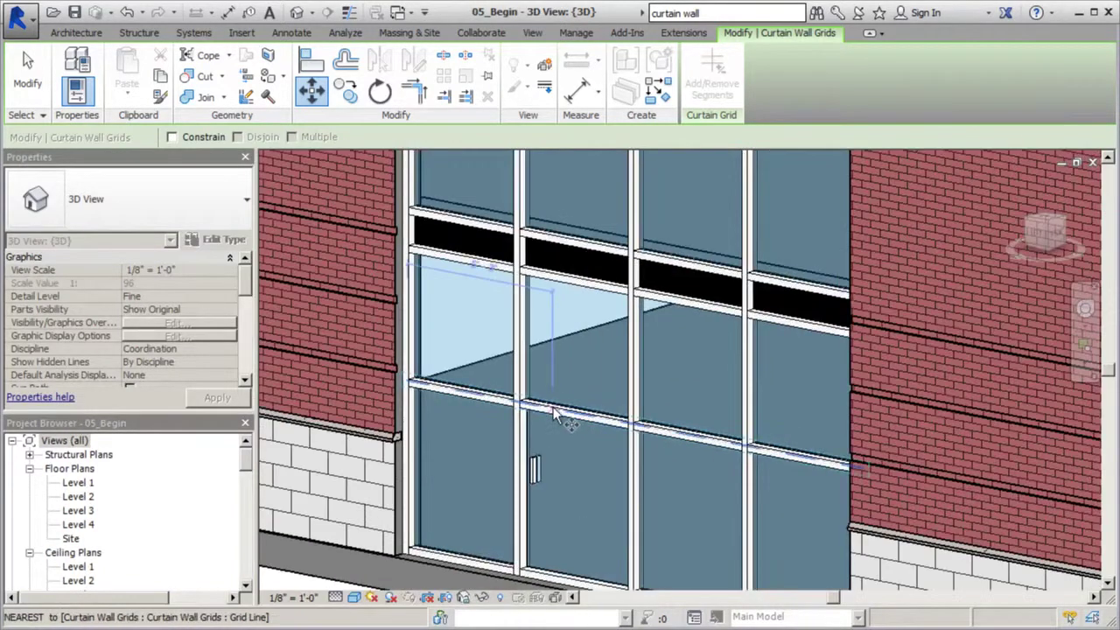
left_click(529, 404)
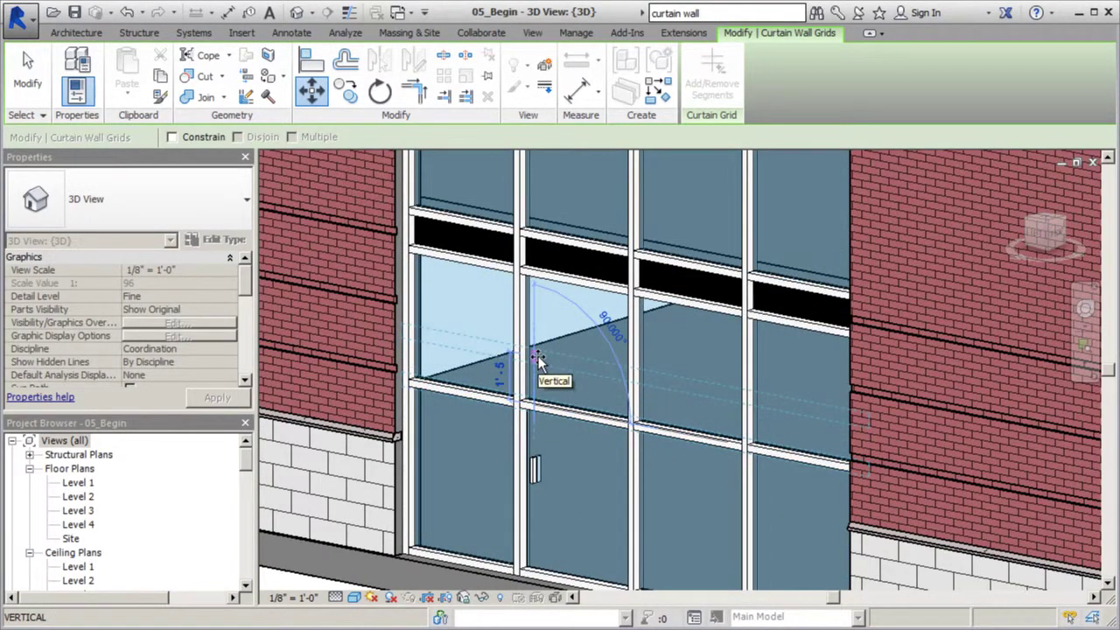
type("2")
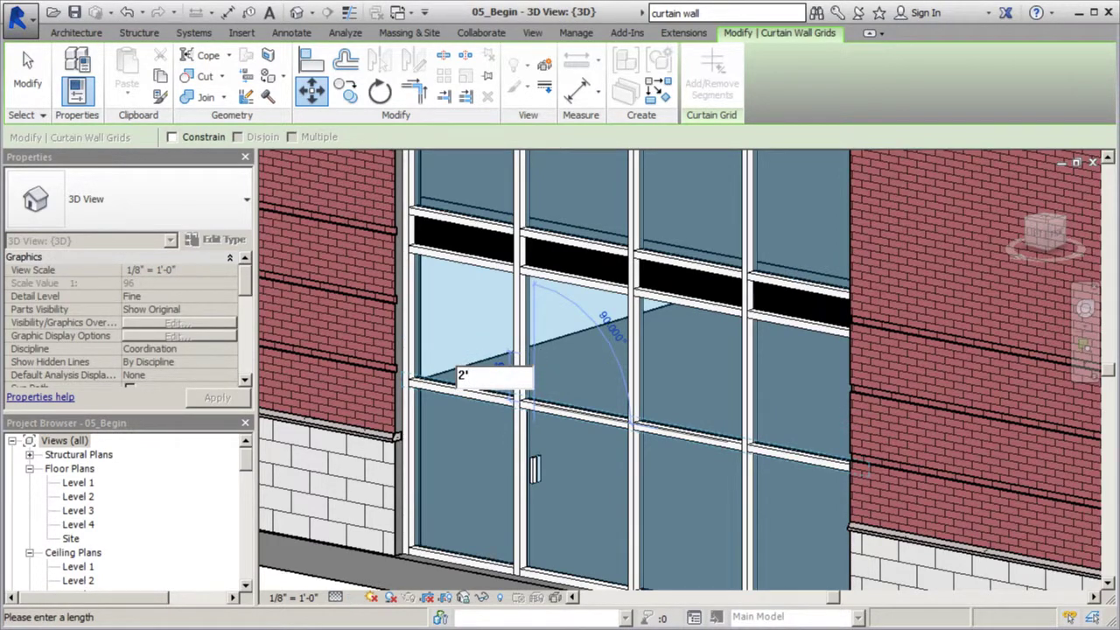
key("Return")
key("Escape")
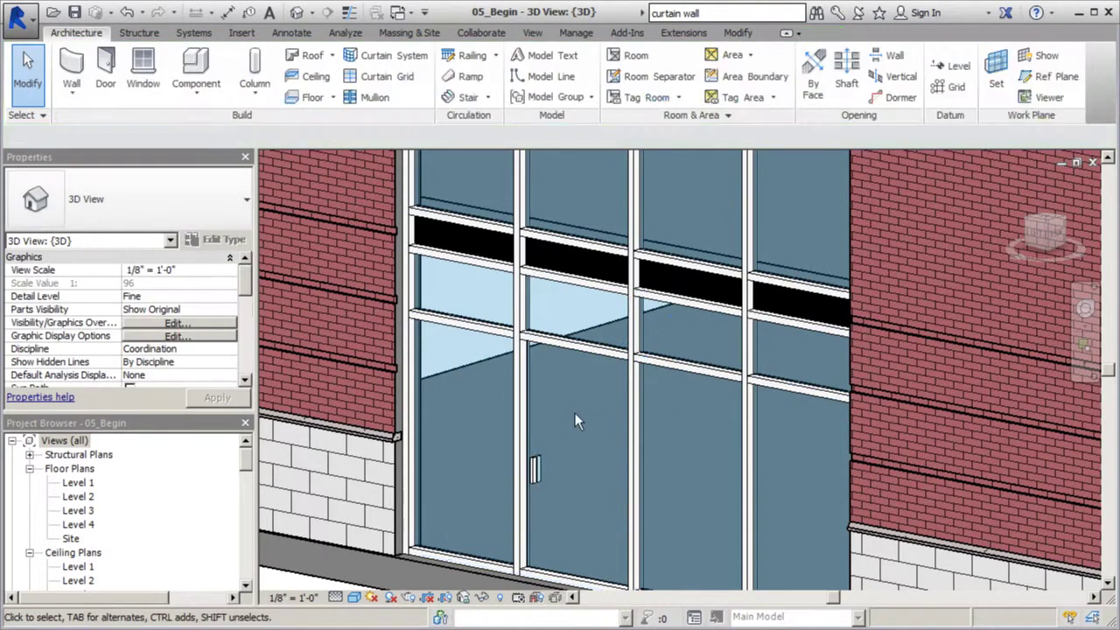
Step: Unpin and delete the mullion segment along the floor beneath the glass door
scroll(530, 382, "down", 3)
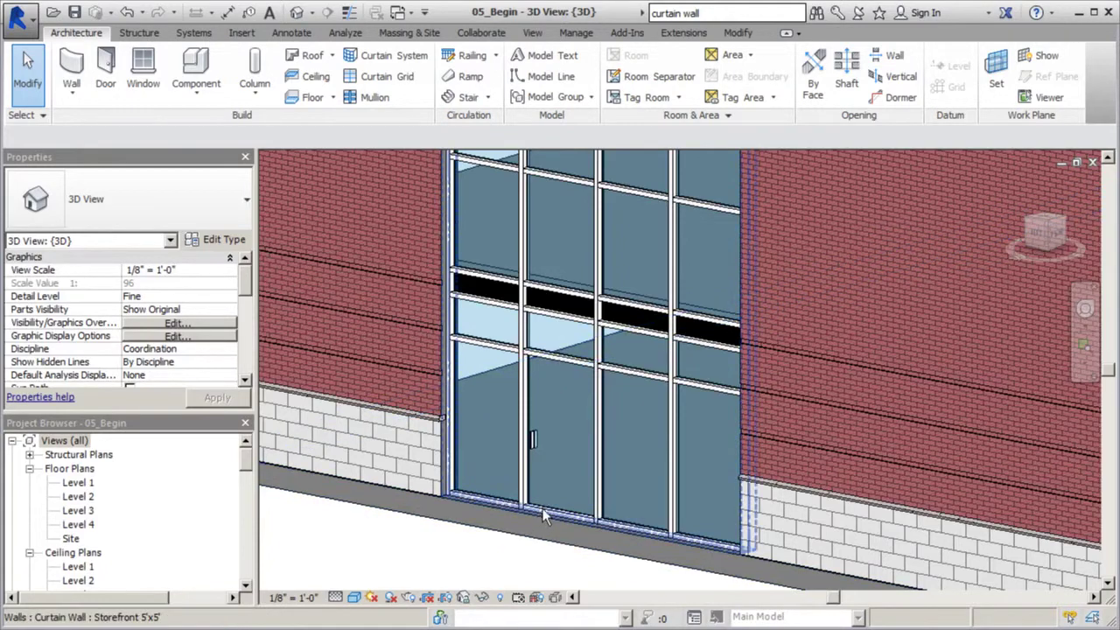
scroll(543, 508, "up", 2)
key("Tab")
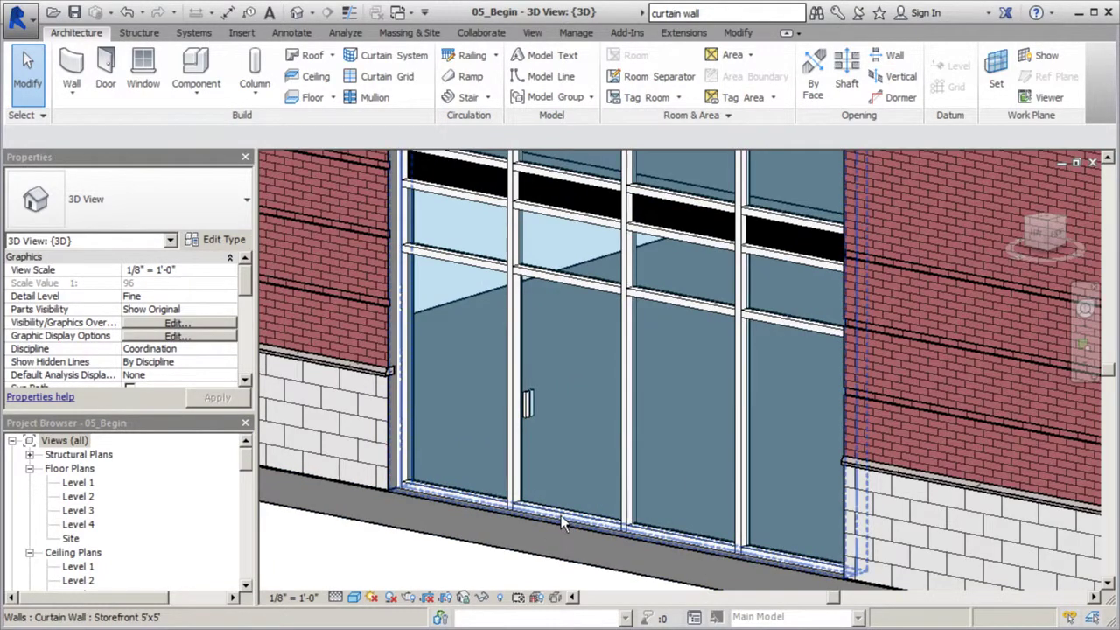
key("Tab")
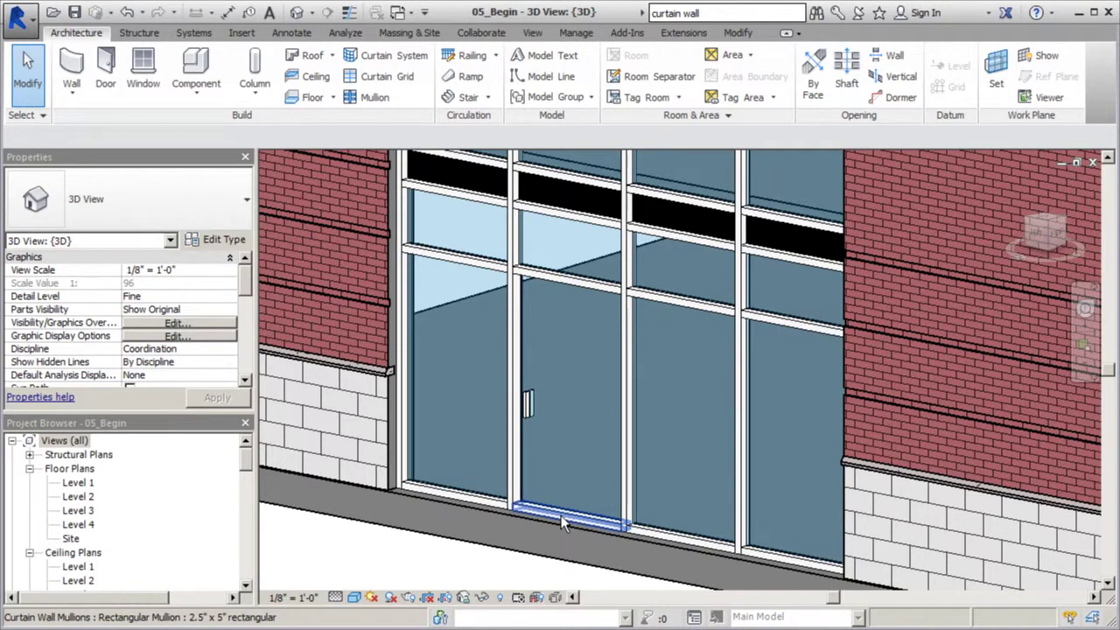
left_click(564, 522)
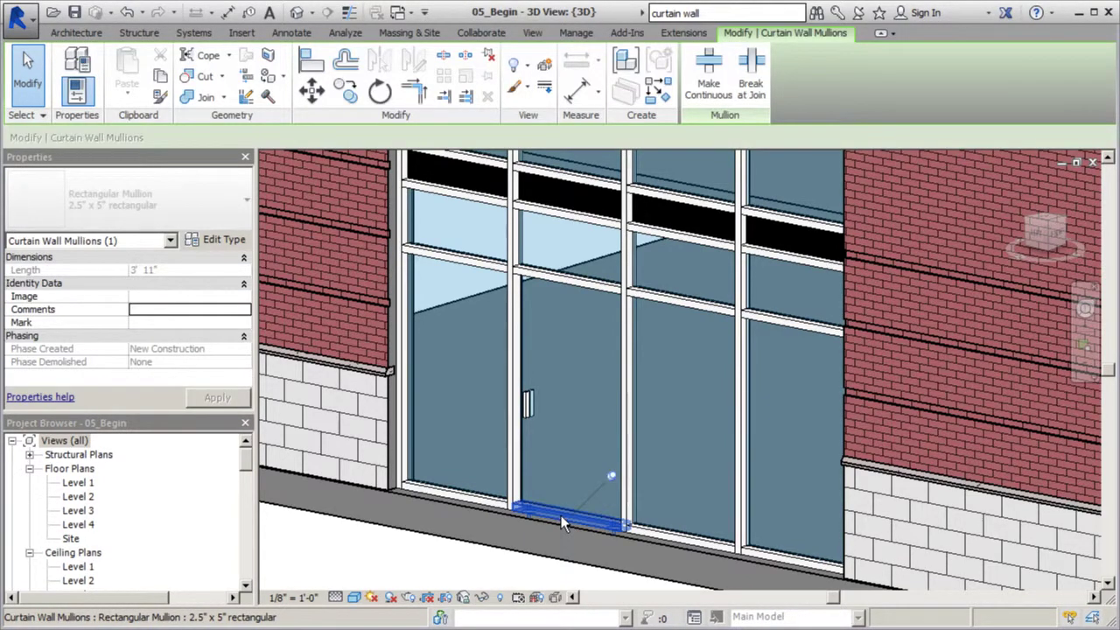
left_click(610, 477)
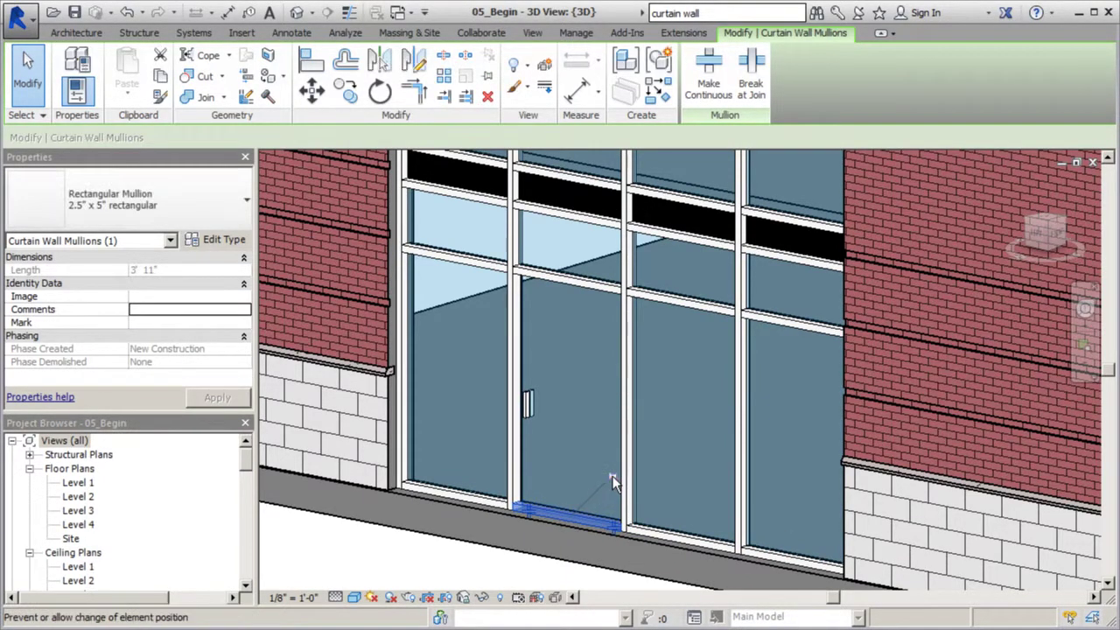
left_click(488, 97)
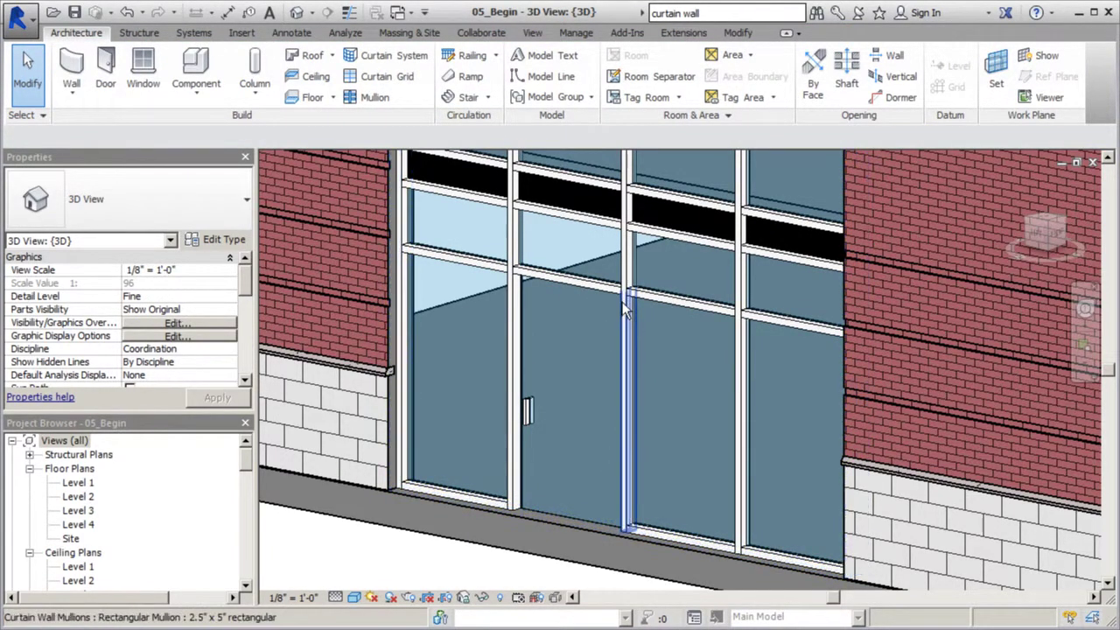
Step: Select the whole Storefront 5'x5' curtain wall in a face-on view and open its profile sketch for editing
key("Tab")
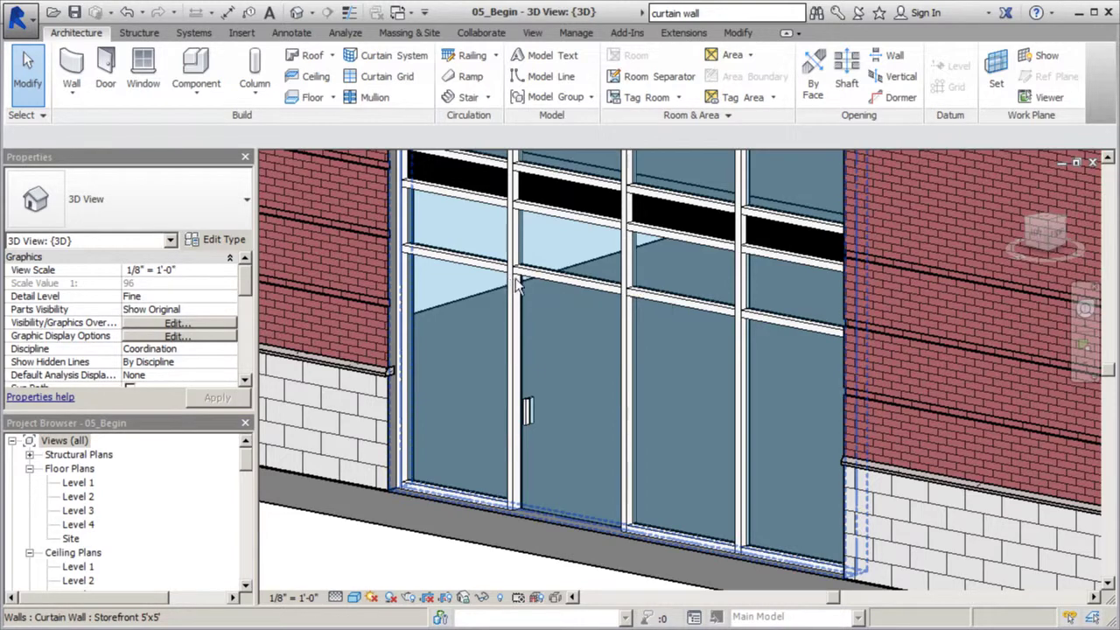
scroll(506, 517, "down", 3)
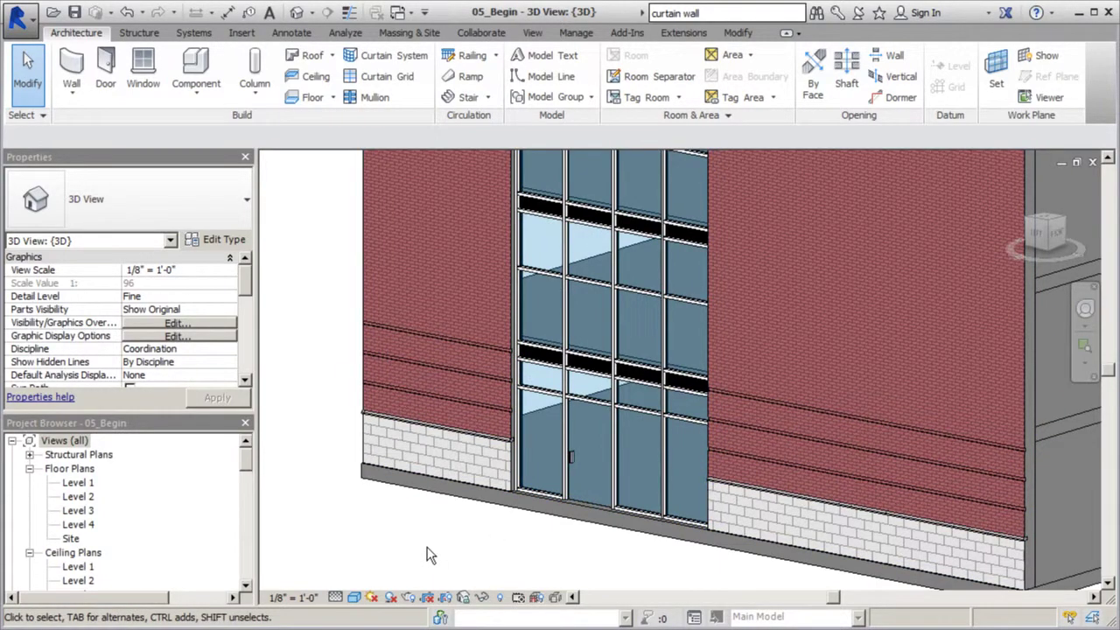
scroll(428, 554, "down", 2)
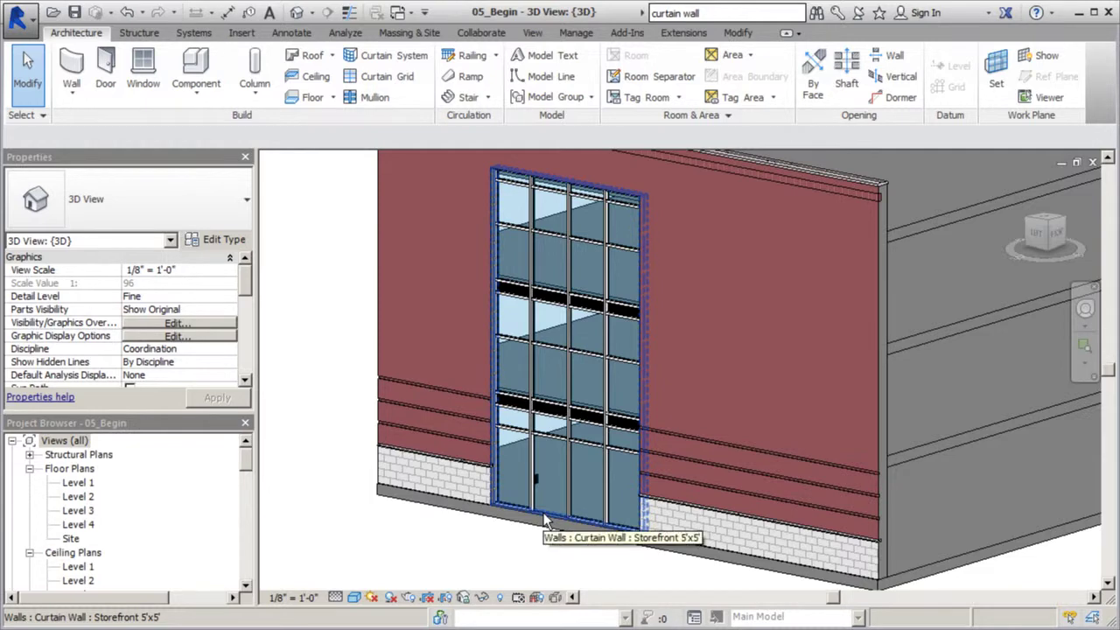
left_click(1037, 234)
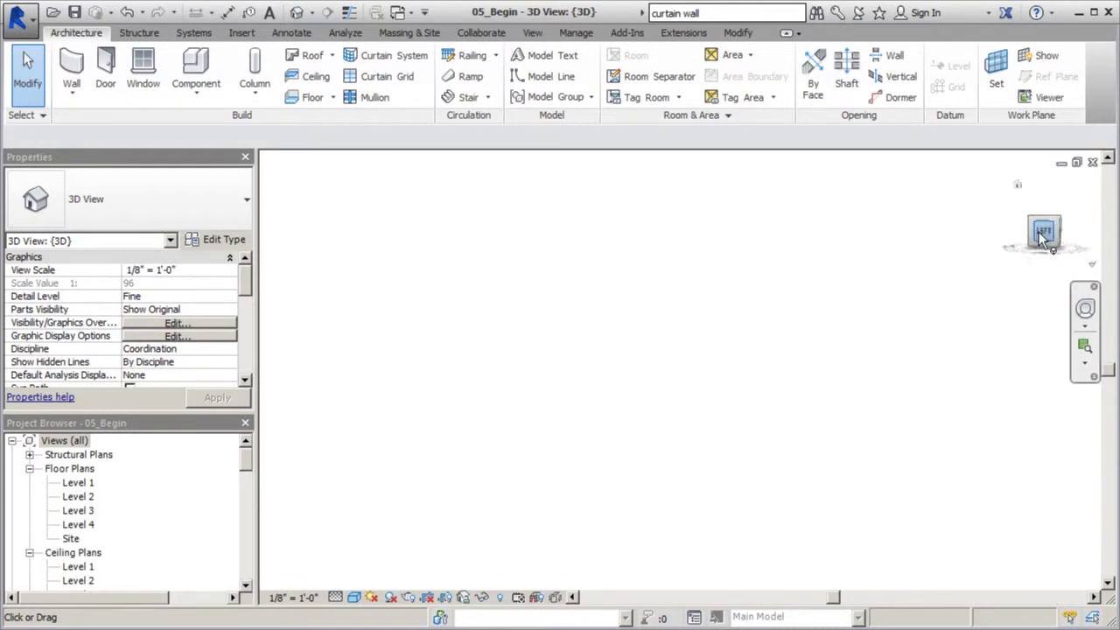
scroll(620, 341, "up", 8)
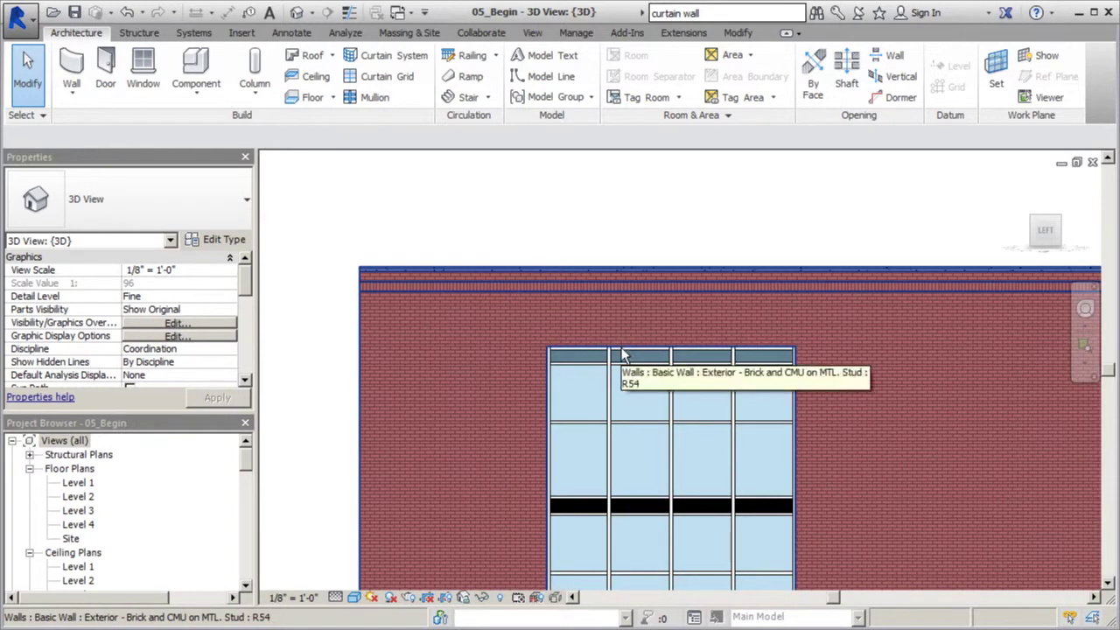
key("Tab")
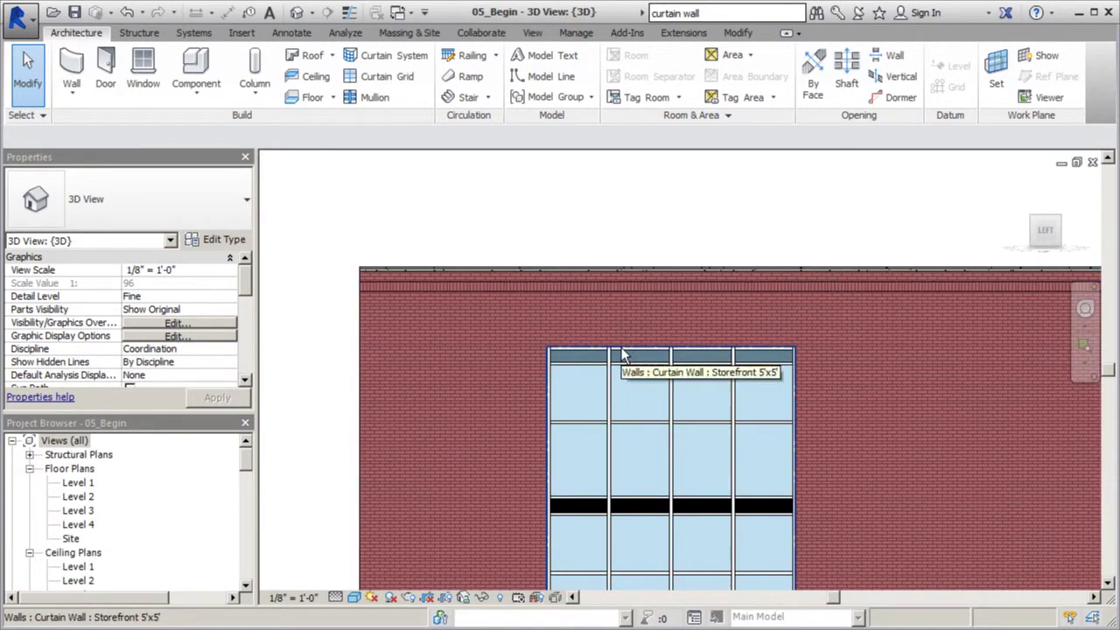
left_click(621, 353)
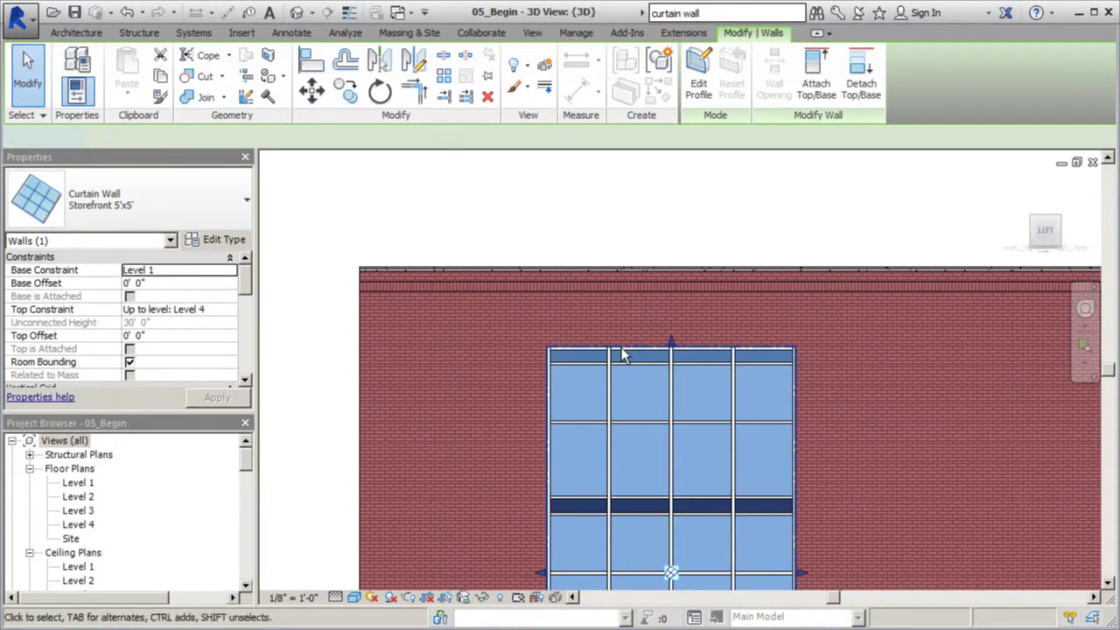
double_click(621, 350)
scroll(633, 349, "down", 3)
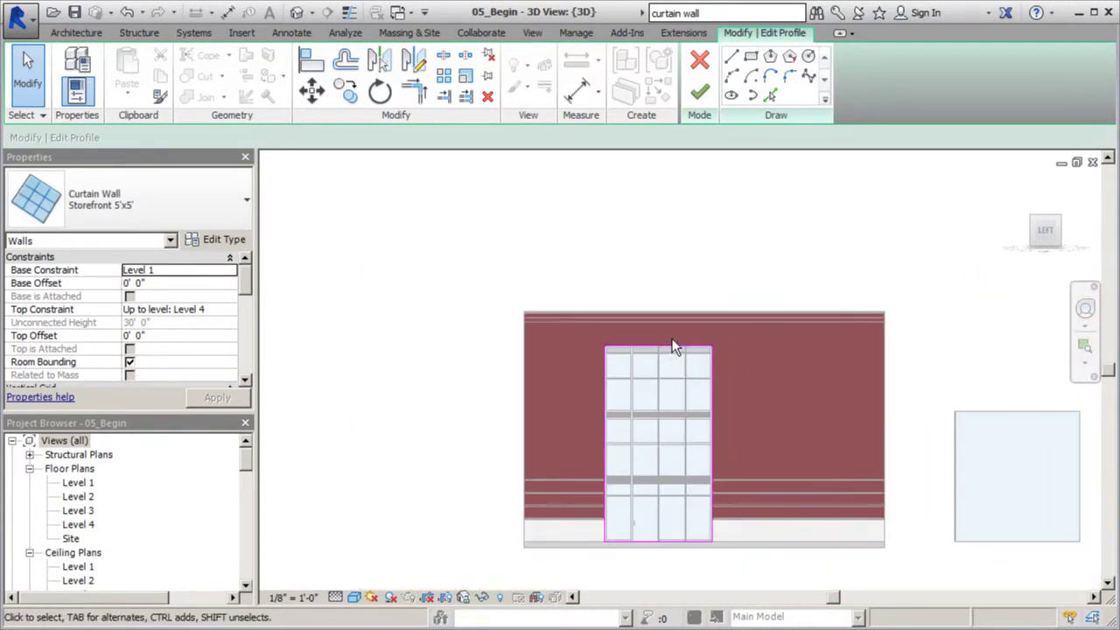
scroll(645, 338, "up", 3)
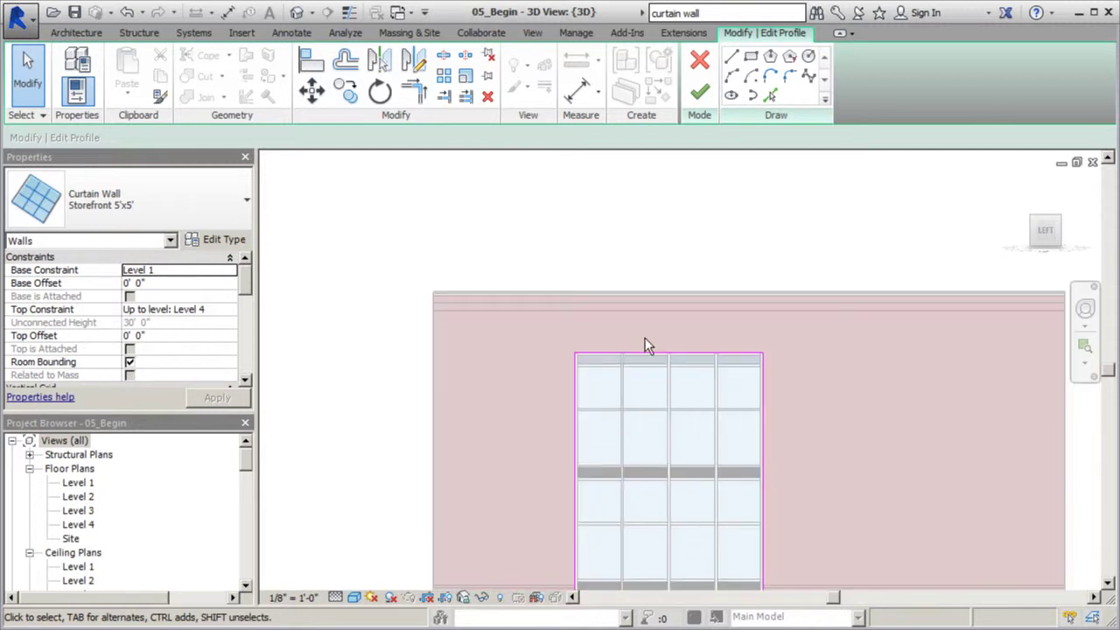
left_click(752, 355)
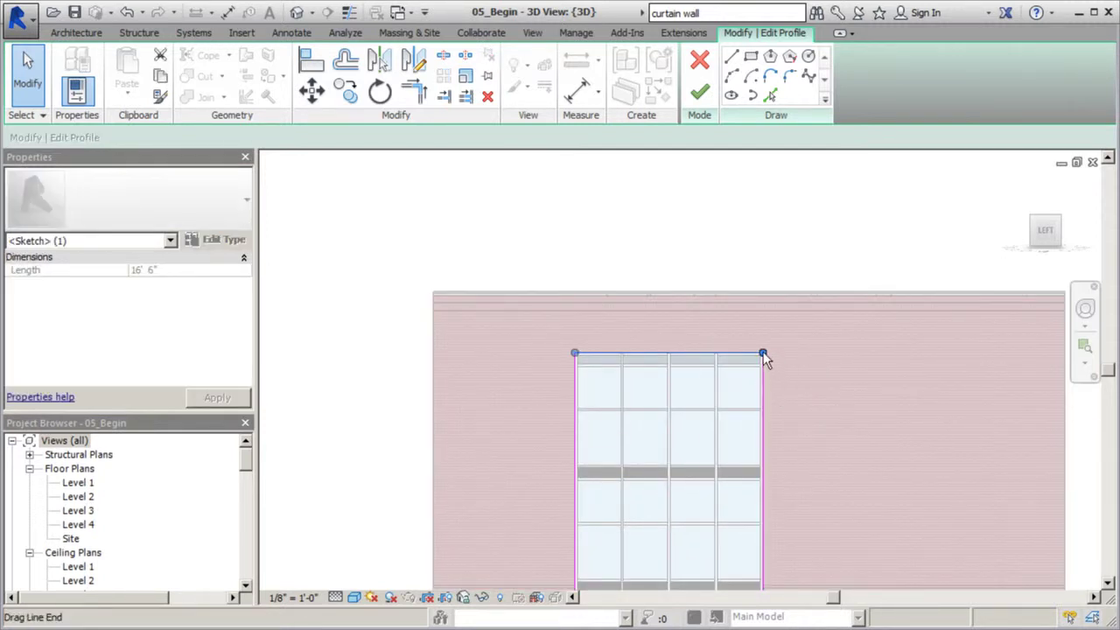
left_click_drag(762, 352, 763, 320)
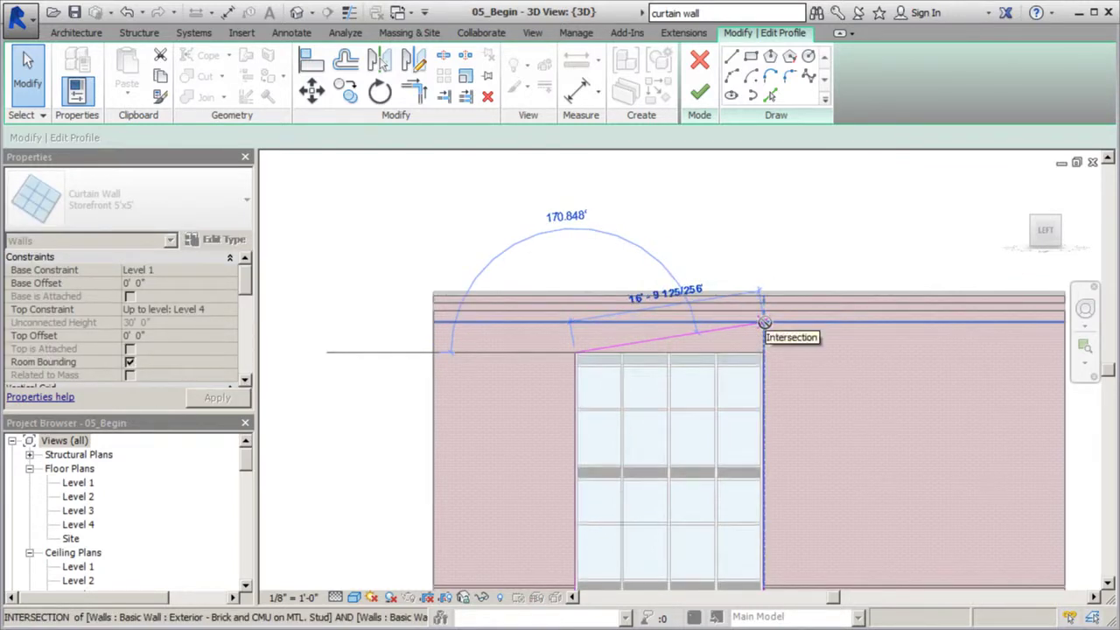
key("Escape")
Step: Move the upper end of the profile's left edge outward and down to slant it, about 24' 6" long, removing the constraints
scroll(720, 330, "down", 1)
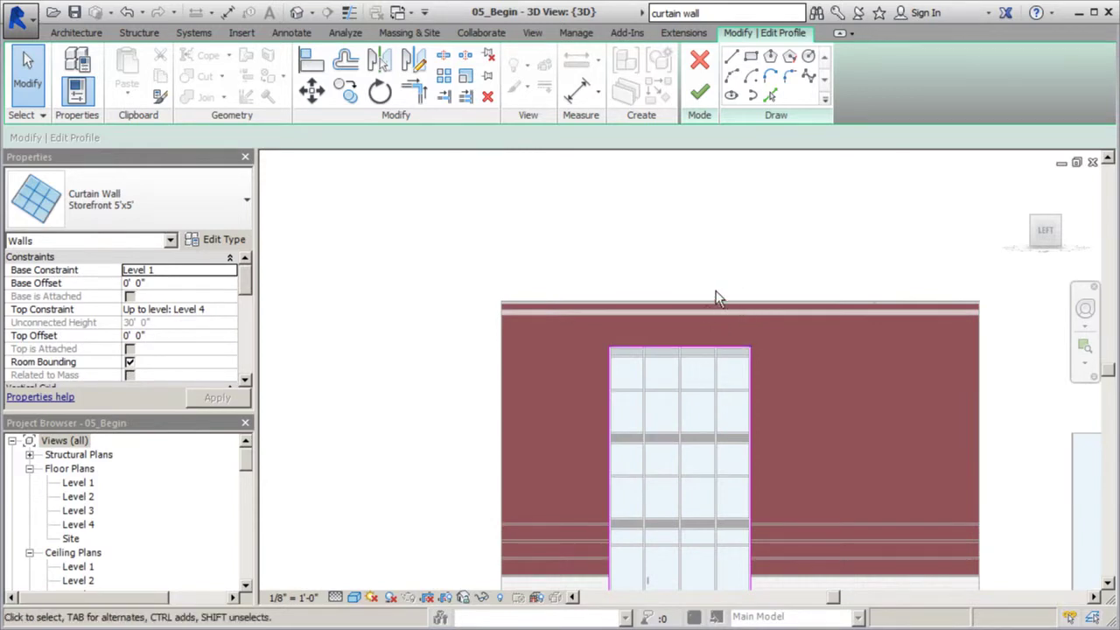
left_click(609, 368)
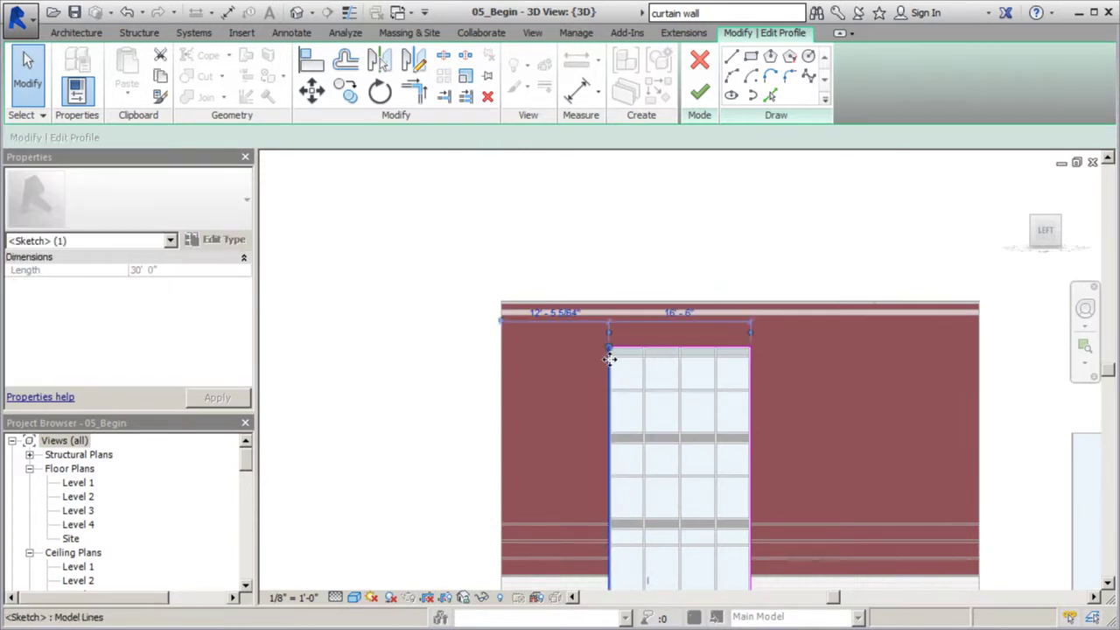
mouse_move(610, 354)
left_mouse_down()
mouse_move(575, 358)
mouse_move(610, 380)
mouse_move(610, 392)
mouse_move(586, 396)
left_mouse_up()
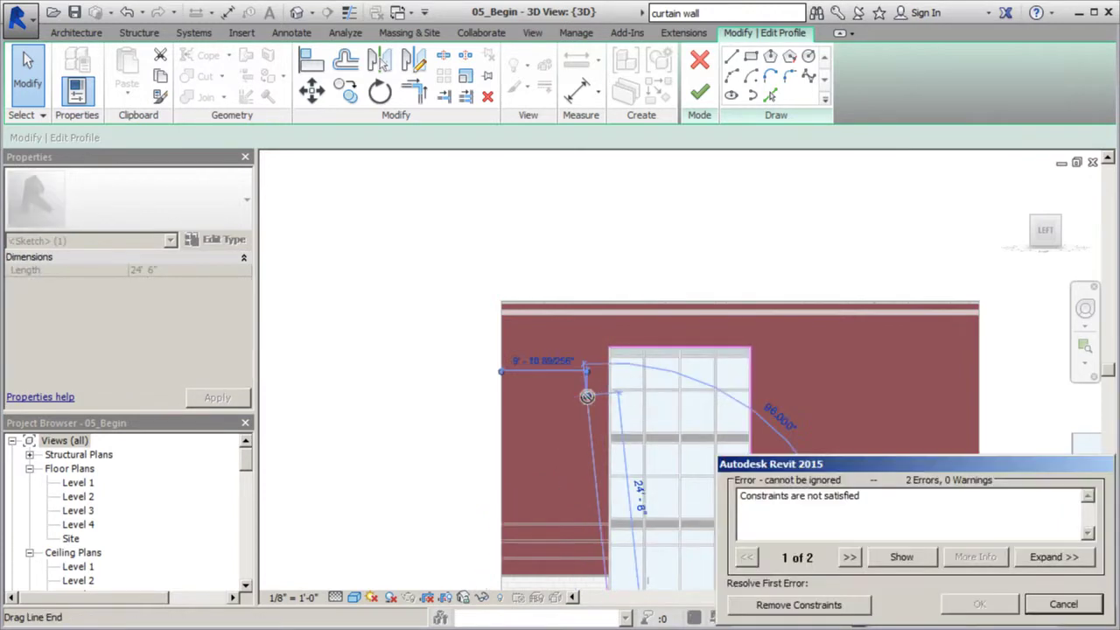
left_click(803, 606)
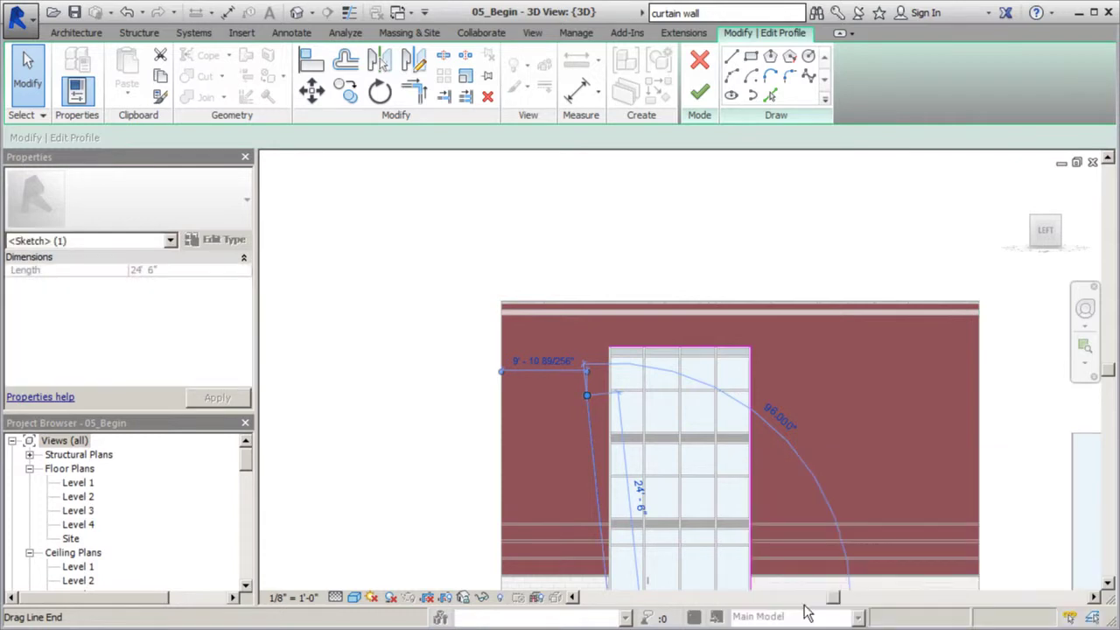
Step: Join the left end of the profile's top line to the slanted edge's upper end, about 19' 10" long, and finish the profile edit
left_click(632, 349)
left_click_drag(611, 350, 586, 396)
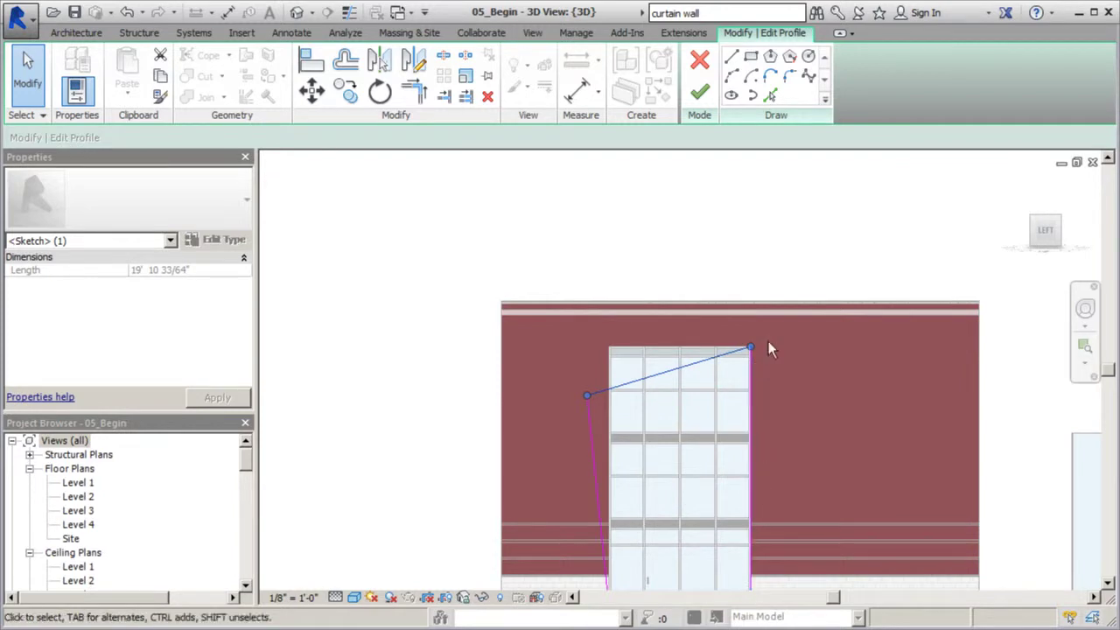
scroll(617, 239, "down", 1)
left_click(697, 91)
left_click(785, 208)
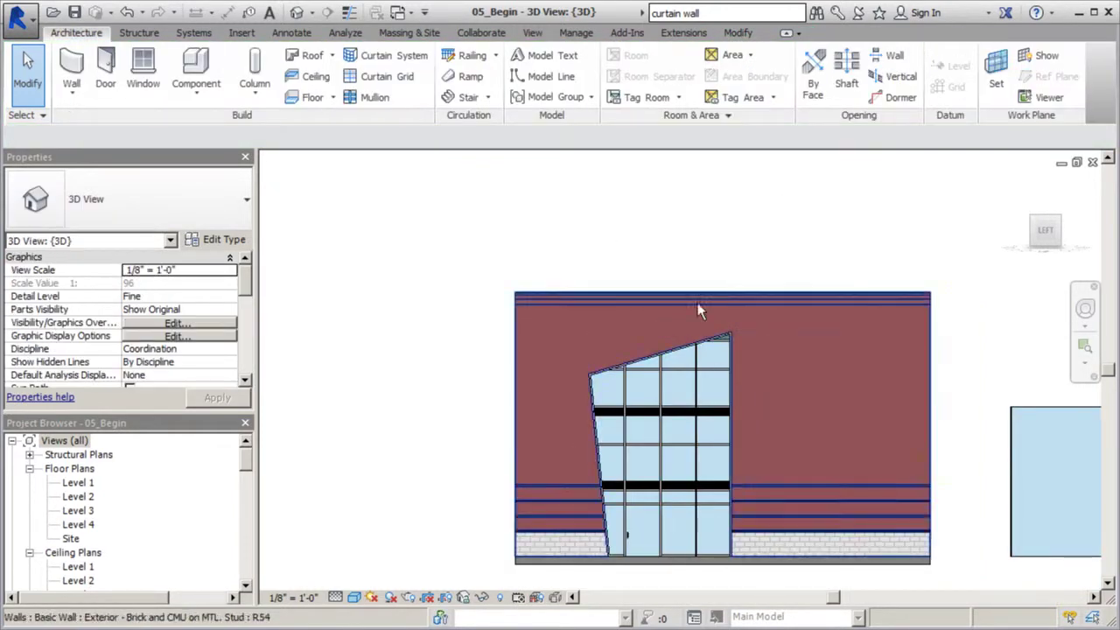
Step: Examine the reshaped storefront's sloped head, slanted side and trimmed panels, and the freestanding curtain walls beside the building
scroll(700, 315, "up", 1)
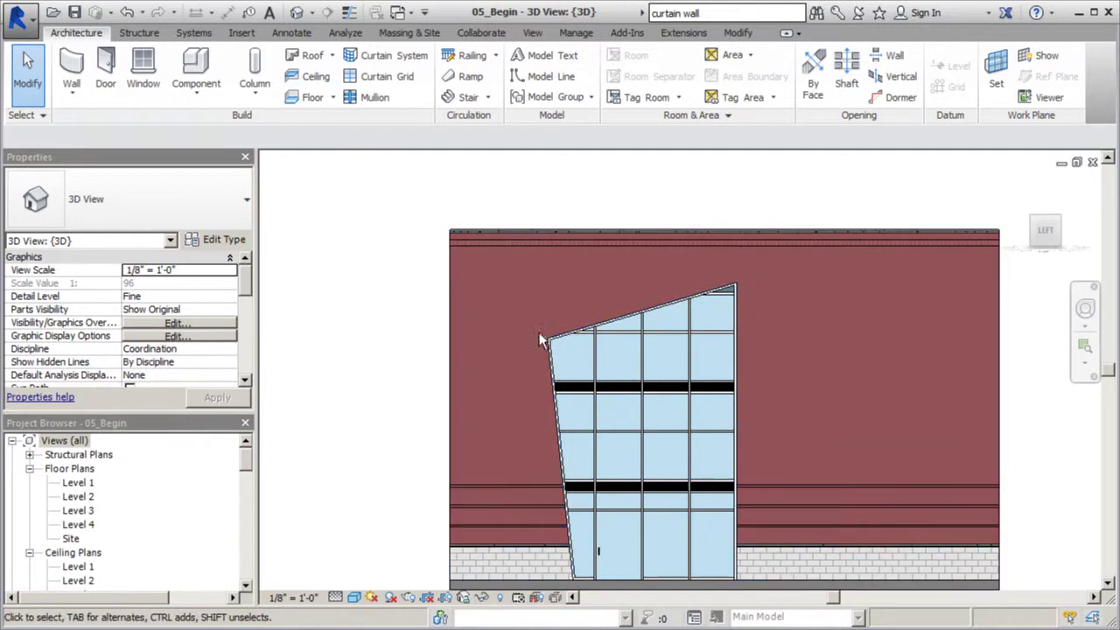
scroll(620, 356, "down", 2)
scroll(624, 385, "down", 2)
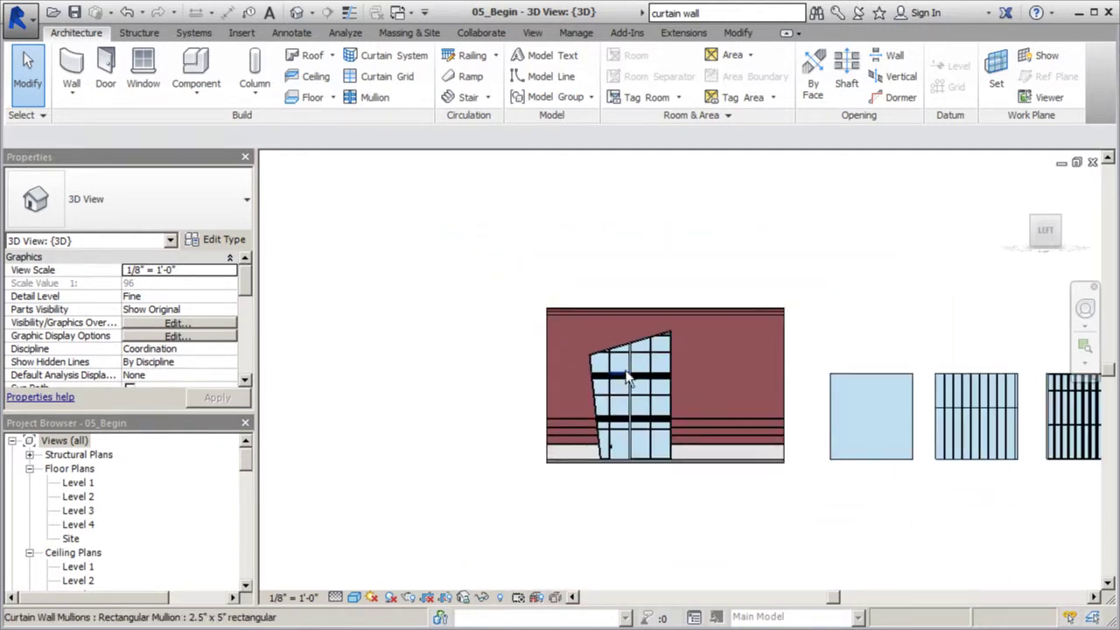
scroll(641, 374, "up", 1)
scroll(641, 375, "up", 2)
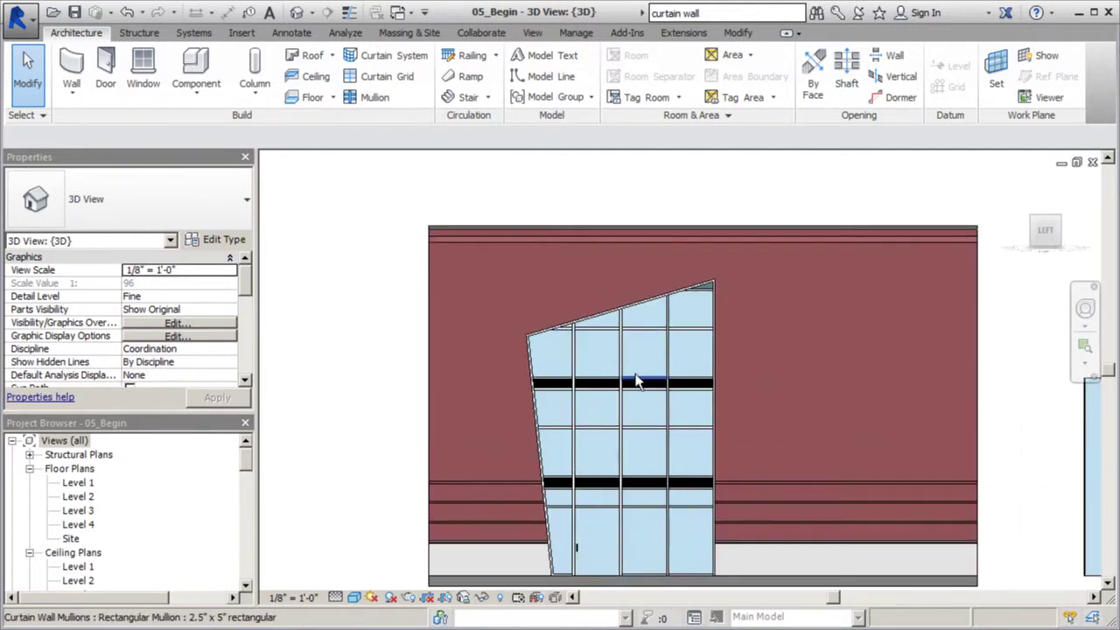
scroll(634, 385, "down", 2)
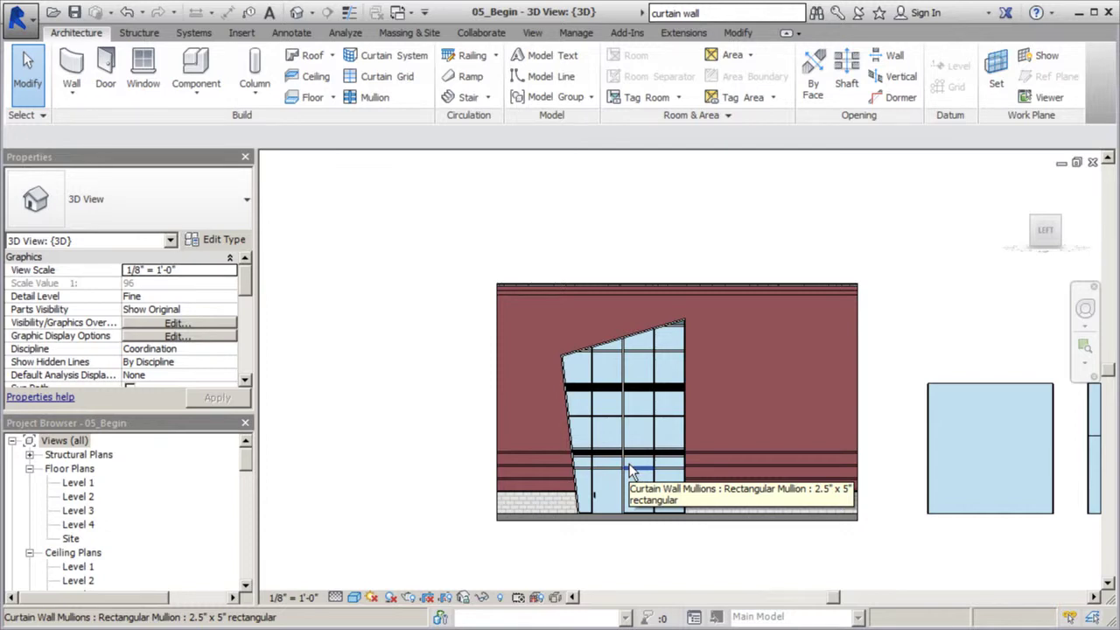
scroll(630, 466, "up", 1)
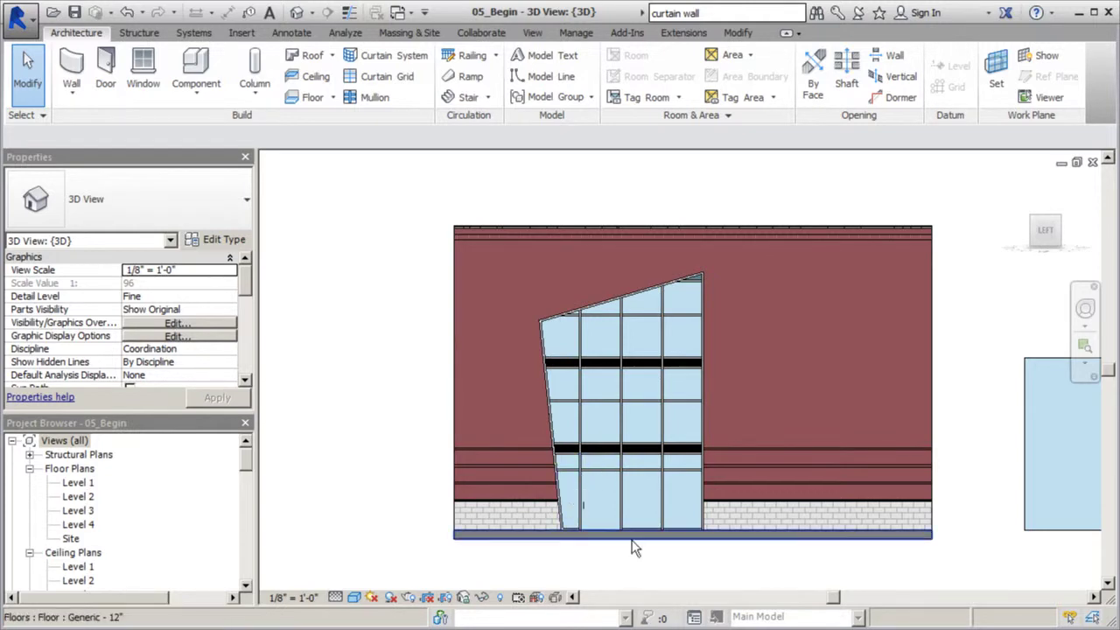
scroll(510, 461, "down", 4)
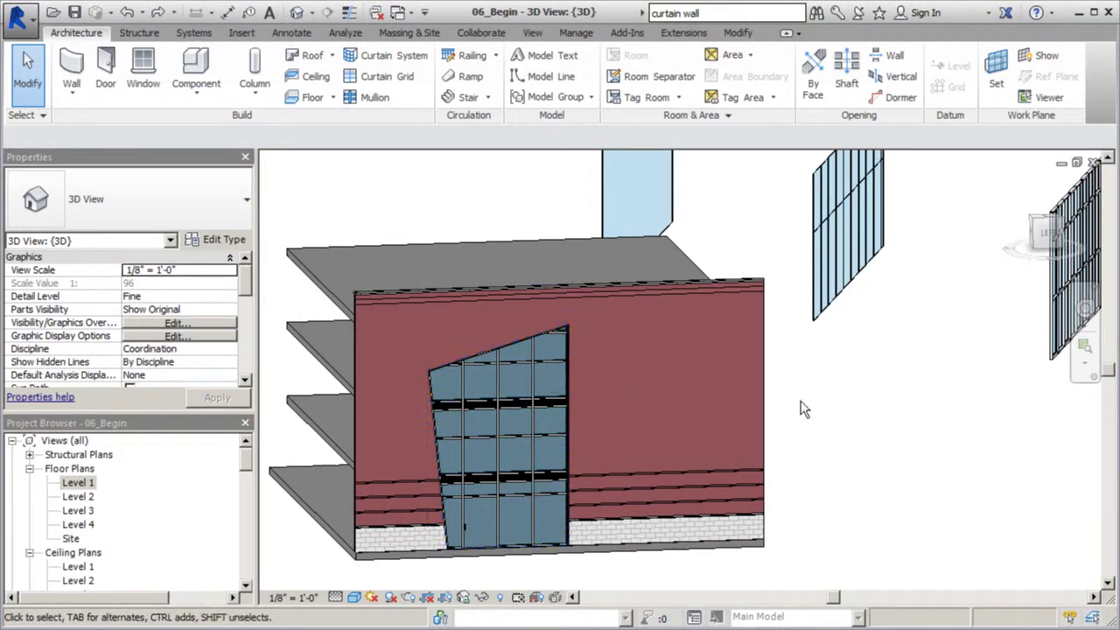
middle_click_drag(855, 408, 656, 437, "shift")
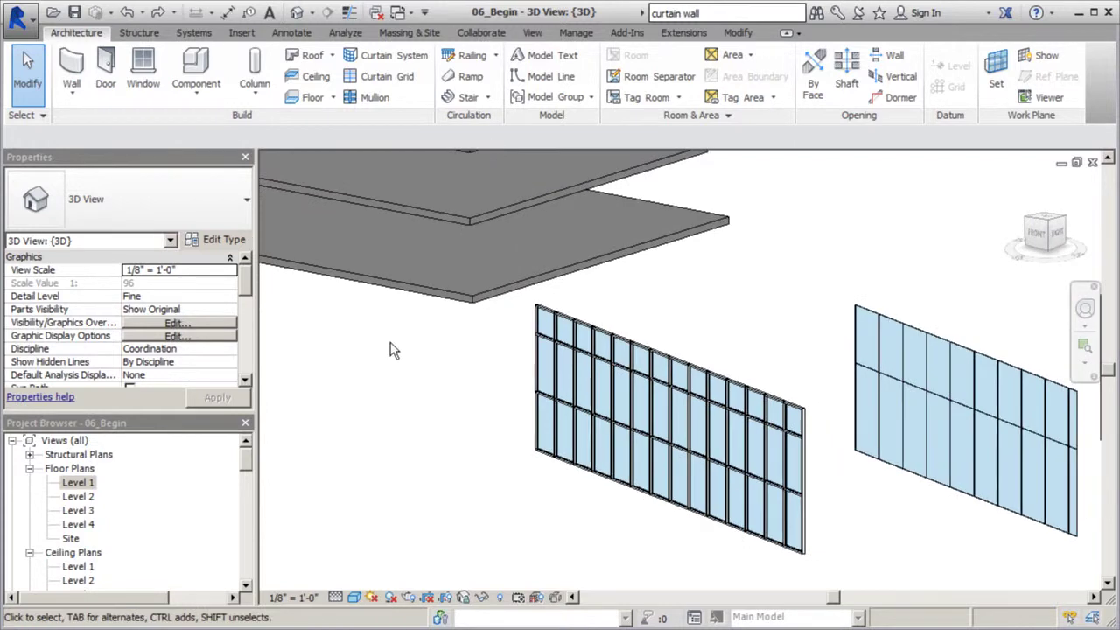
Step: Examine the freestanding Exterior Glazing curtain wall beside the Storefront wall, selecting the whole wall to check its type and properties
scroll(674, 449, "down", 2)
scroll(767, 470, "up", 2)
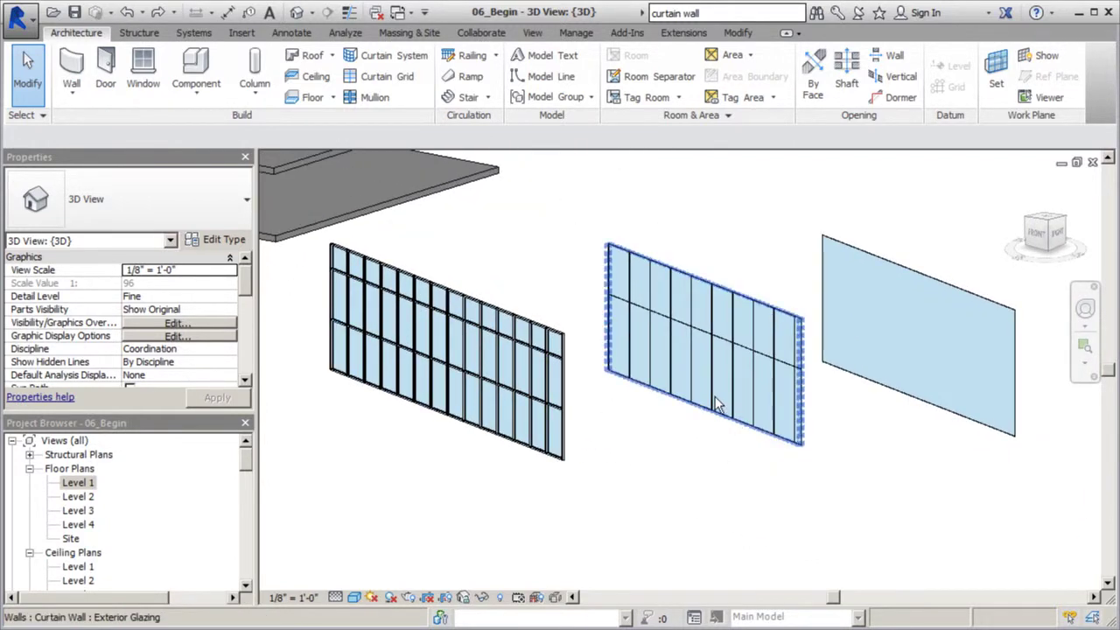
scroll(722, 319, "up", 3)
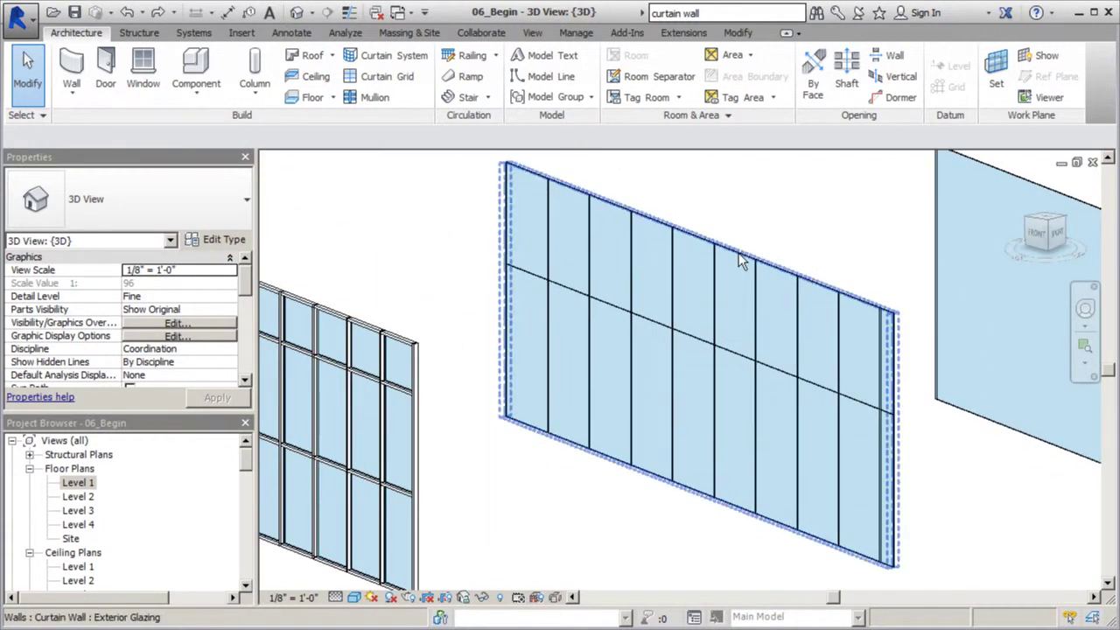
left_click(740, 297)
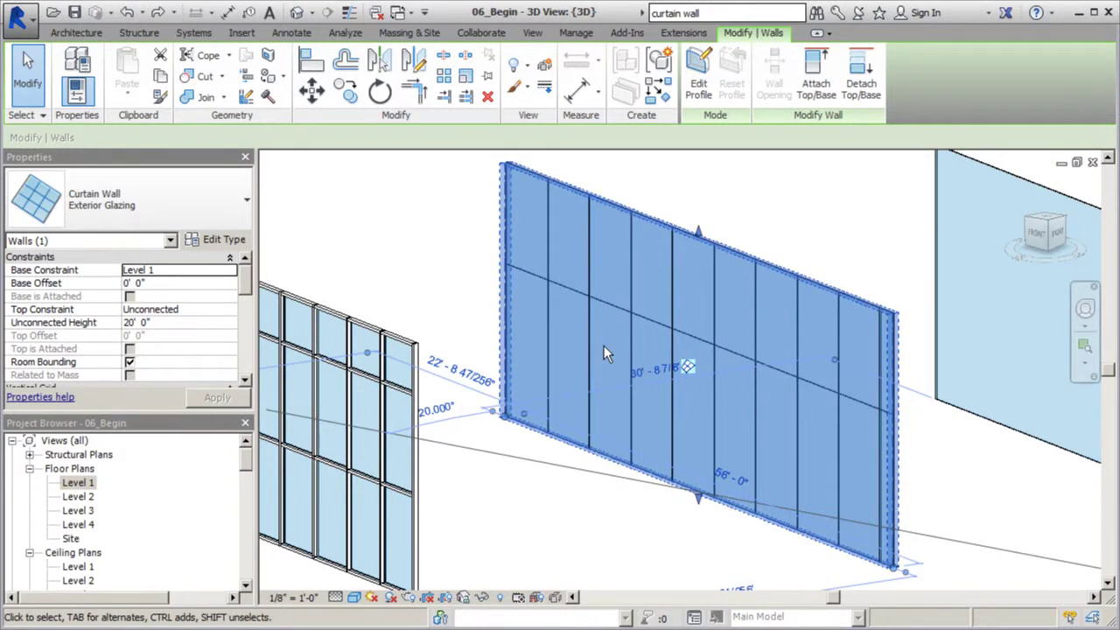
left_click(744, 188)
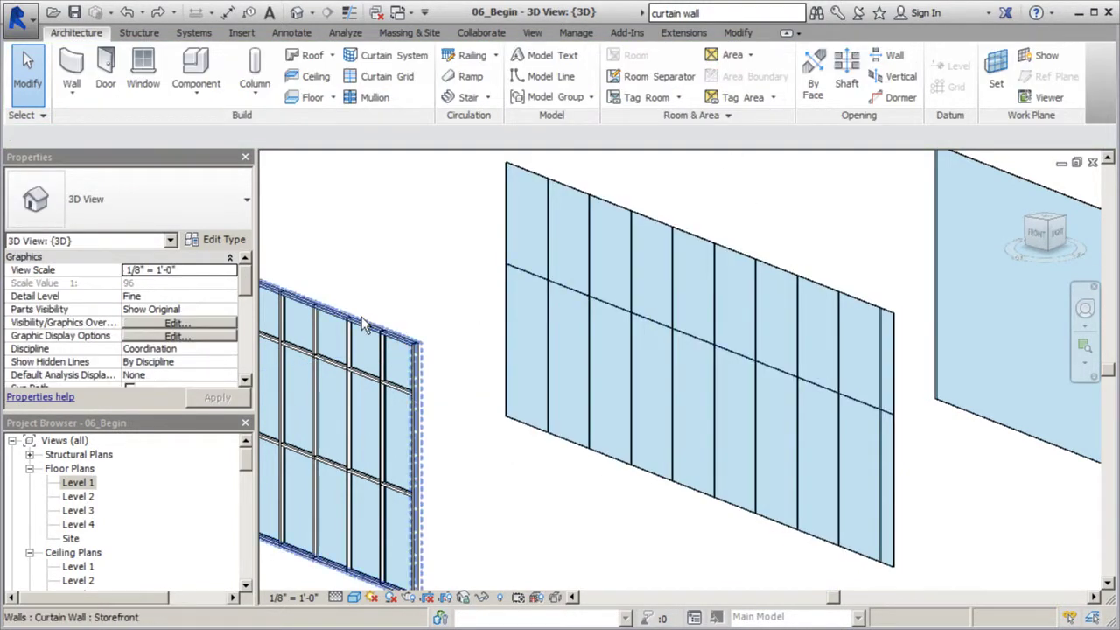
left_click(515, 241)
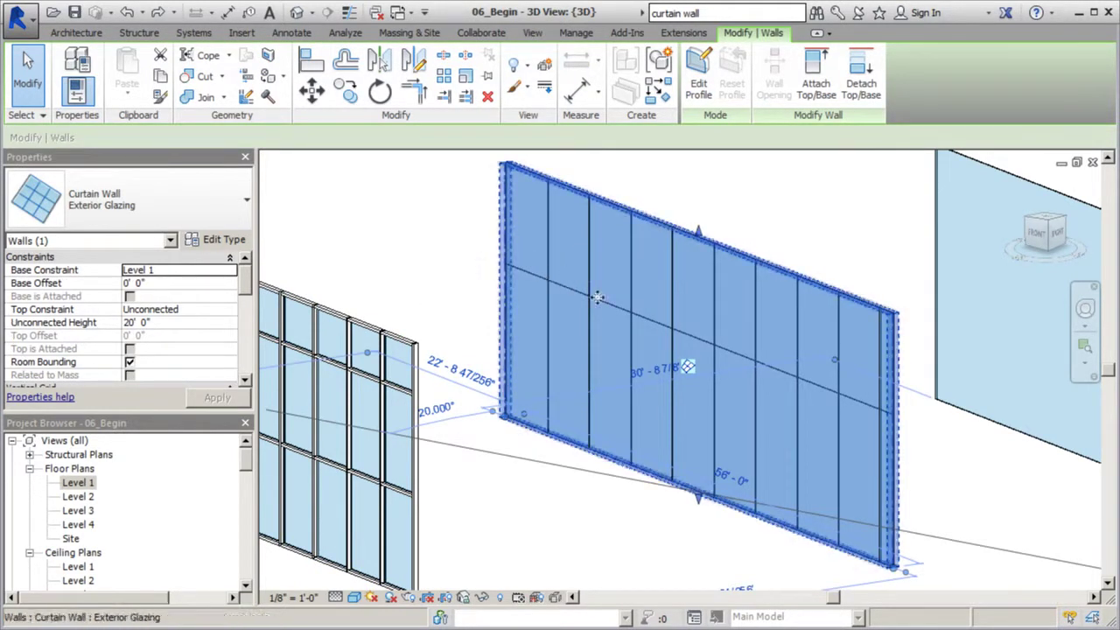
scroll(664, 289, "up", 2)
key("Escape")
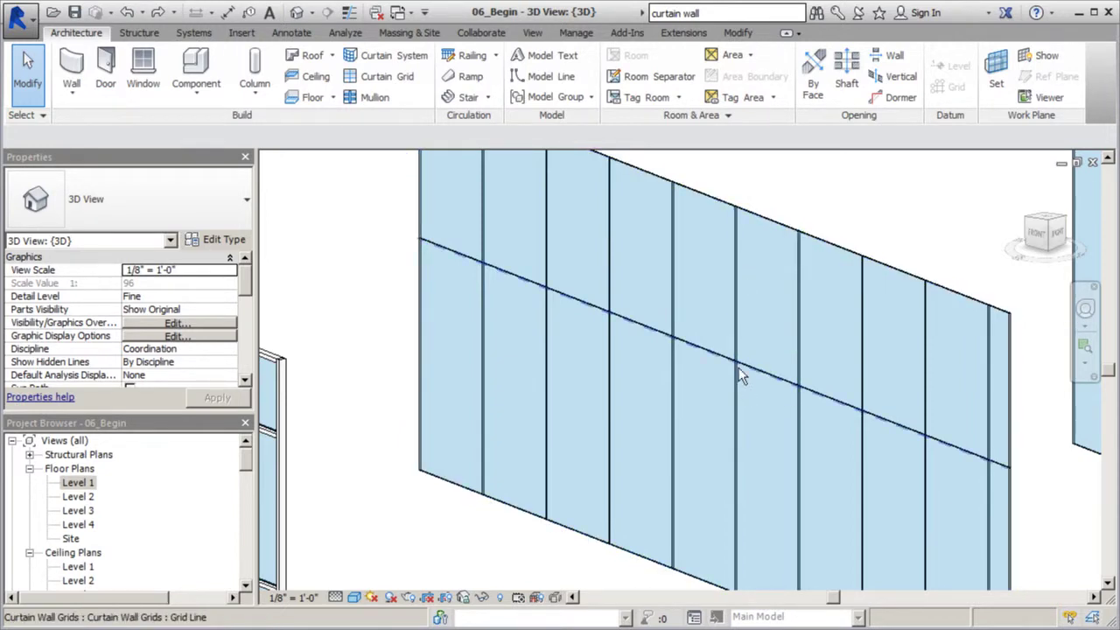
Step: Cycle through the Exterior Glazing wall's selectable parts, select a lower end glazed panel, and compare the freestanding curtain walls
key("Tab")
key("Tab")
key("Tab")
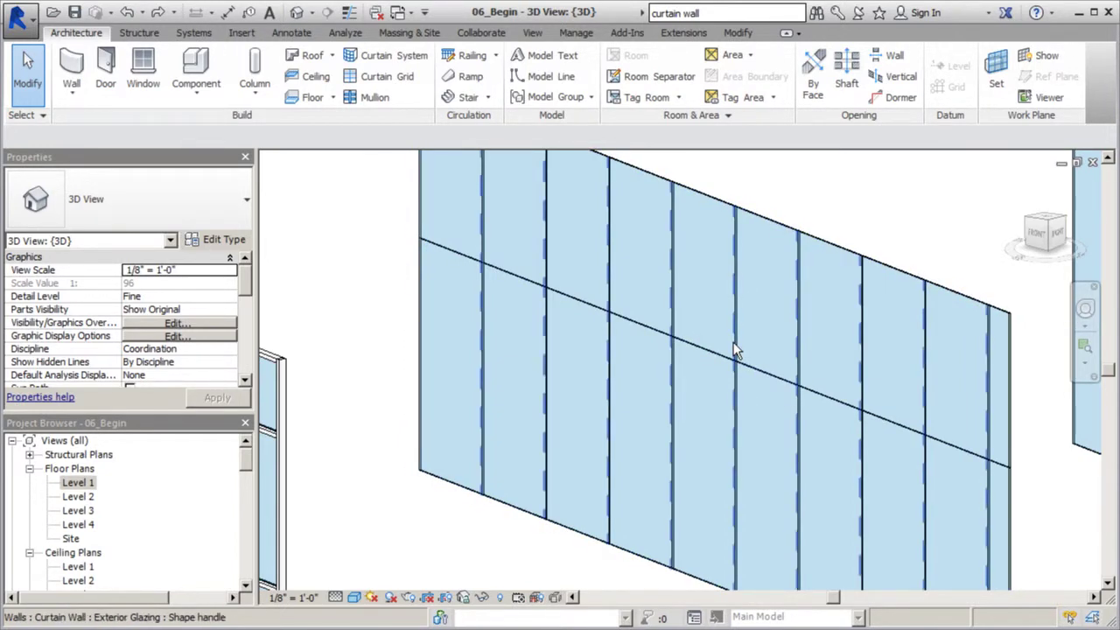
left_click(733, 348)
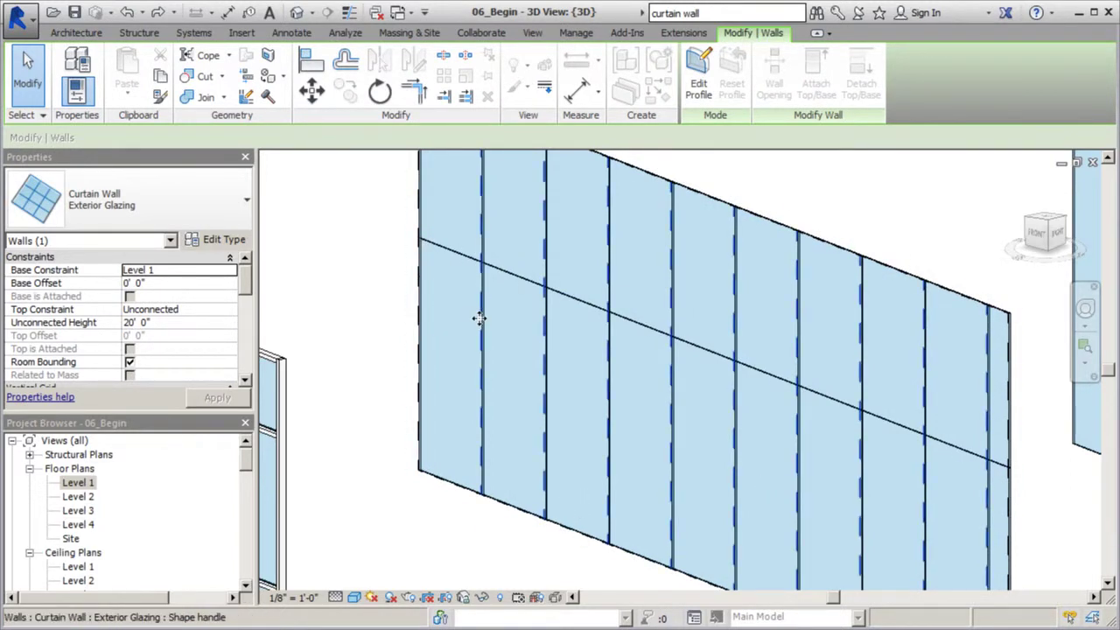
key("Tab")
key("Tab")
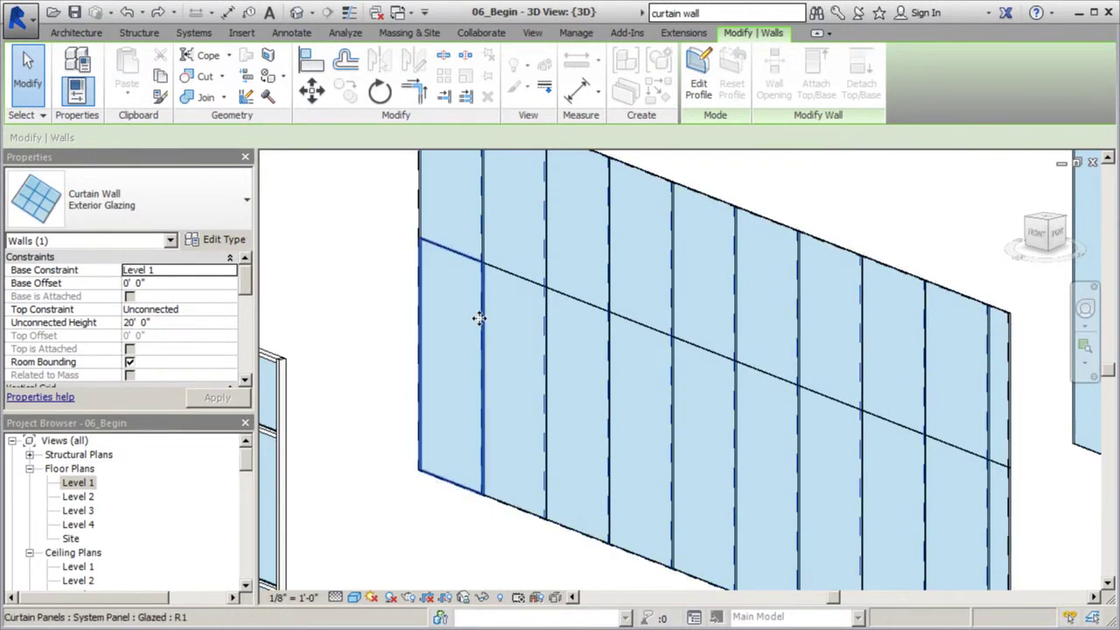
left_click(479, 319)
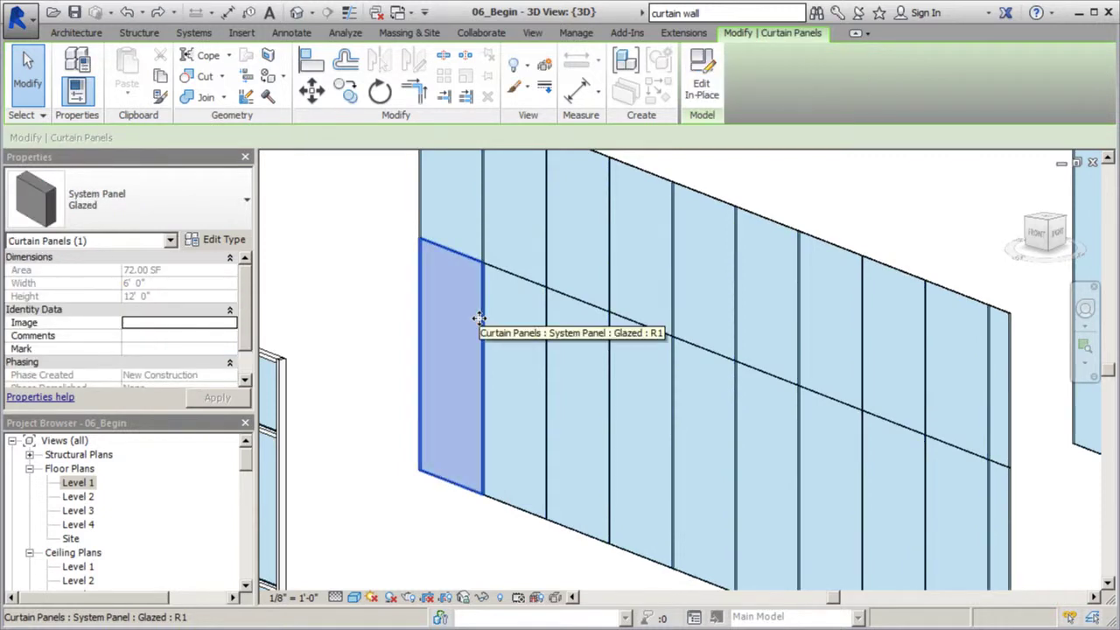
left_click(375, 355)
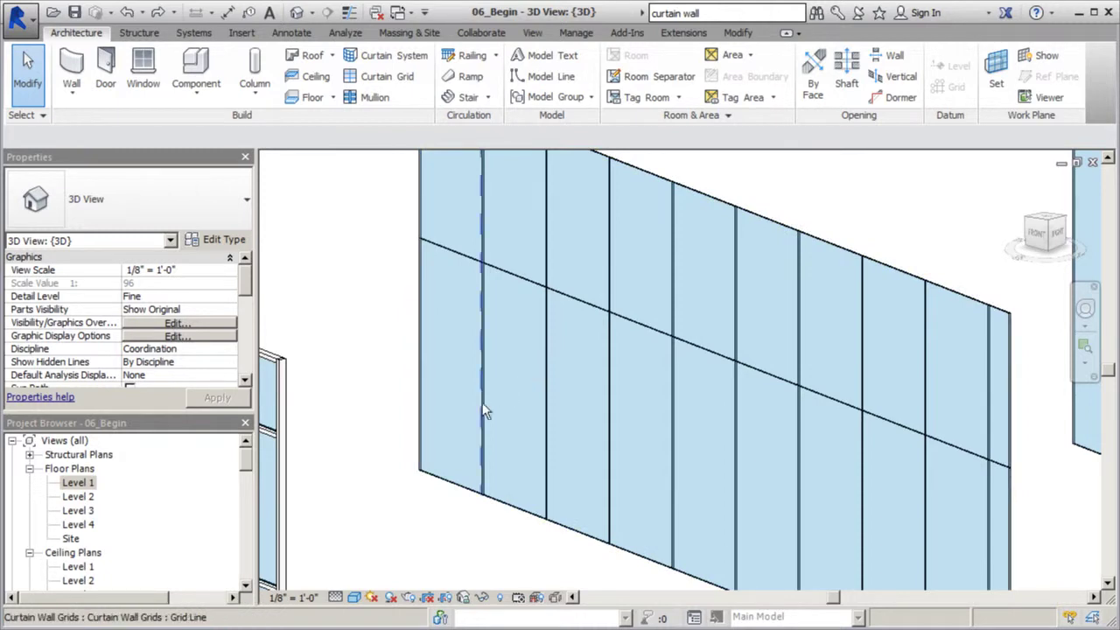
scroll(573, 428, "down", 4)
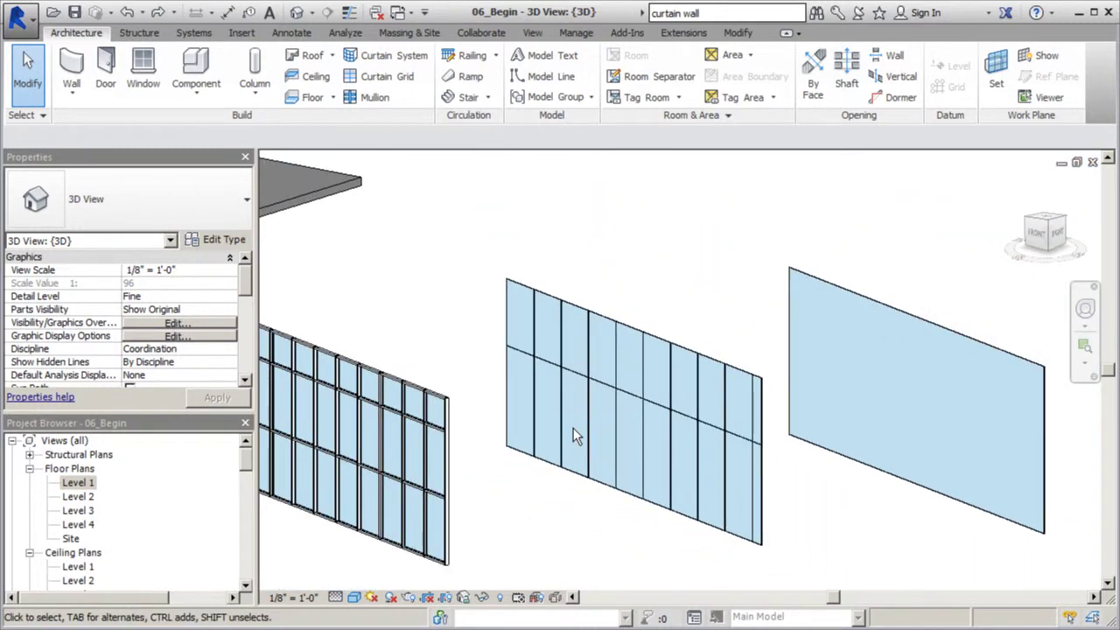
scroll(584, 435, "down", 3)
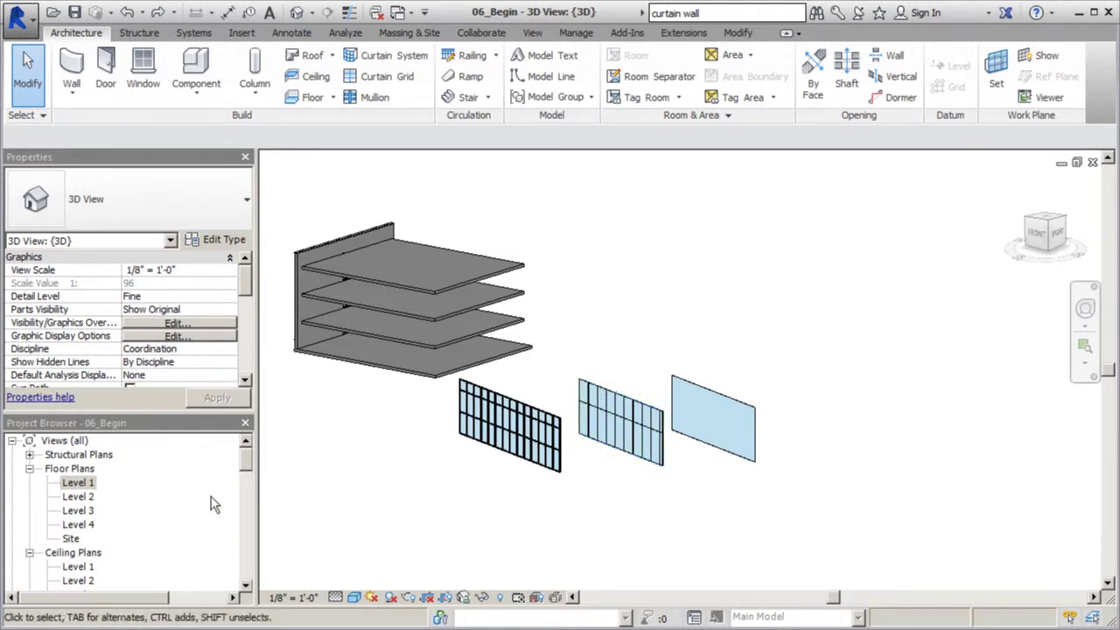
Step: In the Level 1 floor plan, mirror a copy of the brick wall to the slab's opposite side about the slab's vertical centerline
double_click(80, 486)
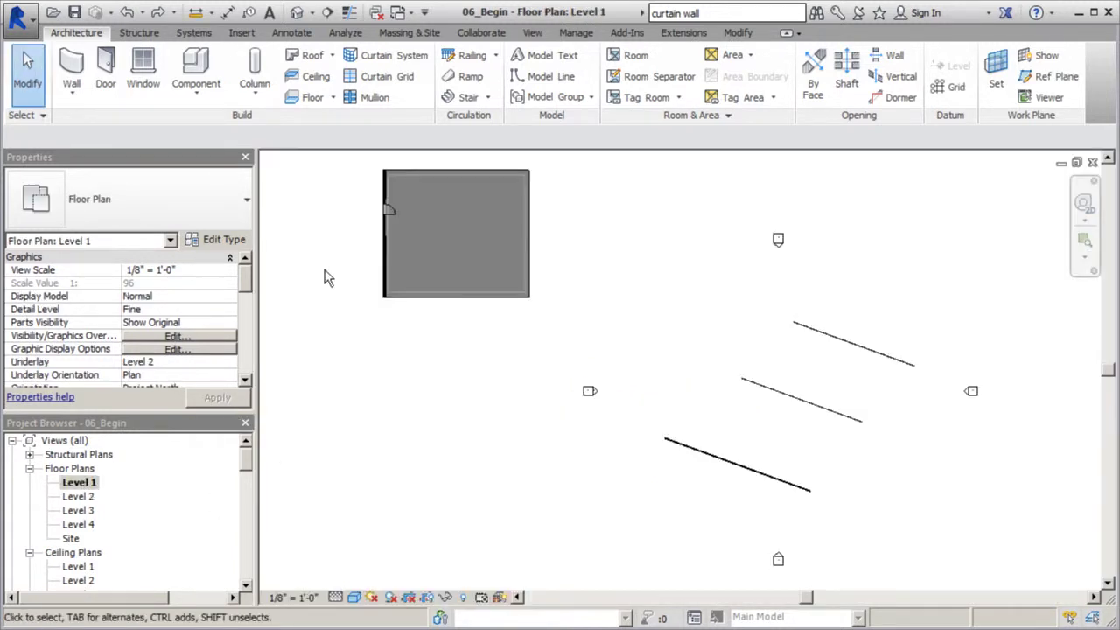
scroll(354, 306, "up", 2)
left_click(402, 298)
scroll(395, 455, "down", 3)
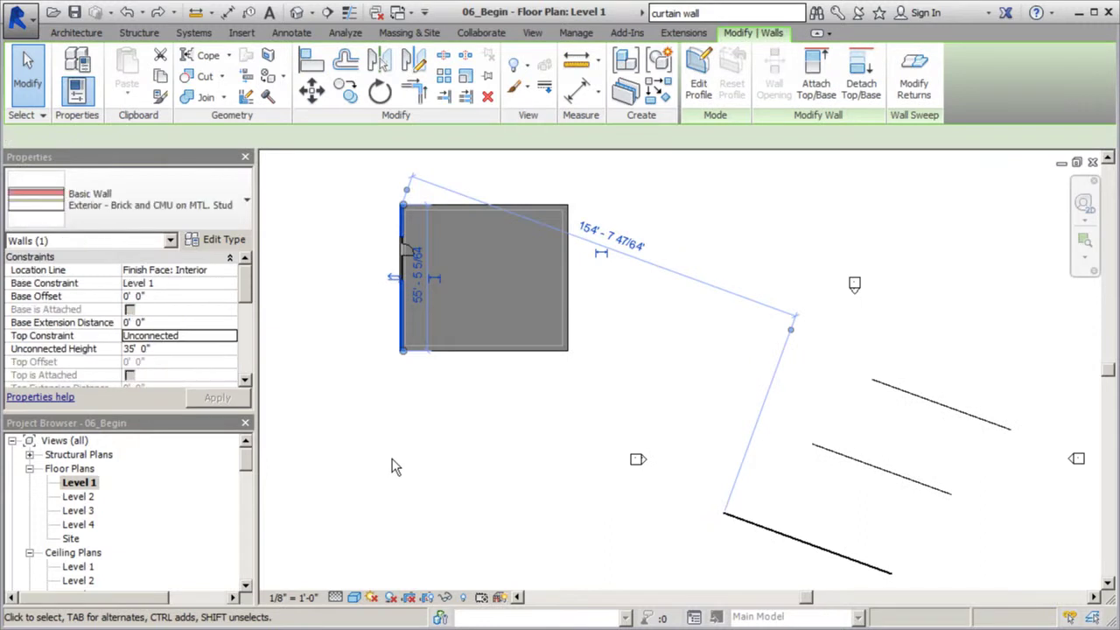
left_click(413, 59)
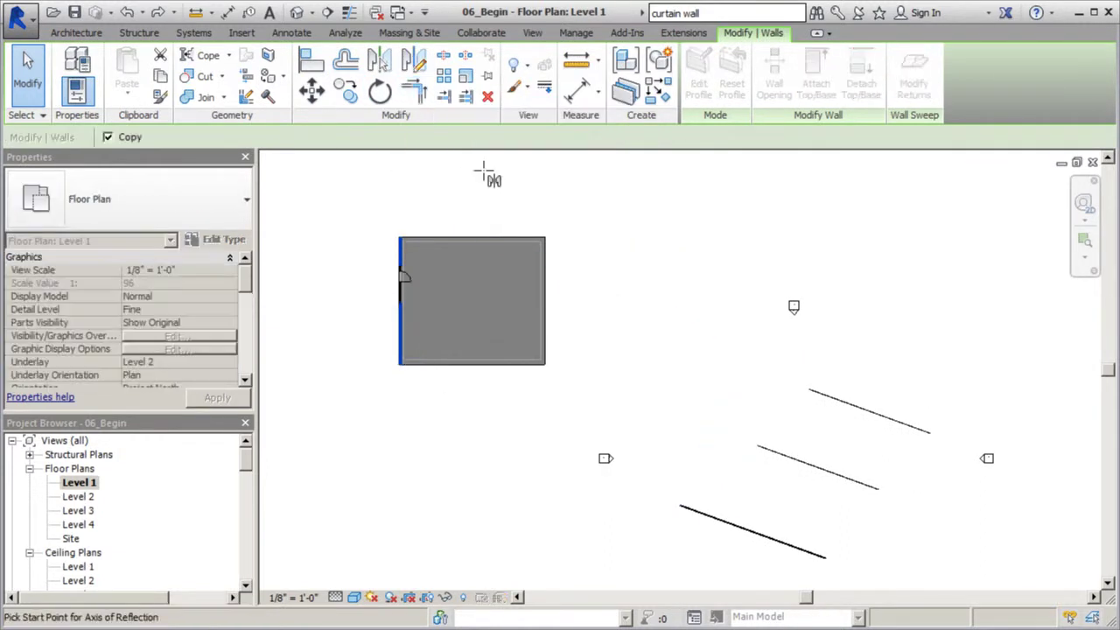
left_click(471, 237)
left_click(471, 408)
key("Escape")
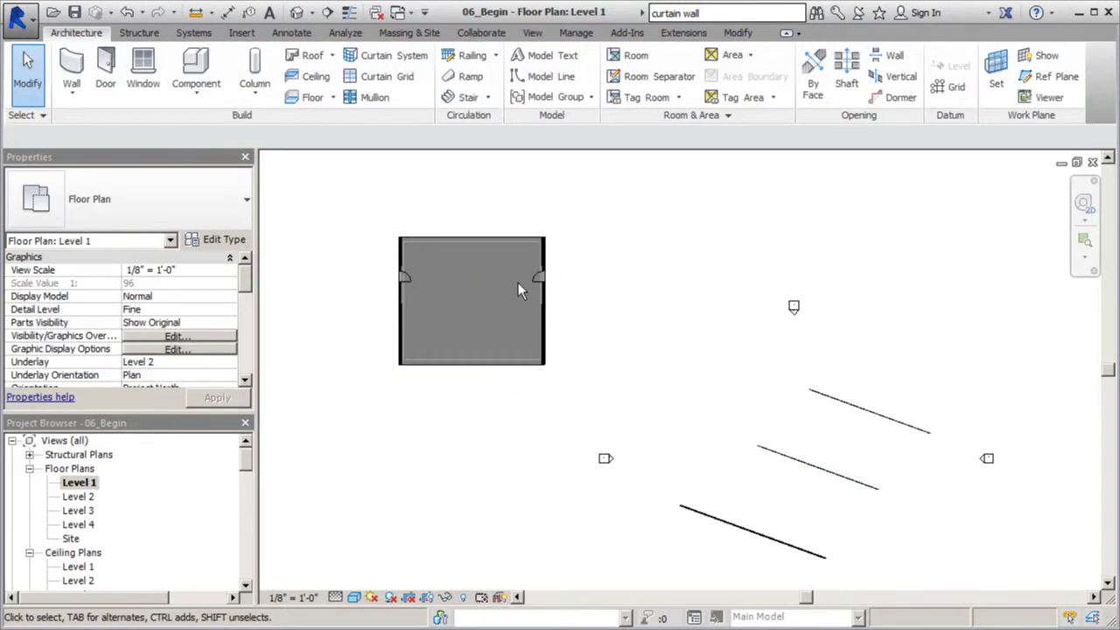
Step: Delete the Storefront 5'x5' curtain wall embedded in the mirrored brick wall
scroll(544, 290, "up", 2)
left_click(545, 290)
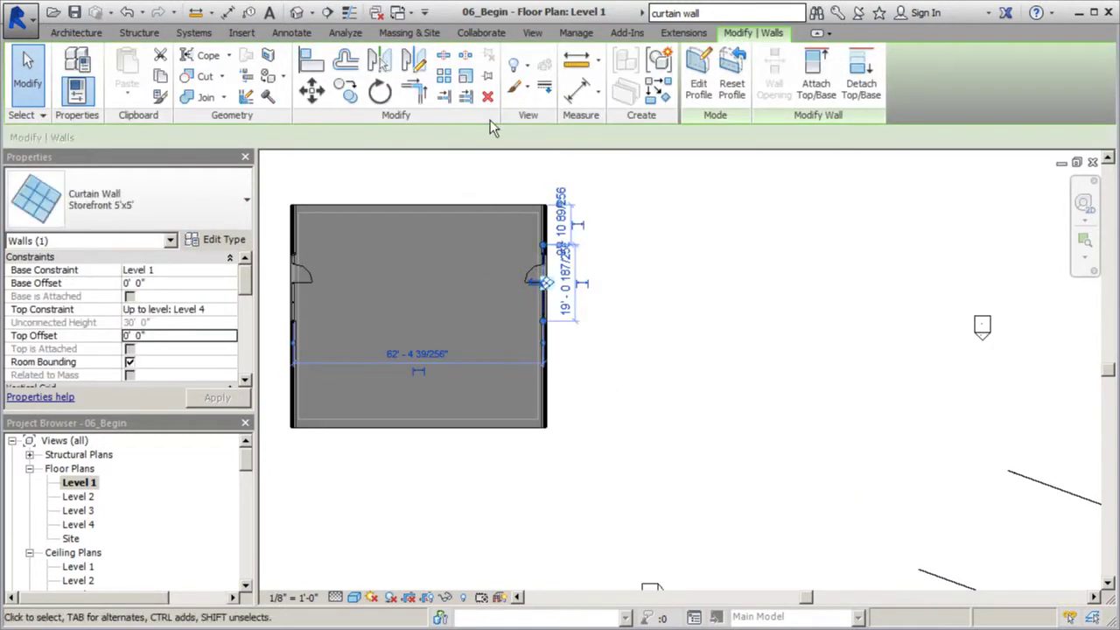
key("Escape")
Step: Examine the solid mirrored brick wall in 3D and check the wall type of the middle freestanding curtain wall
left_click(297, 12)
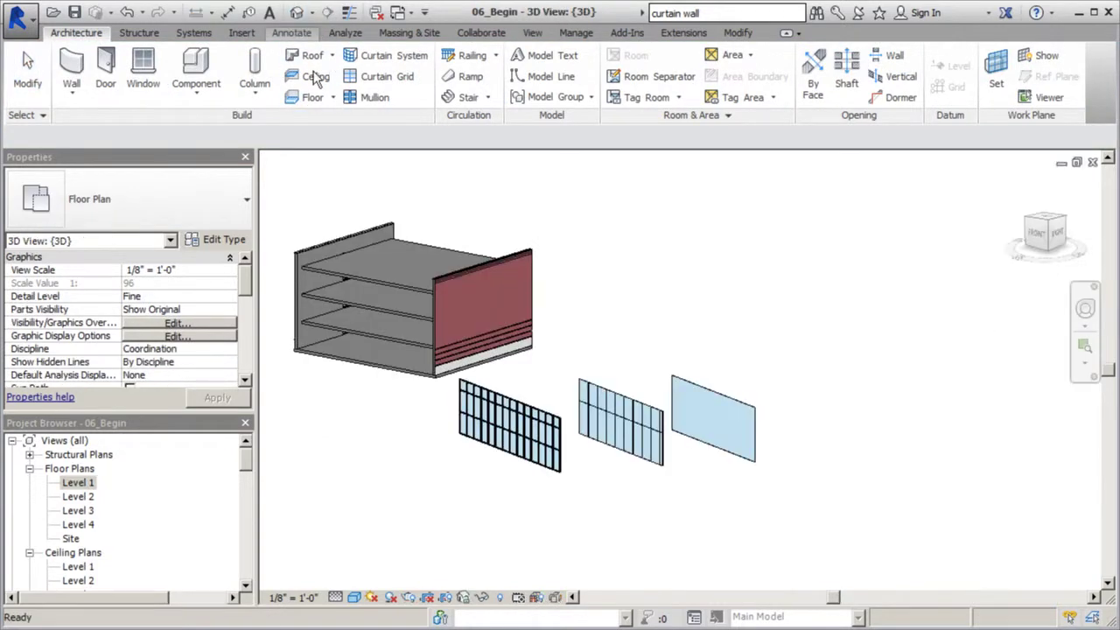
middle_click_drag(477, 323, 498, 354, "shift")
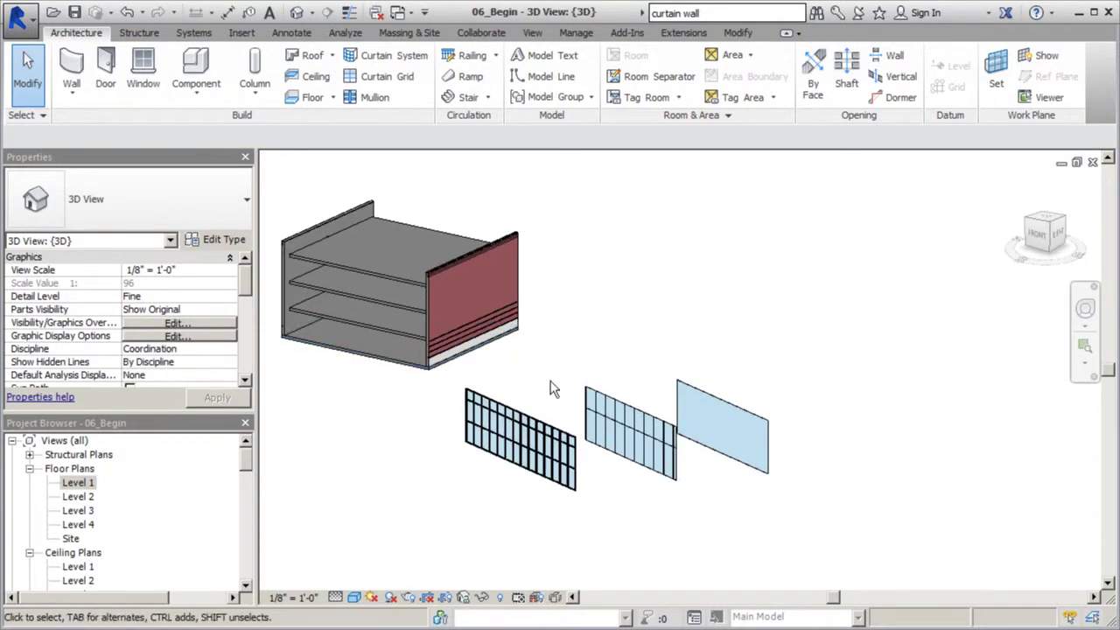
left_click(598, 396)
key("Escape")
left_click(624, 410)
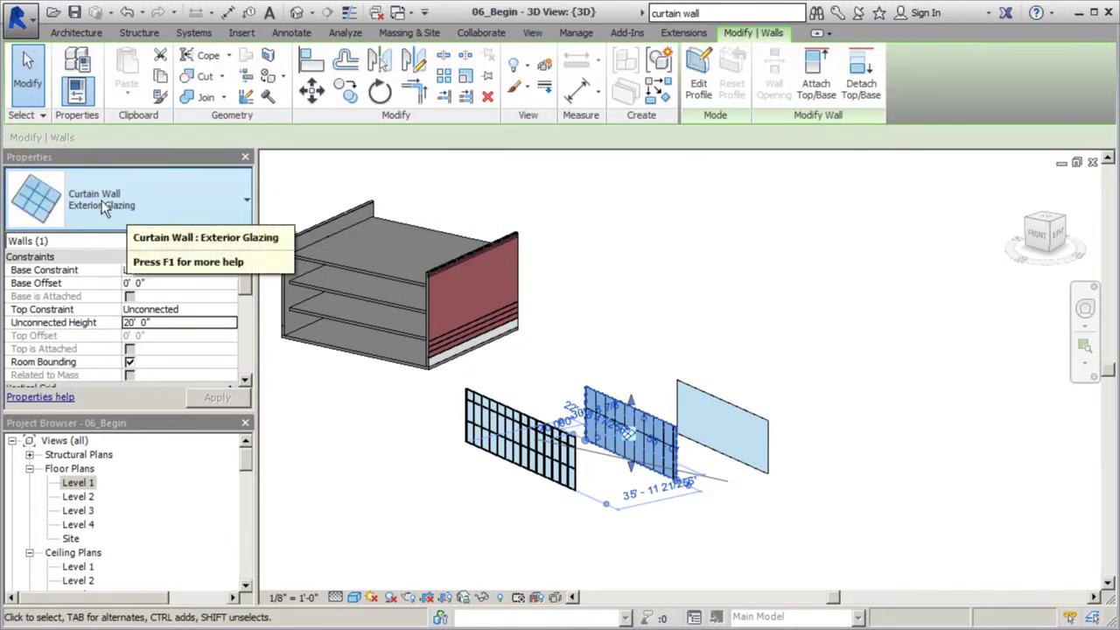
left_click(619, 226)
Step: In the Level 1 plan, draw an Exterior Glazing curtain wall about 16' 6" long and 20' 0" high along the mirrored brick wall
double_click(78, 483)
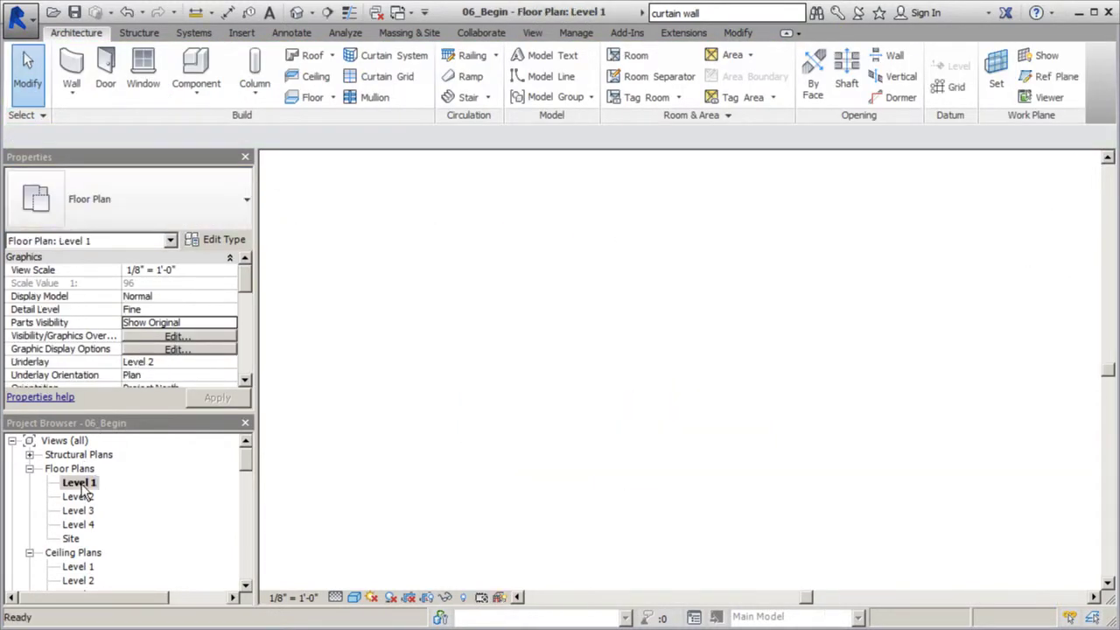
left_click(72, 91)
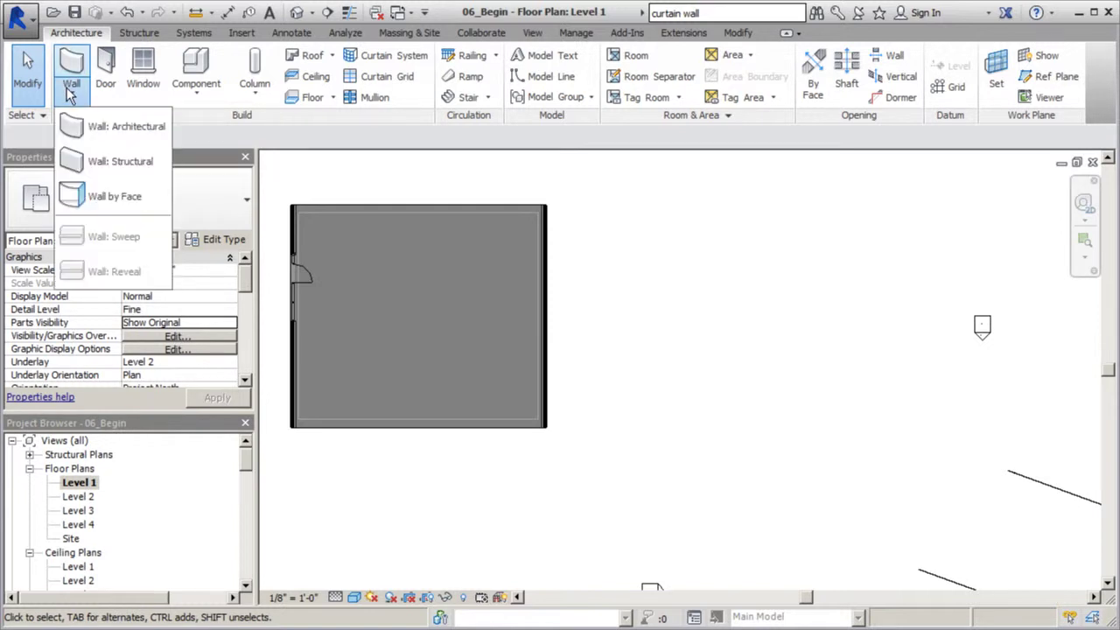
left_click(102, 128)
left_click(246, 199)
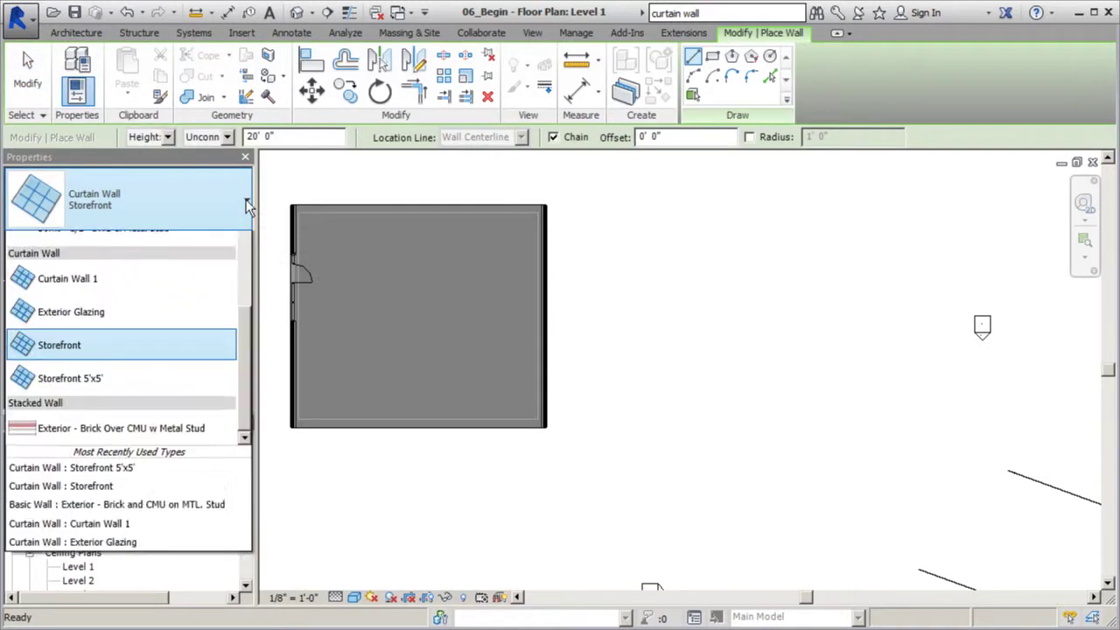
scroll(247, 285, "up", 2)
left_click(105, 466)
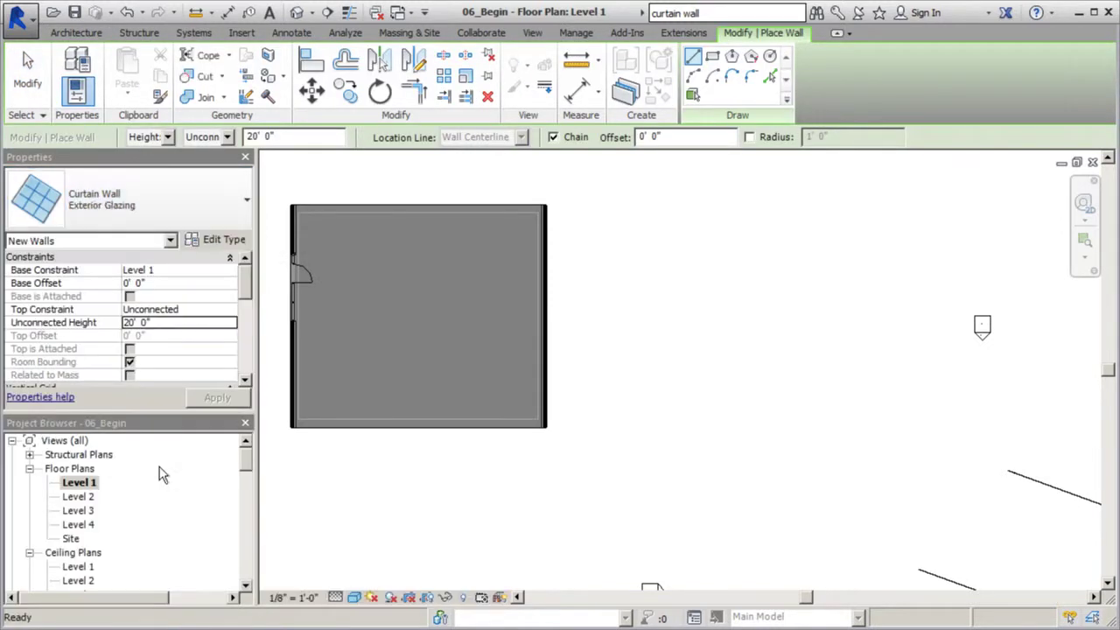
scroll(551, 266, "up", 4)
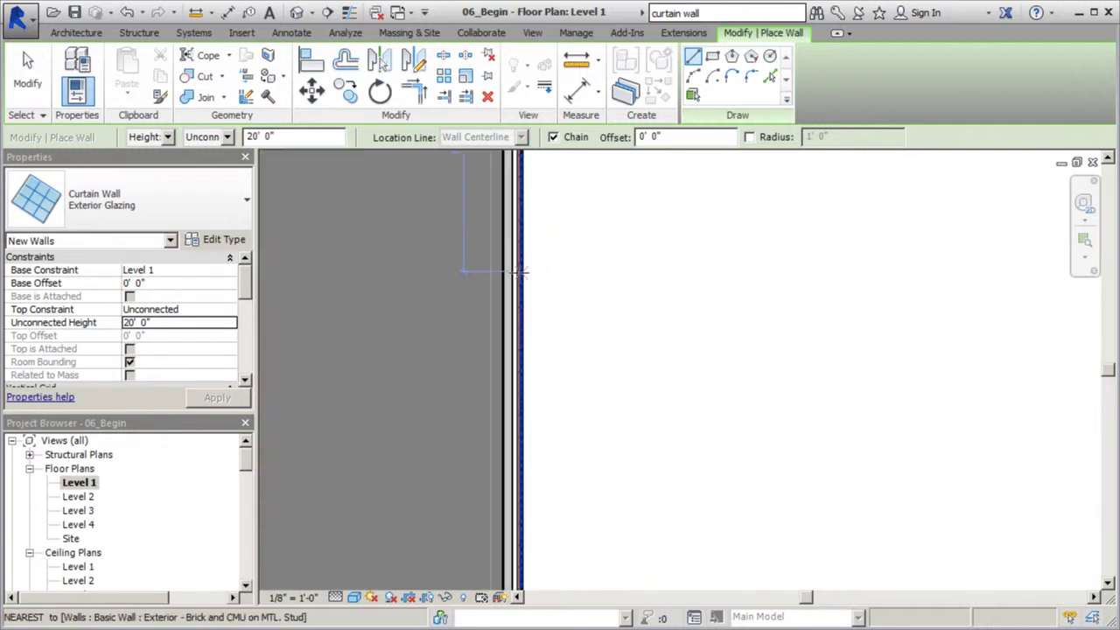
left_click(511, 268)
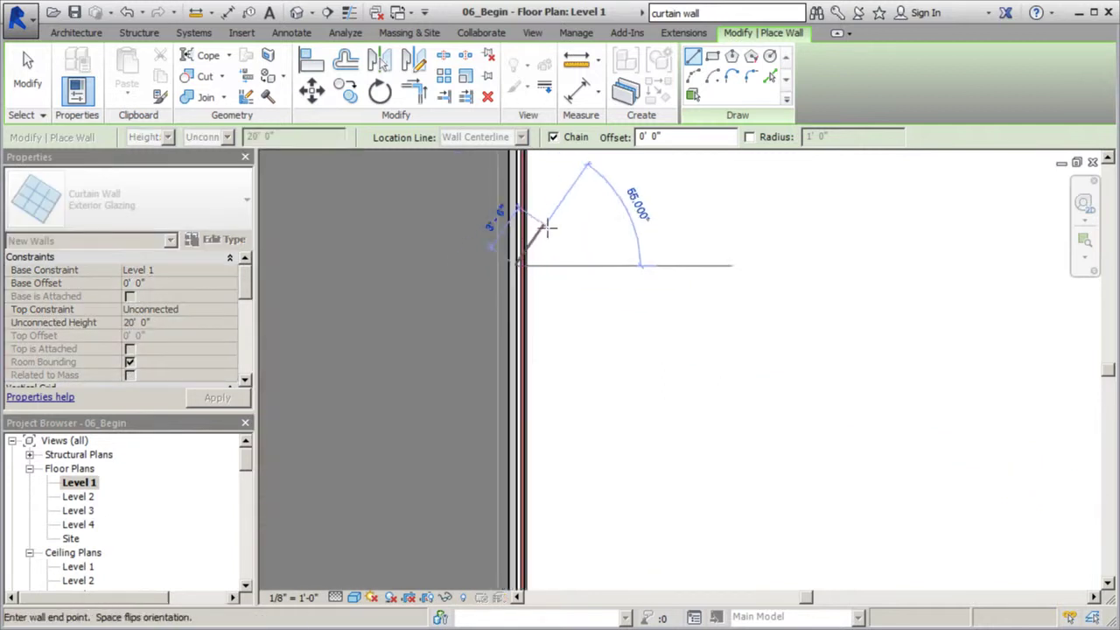
left_click(528, 404)
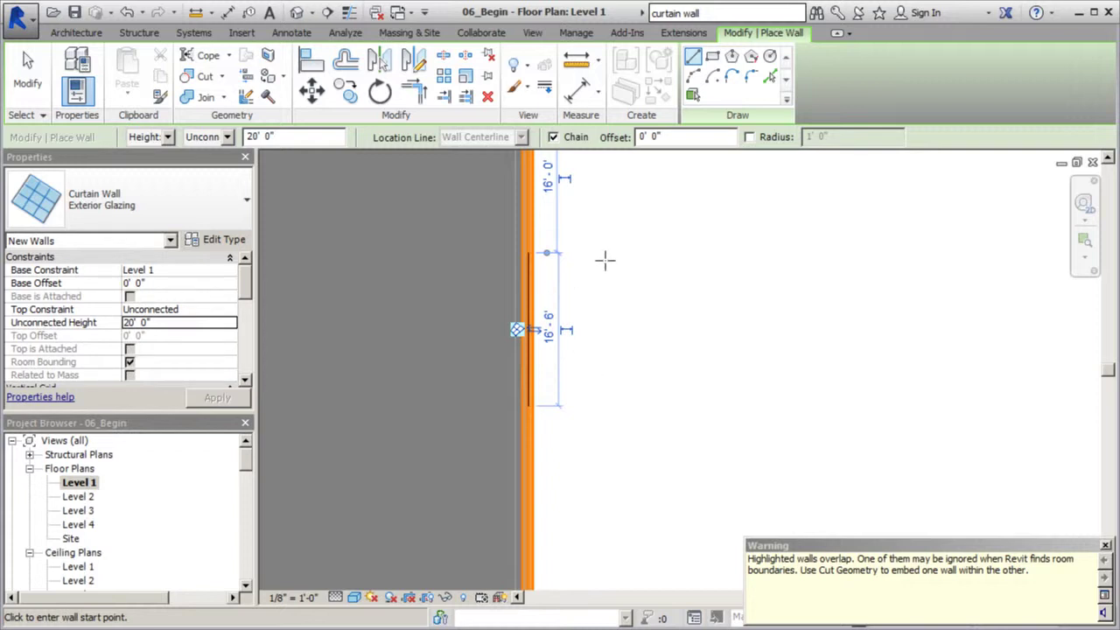
left_click(1105, 547)
Step: In the 3D view, select the mirrored brick wall and examine the curtain wall overlapping it
left_click(297, 12)
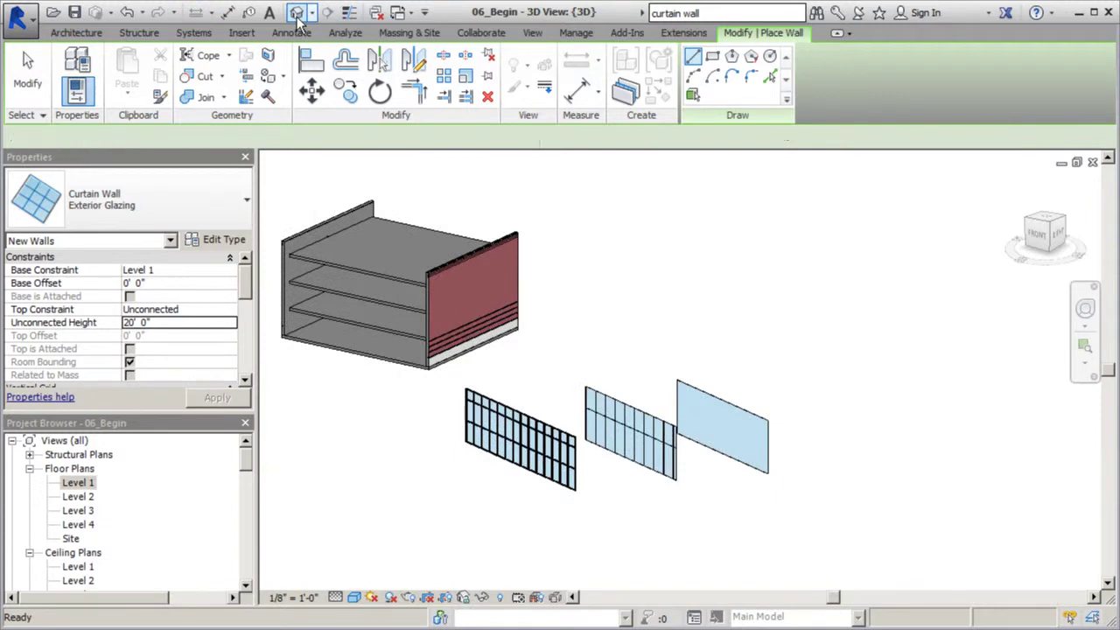
left_click(28, 72)
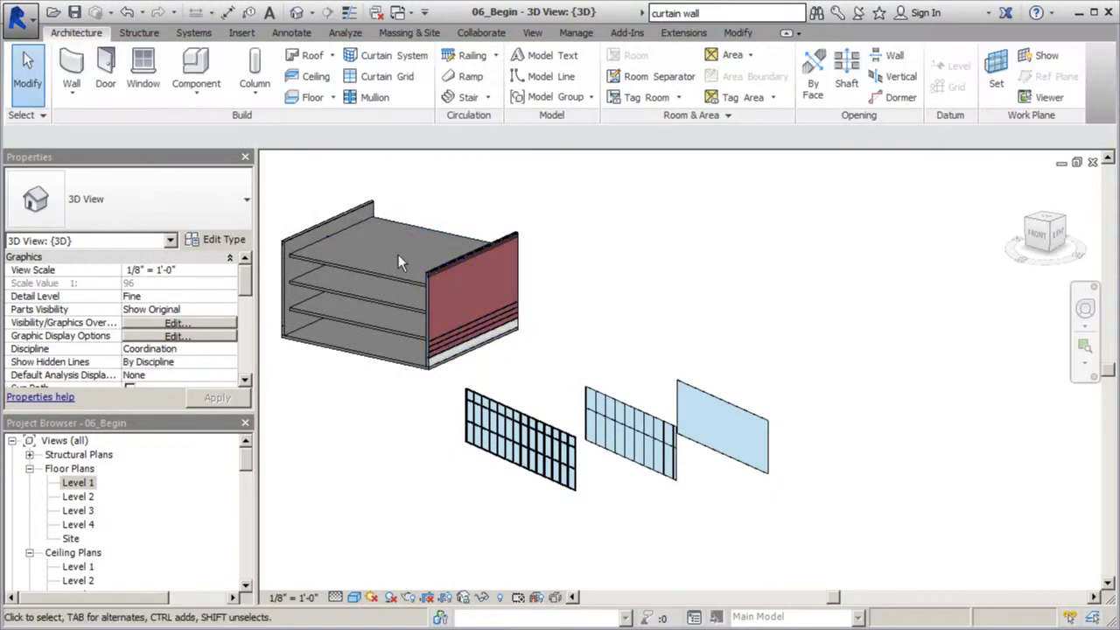
scroll(398, 255, "up", 3)
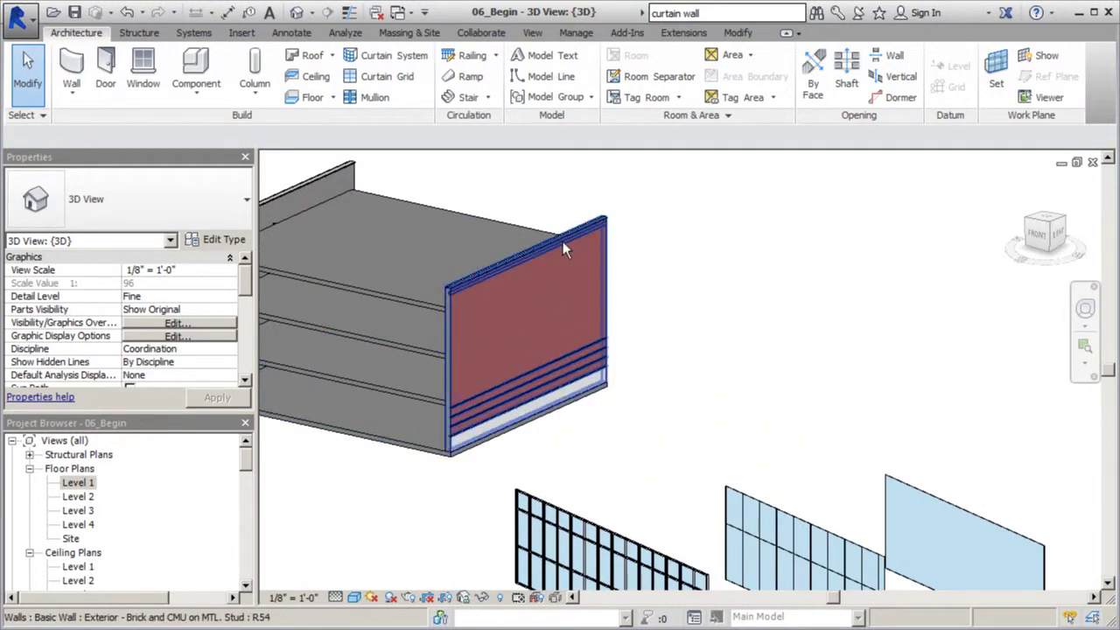
left_click(561, 421)
scroll(559, 420, "up", 3)
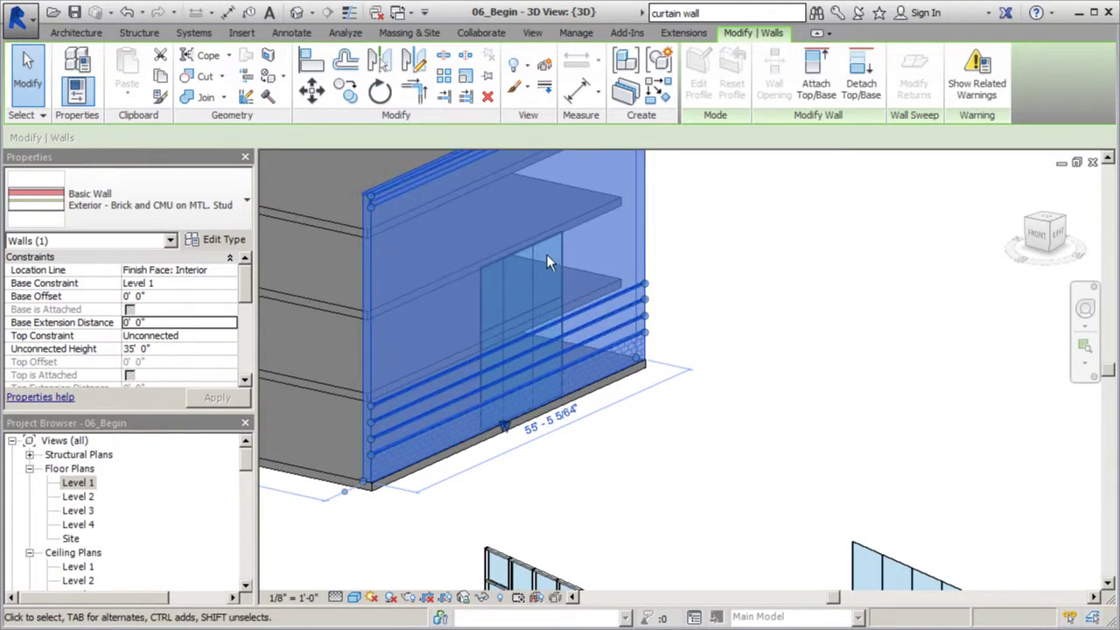
Step: Set the 3D view's visual style to Wireframe and deselect the brick wall
left_click(354, 598)
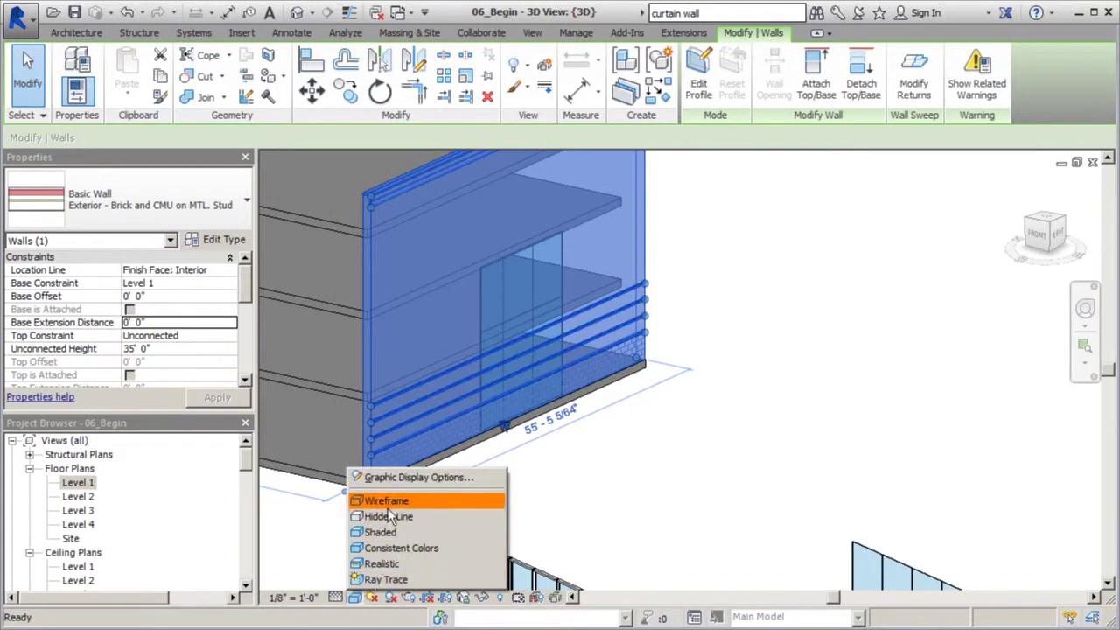
left_click(386, 501)
left_click(658, 386)
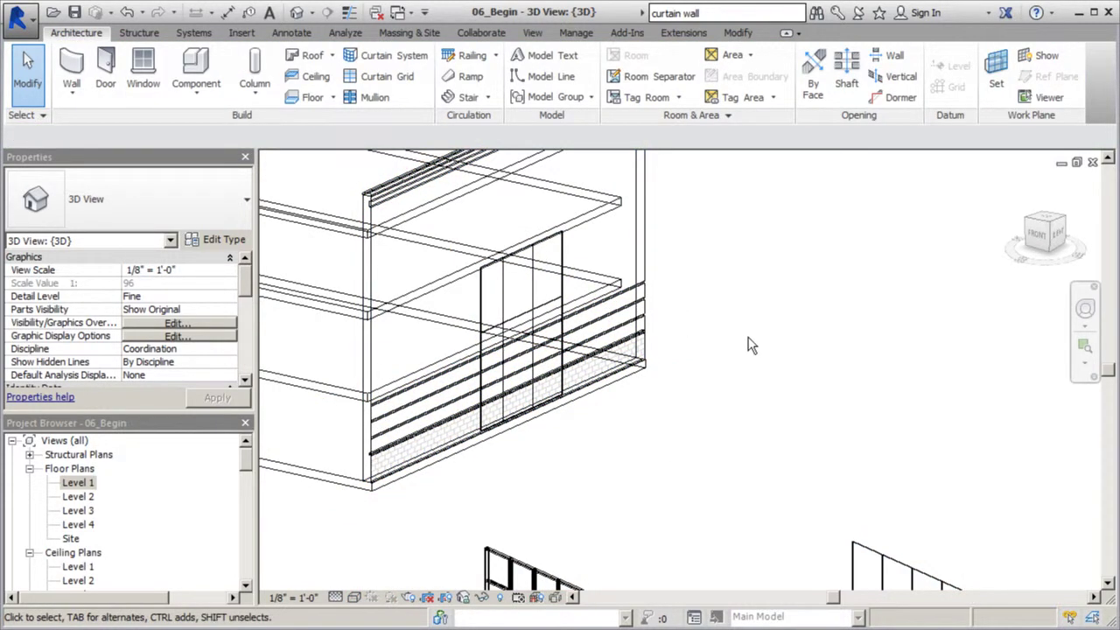
middle_click_drag(667, 385, 667, 388, "shift")
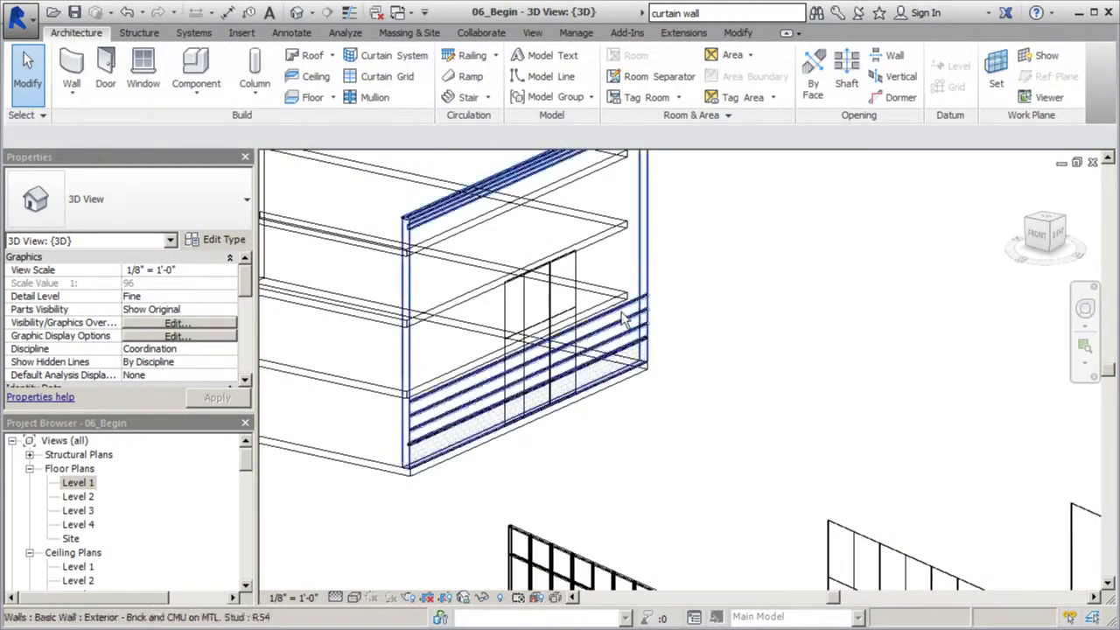
Step: Enable Automatically Embed in the Exterior Glazing type of the curtain wall overlapping the mirrored brick wall
left_click(579, 280)
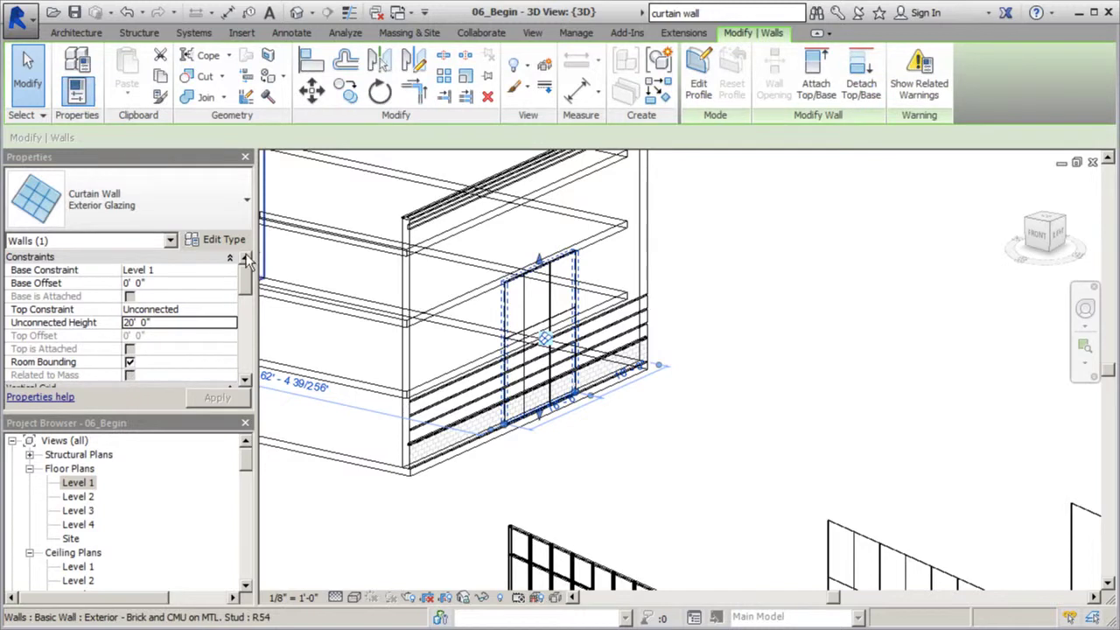
left_click(226, 239)
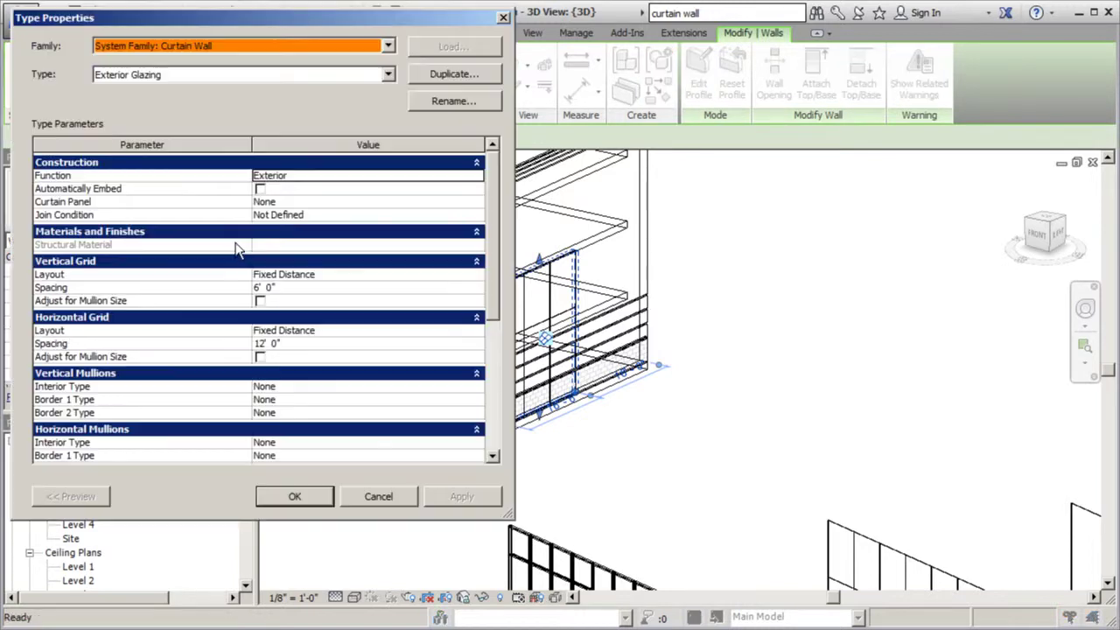
left_click(259, 189)
left_click(455, 490)
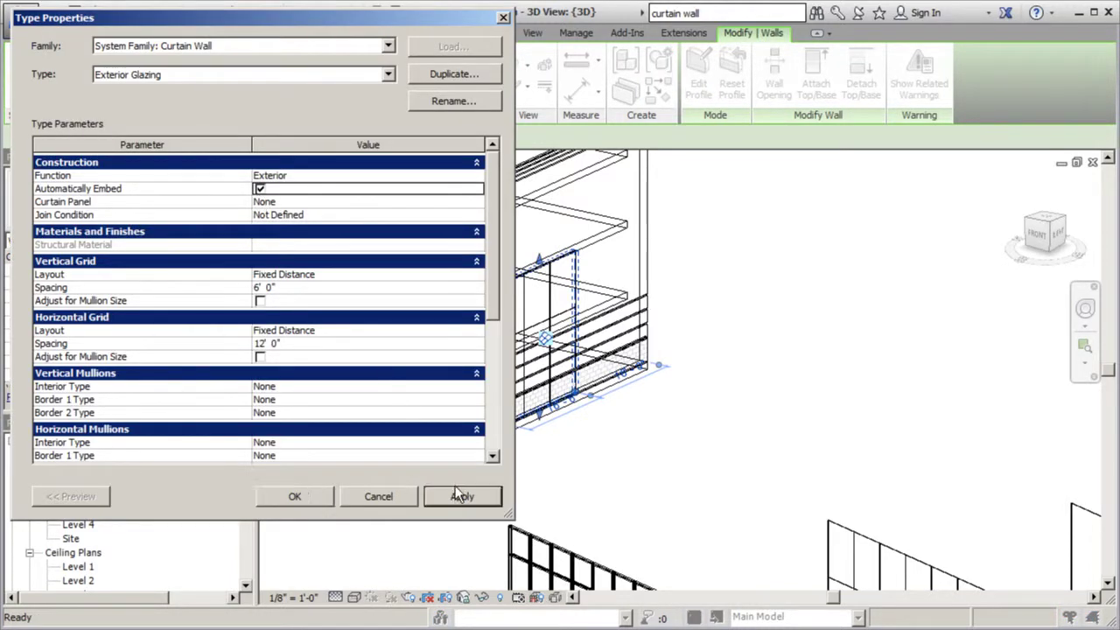
left_click(295, 496)
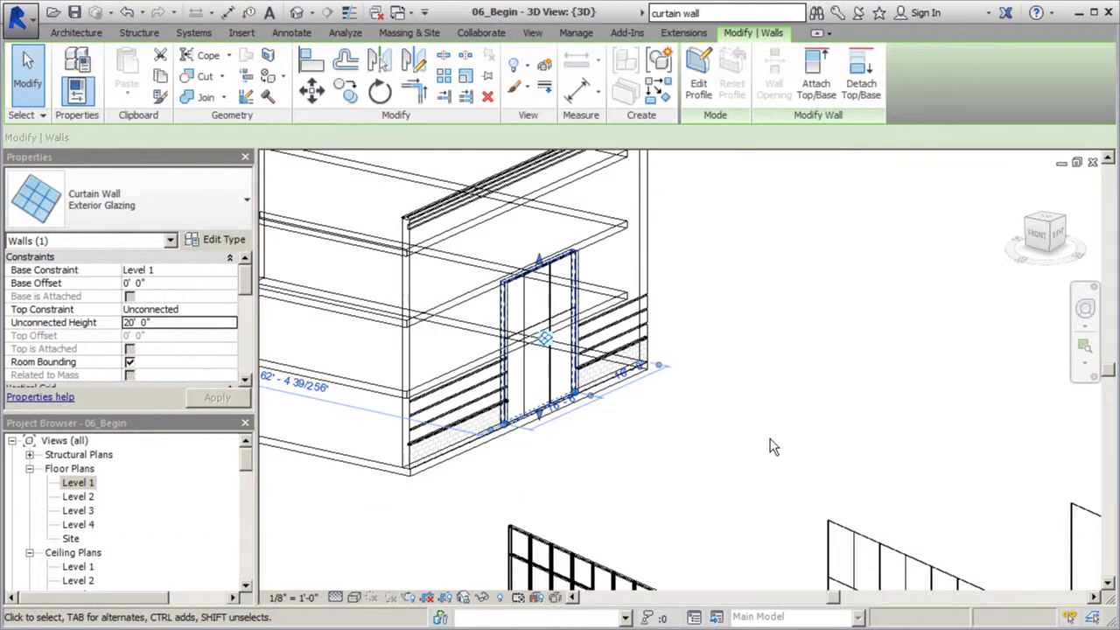
Step: Deselect the curtain wall and set the 3D view's visual style to Consistent Colors
left_click(769, 450)
left_click(355, 596)
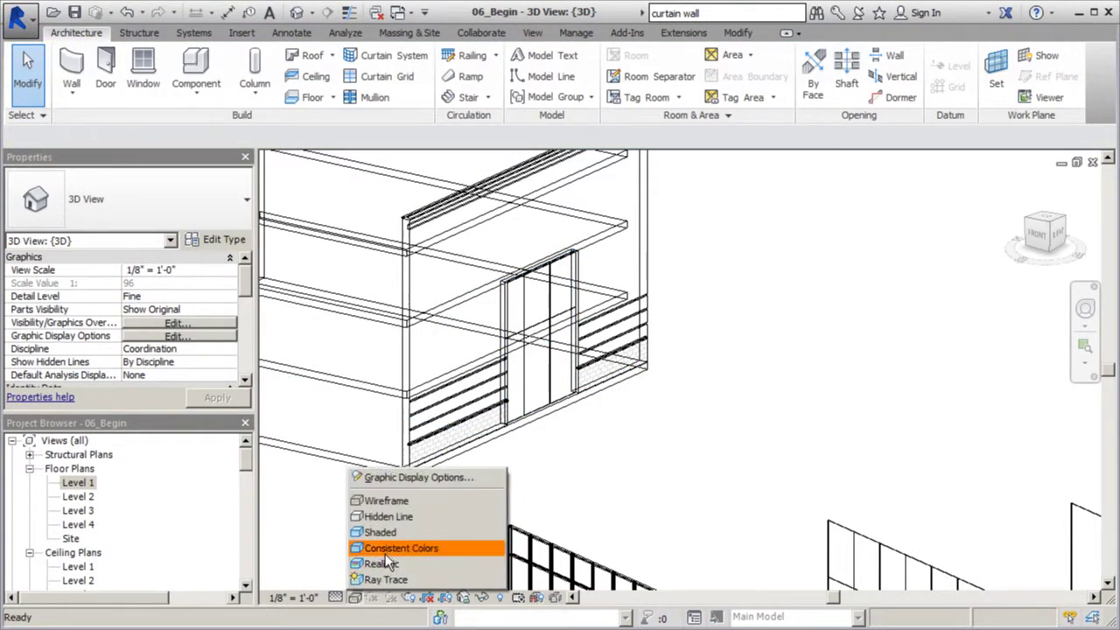
left_click(389, 548)
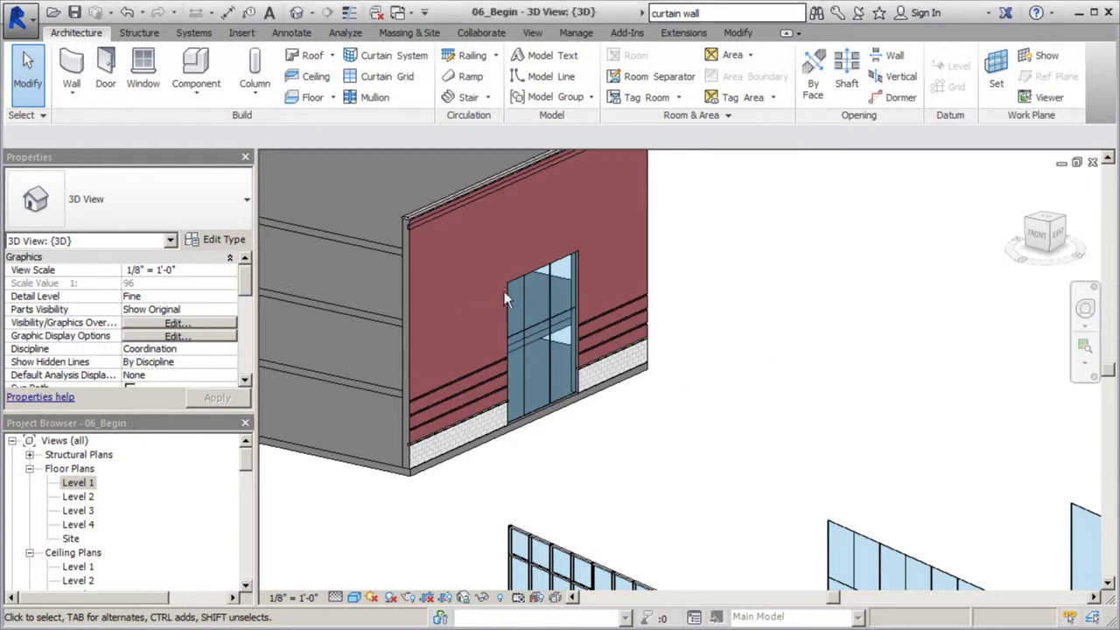
Step: Examine the type parameters of the embedded Exterior Glazing curtain wall, including the available curtain panel options
left_click(547, 287)
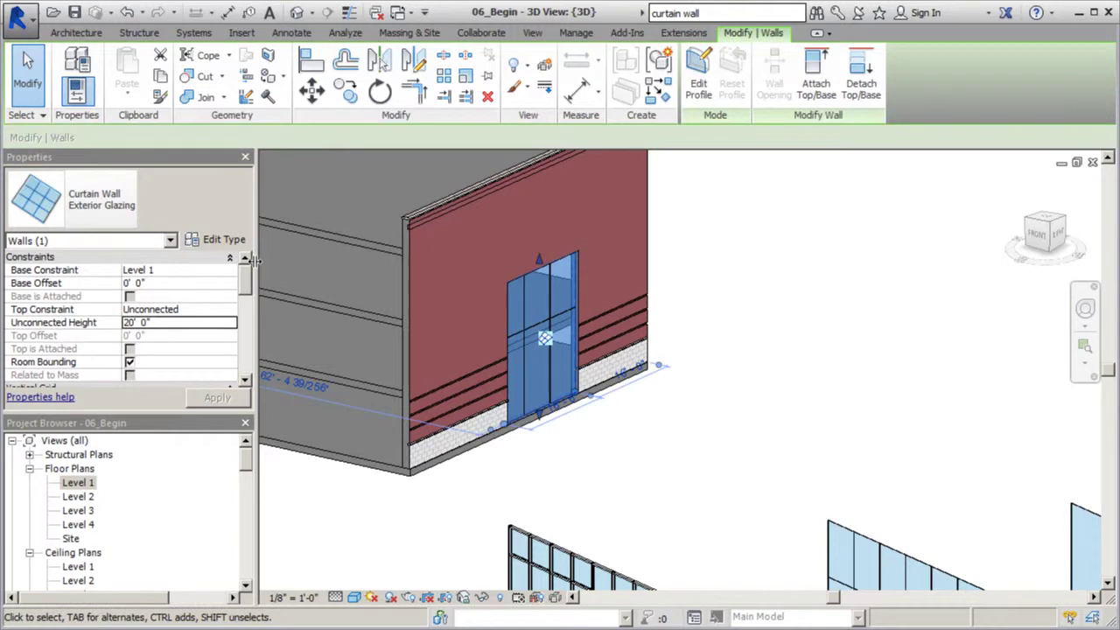
left_click(219, 239)
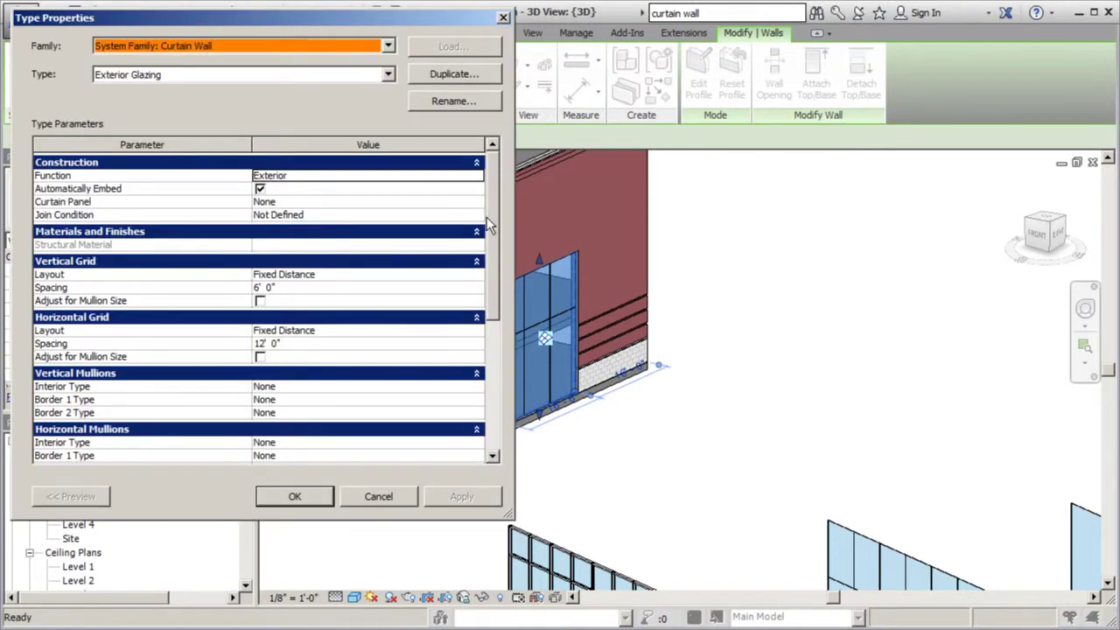
left_click_drag(492, 213, 505, 297)
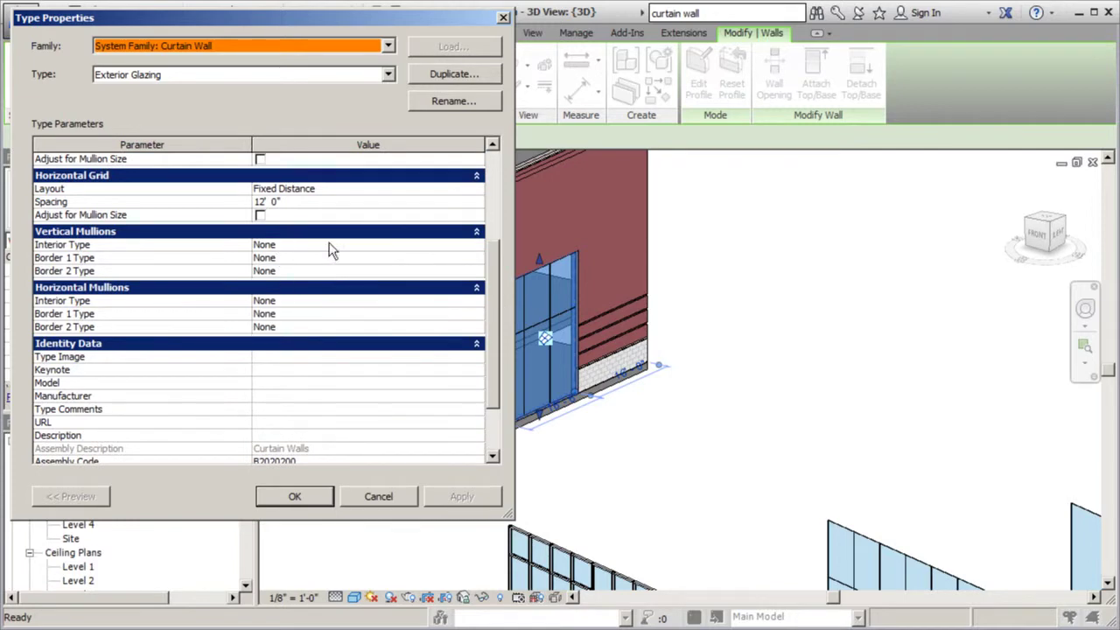
left_click_drag(490, 325, 492, 238)
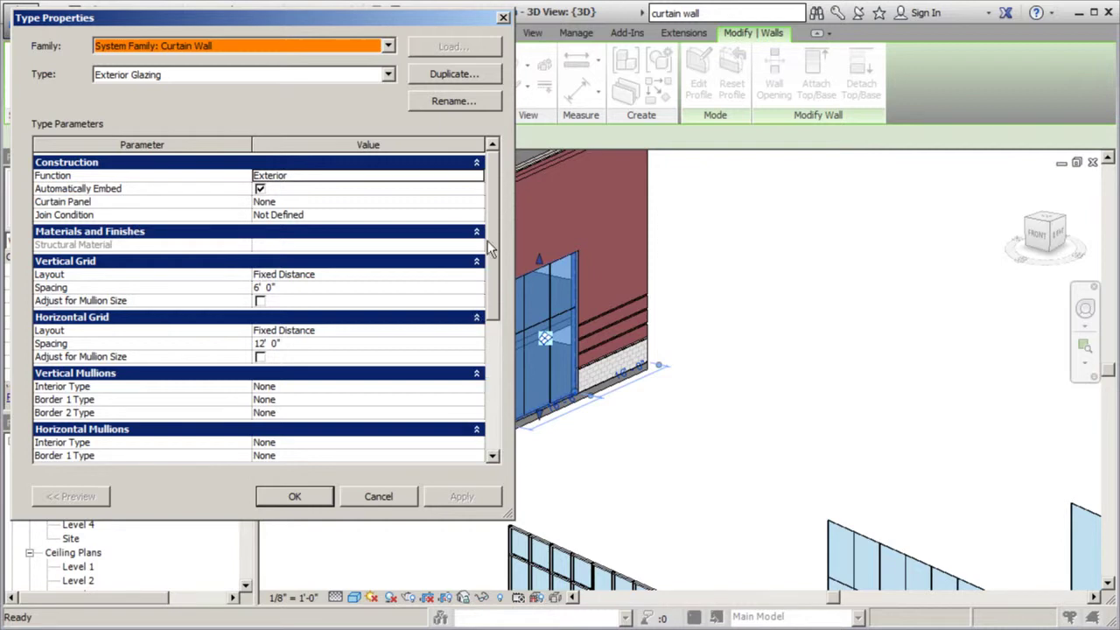
mouse_move(492, 208)
left_mouse_down()
mouse_move(497, 307)
mouse_move(484, 223)
left_mouse_up()
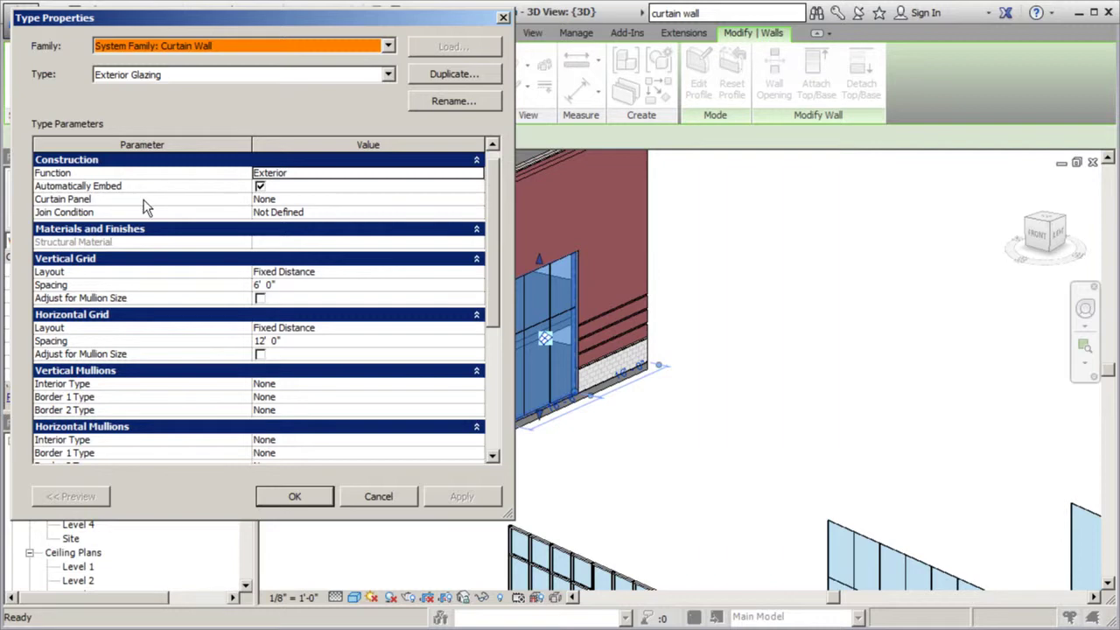
left_click(413, 199)
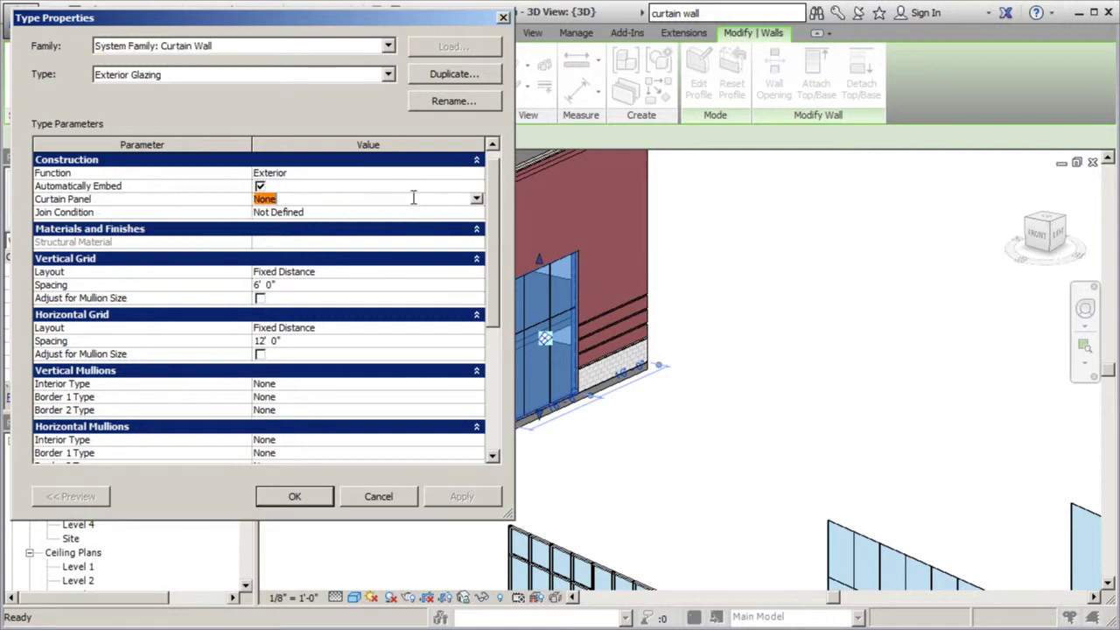
left_click(477, 199)
mouse_move(488, 227)
left_mouse_down()
mouse_move(496, 281)
mouse_move(496, 207)
left_mouse_up()
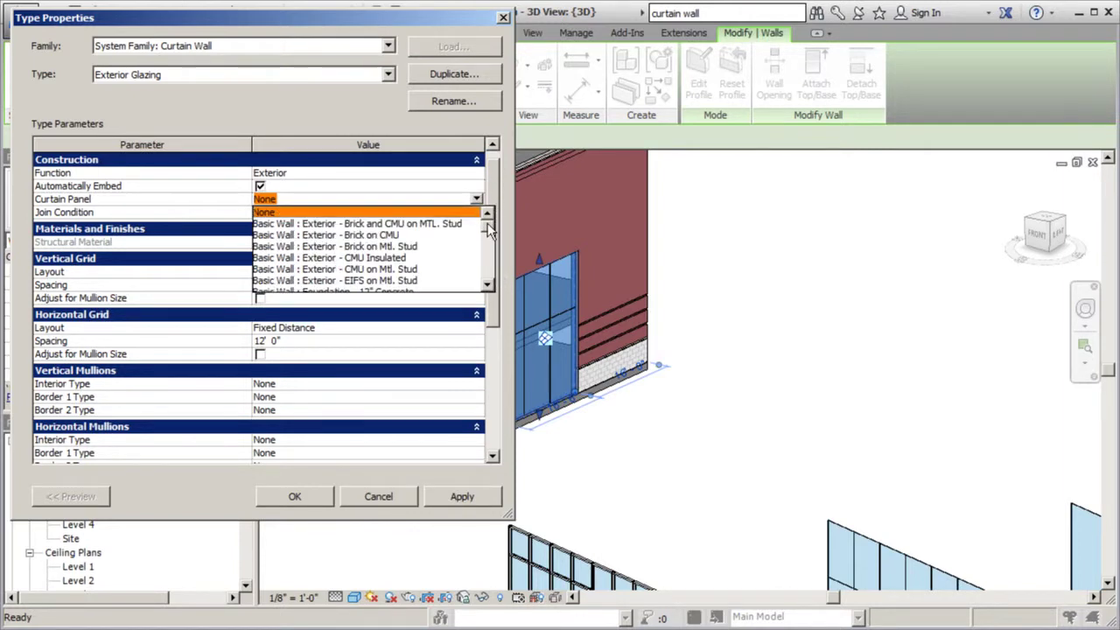
left_click_drag(488, 230, 490, 180)
left_click(495, 175)
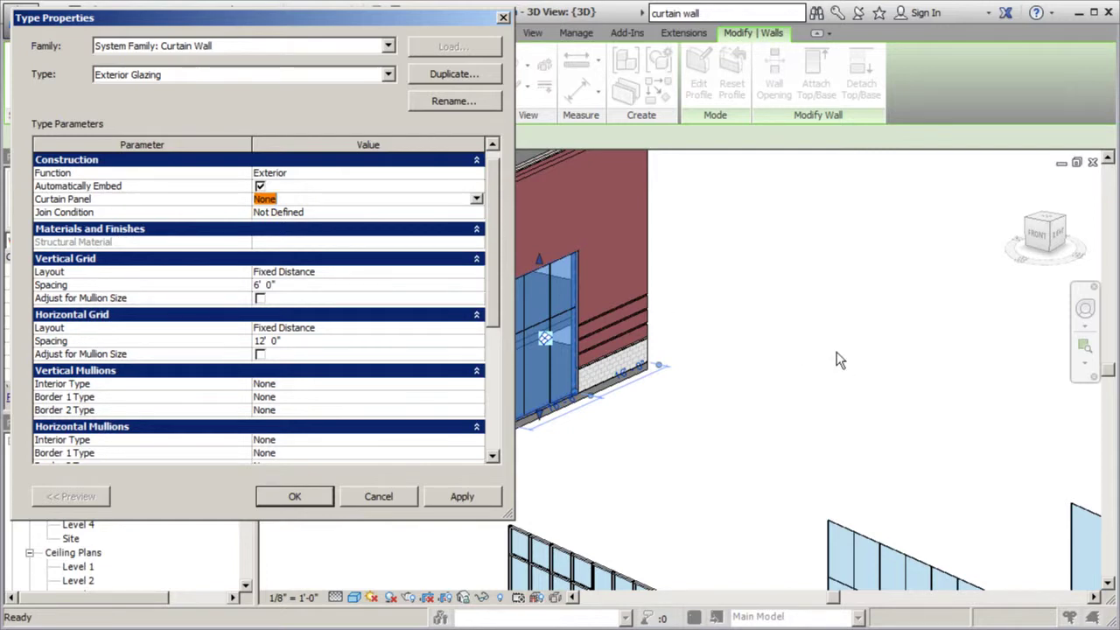
Step: Set both the vertical and horizontal grid spacing of the Exterior Glazing type to 8' 0" and deselect the wall
left_click(295, 285)
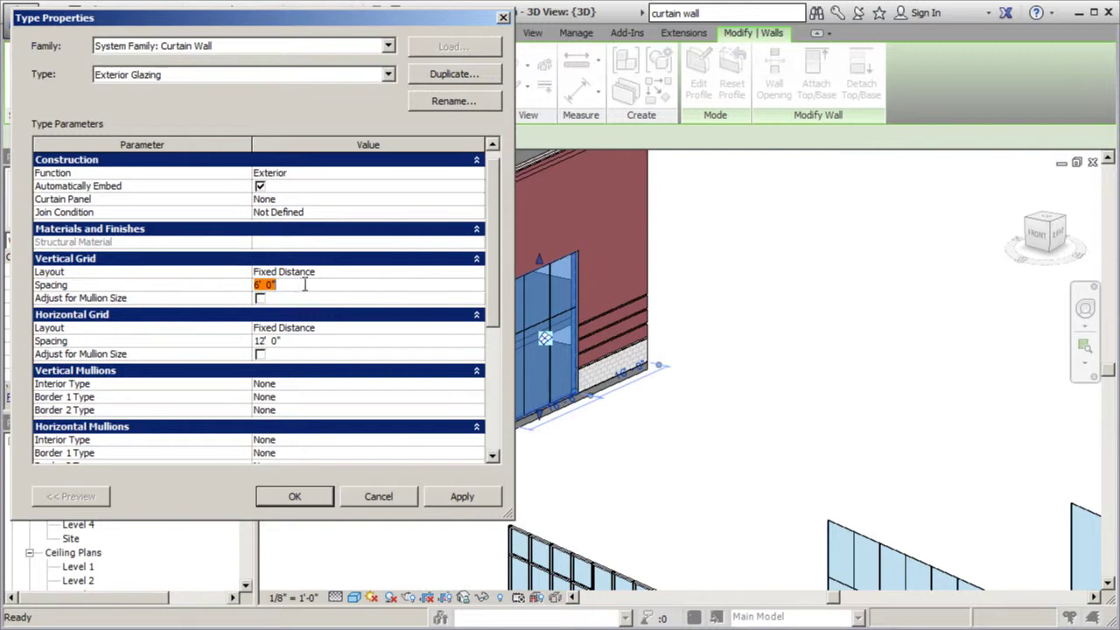
type("8")
left_click(305, 344)
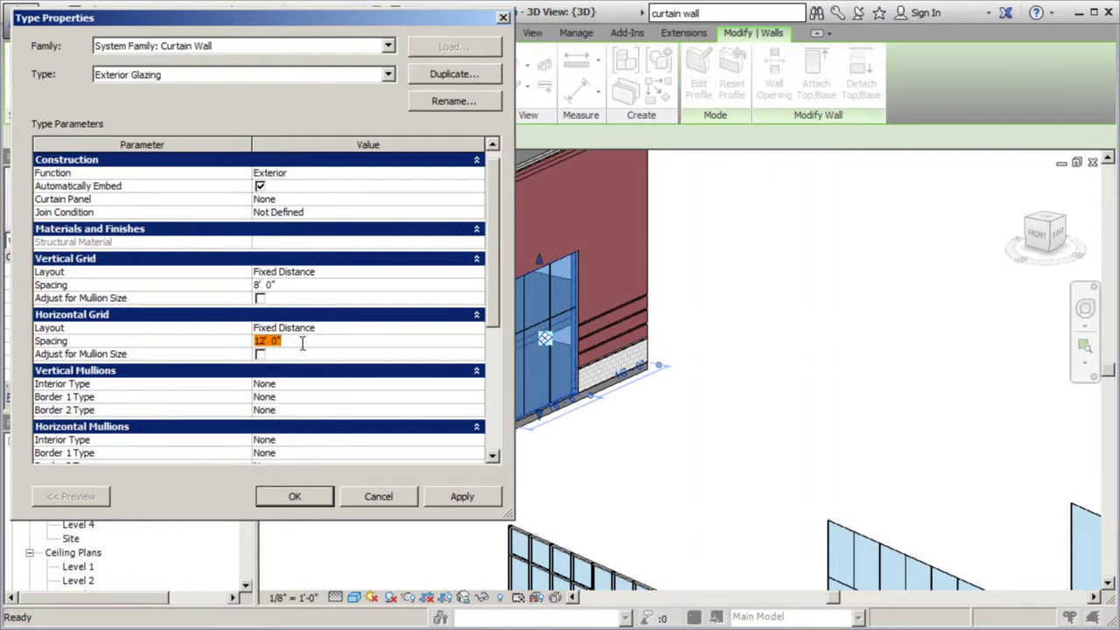
type("8")
left_click(441, 498)
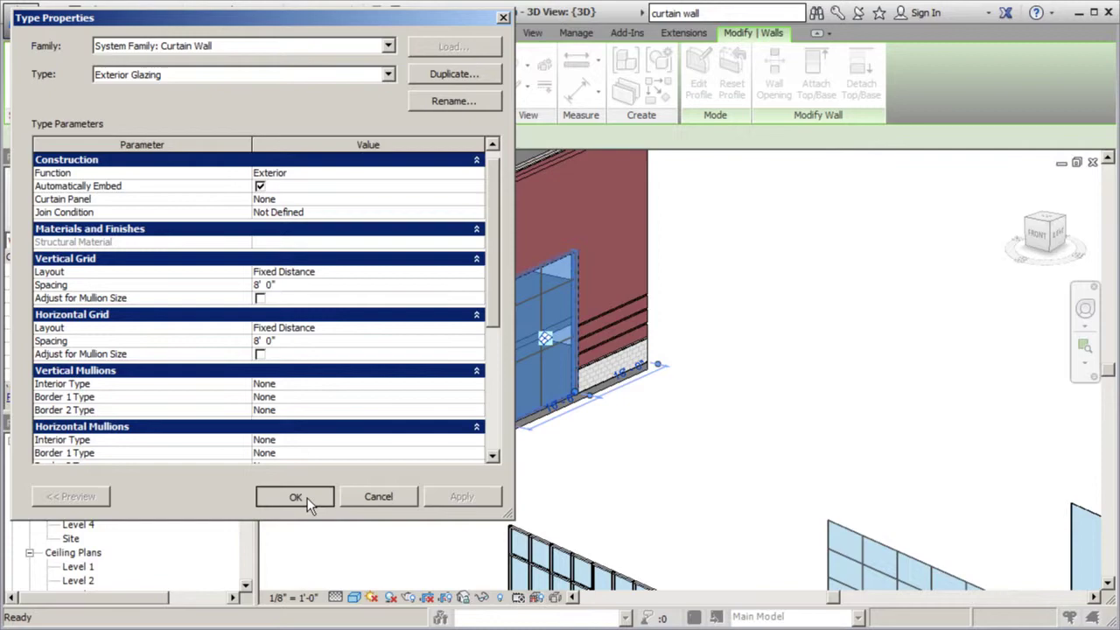
left_click(307, 497)
left_click(713, 299)
Step: Set the vertical mullions' interior type of the Exterior Glazing curtain wall to Rectangular Mullion : 2.5" x 5" rectangular
scroll(578, 290, "up", 10)
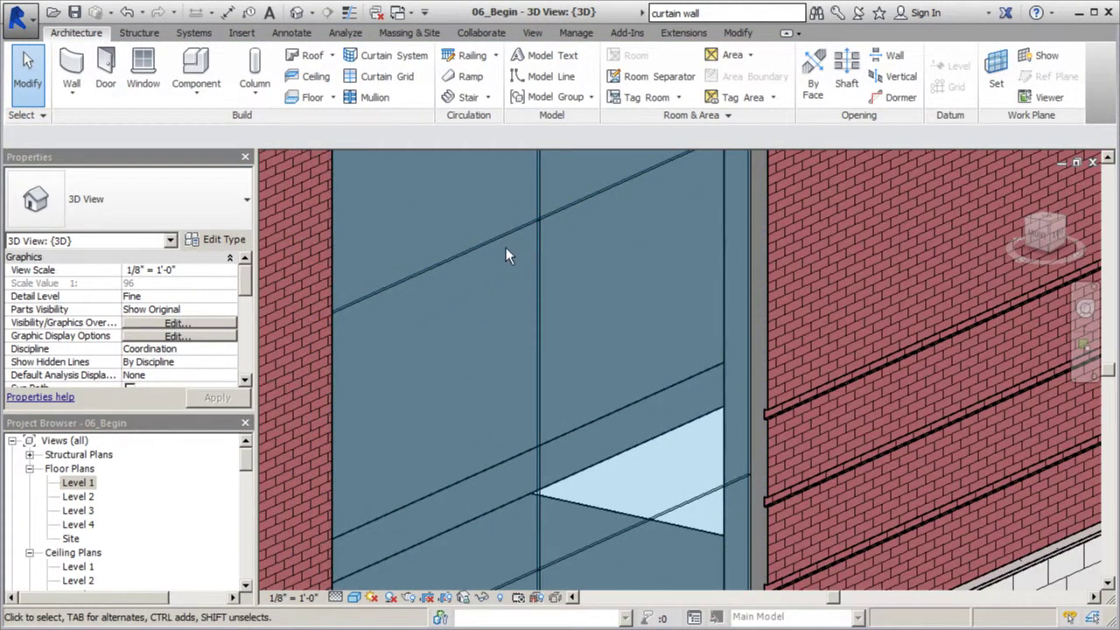
scroll(494, 251, "down", 8)
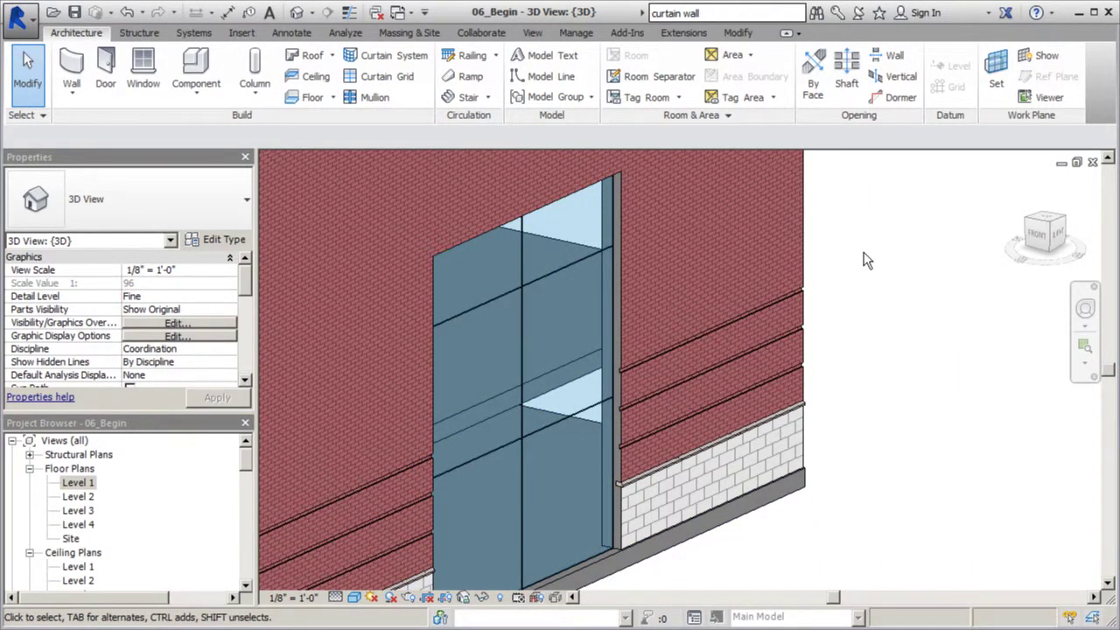
left_click(561, 219)
left_click(229, 239)
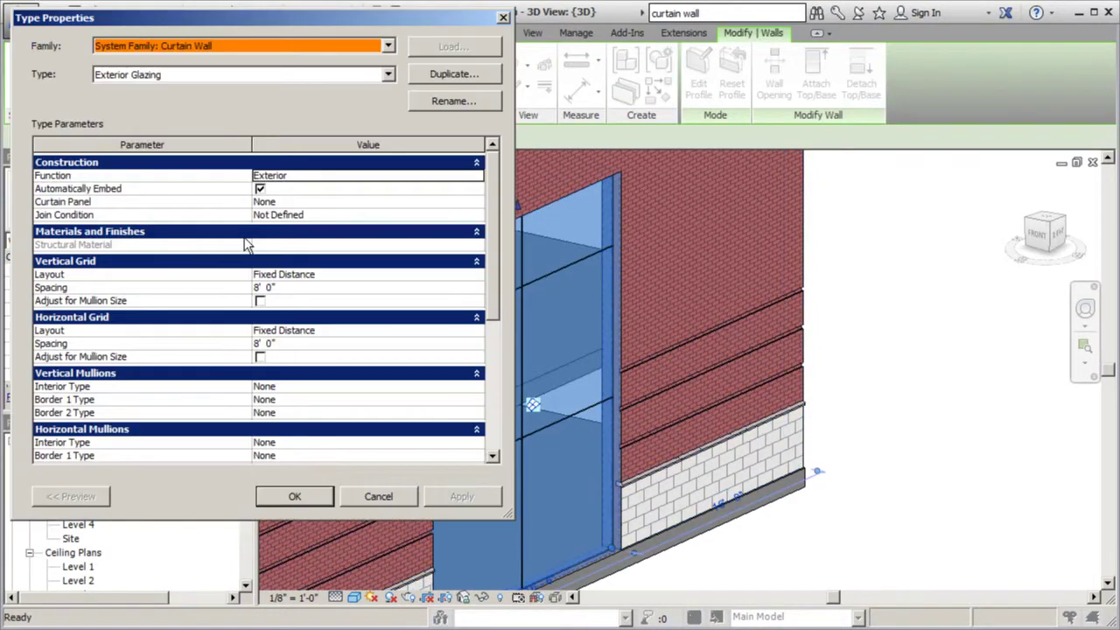
left_click_drag(497, 274, 495, 317)
left_click(429, 317)
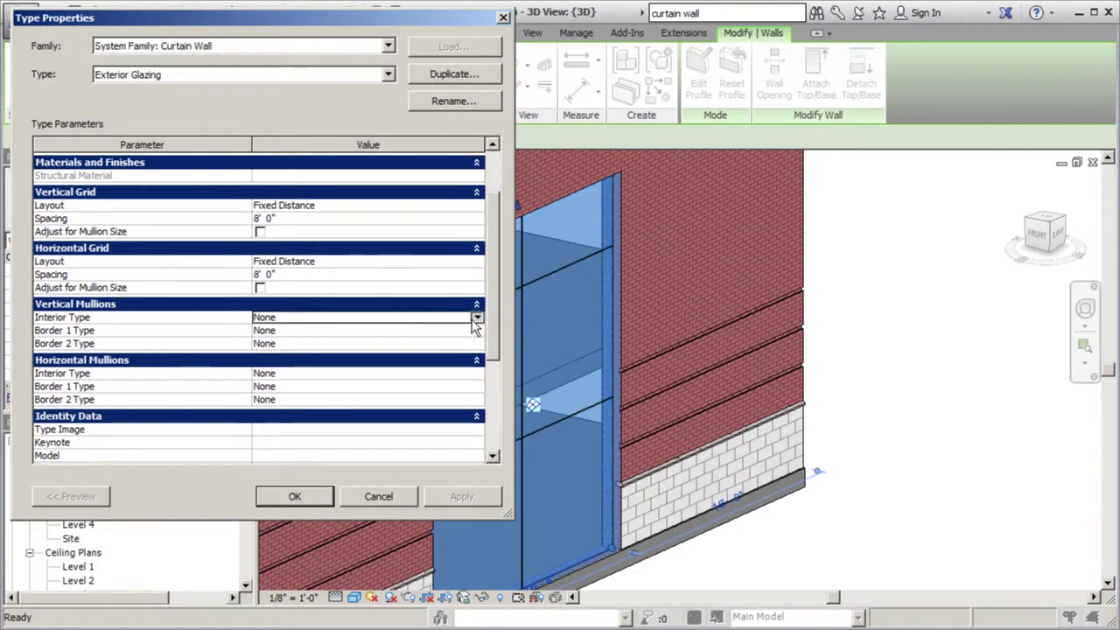
left_click(476, 317)
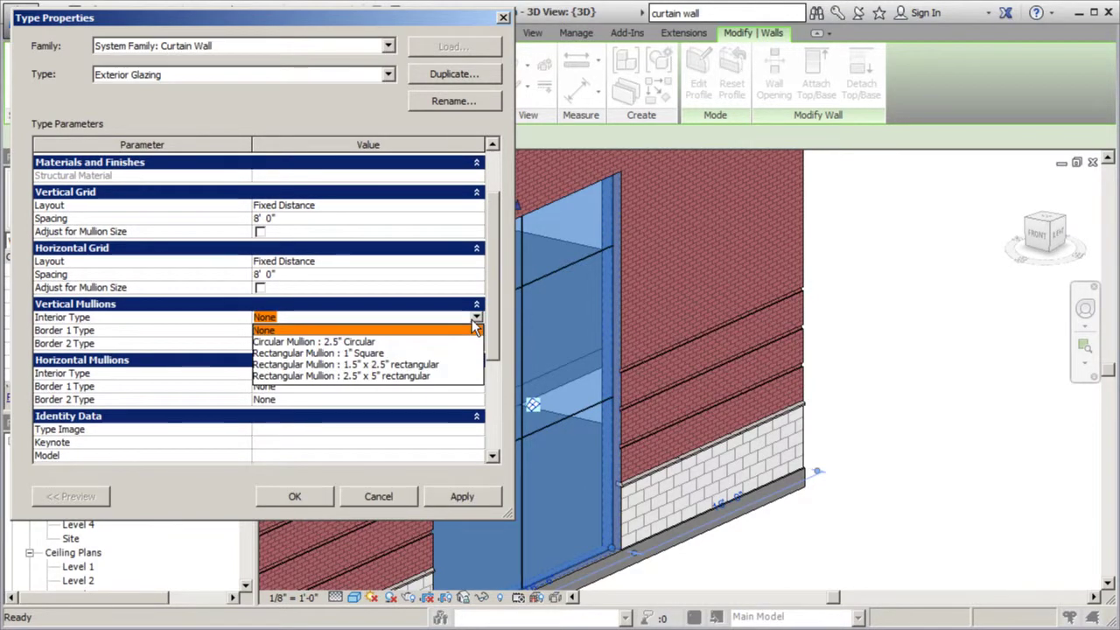
left_click(415, 376)
Step: Set the vertical mullions' Border 1 and Border 2 types to Rectangular Mullion : 2.5" x 5" rectangular and apply the type changes
left_click(476, 330)
left_click(476, 330)
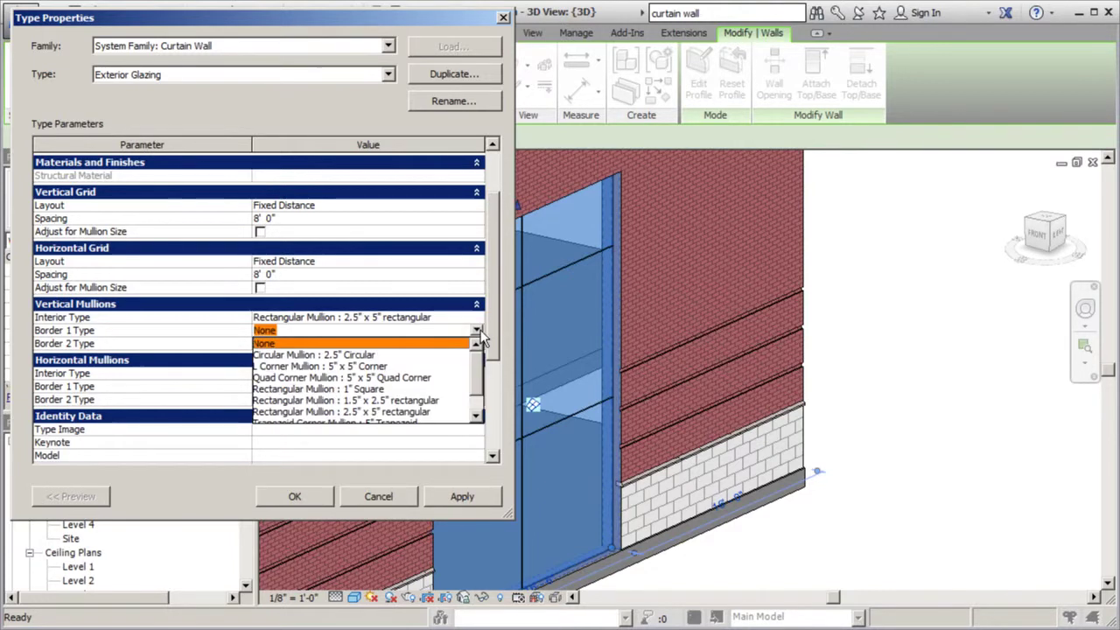
left_click(477, 418)
left_click(418, 389)
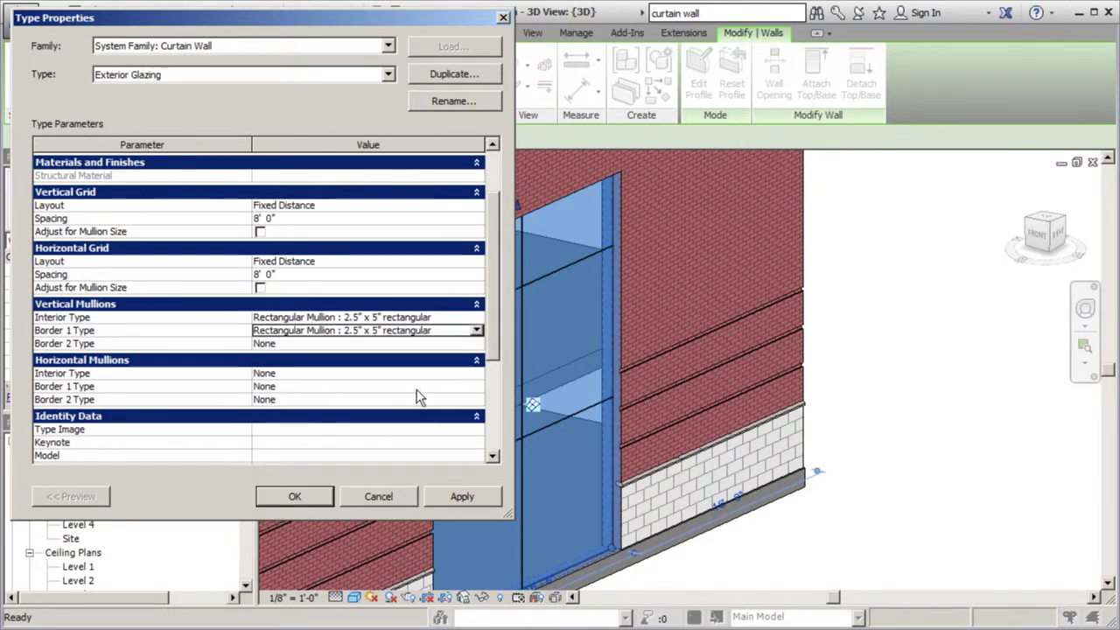
left_click(476, 343)
left_click(476, 343)
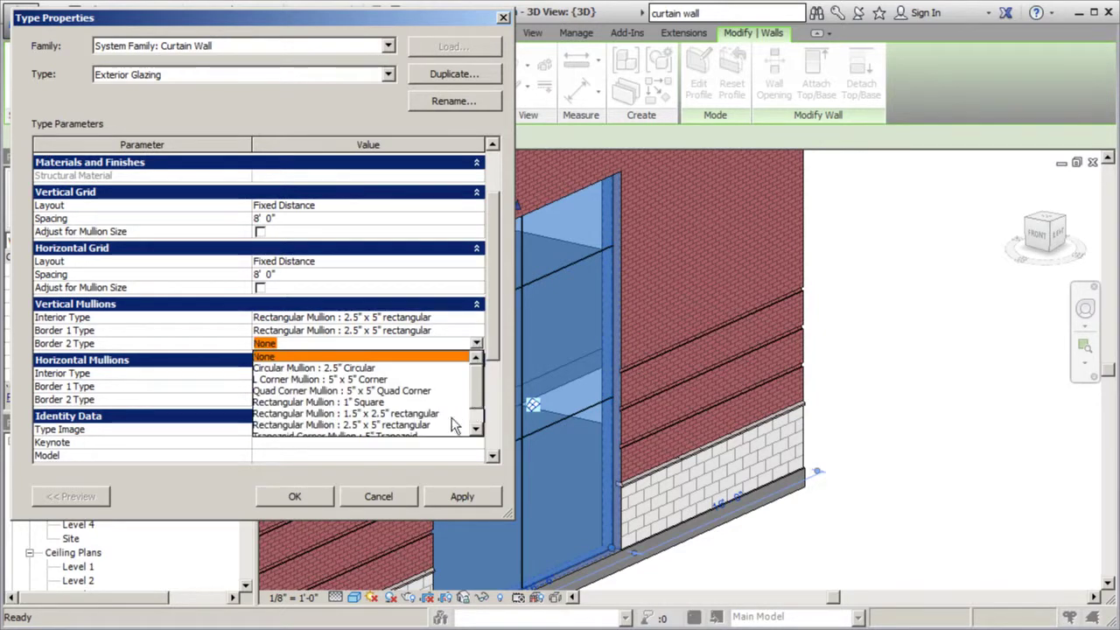
left_click(478, 425)
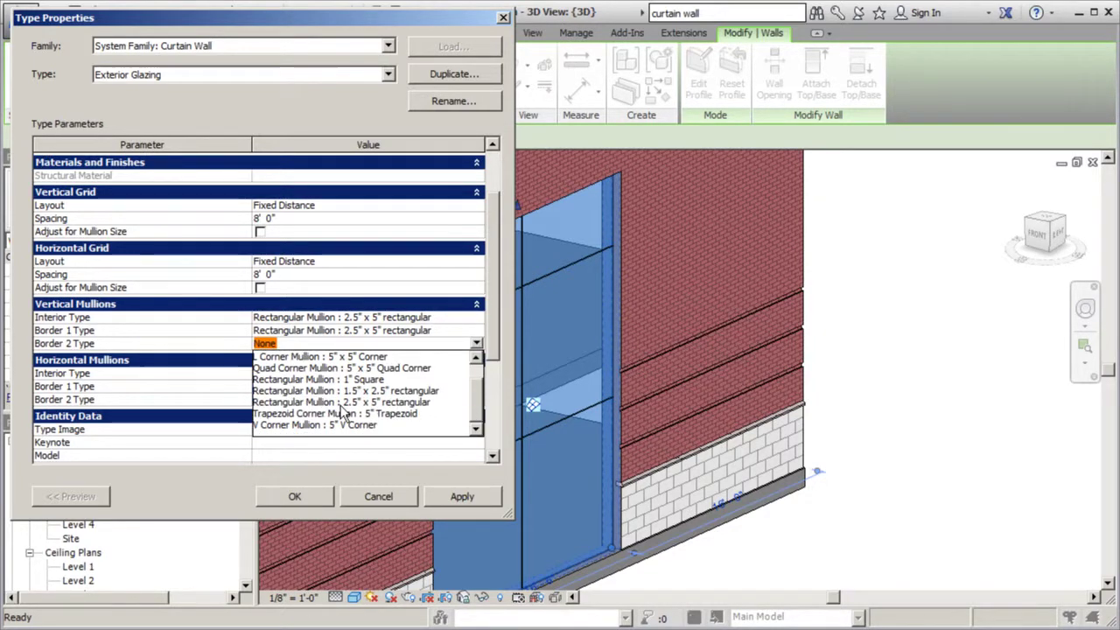
left_click(405, 401)
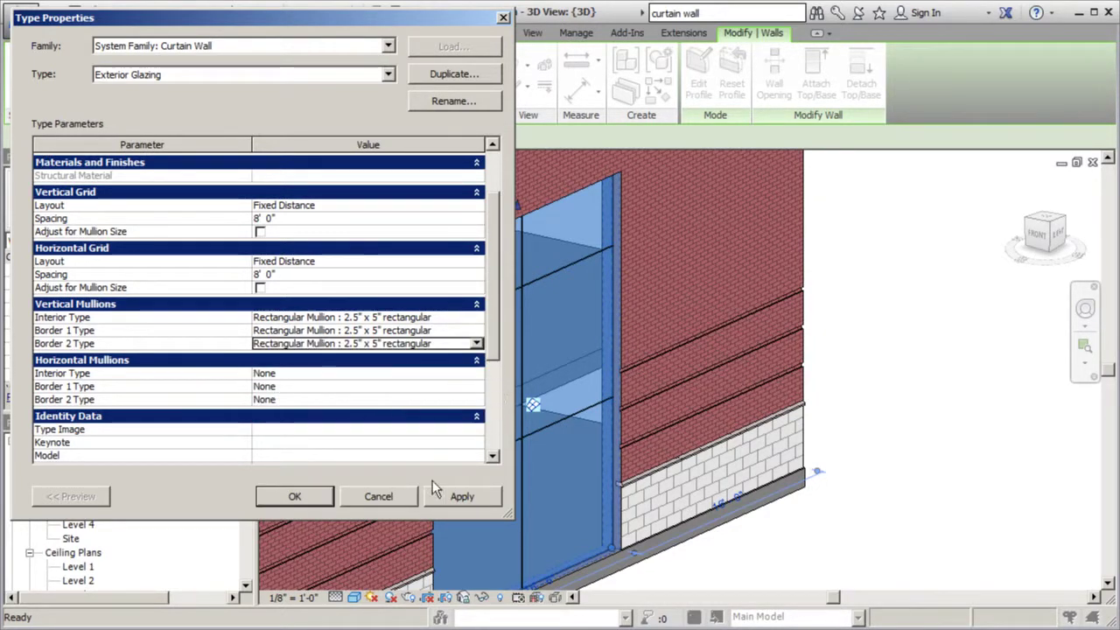
left_click(457, 496)
left_click(296, 496)
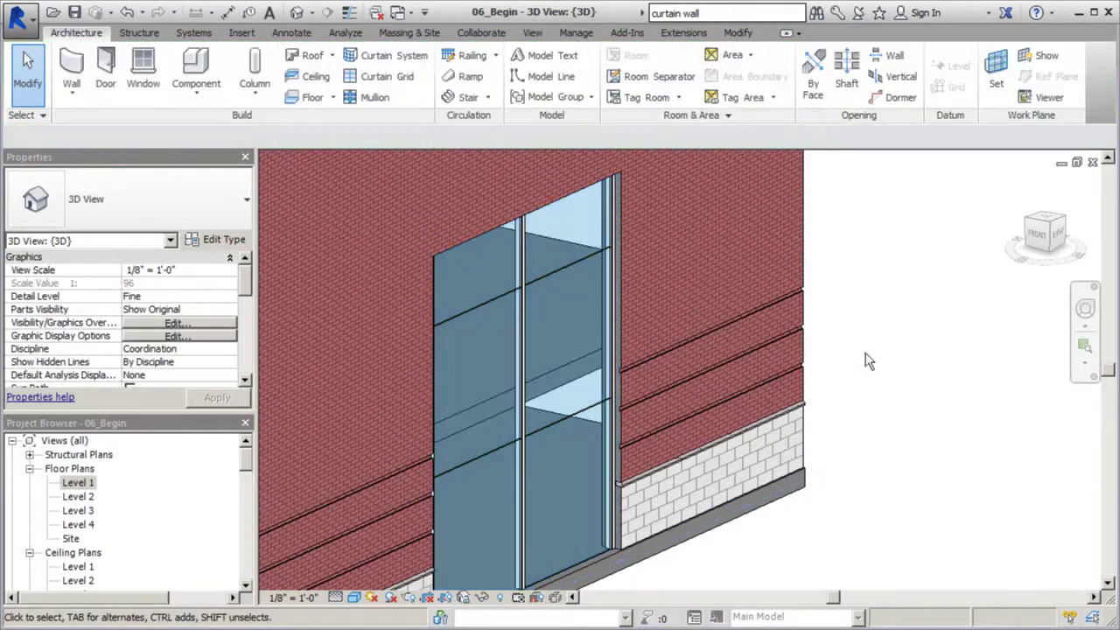
Step: Examine the interior horizontal mullion options of the embedded curtain wall's type without saving changes, and deselect the wall
scroll(731, 503, "up", 3)
scroll(727, 501, "down", 2)
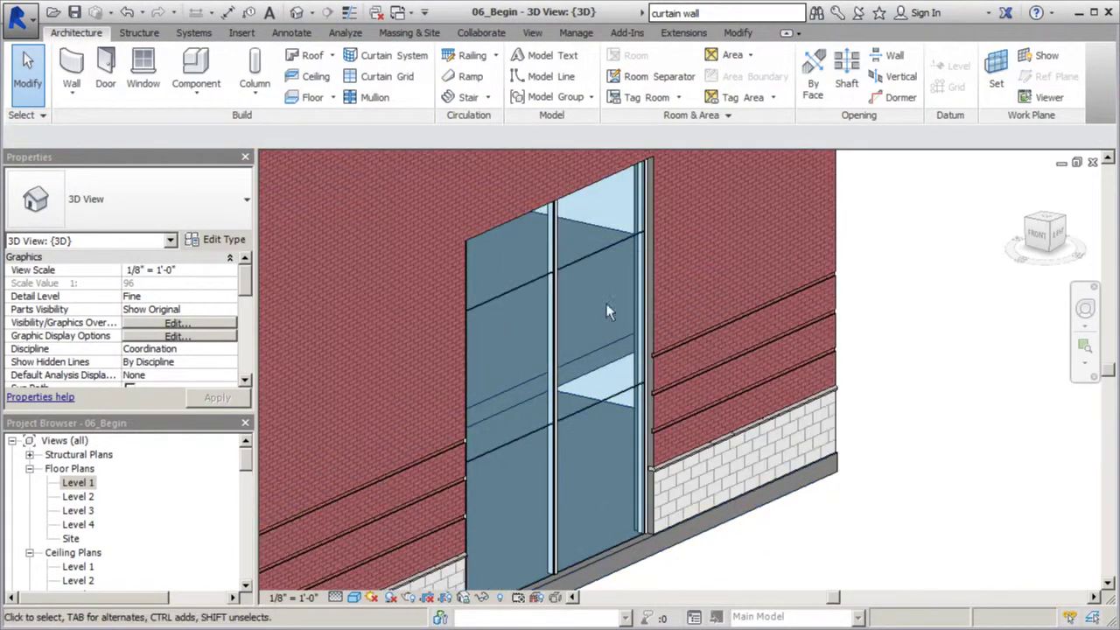
left_click(641, 383)
left_click(216, 237)
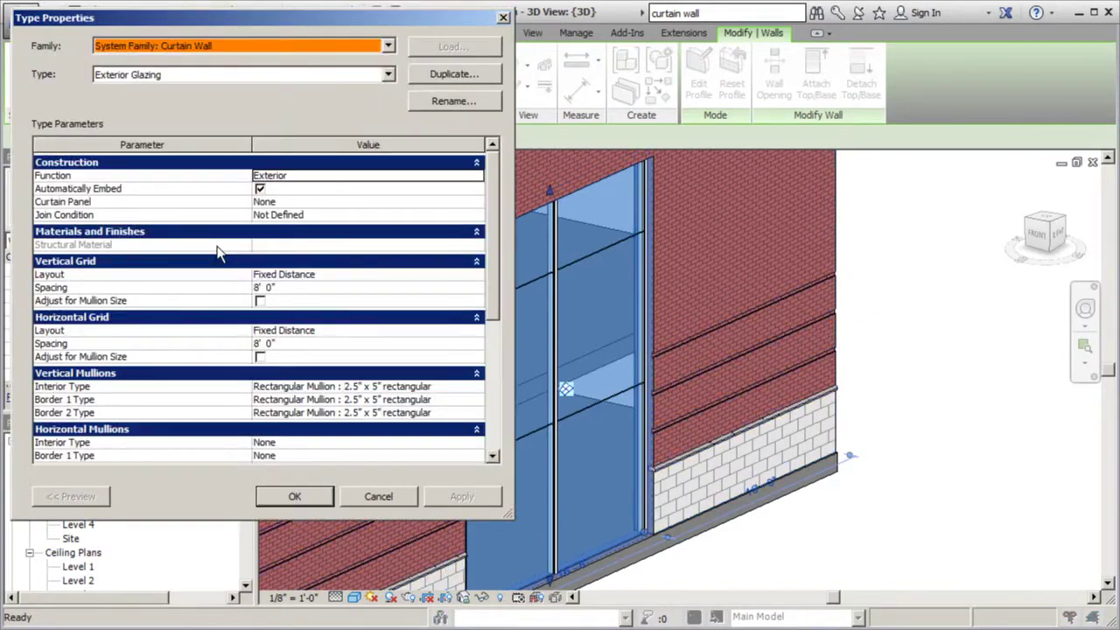
left_click_drag(493, 278, 488, 373)
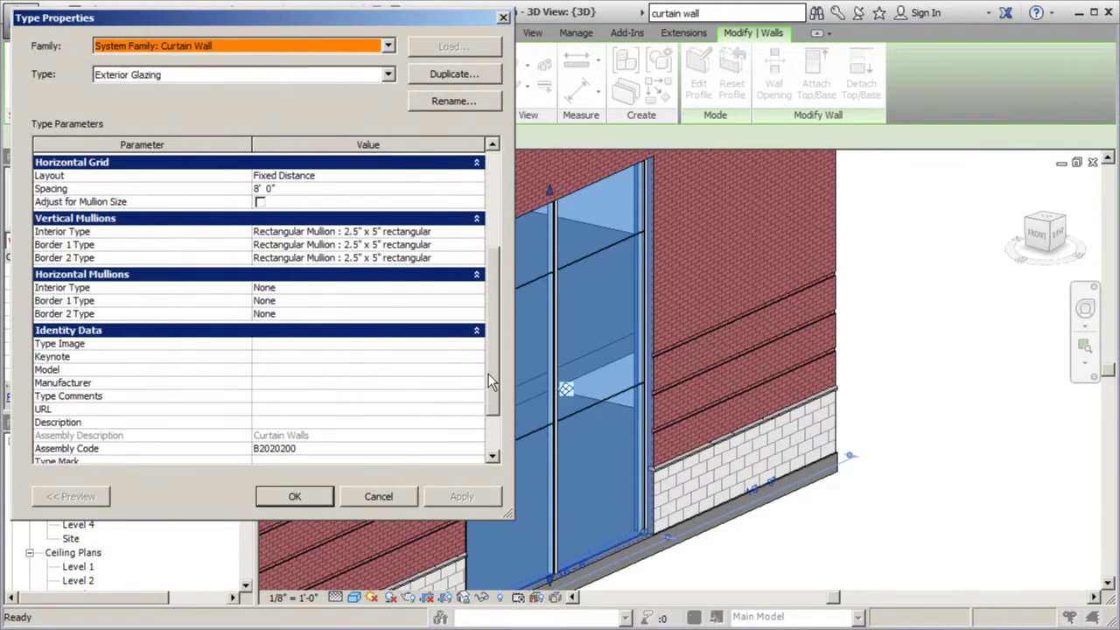
left_click(477, 287)
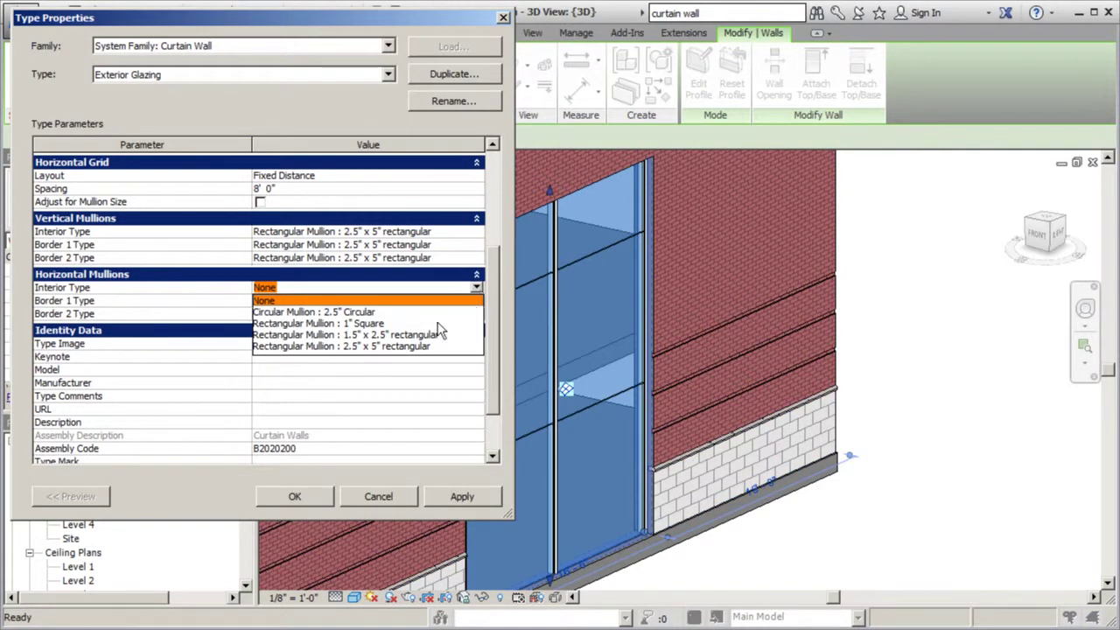
left_click(401, 488)
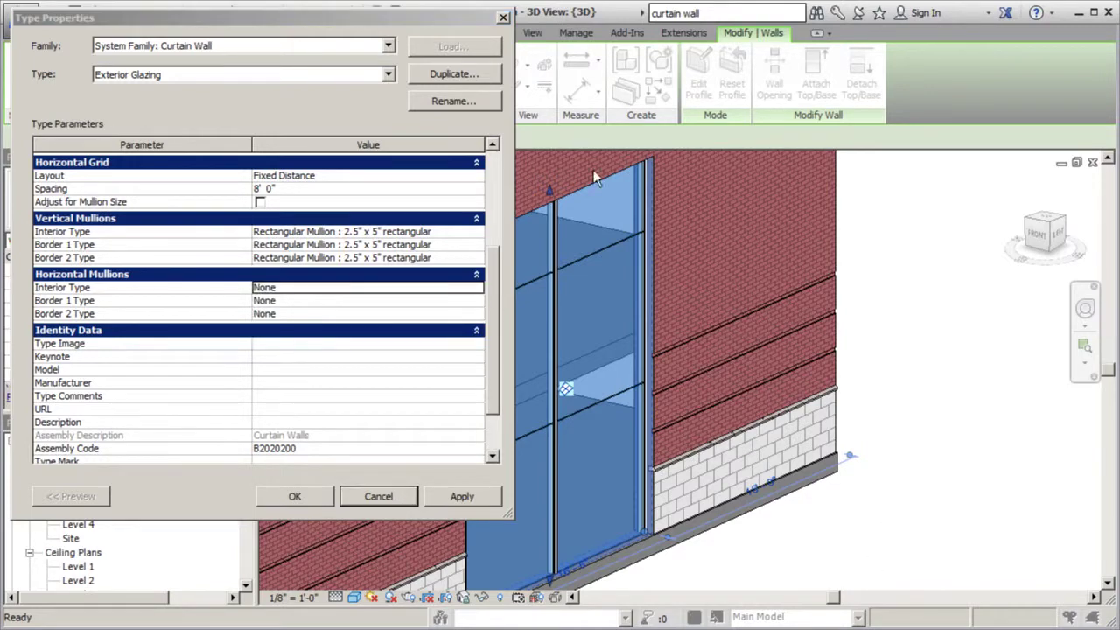
key("Escape")
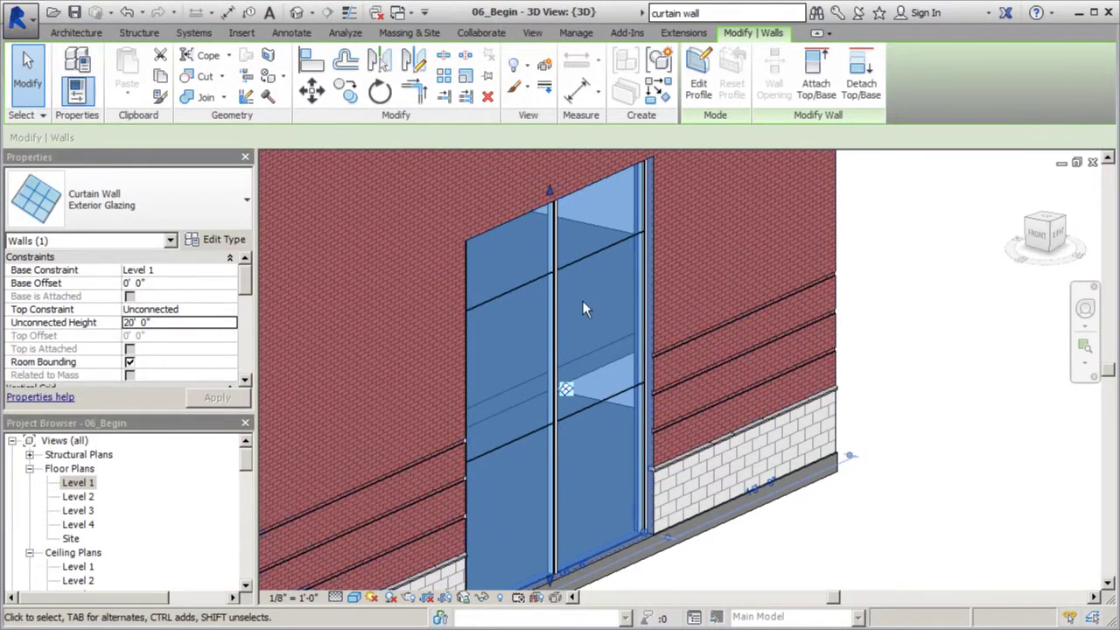
left_click(921, 251)
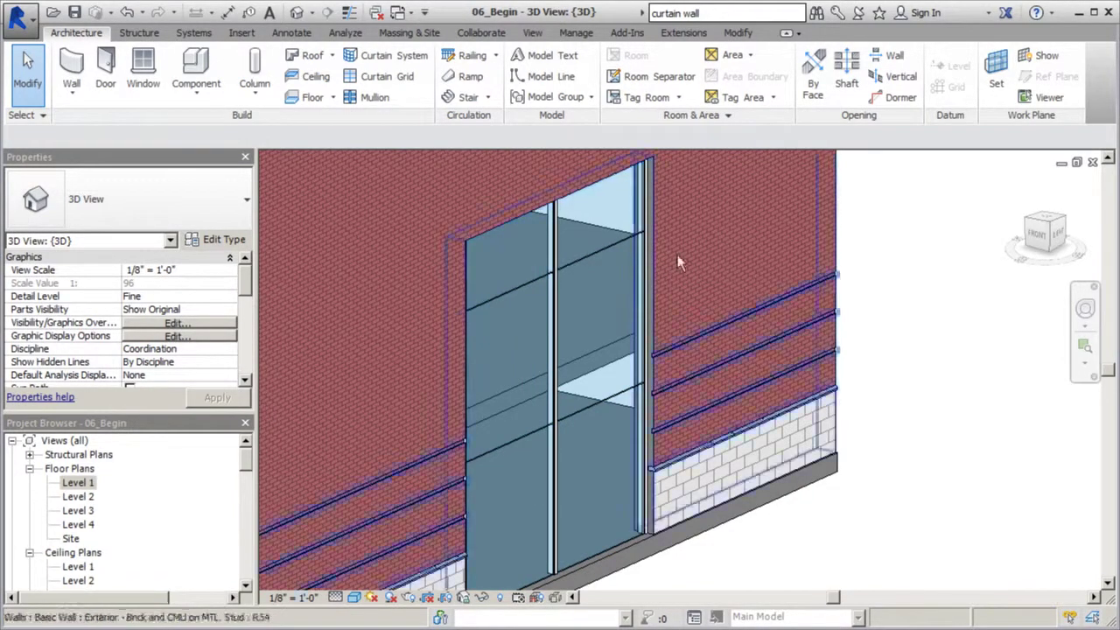
Step: Place 2.5" x 5" rectangular mullions along both interior horizontal grid lines of the embedded curtain wall and leave the Mullion tool
scroll(880, 320, "down", 1)
scroll(879, 319, "down", 1)
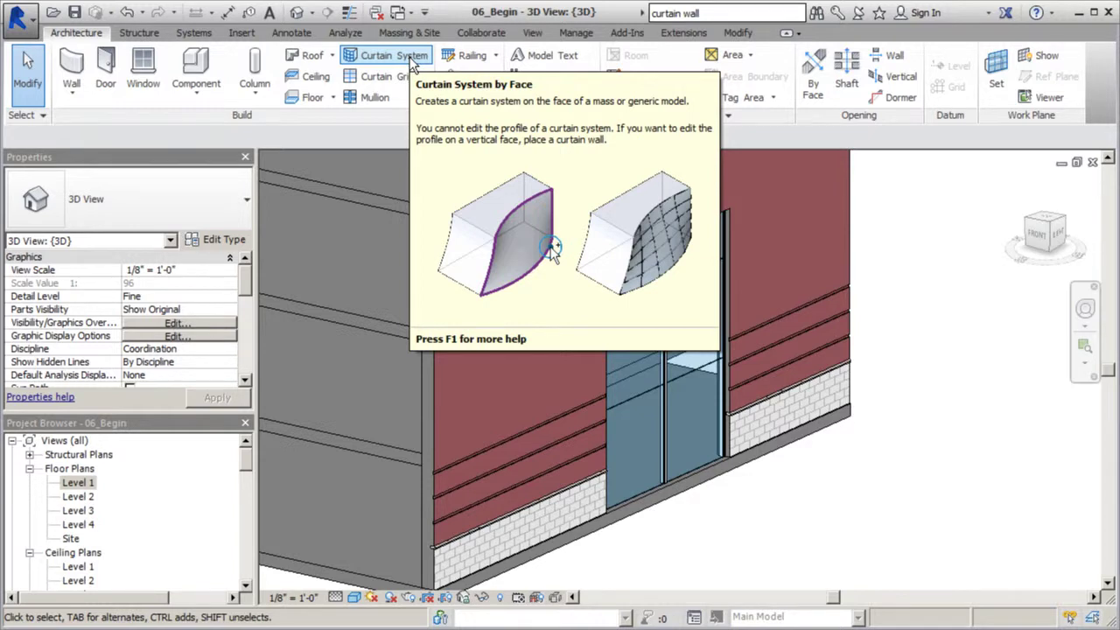
left_click(371, 96)
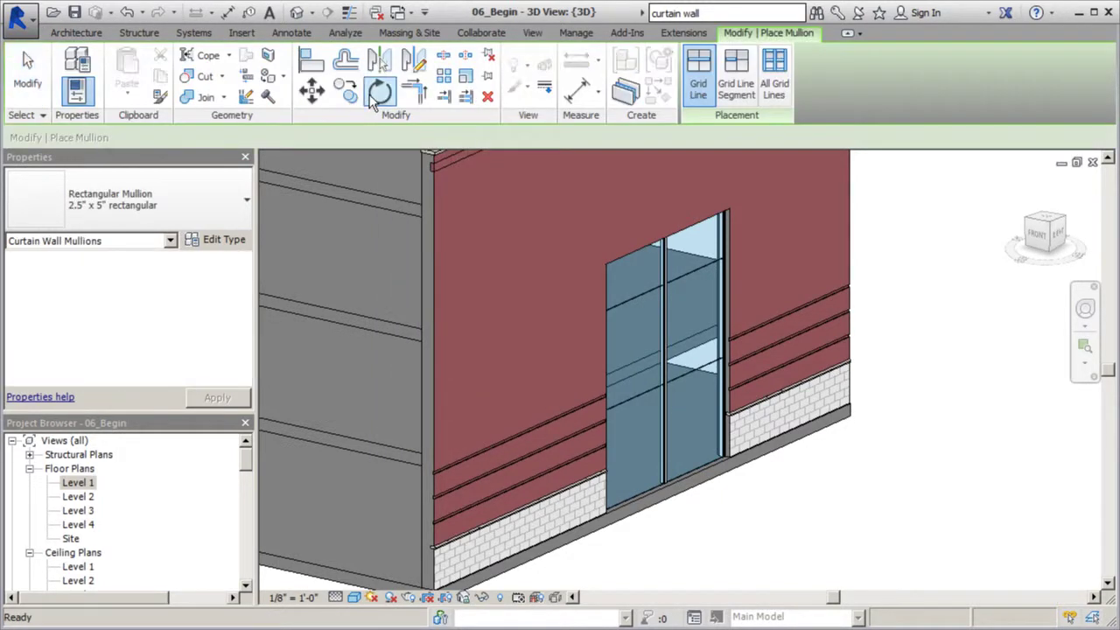
left_click(640, 292)
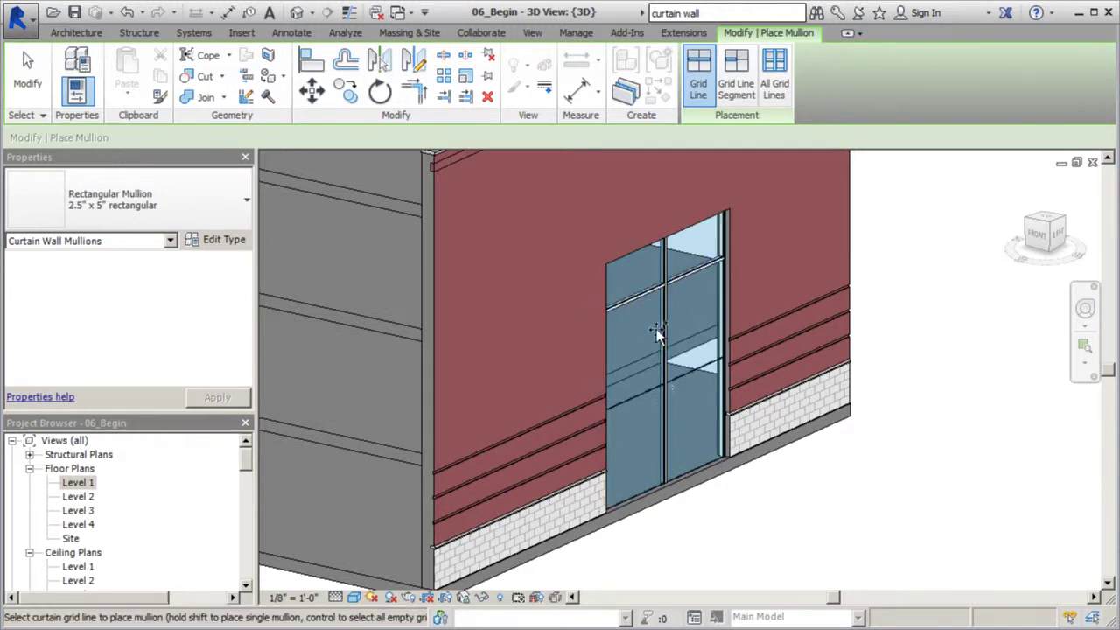
scroll(670, 292, "up", 4)
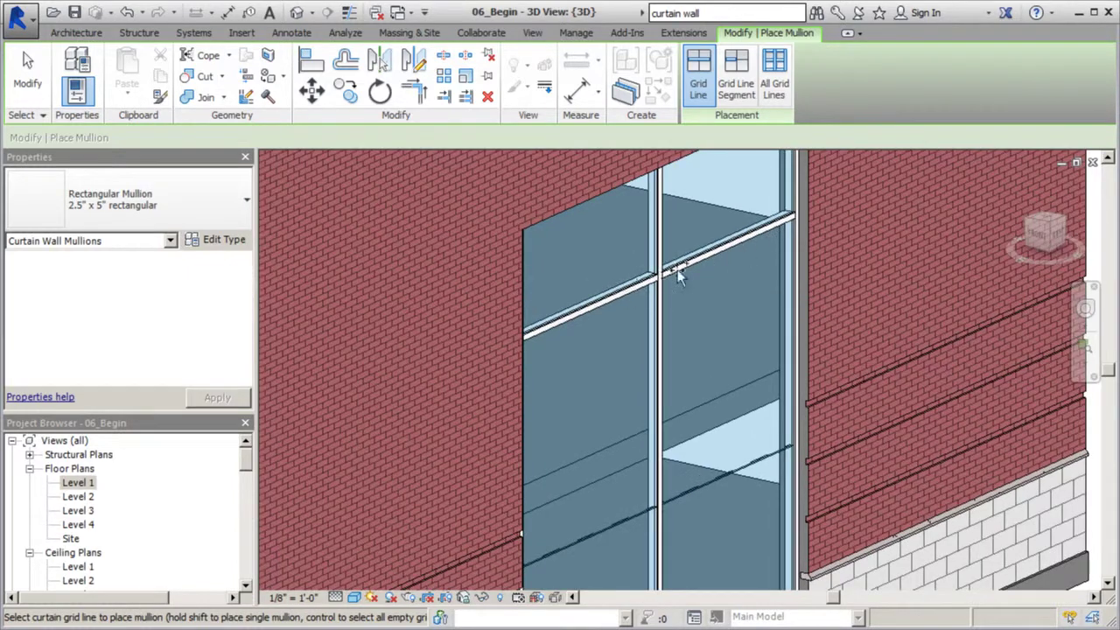
scroll(675, 275, "down", 5)
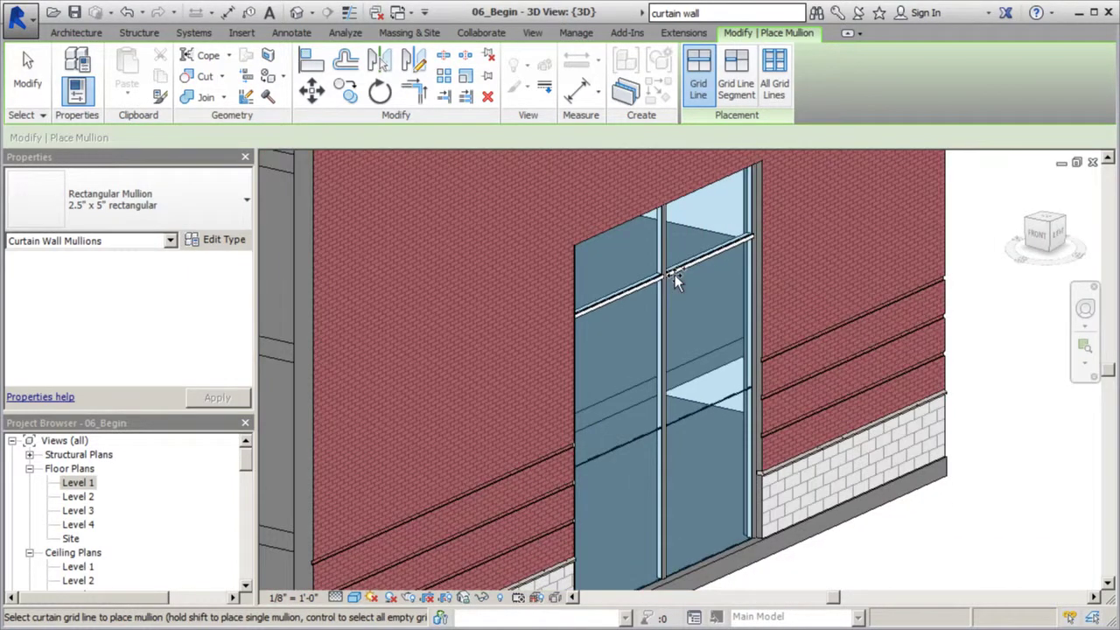
left_click(651, 433)
scroll(763, 359, "down", 4)
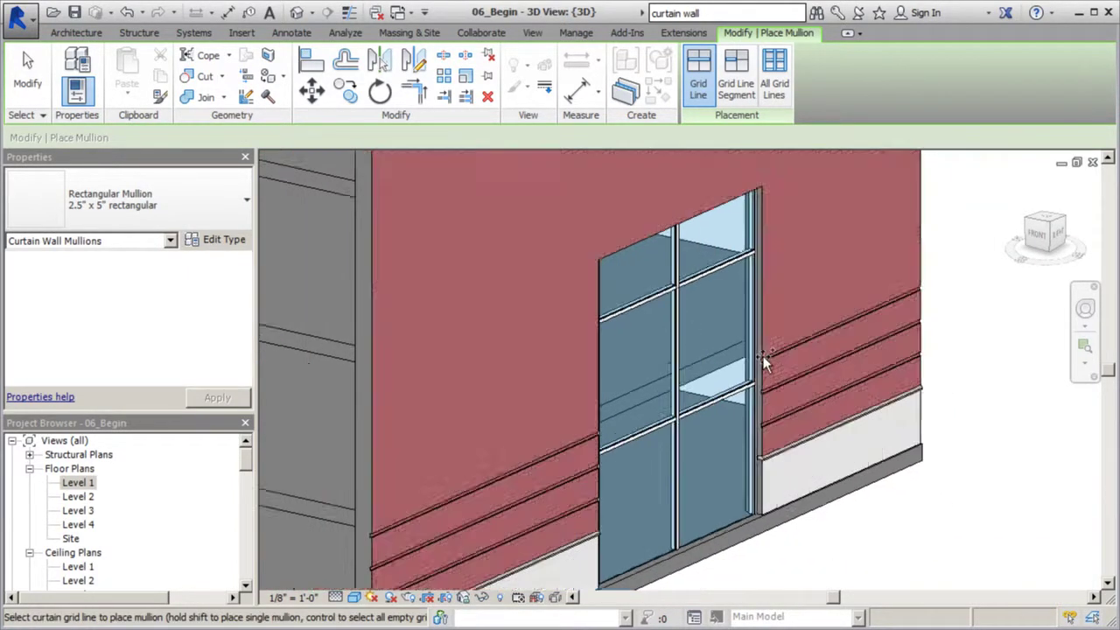
middle_click_drag(762, 356, 657, 336, "shift")
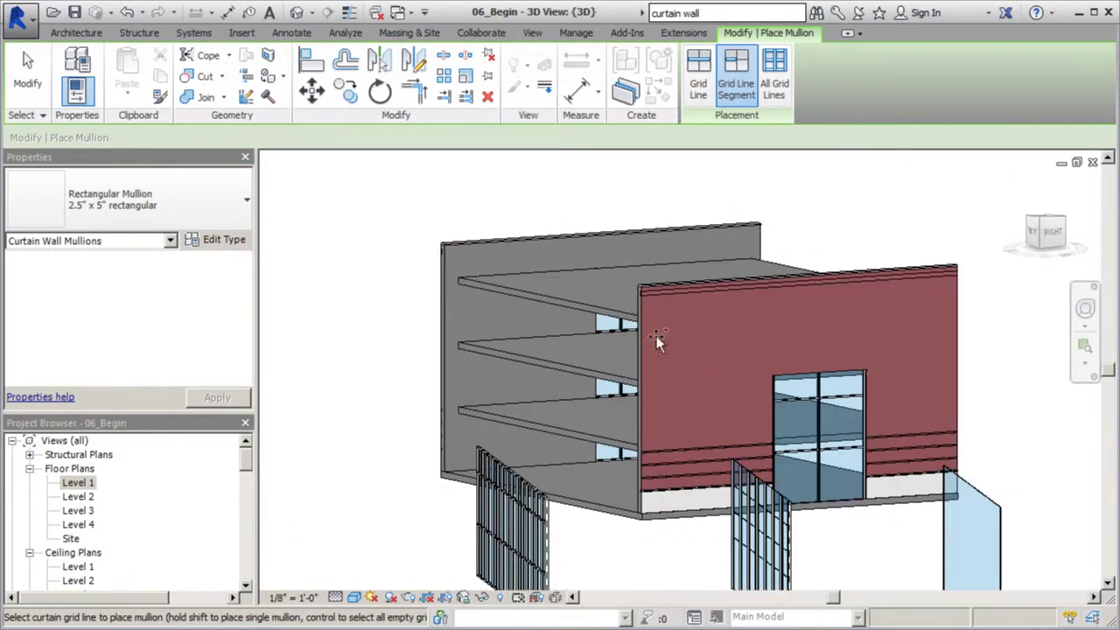
scroll(888, 403, "up", 3)
scroll(807, 382, "up", 3)
middle_click_drag(732, 357, 580, 333, "shift")
left_click(27, 68)
Step: Place a 2.5" x 5" rectangular mullion along the top edge of the embedded curtain wall and end the Mullion command
left_click(717, 370)
middle_click_drag(717, 370, 795, 468, "shift")
scroll(795, 468, "up", 2)
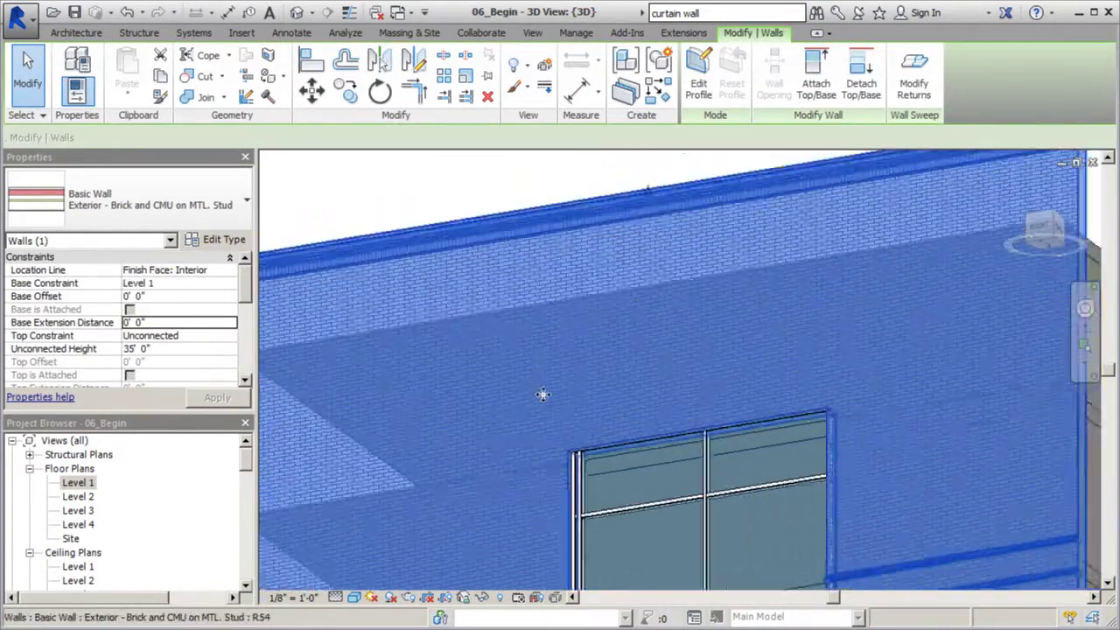
left_click(512, 181)
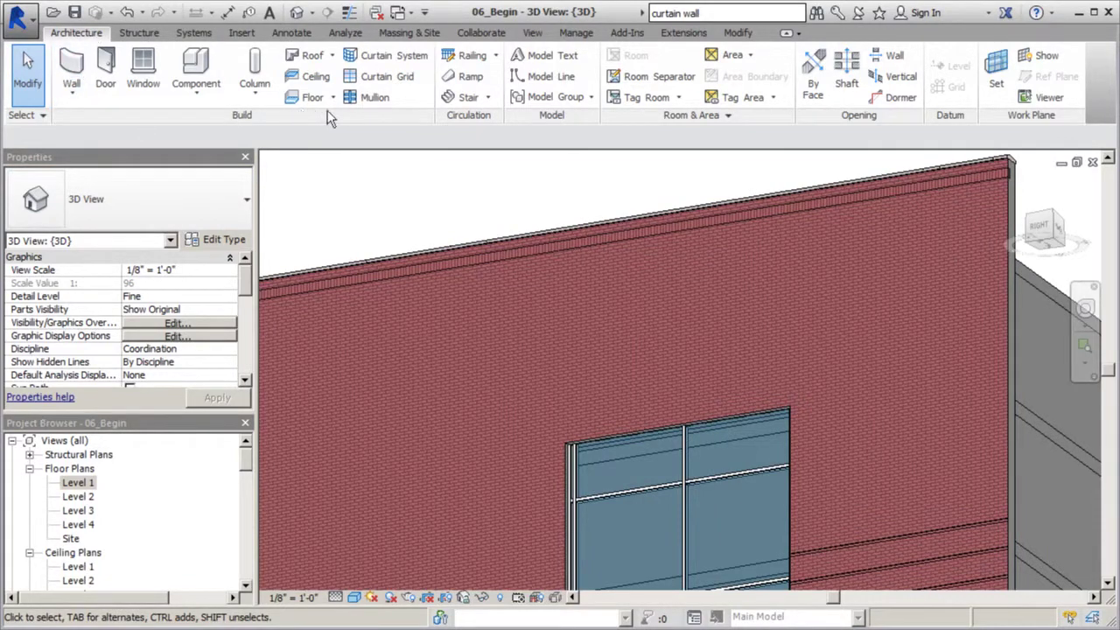
left_click(375, 98)
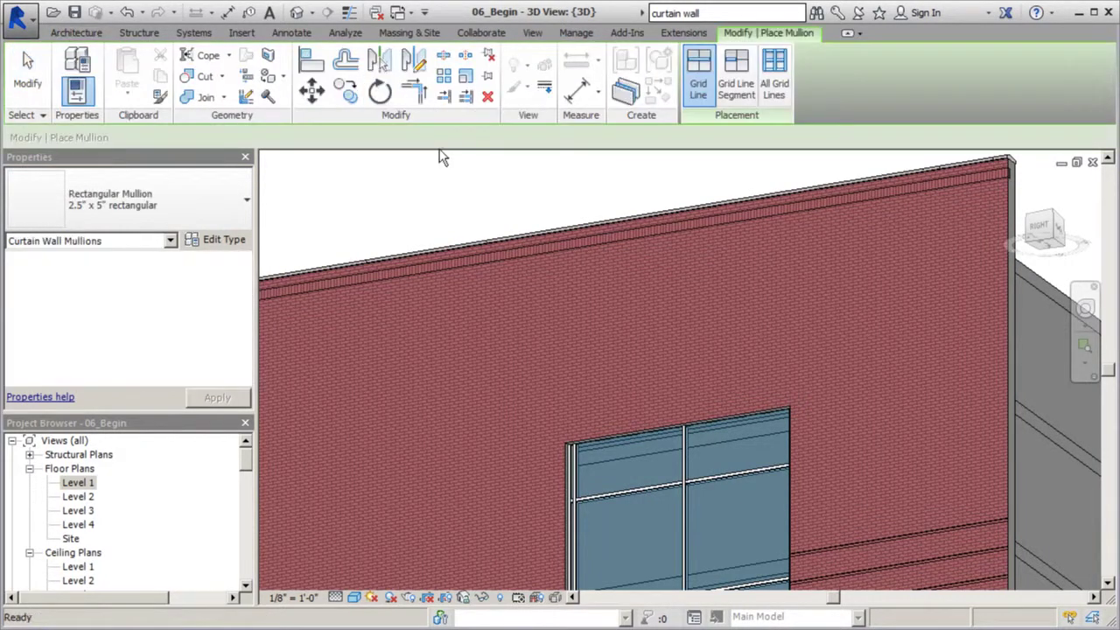
left_click(668, 429)
scroll(633, 545, "up", 3)
scroll(633, 545, "down", 6)
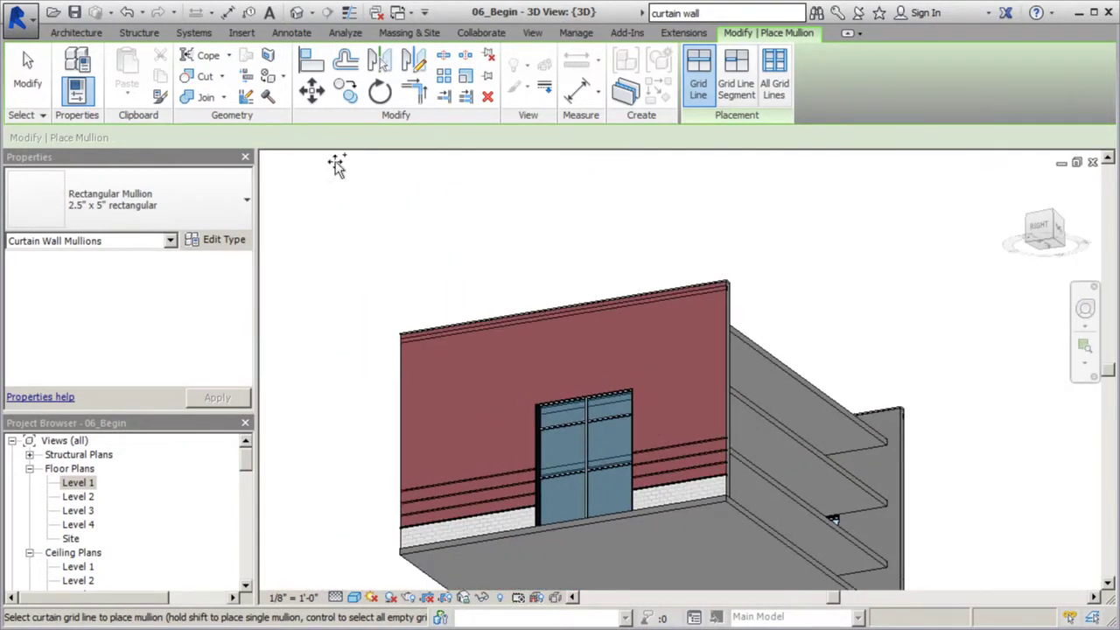
key("Escape")
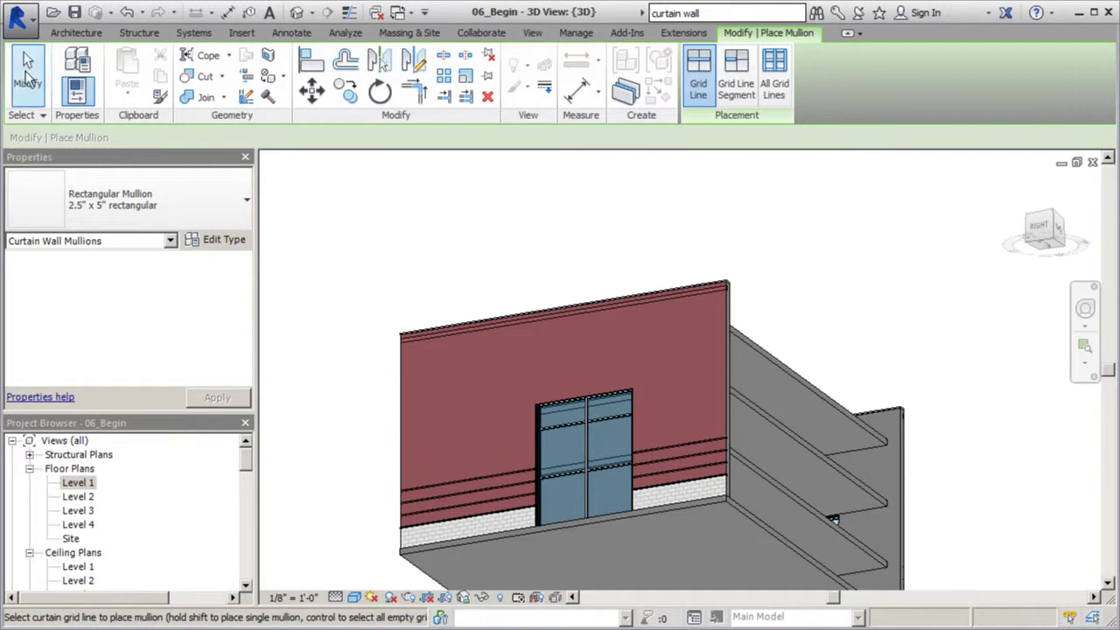
Step: Orient the 3D view to Right and open the profile of the embedded Exterior Glazing curtain wall for editing
scroll(479, 246, "down", 2)
middle_click_drag(480, 245, 641, 432, "shift")
scroll(567, 423, "up", 6)
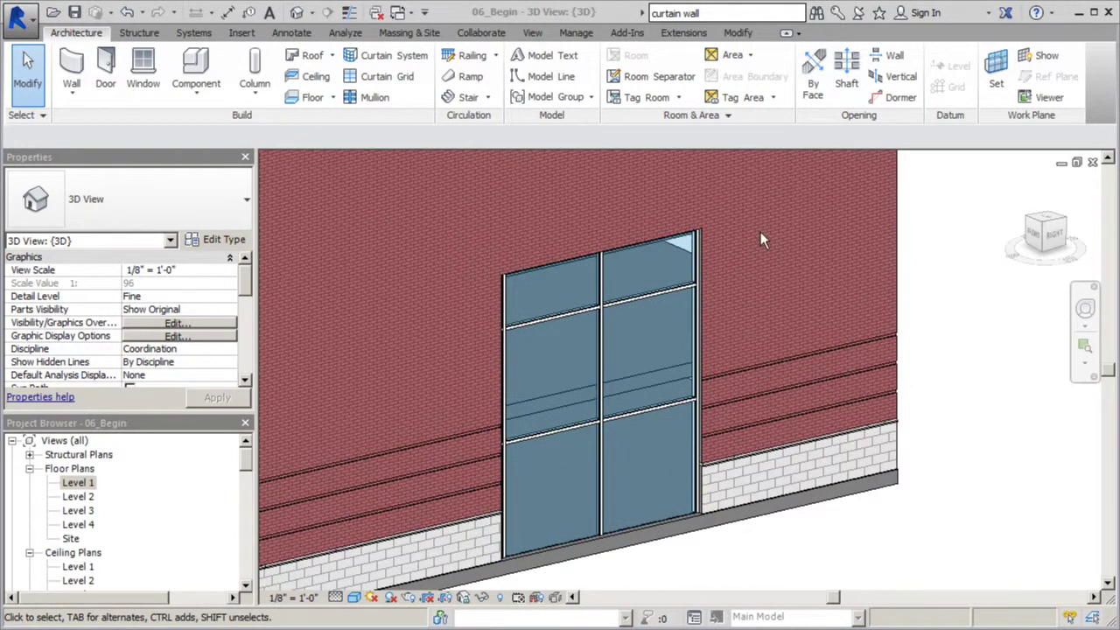
left_click(1056, 236)
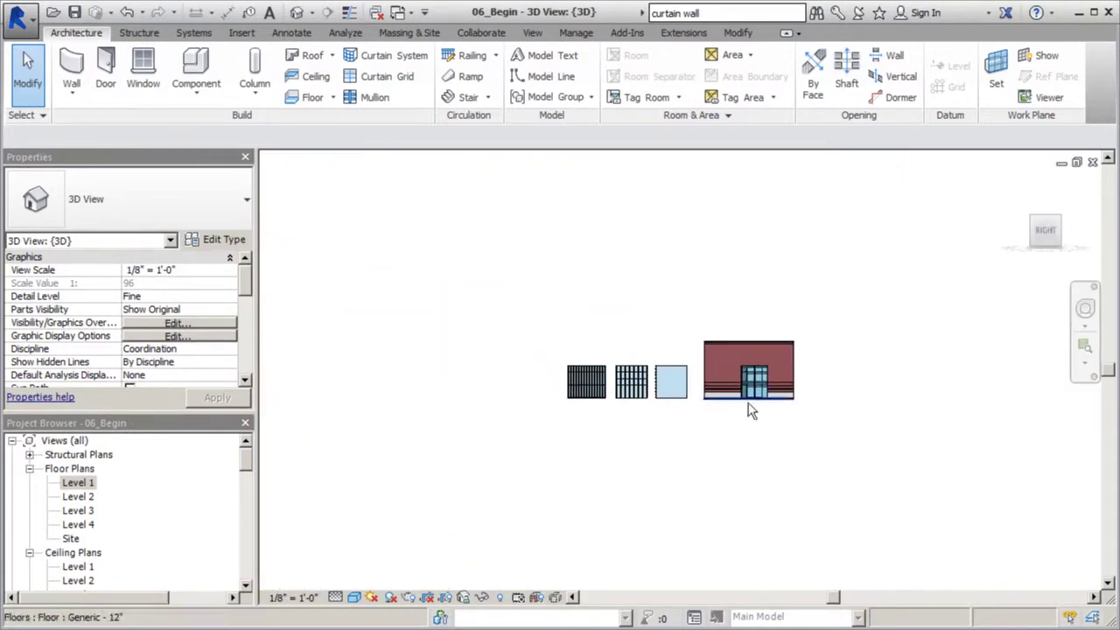
scroll(738, 369, "up", 5)
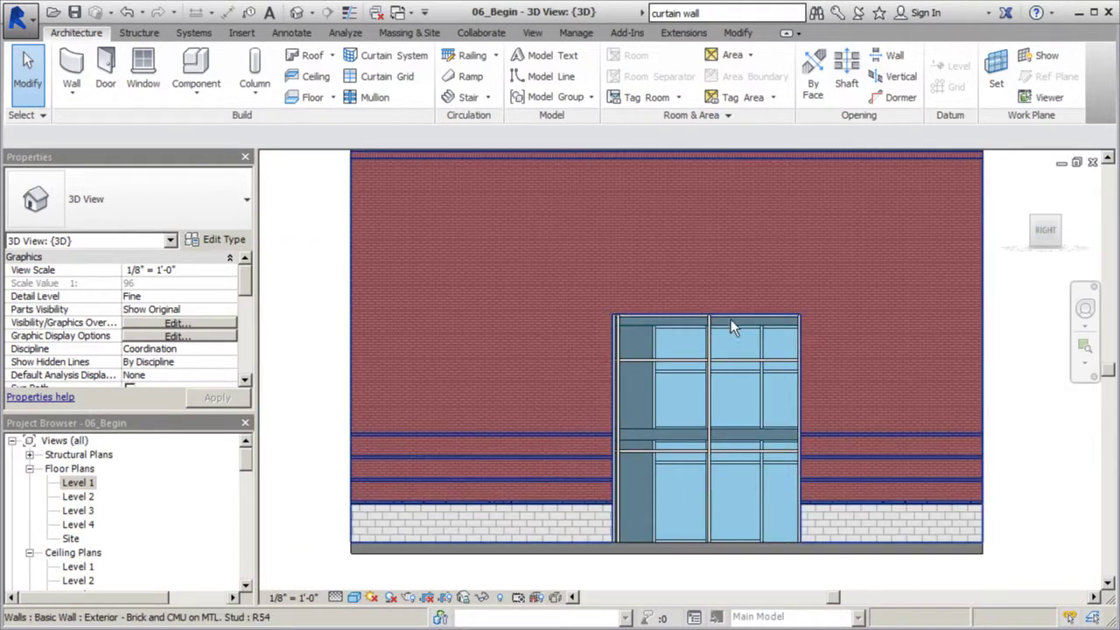
key("Tab")
key("Tab")
key("Tab")
key("Tab")
key("Tab")
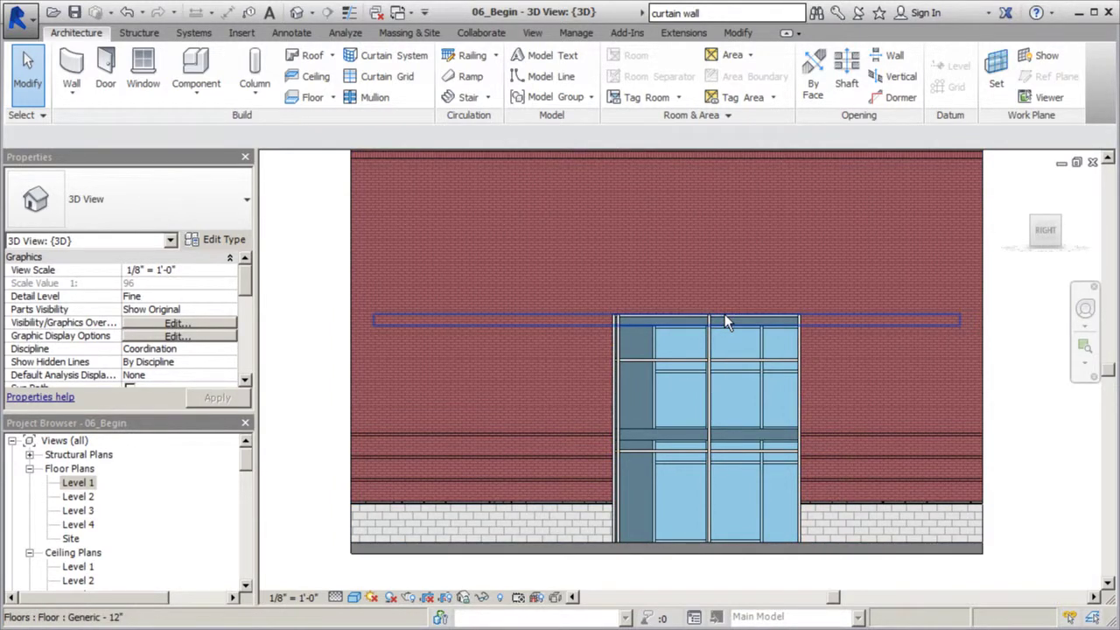
key("Tab")
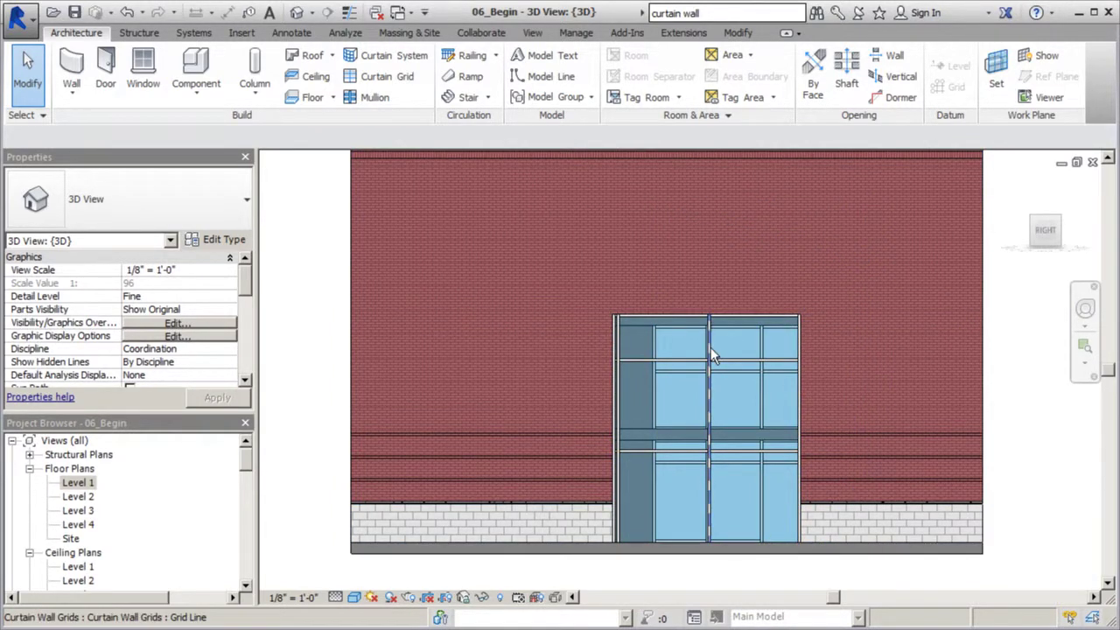
left_click(710, 354)
double_click(710, 354)
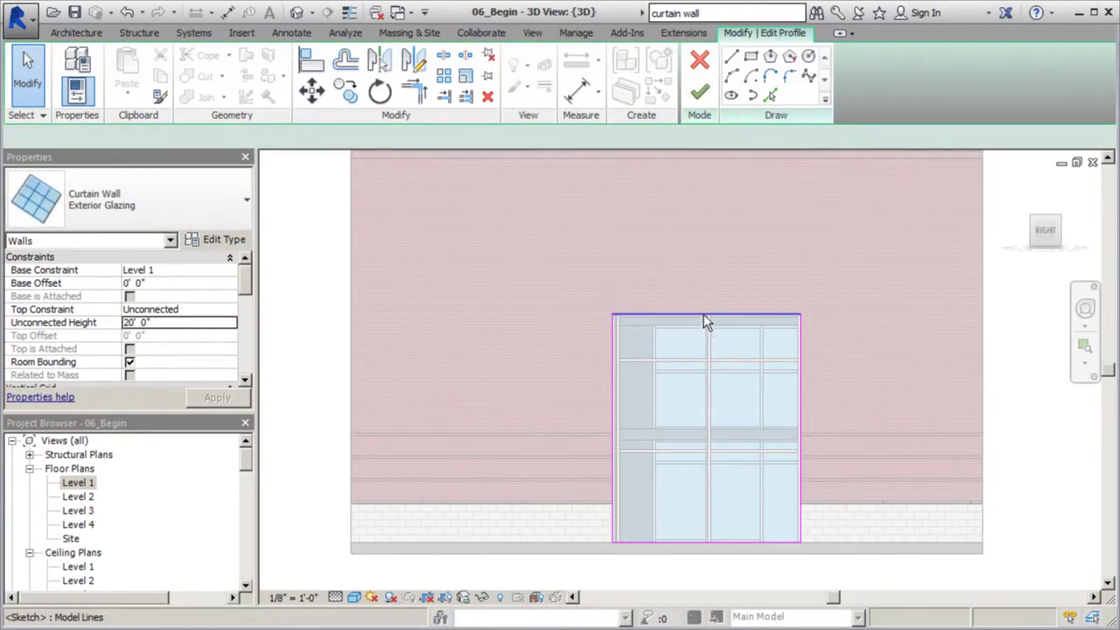
Step: Raise the left end of the profile's top line to about 29' 9" above the base, removing the constraints
left_click(703, 315)
left_click_drag(612, 315, 621, 202)
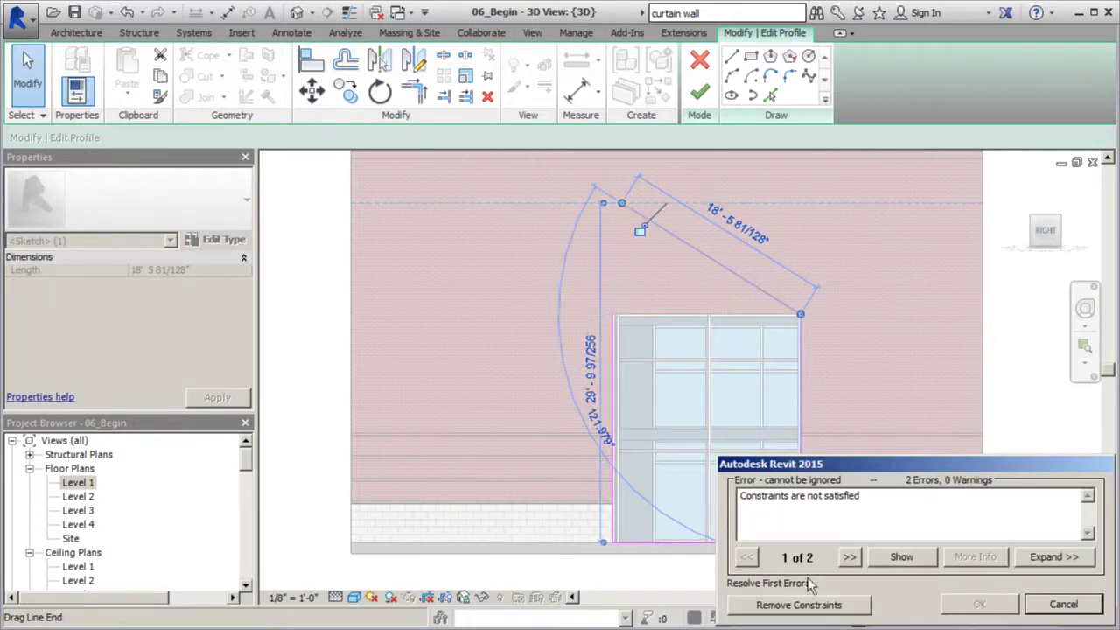
left_click(820, 606)
left_click(638, 301)
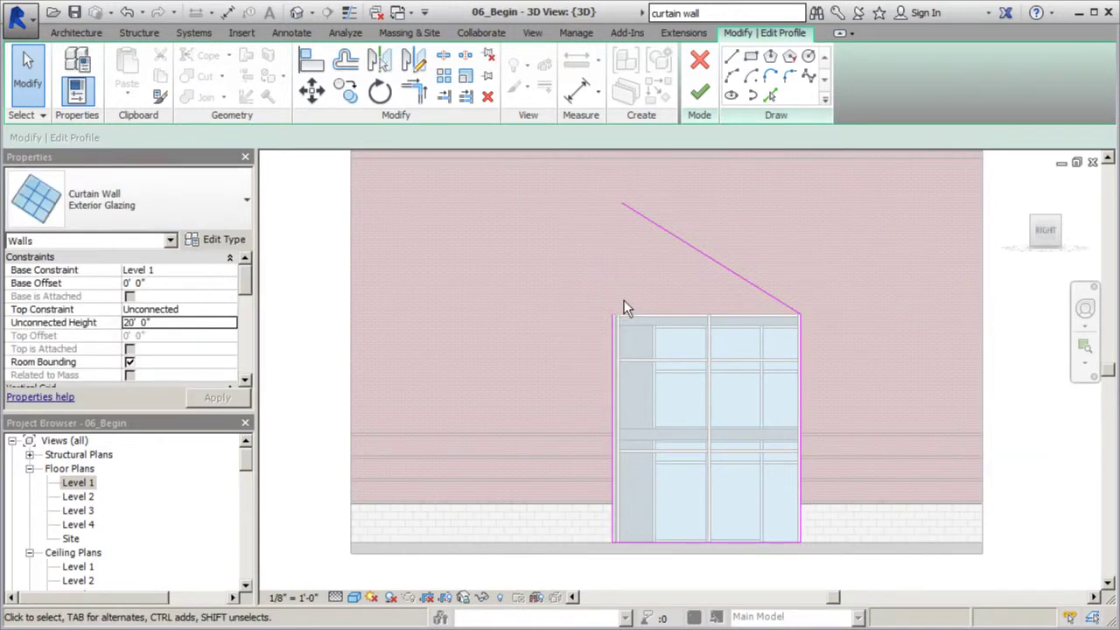
Step: Extend the profile's left line upward, join the sloping line's end to it, finish the profile edit and deselect the wall
left_click(613, 337)
left_click_drag(614, 317, 613, 194)
left_click(628, 210)
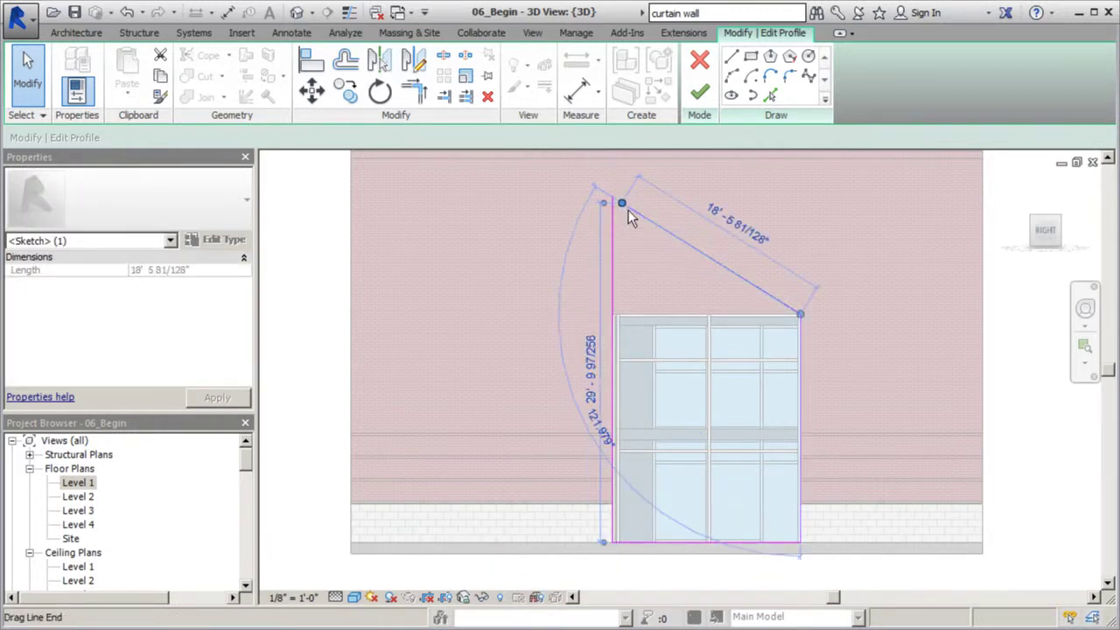
left_click(710, 200)
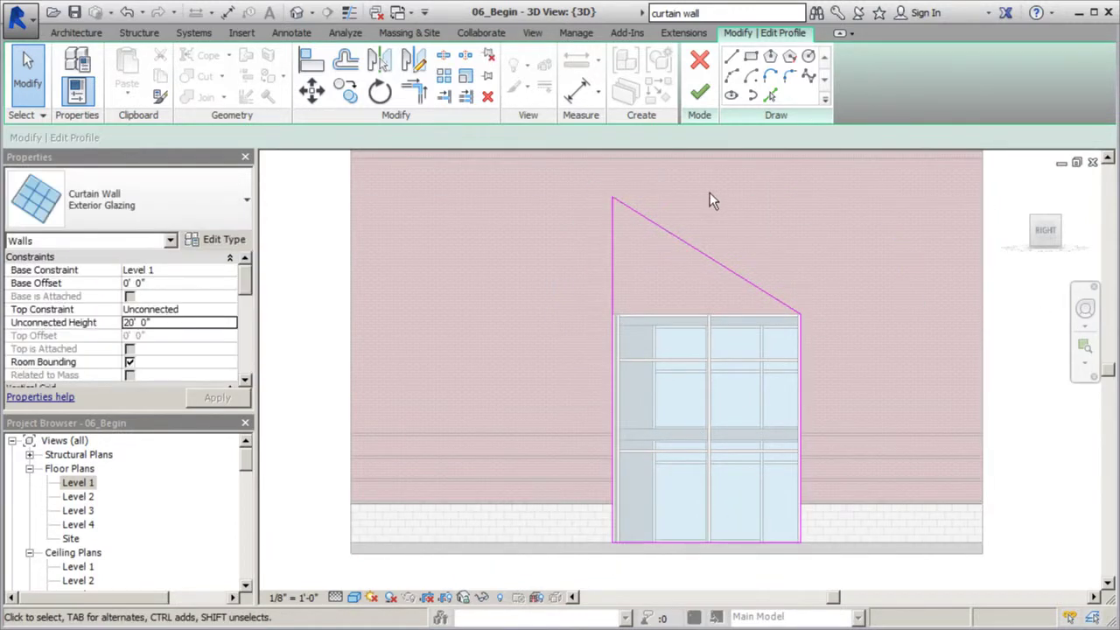
left_click(698, 92)
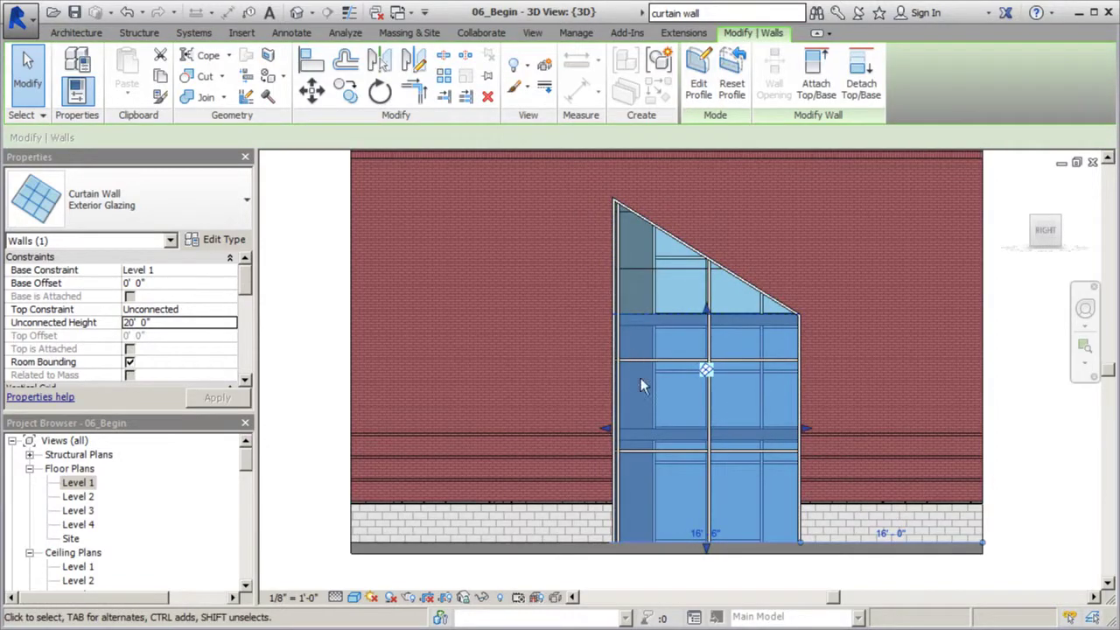
left_click(997, 368)
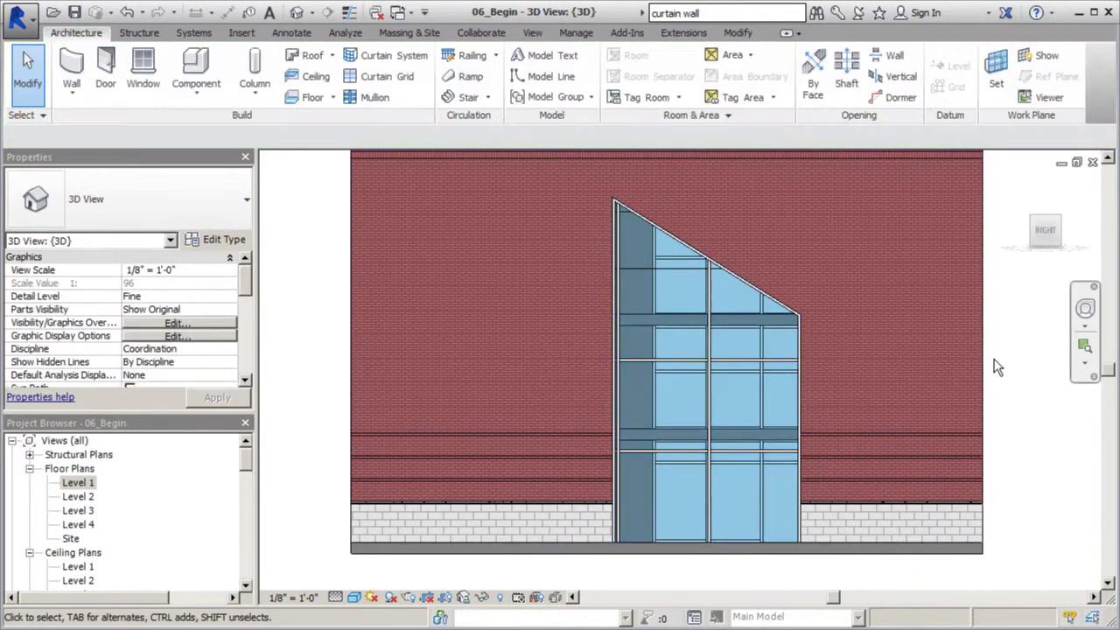
Step: Select the upper-right glazed panel beneath the curtain wall's sloping edge in an angled 3D view
scroll(656, 372, "down", 3)
middle_click_drag(652, 374, 821, 487, "shift")
scroll(580, 319, "up", 3)
middle_click_drag(580, 319, 762, 367, "shift")
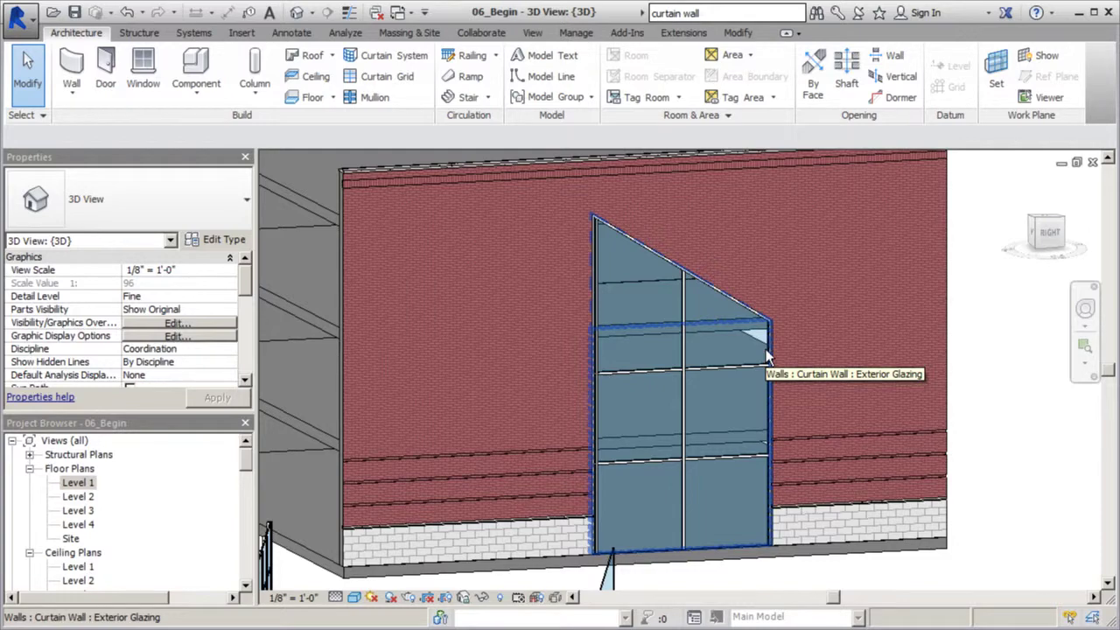
scroll(765, 349, "up", 2)
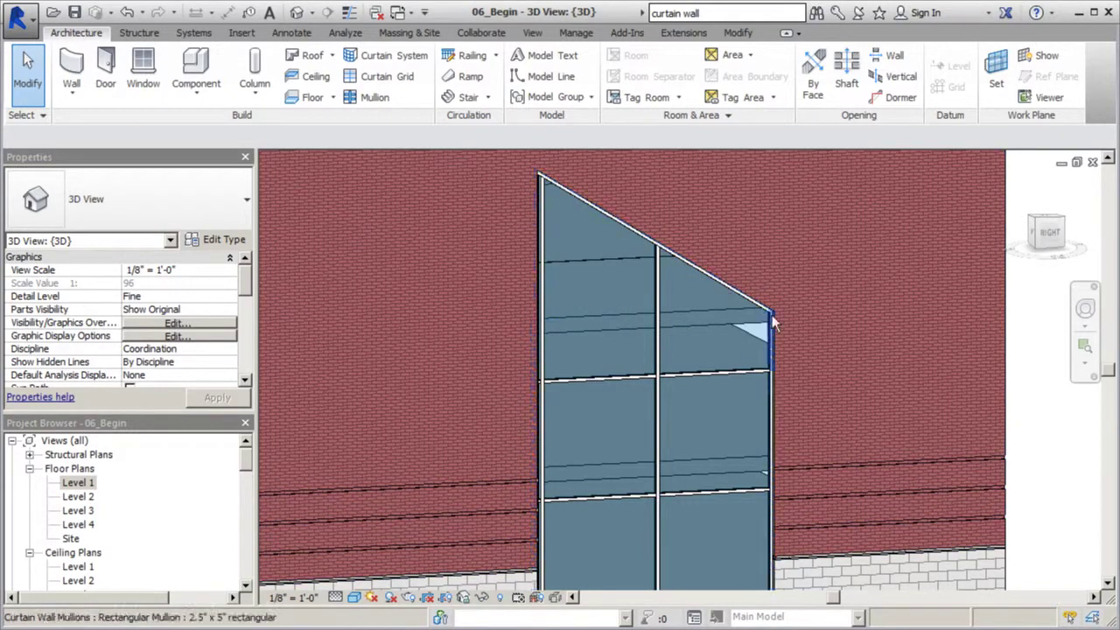
scroll(618, 331, "down", 4)
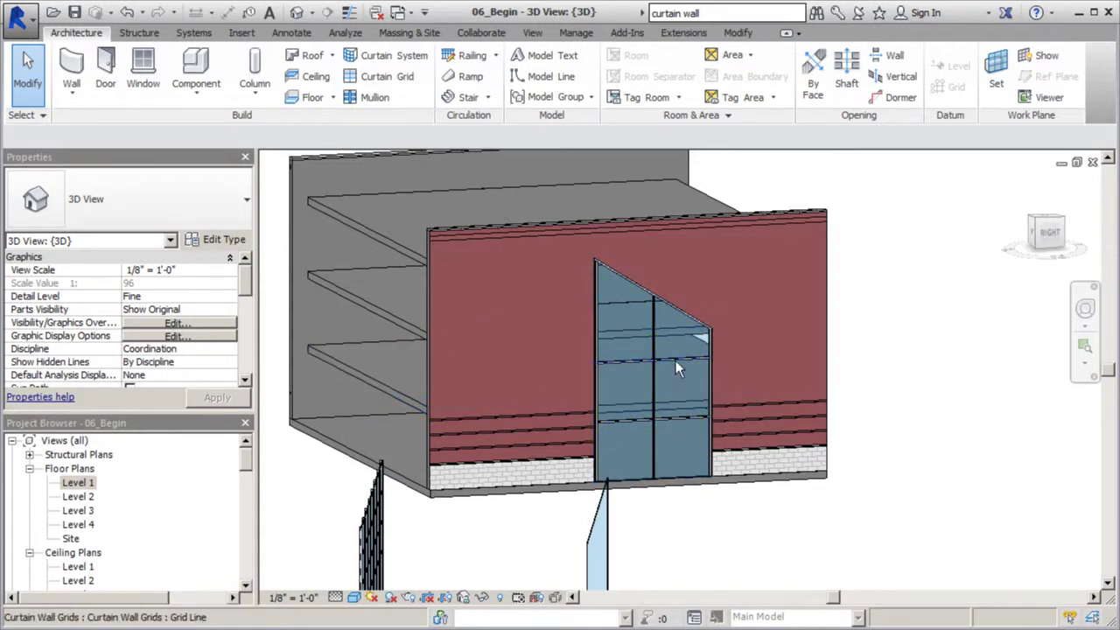
key("Tab")
key("Tab")
key("Tab")
key("Tab")
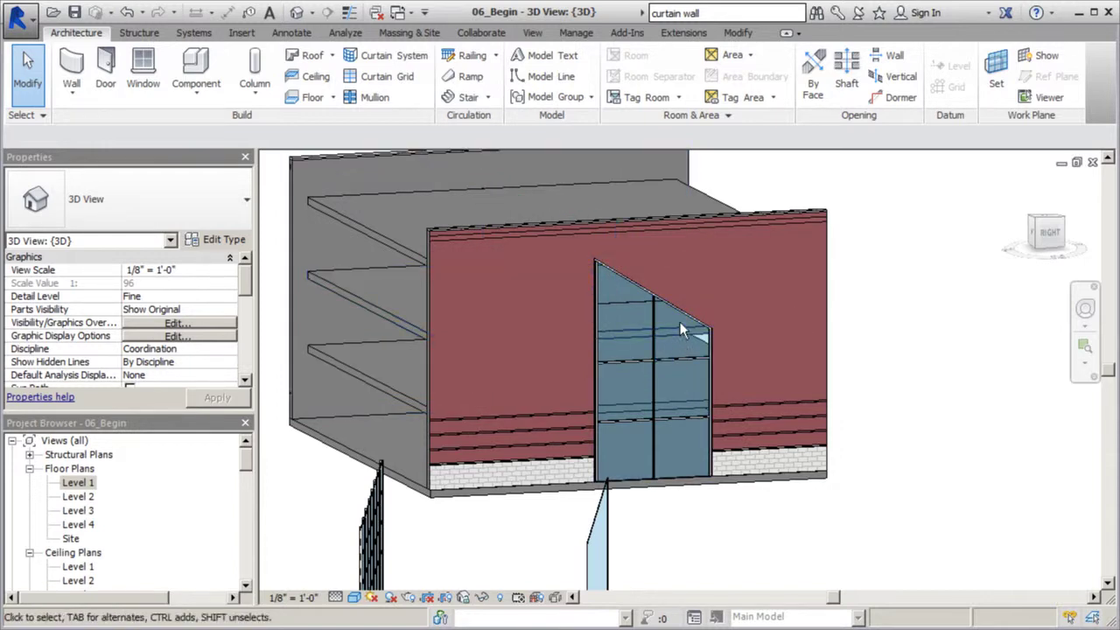
key("Tab")
left_click(684, 322)
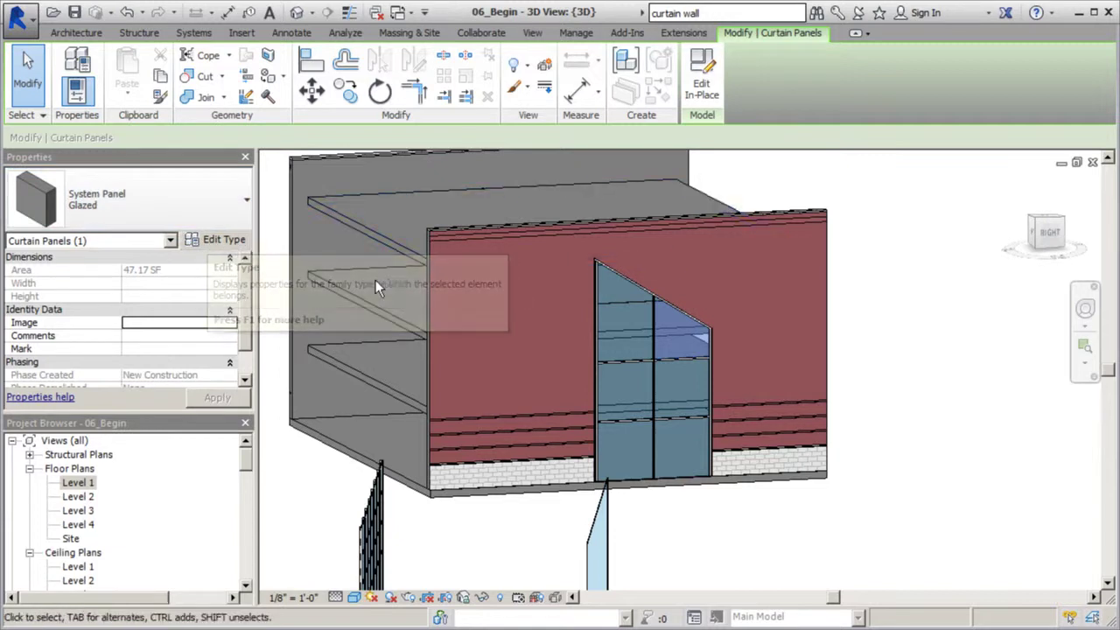
Step: Examine the selected panel's type properties and its material in the Material Browser without saving changes
left_click(225, 243)
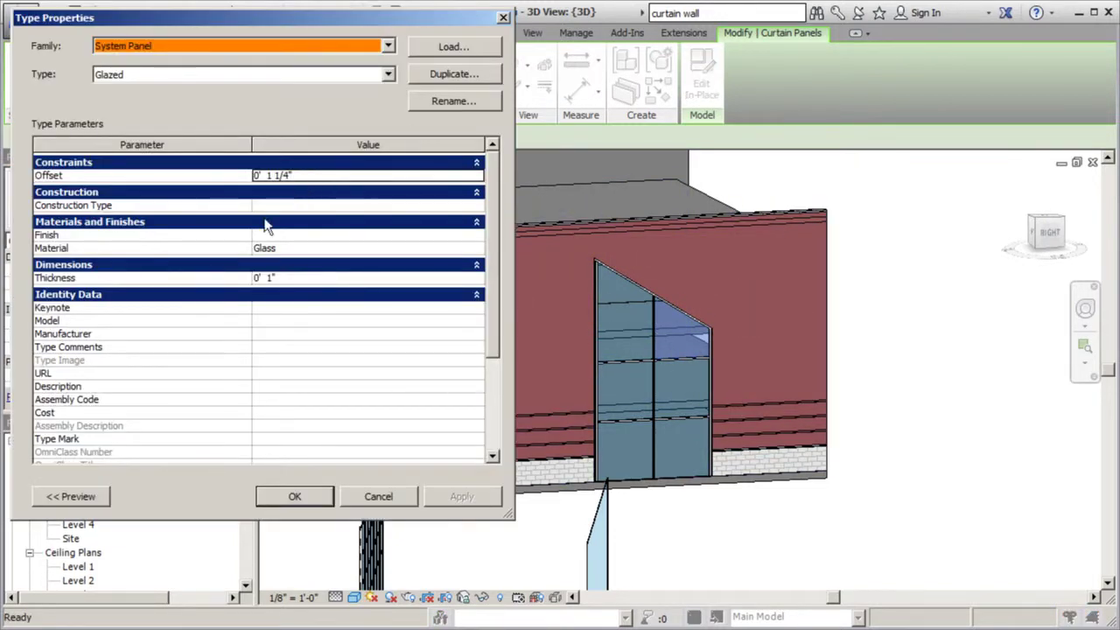
left_click(478, 250)
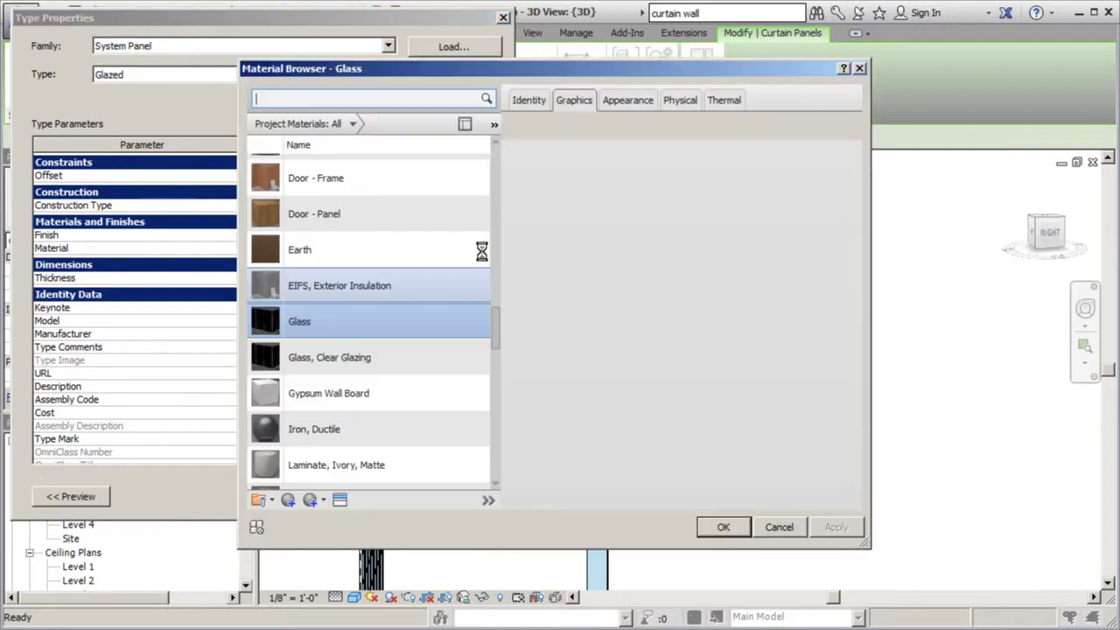
left_click(861, 69)
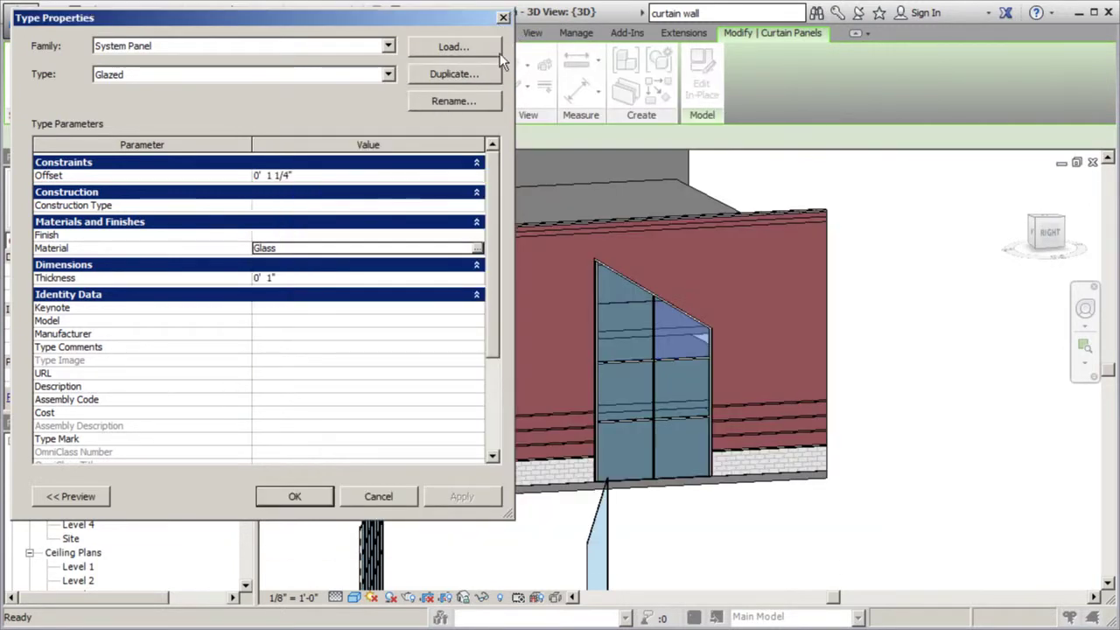
left_click(503, 17)
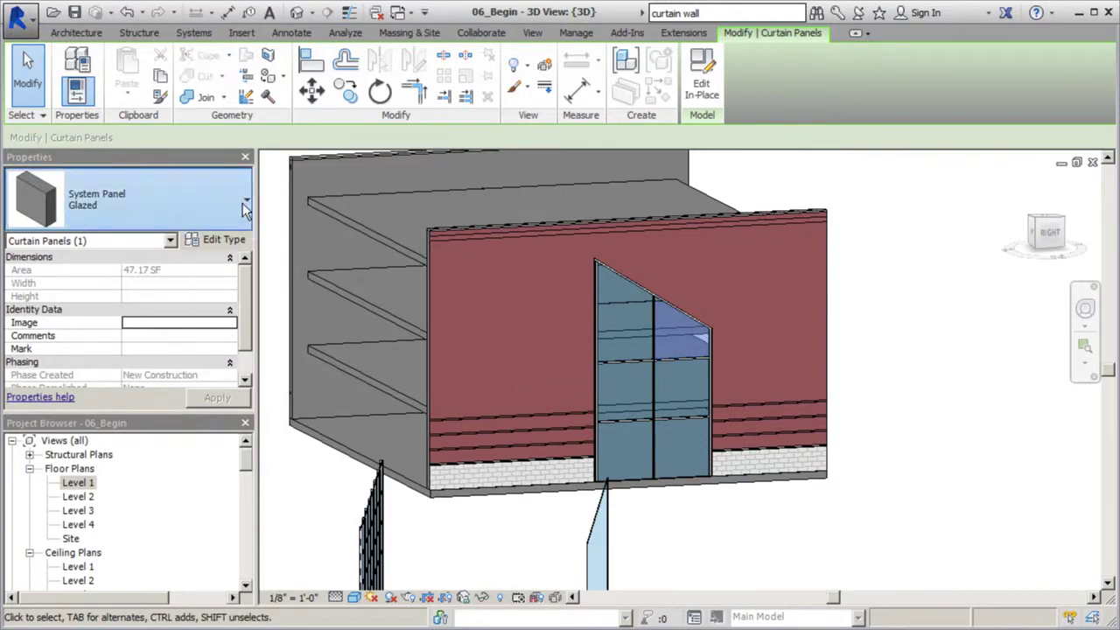
Step: Change the selected curtain panel's type to System Panel : Spandrel Panel and deselect it
left_click(245, 208)
left_click(103, 555)
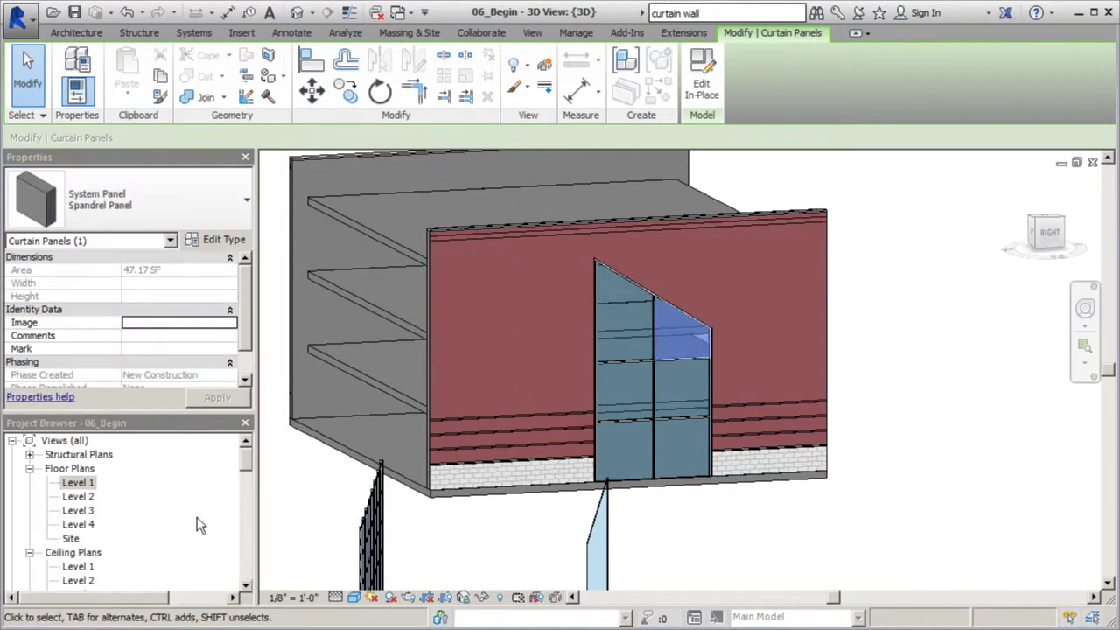
left_click(887, 315)
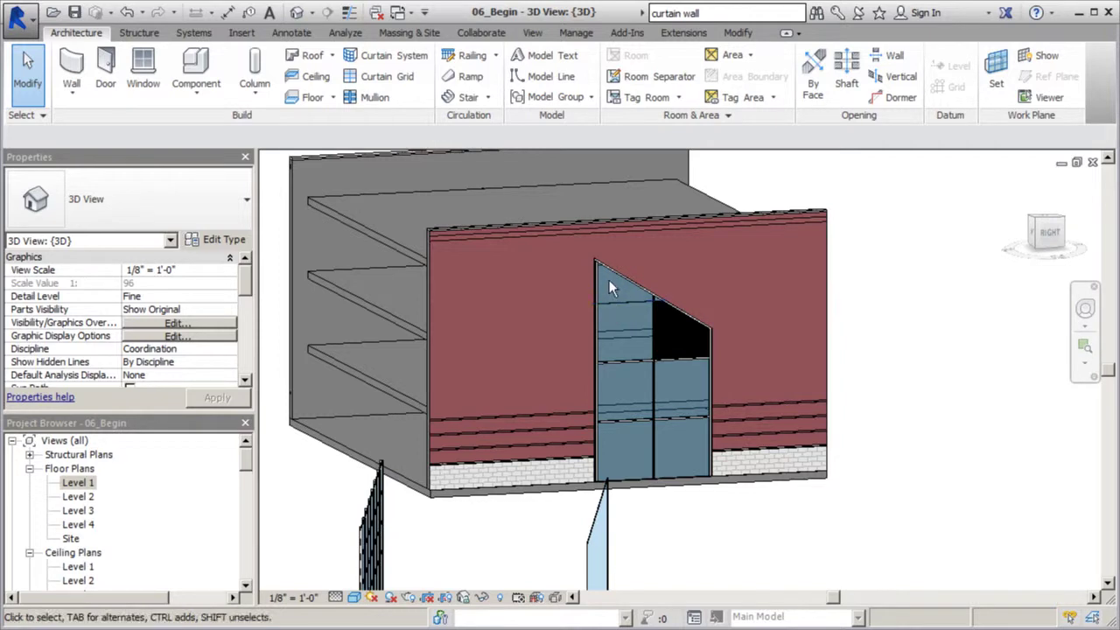
Step: Select the upper-left glazed panel beneath the curtain wall's sloping edge, cycling through the overlapping elements to reach it
scroll(628, 281, "up", 3)
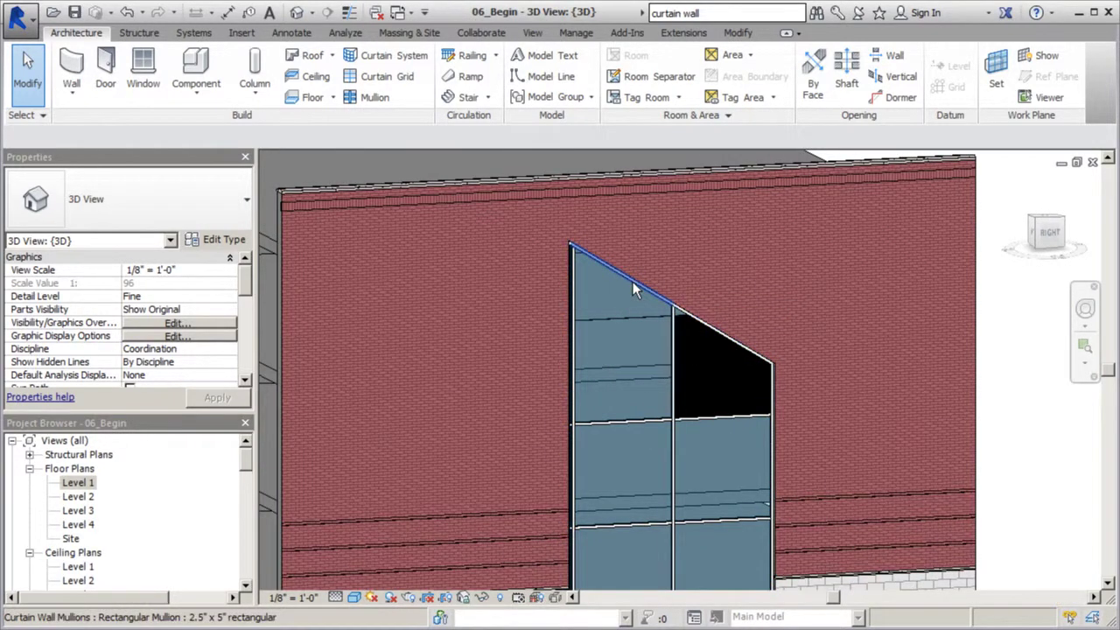
key("Tab")
key("Tab")
key("Tab")
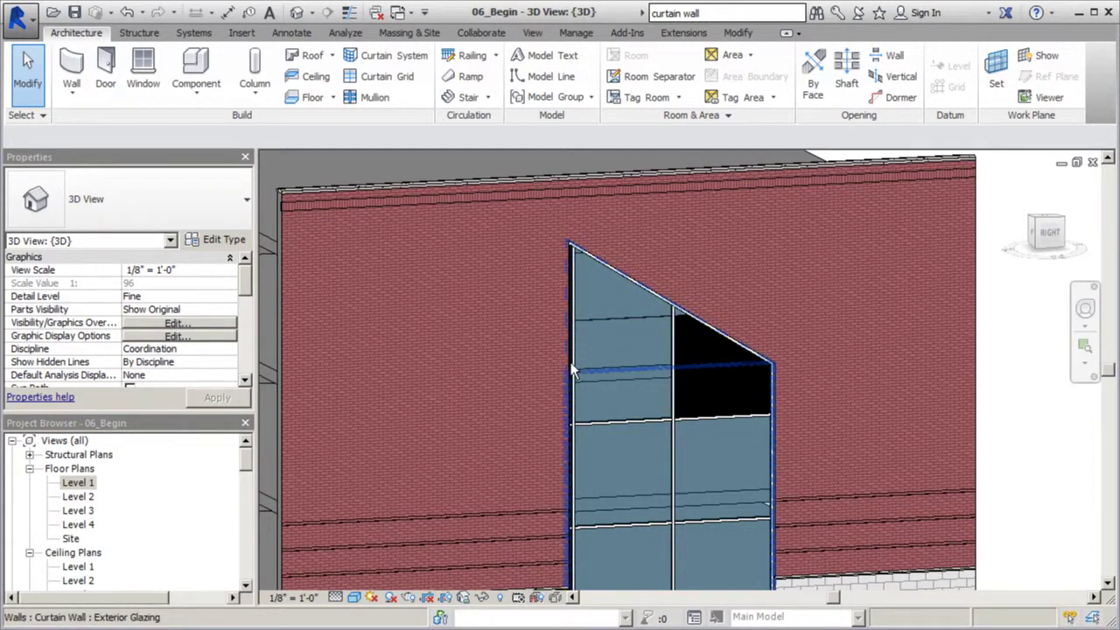
key("Tab")
key("Tab")
key("Tab")
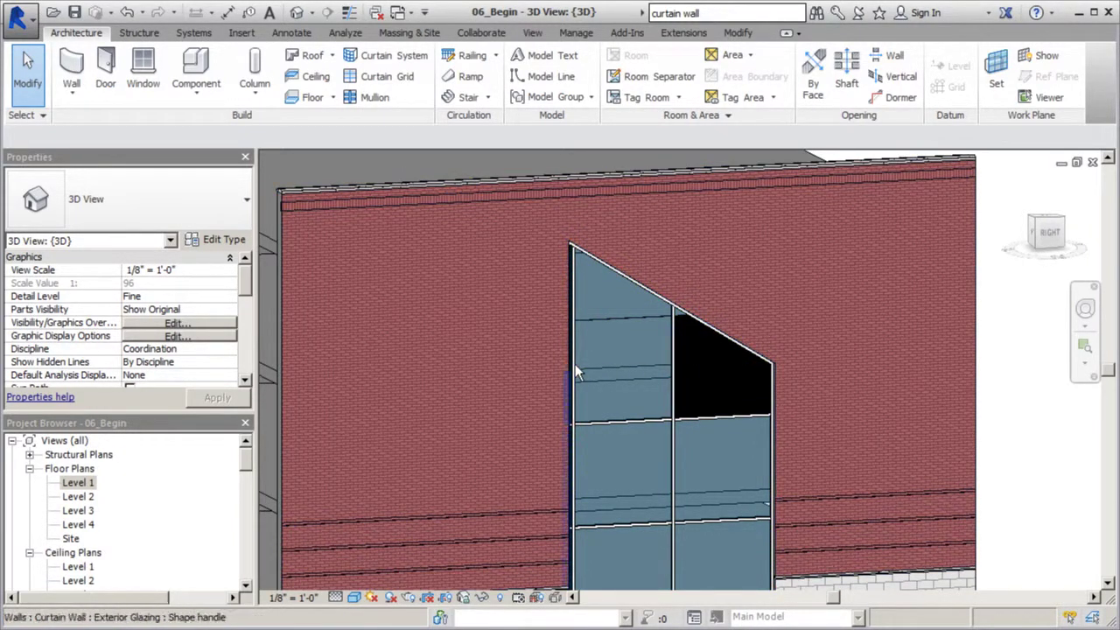
key("Tab")
key("Tab")
key("Tab")
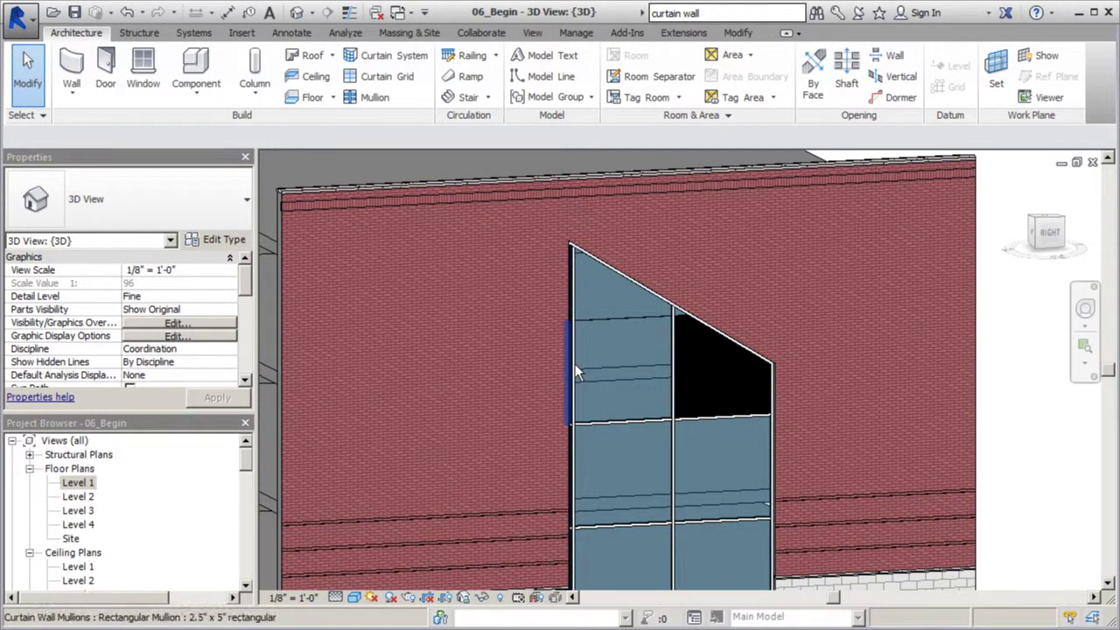
key("Tab")
key("Tab")
key("Tab")
key("Tab")
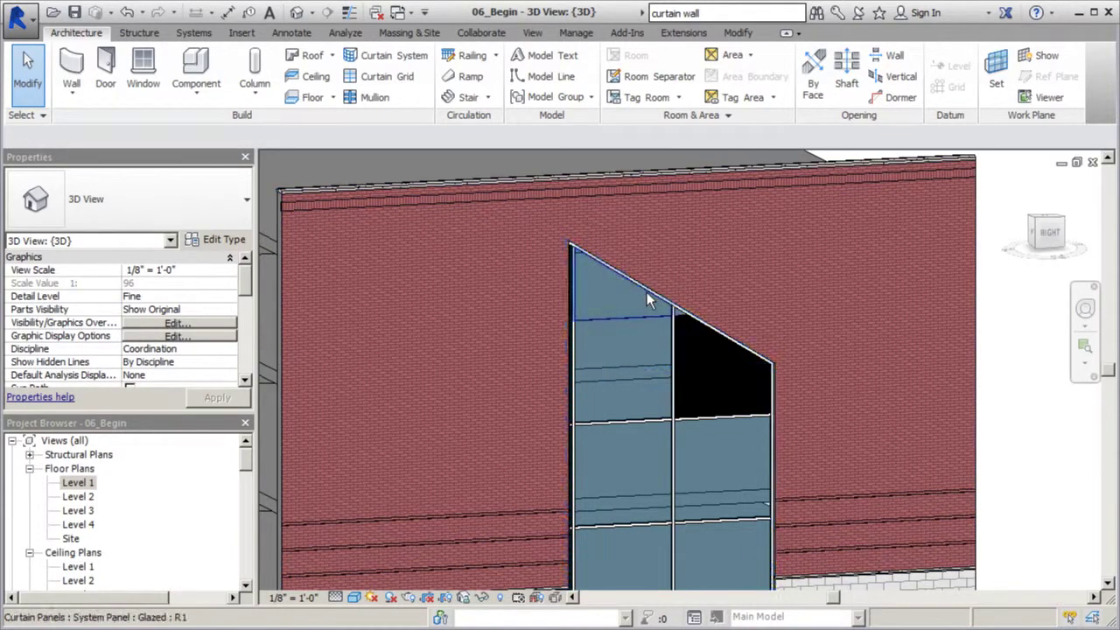
key("Tab")
key("Tab")
left_click(647, 293)
middle_click_drag(667, 403, 718, 448, "shift")
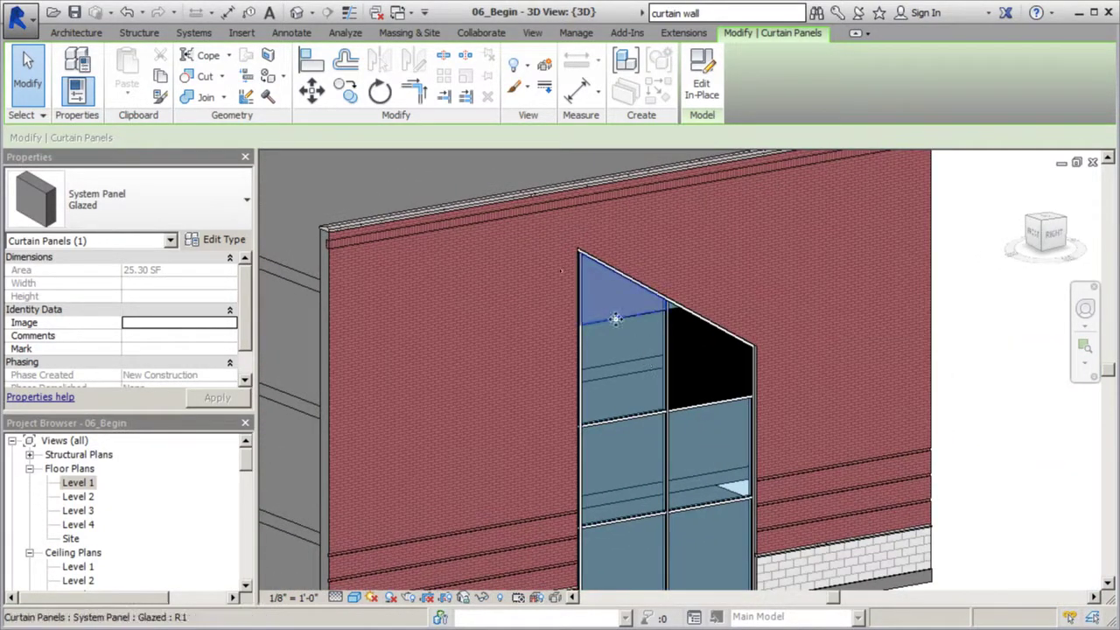
Step: Change the selected curtain panel's type to System Panel : Spandrel Panel and clear the selection
left_click(248, 200)
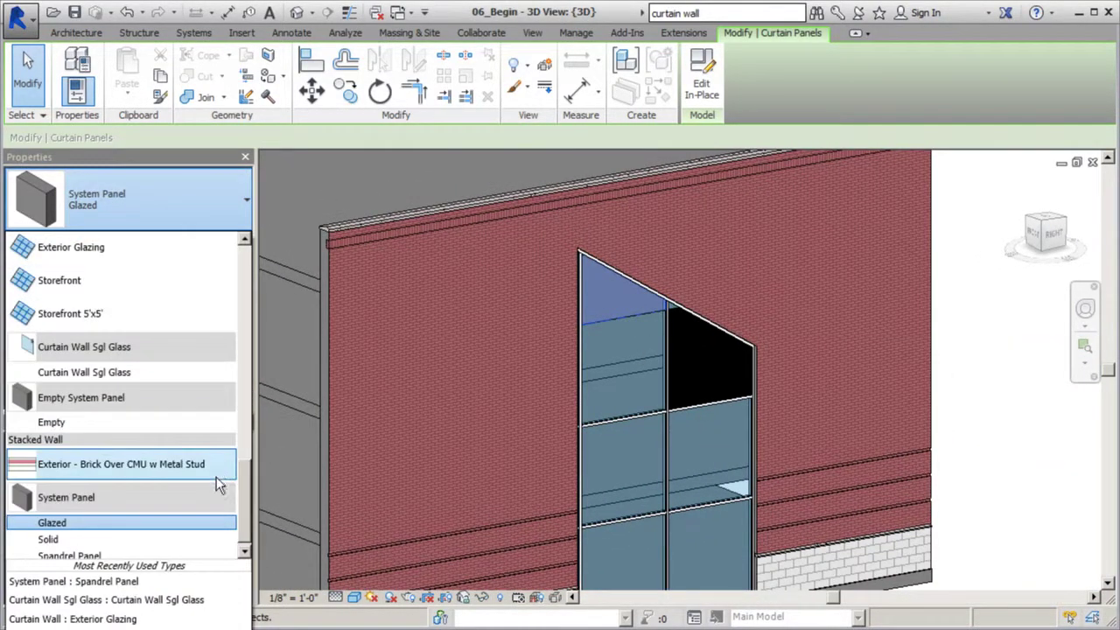
left_click(130, 551)
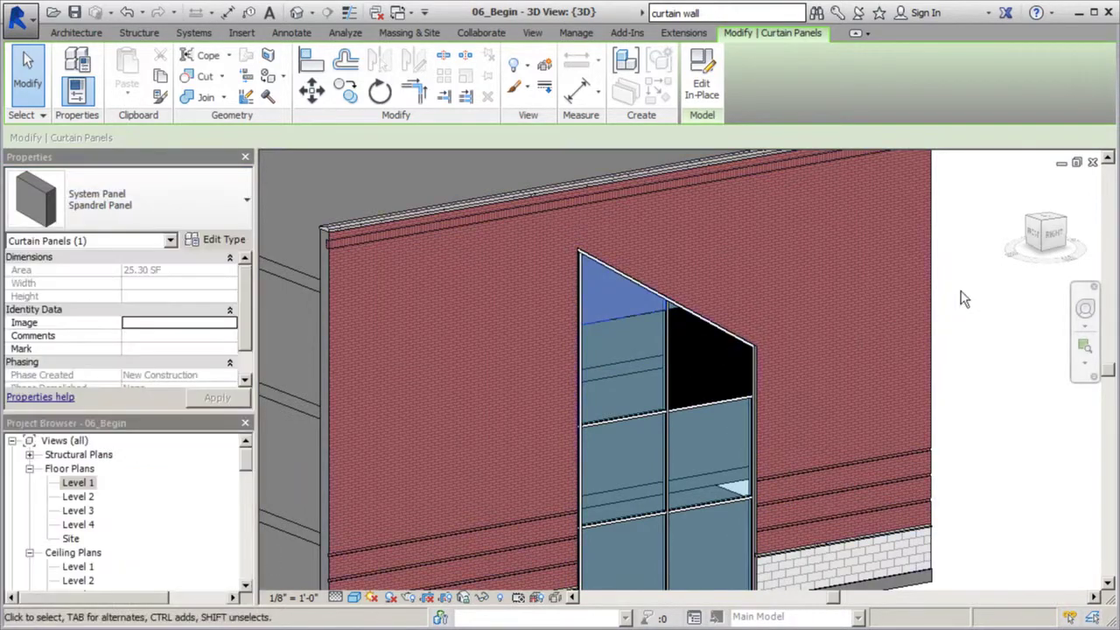
left_click(960, 295)
scroll(606, 395, "down", 2)
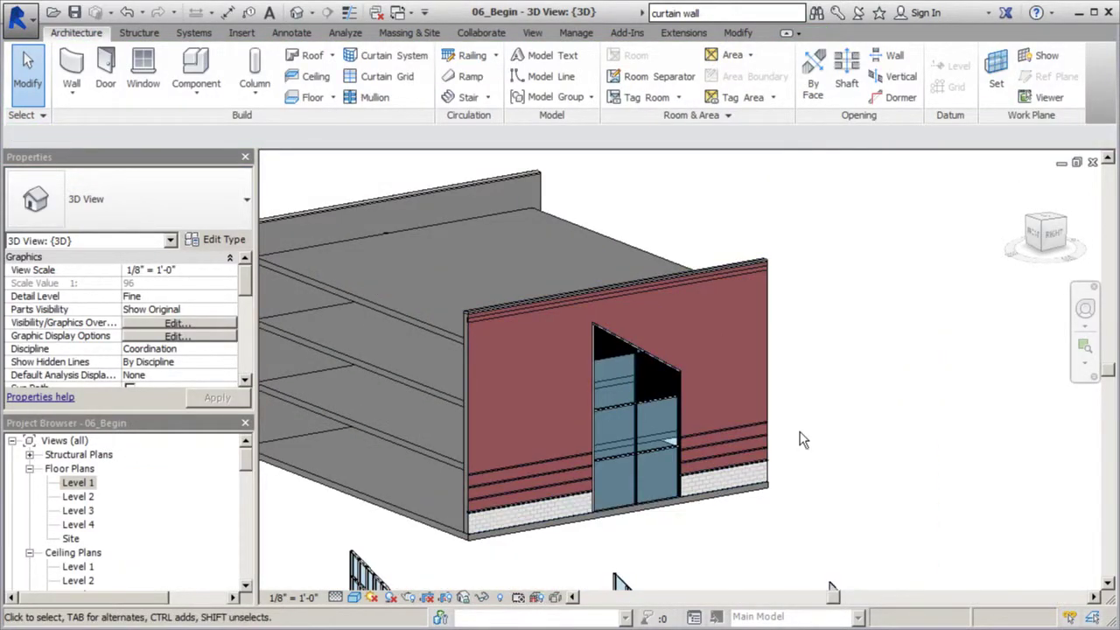
Step: Add horizontal curtain grid lines across all segments midway through the second and third panel rows, the upper one 4'-0" from its neighbours
scroll(692, 293, "down", 1)
scroll(664, 284, "down", 1)
scroll(646, 409, "up", 2)
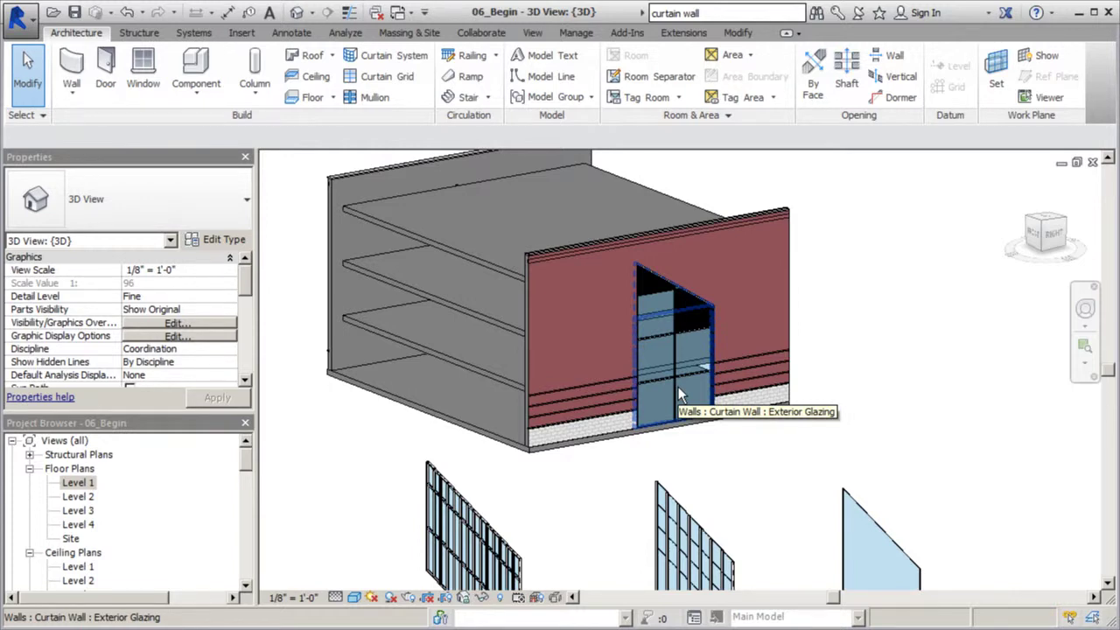
left_click(376, 77)
scroll(658, 368, "up", 4)
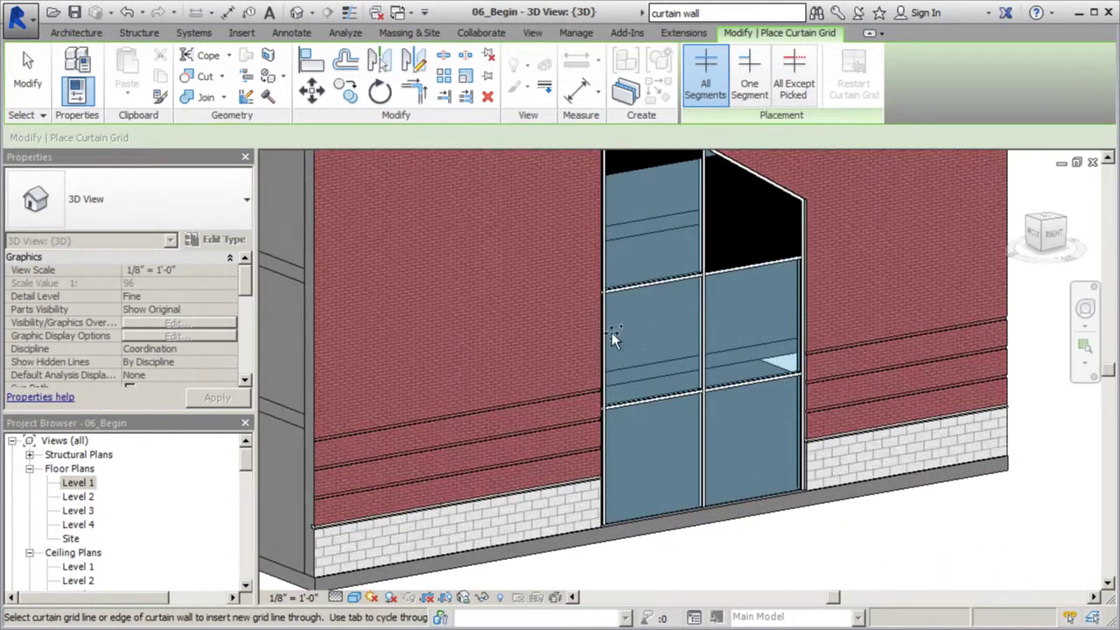
left_click(606, 348)
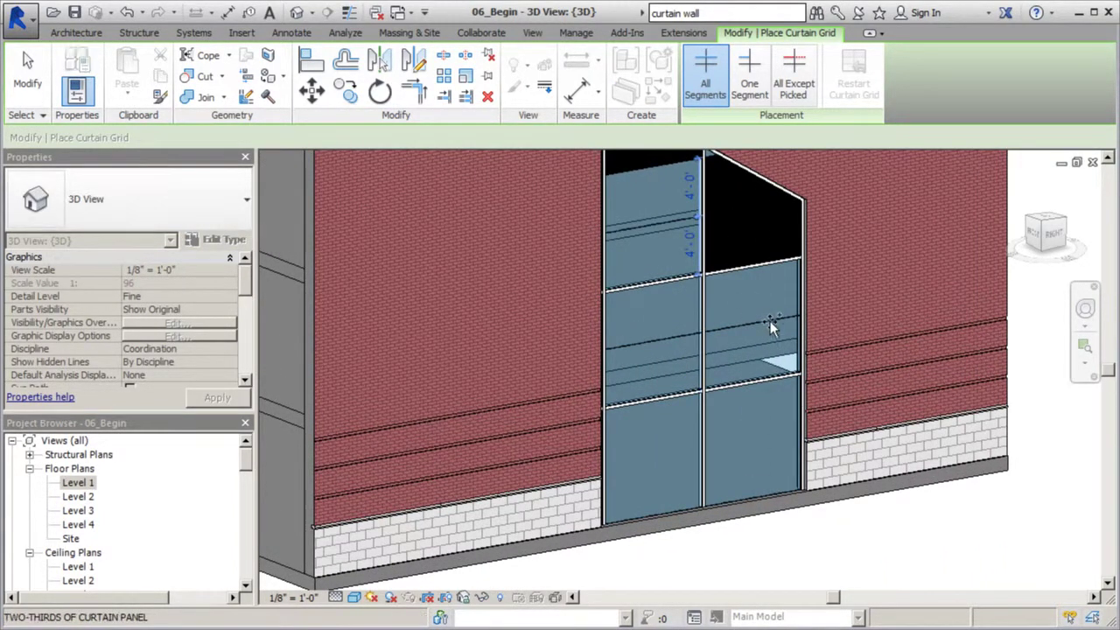
left_click(29, 83)
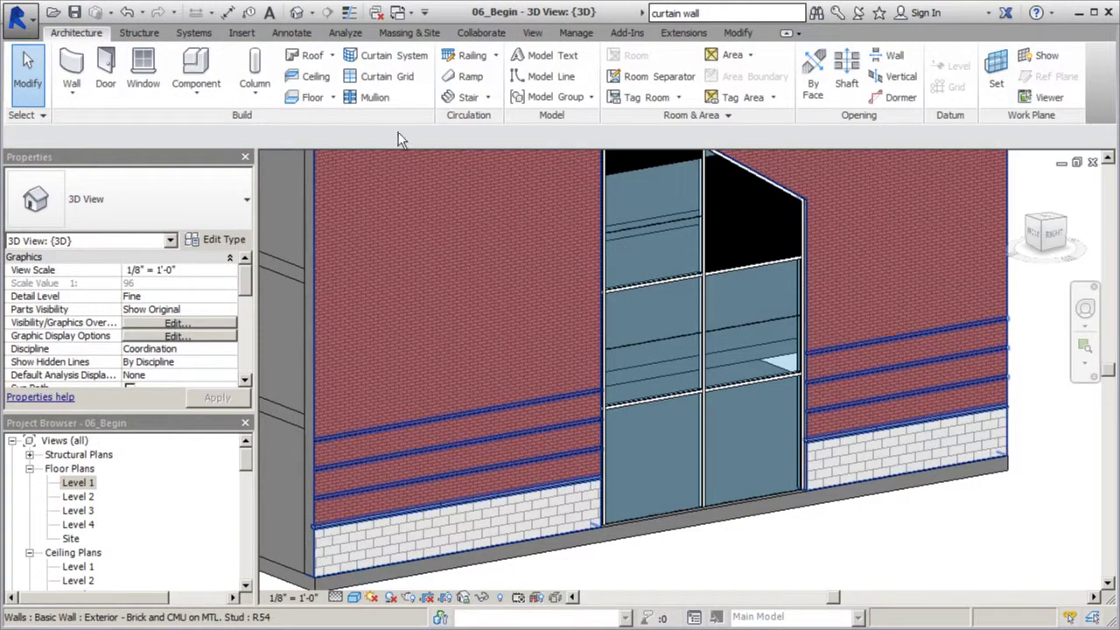
Step: Place 2.5" x 5" rectangular mullions along both new horizontal grid lines and finish the Mullion command
left_click(373, 98)
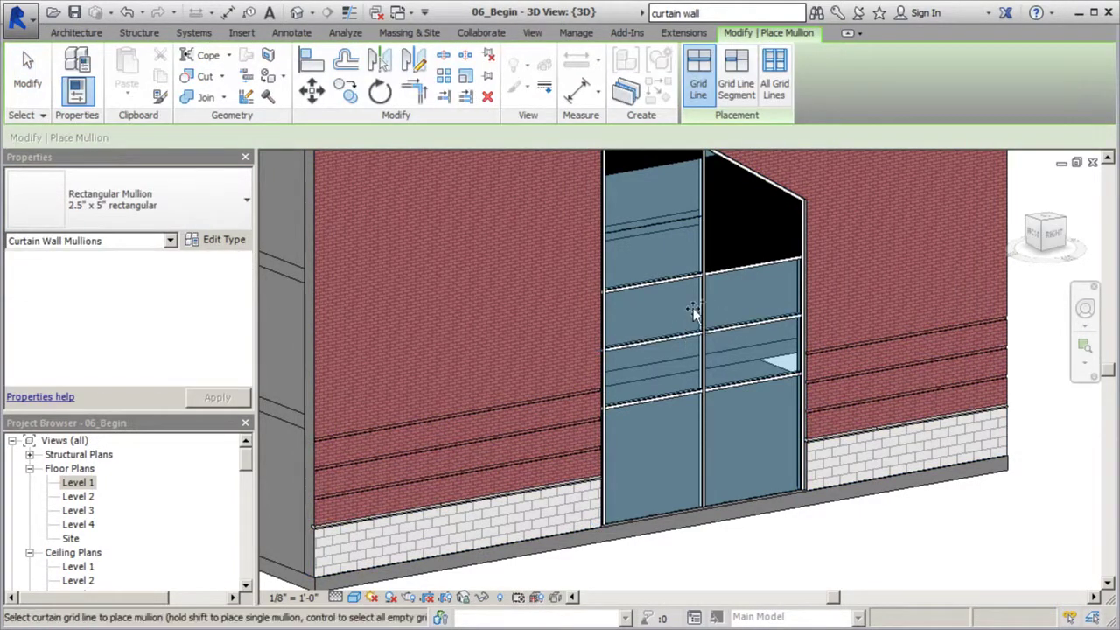
left_click(662, 229)
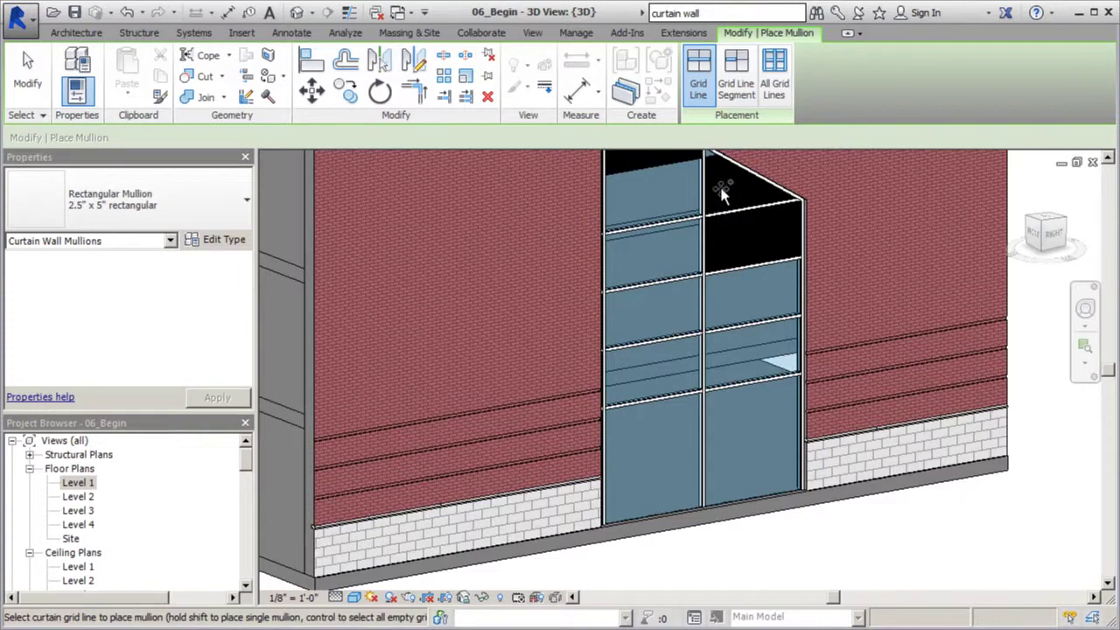
middle_click_drag(749, 323, 693, 295, "shift")
left_click(27, 75)
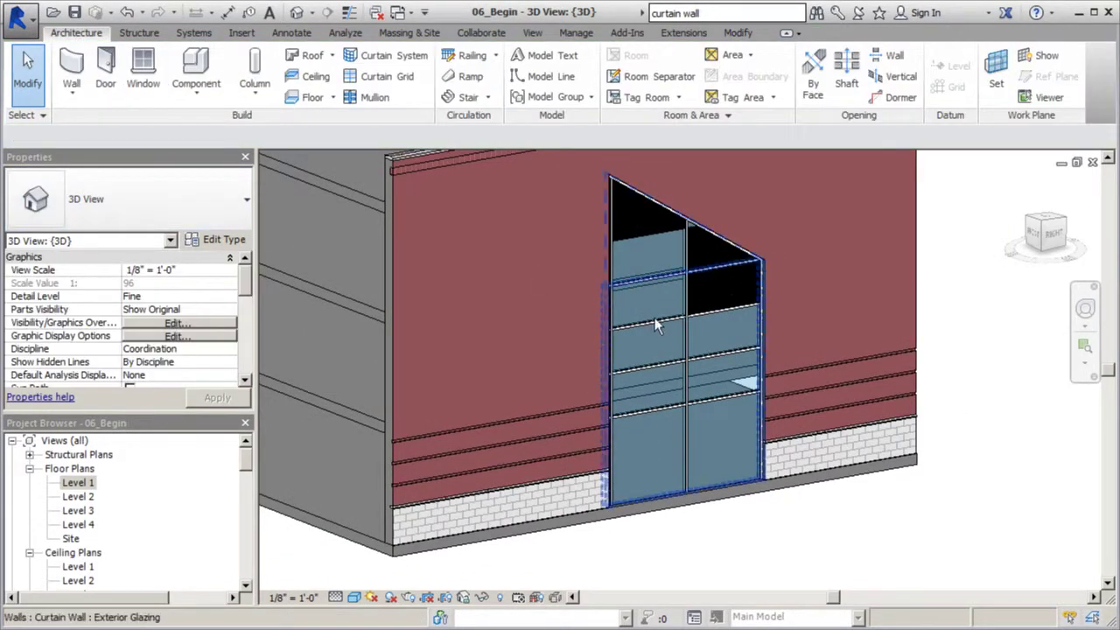
scroll(692, 442, "down", 3)
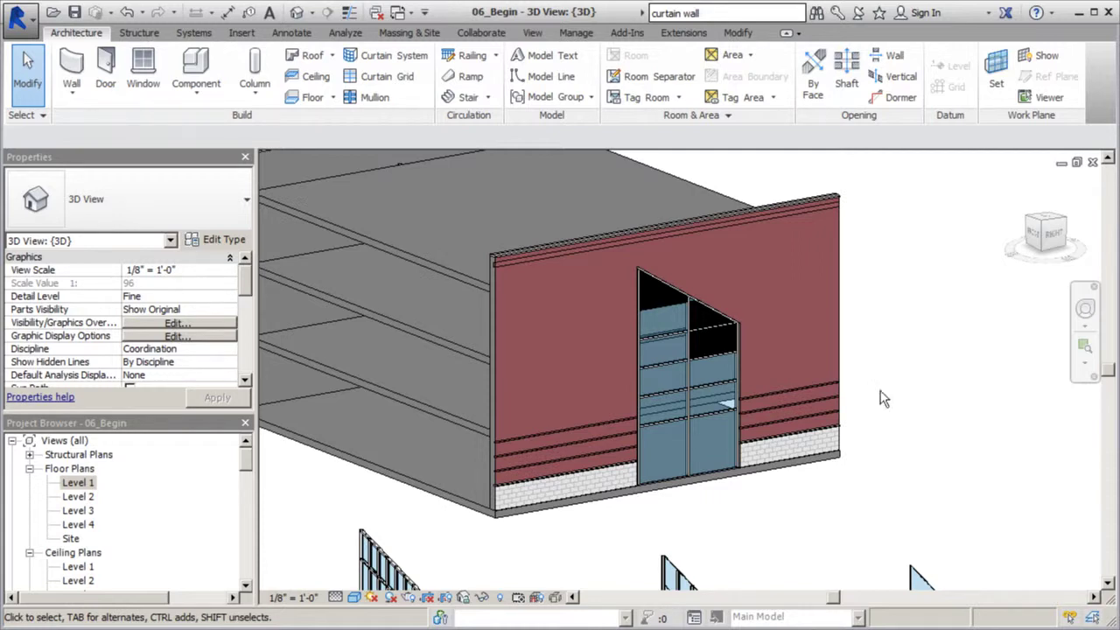
Step: Select the plain Curtain Wall 1 wall without grids or mullions that stands in front of the building
scroll(695, 415, "down", 5)
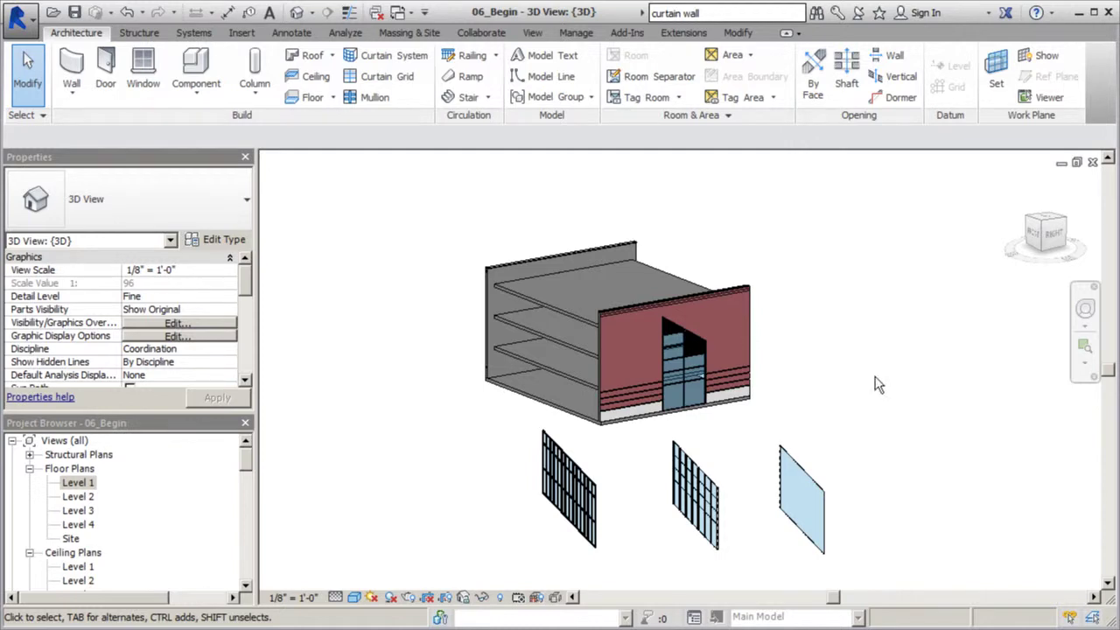
left_click(810, 479)
scroll(803, 506, "up", 2)
scroll(803, 506, "up", 1)
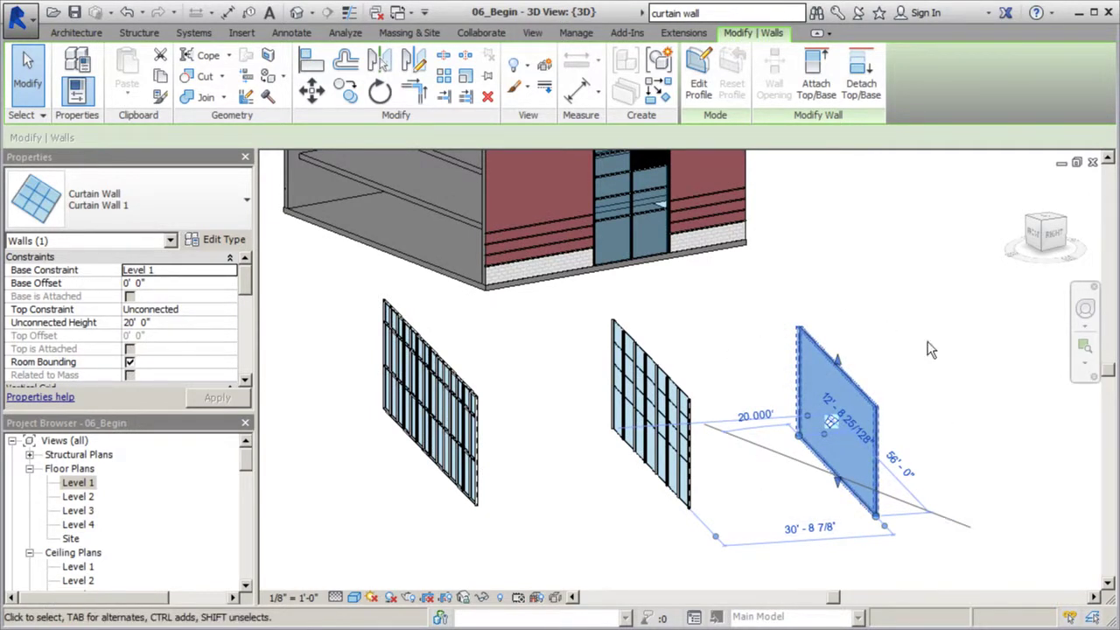
left_click(921, 317)
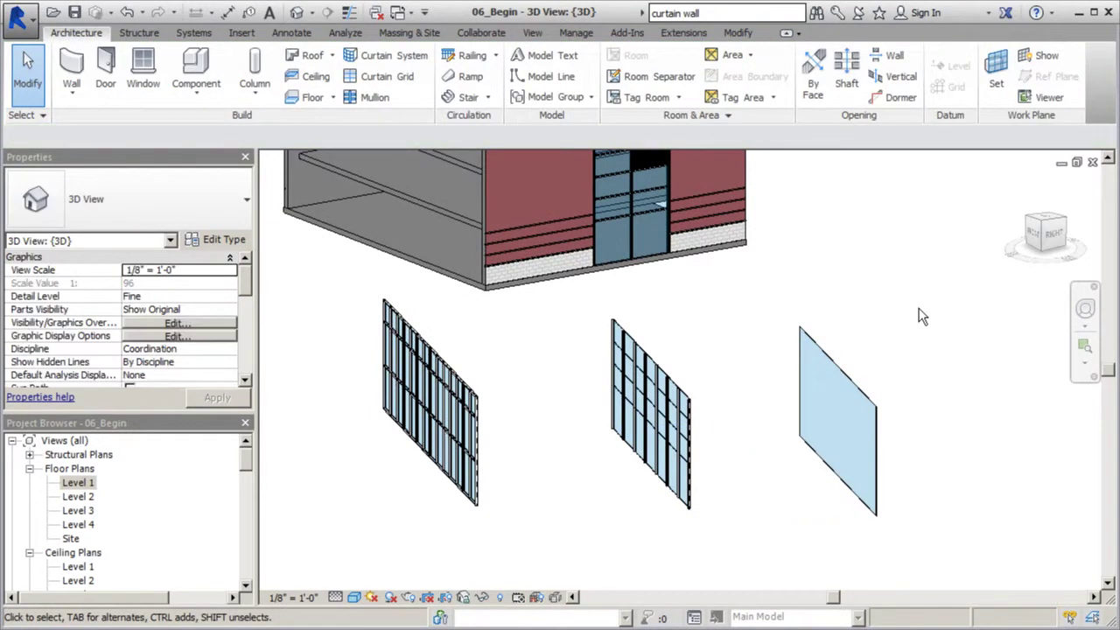
left_click(818, 358)
scroll(844, 413, "up", 2)
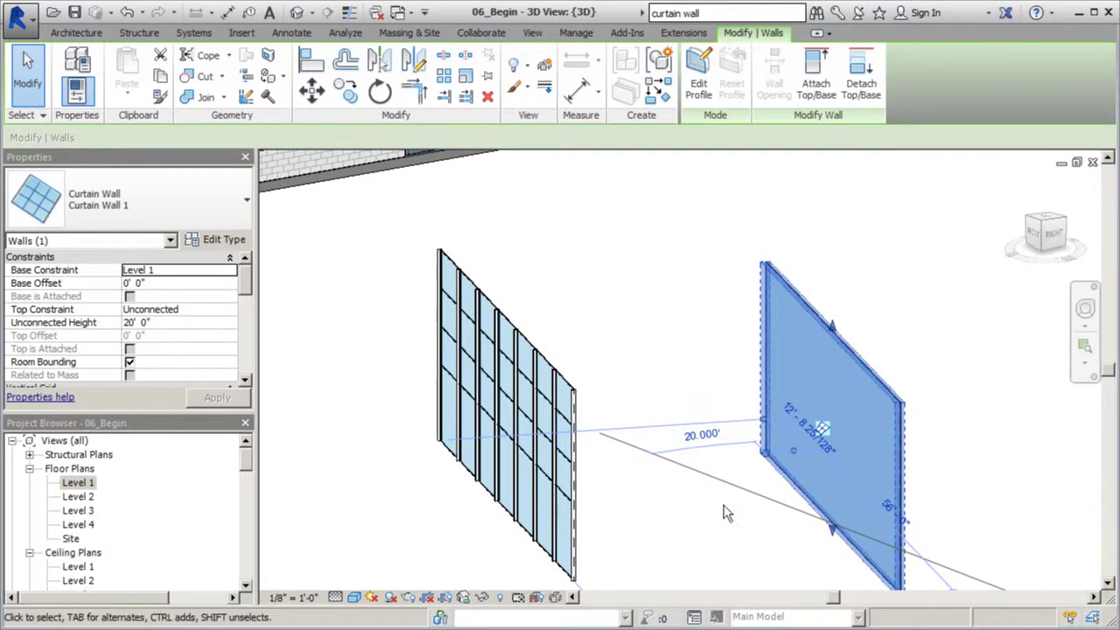
scroll(744, 276, "down", 2)
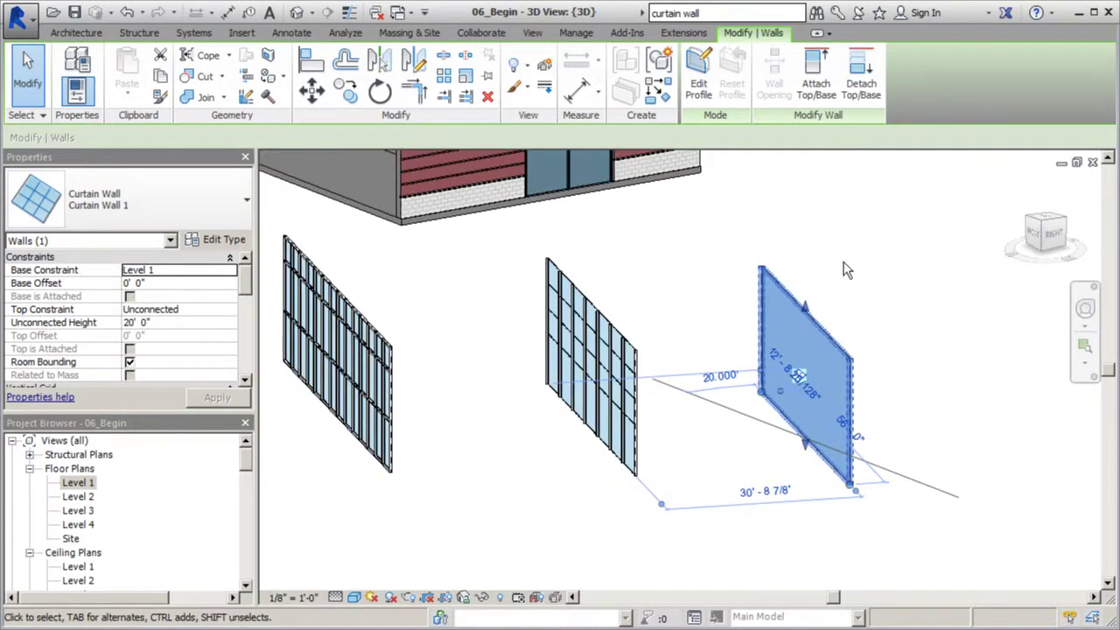